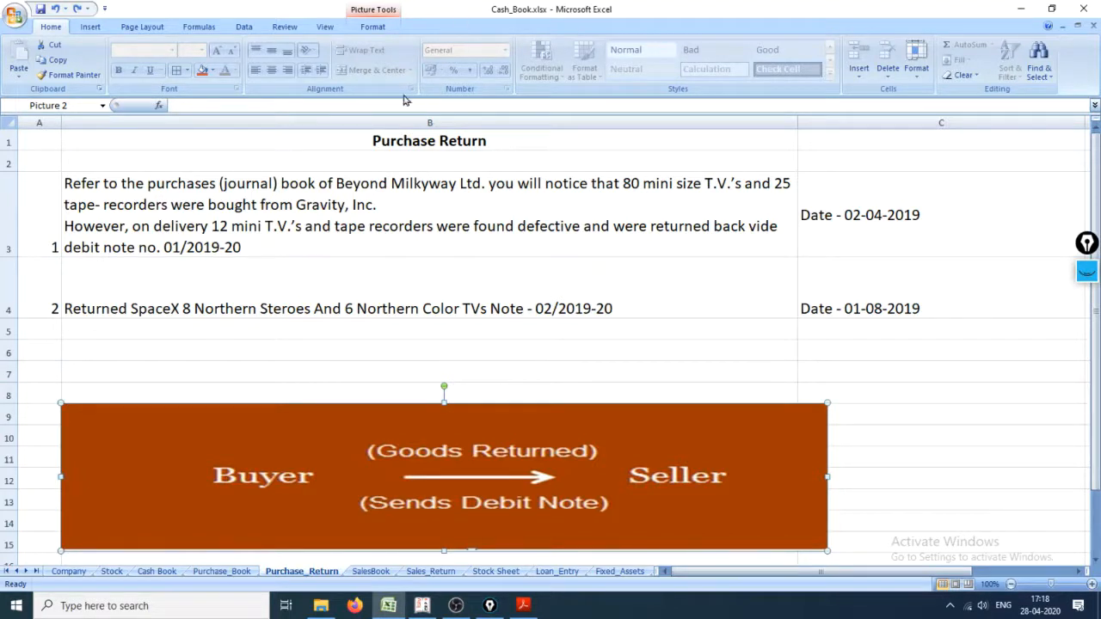
# Step: Edit the first purchase return description in B3 to read "8 tape recorders were found defective"
pyautogui.click(154, 244)
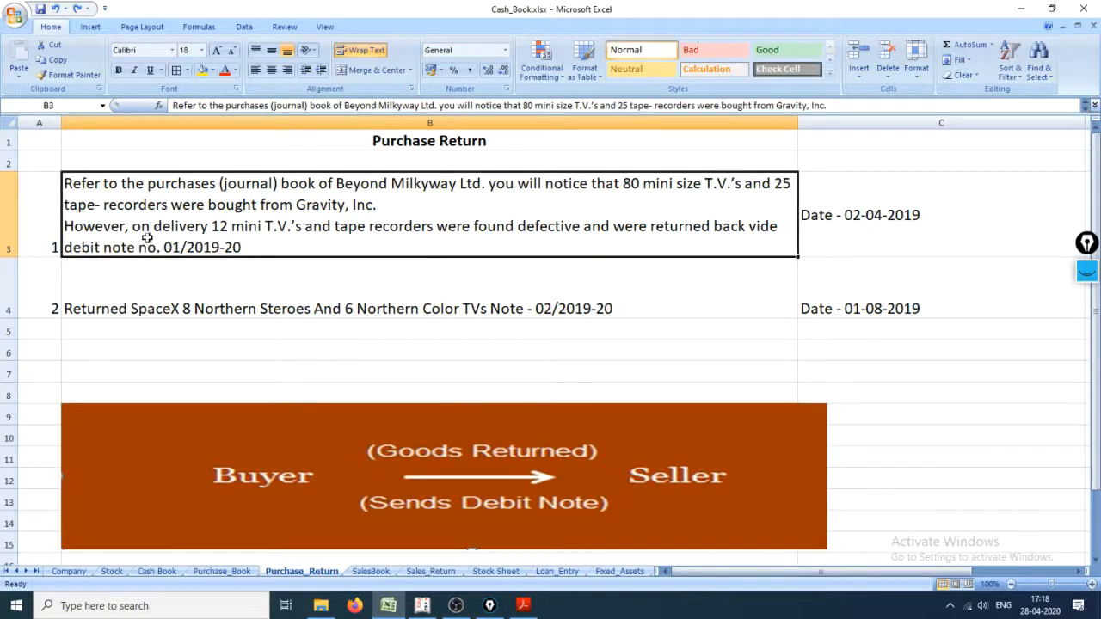
pyautogui.doubleClick(330, 226)
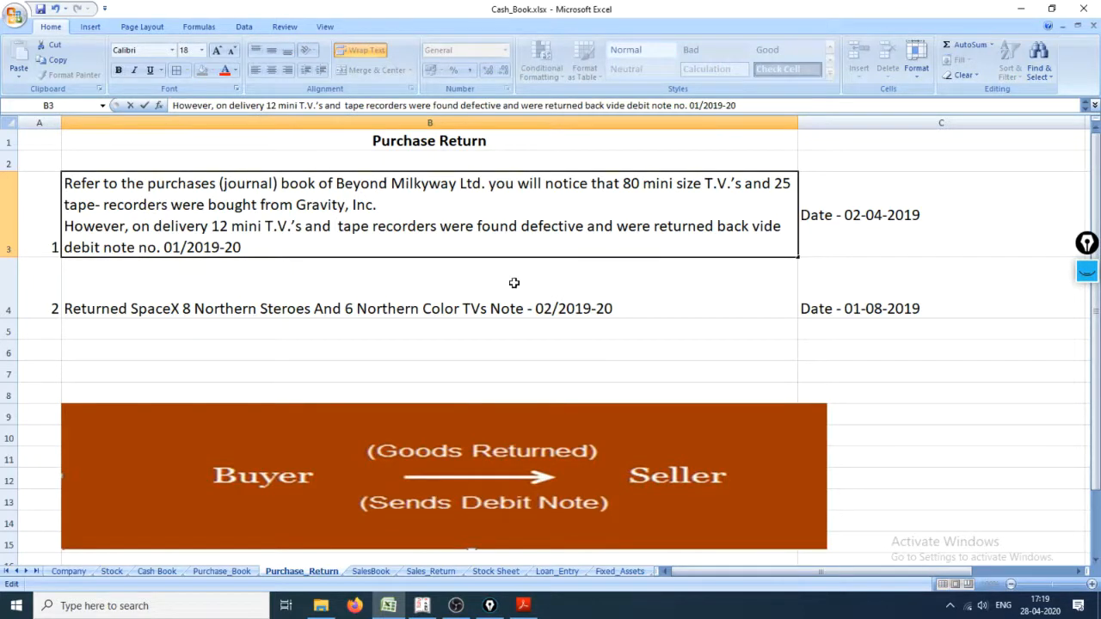
pyautogui.write('8')
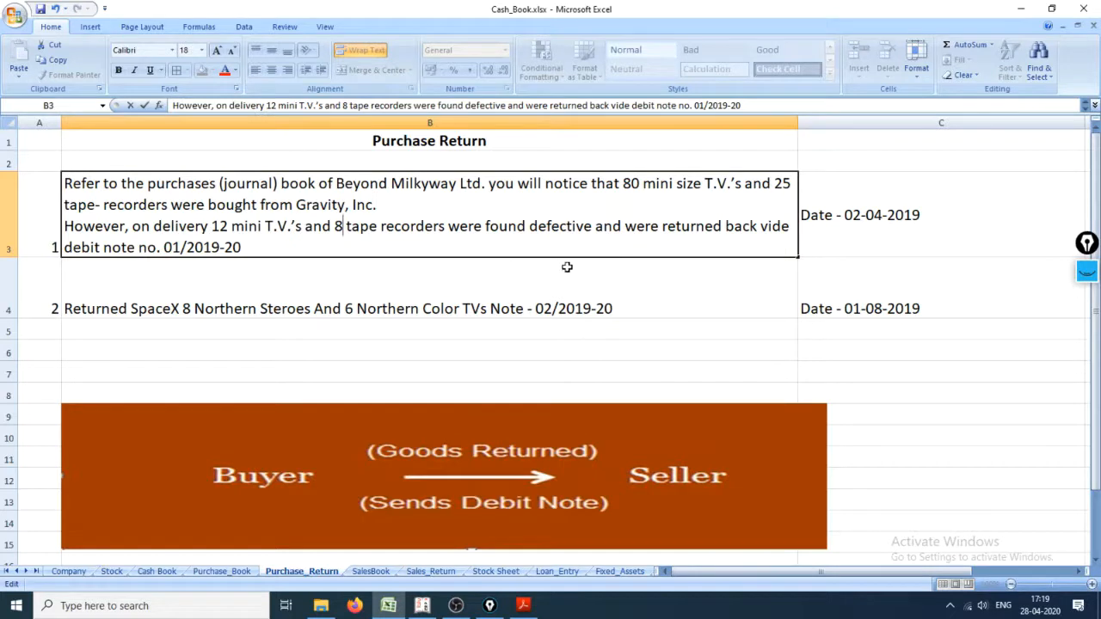
pyautogui.click(150, 280)
# Step: Highlight the debit note reference 01/2019-20 in the first transaction's description and leave the cell unchanged
pyautogui.click(176, 245)
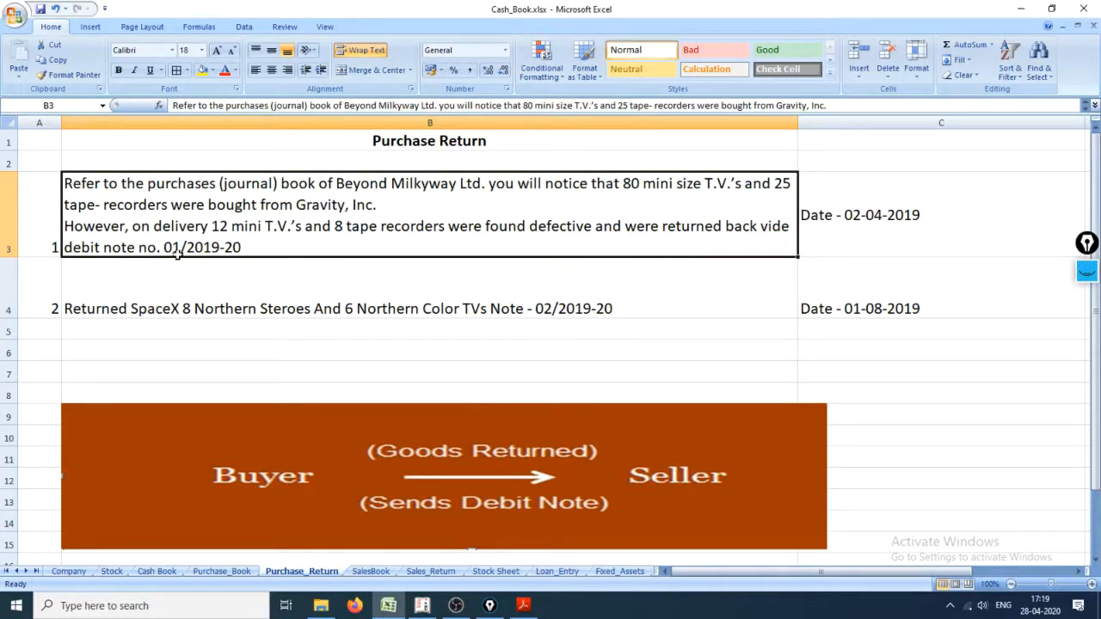
pyautogui.doubleClick(173, 246)
pyautogui.moveTo(244, 247); pyautogui.dragTo(60, 246)
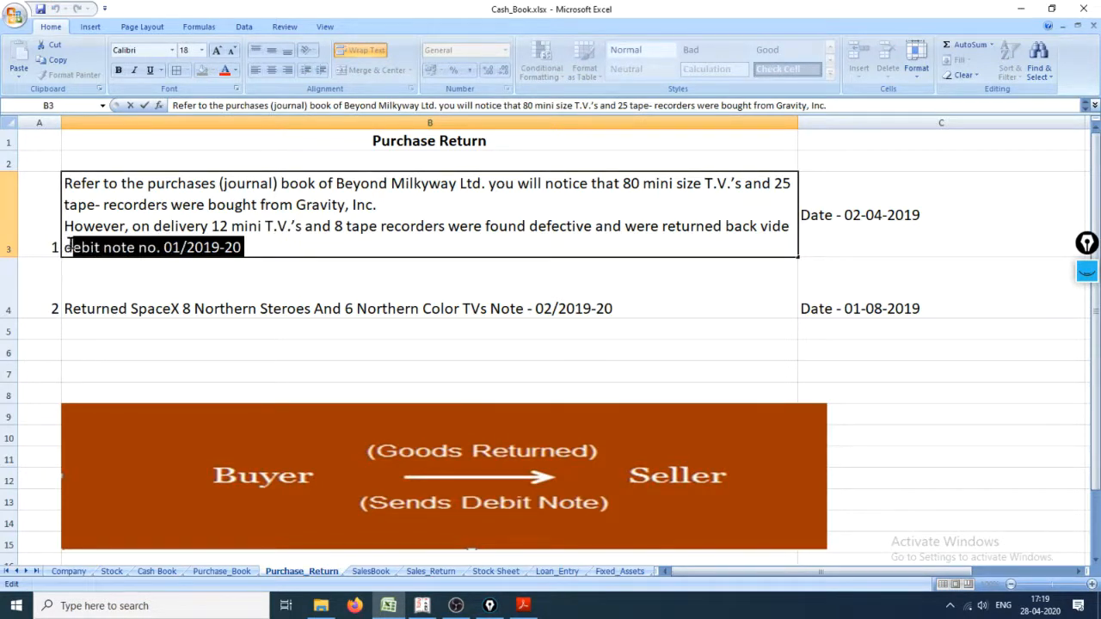
pyautogui.click(153, 286)
pyautogui.click(111, 251)
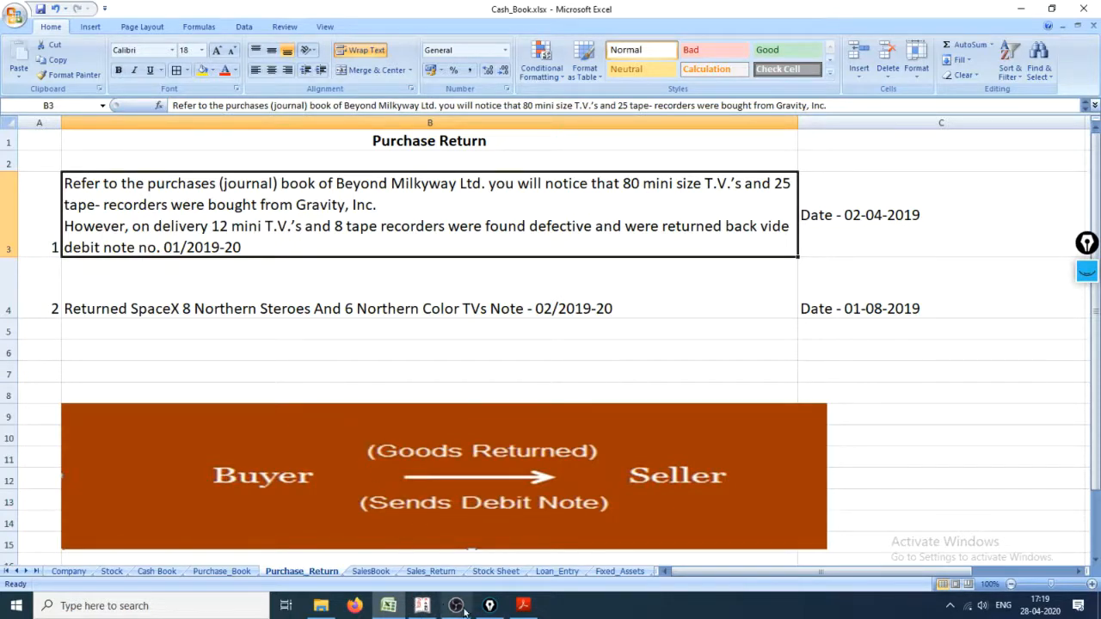
# Step: Switch to Tally.ERP 9 and open accounting voucher creation with the Payment voucher type
pyautogui.click(422, 605)
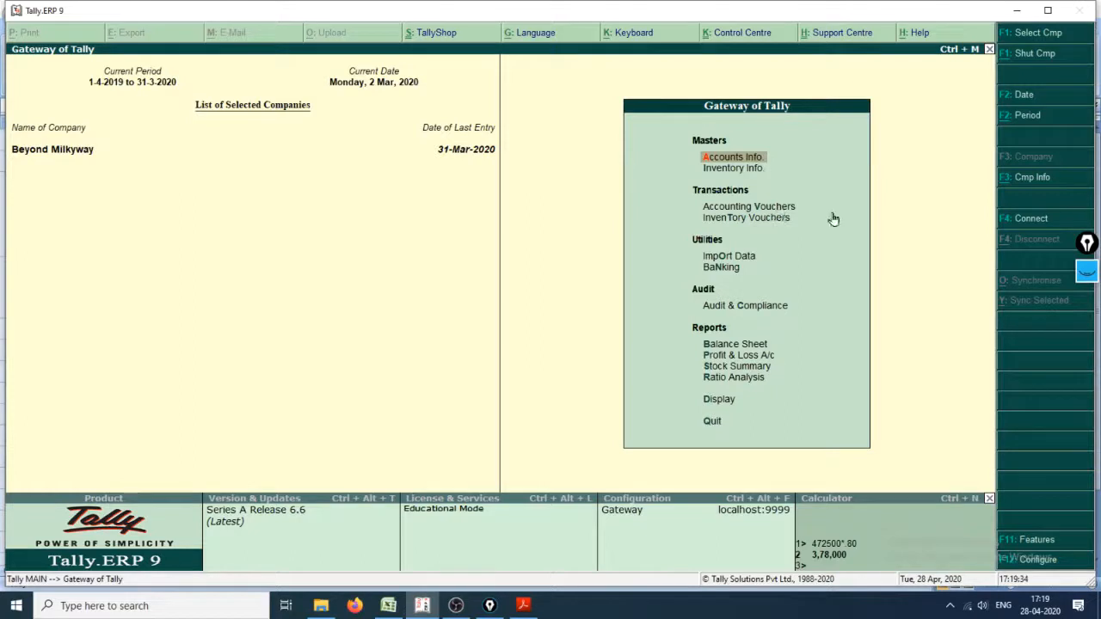
pyautogui.press('v')
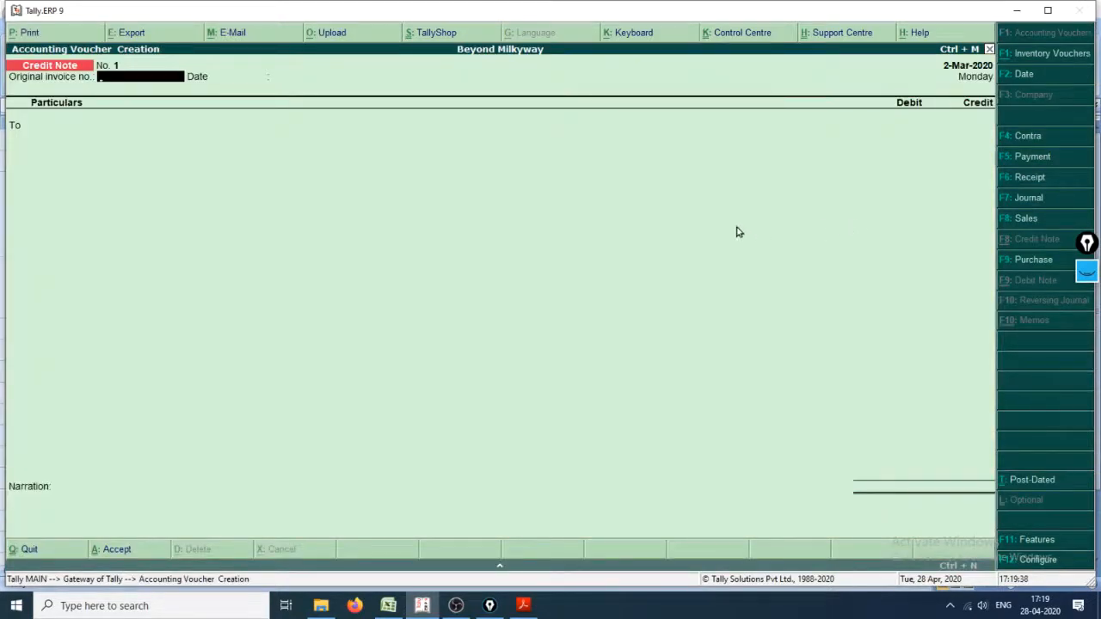
pyautogui.click(1025, 159)
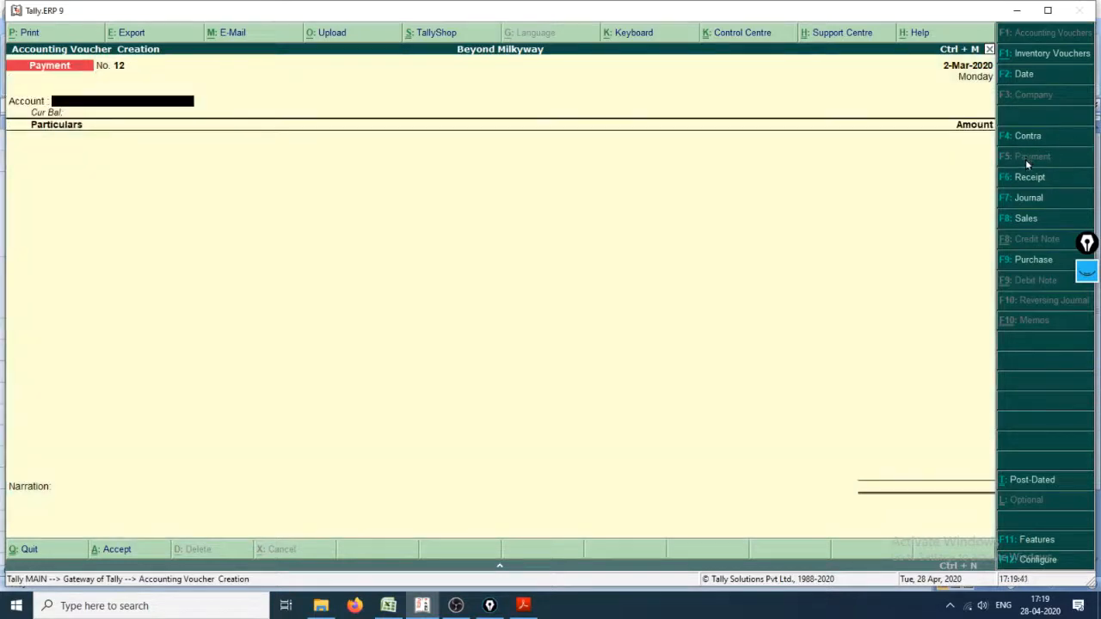
# Step: Annotate the voucher type list with the screen pen: bracket it, underline Credit Note and Debit Note, and cross them out beside it
pyautogui.click(1088, 274)
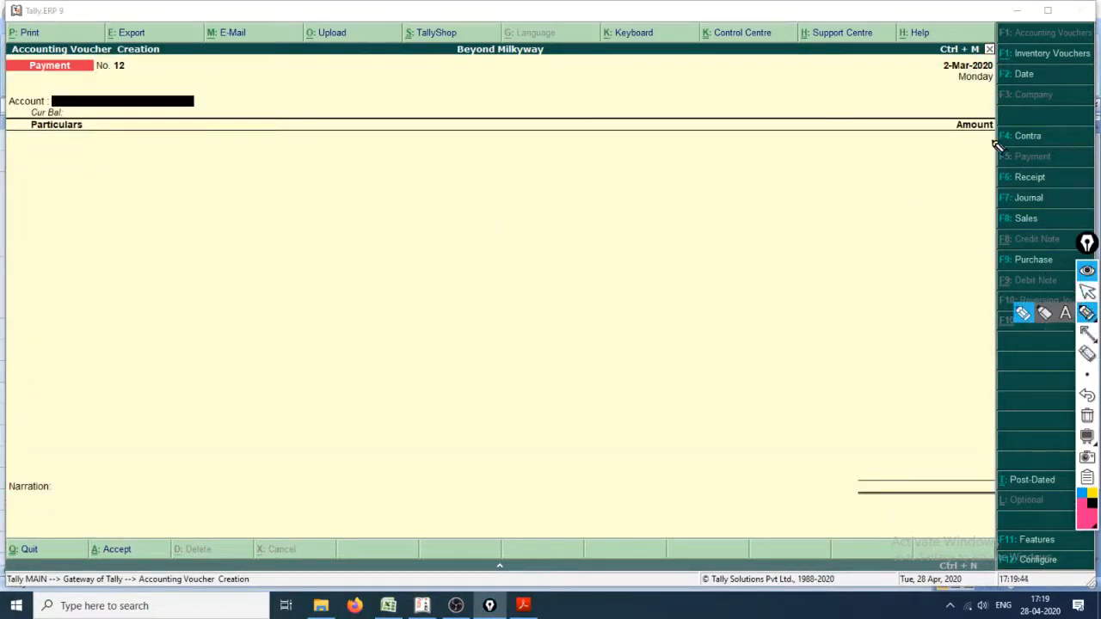
pyautogui.moveTo(995, 138)
pyautogui.mouseDown()
pyautogui.moveTo(969, 158)
pyautogui.moveTo(954, 216)
pyautogui.moveTo(981, 351)
pyautogui.moveTo(1011, 353)
pyautogui.mouseUp()
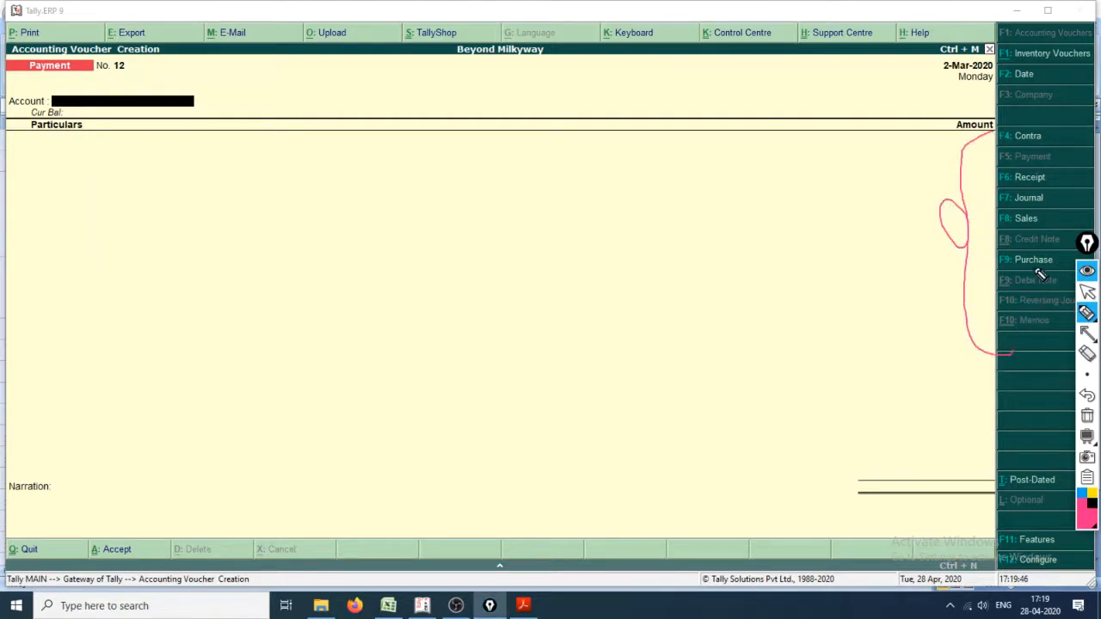
pyautogui.moveTo(1006, 249); pyautogui.dragTo(1065, 249)
pyautogui.moveTo(1003, 287); pyautogui.dragTo(1058, 288)
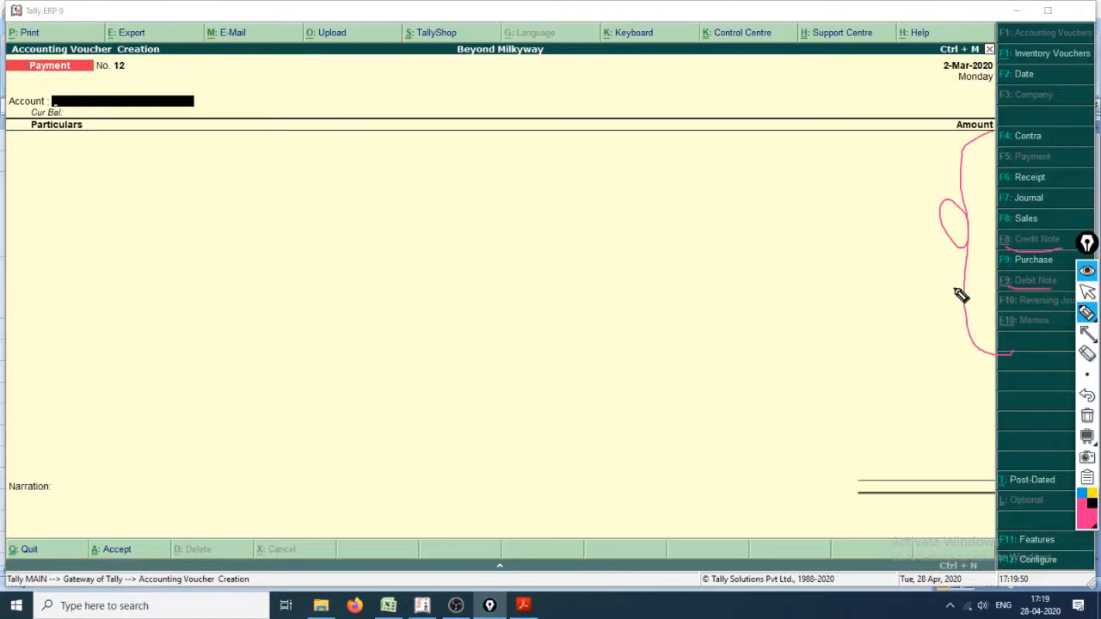
pyautogui.moveTo(869, 281)
pyautogui.mouseDown()
pyautogui.moveTo(929, 312)
pyautogui.moveTo(901, 318)
pyautogui.mouseUp()
pyautogui.moveTo(889, 205); pyautogui.dragTo(949, 249)
pyautogui.moveTo(929, 203); pyautogui.dragTo(894, 261)
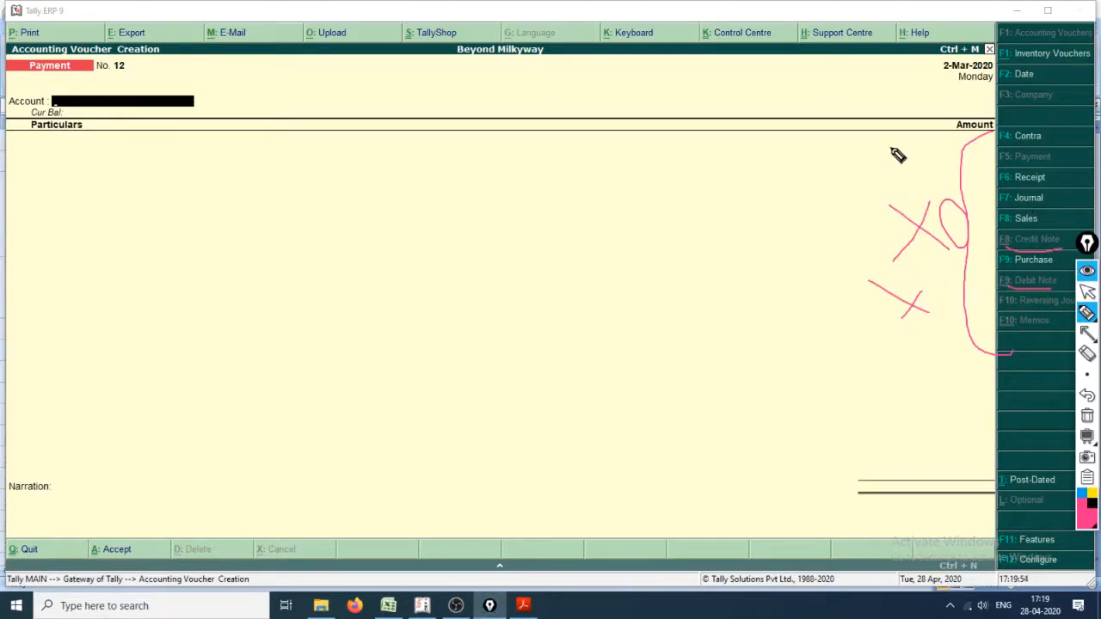
# Step: Point to and circle the Journal voucher type with the pen, write F7, and clear the annotations
pyautogui.moveTo(800, 265)
pyautogui.mouseDown()
pyautogui.moveTo(987, 212)
pyautogui.moveTo(998, 186)
pyautogui.moveTo(1054, 188)
pyautogui.moveTo(985, 207)
pyautogui.mouseUp()
pyautogui.moveTo(542, 284)
pyautogui.mouseDown()
pyautogui.moveTo(564, 383)
pyautogui.moveTo(589, 269)
pyautogui.mouseUp()
pyautogui.moveTo(550, 335)
pyautogui.mouseDown()
pyautogui.moveTo(707, 320)
pyautogui.moveTo(712, 281)
pyautogui.mouseUp()
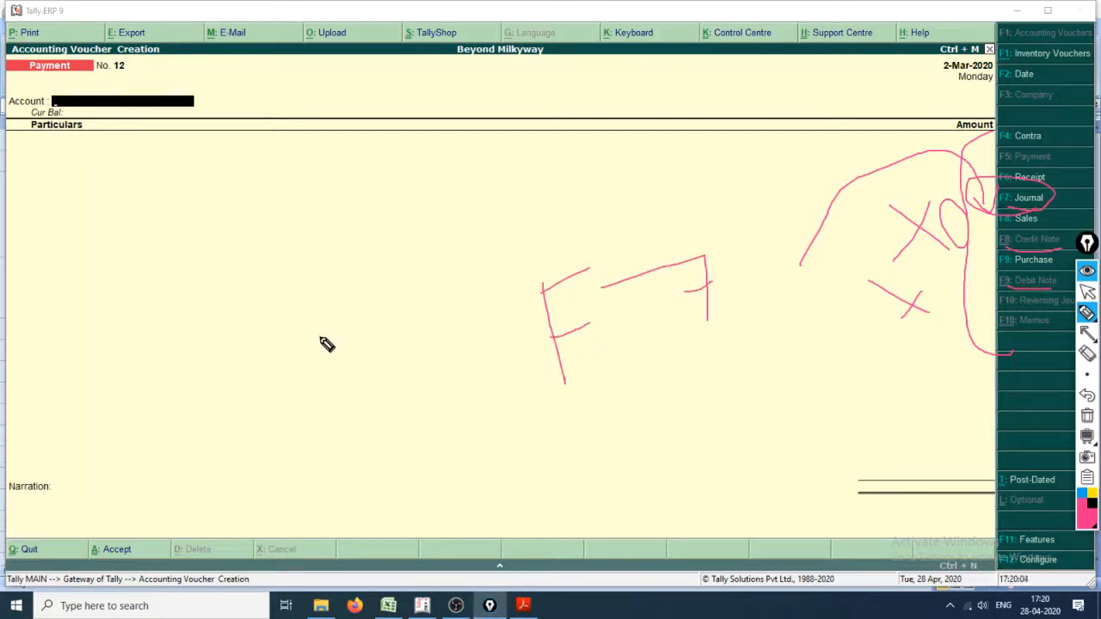
pyautogui.hotkey('ctrl', 'shift', '2')
pyautogui.hotkey('ctrl', 'shift', '7')
pyautogui.press('Return')
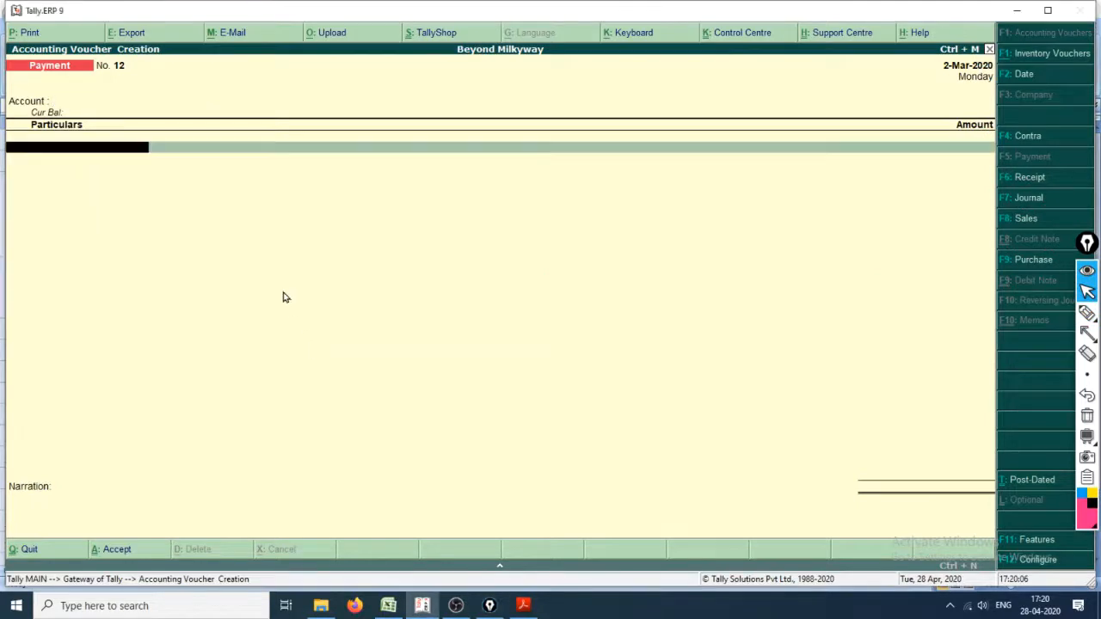
# Step: Start a Journal voucher and debit Gravity, Inc. with 100
pyautogui.press('F7')
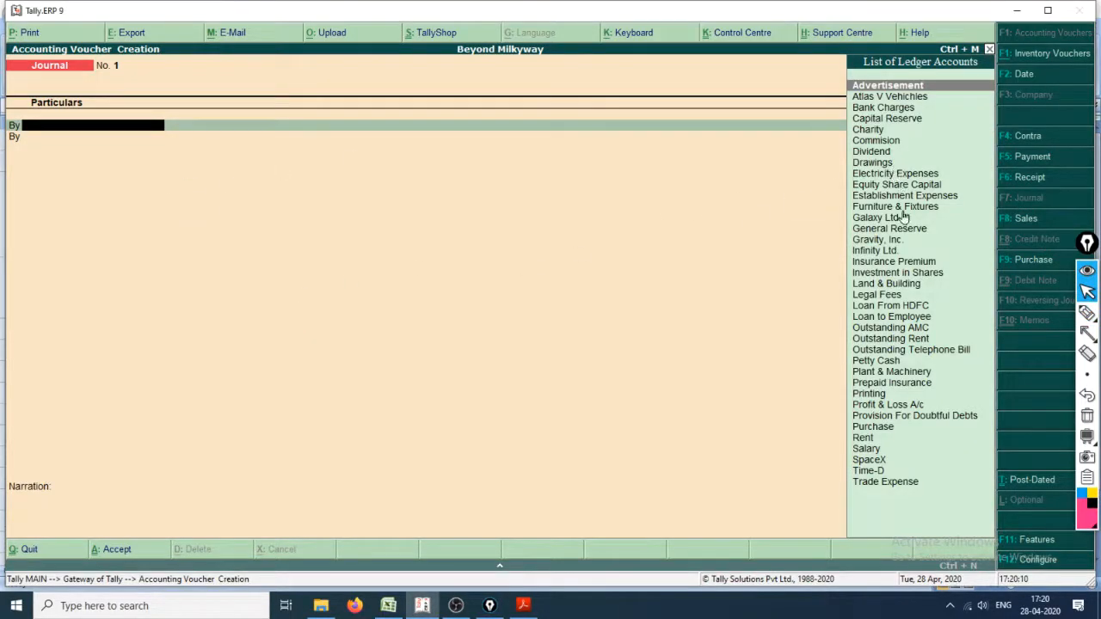
pyautogui.click(903, 241)
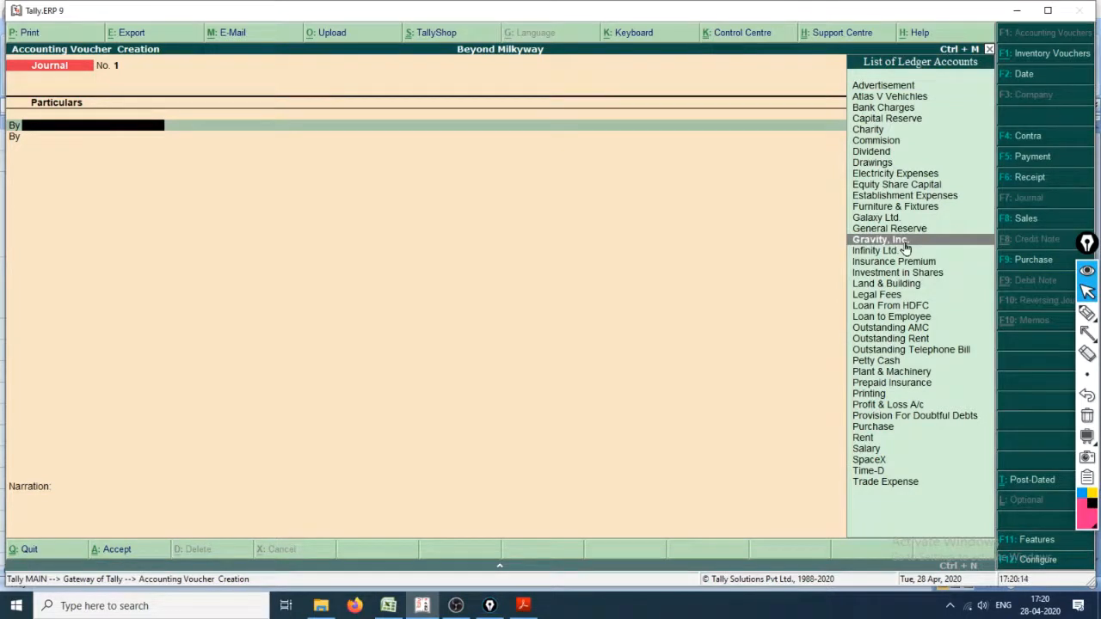
pyautogui.press('Return')
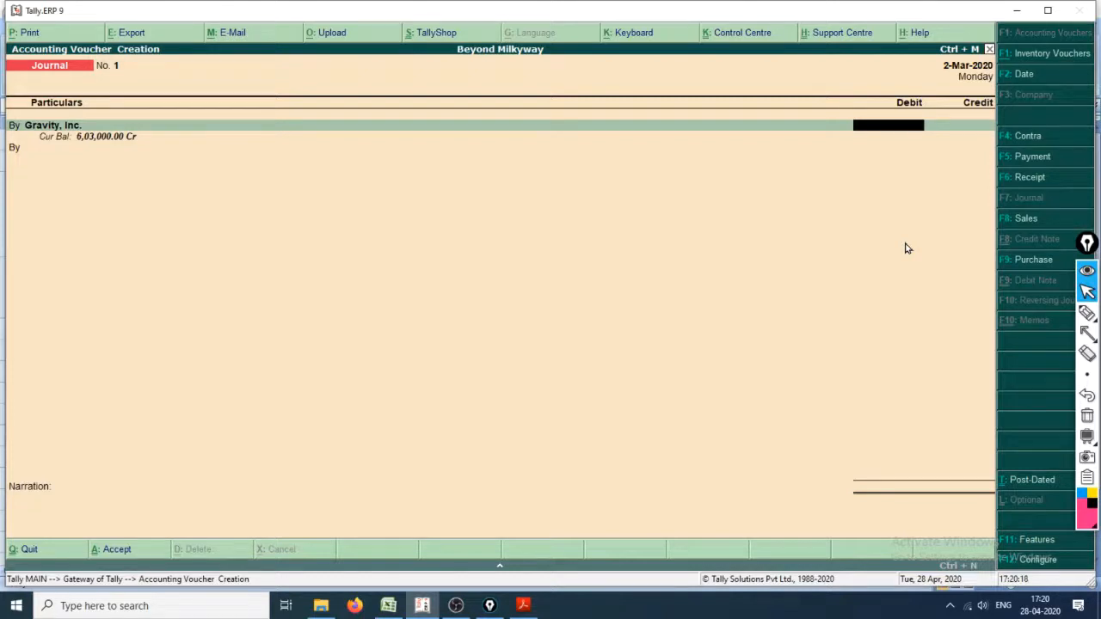
pyautogui.write('100')
pyautogui.press('Return')
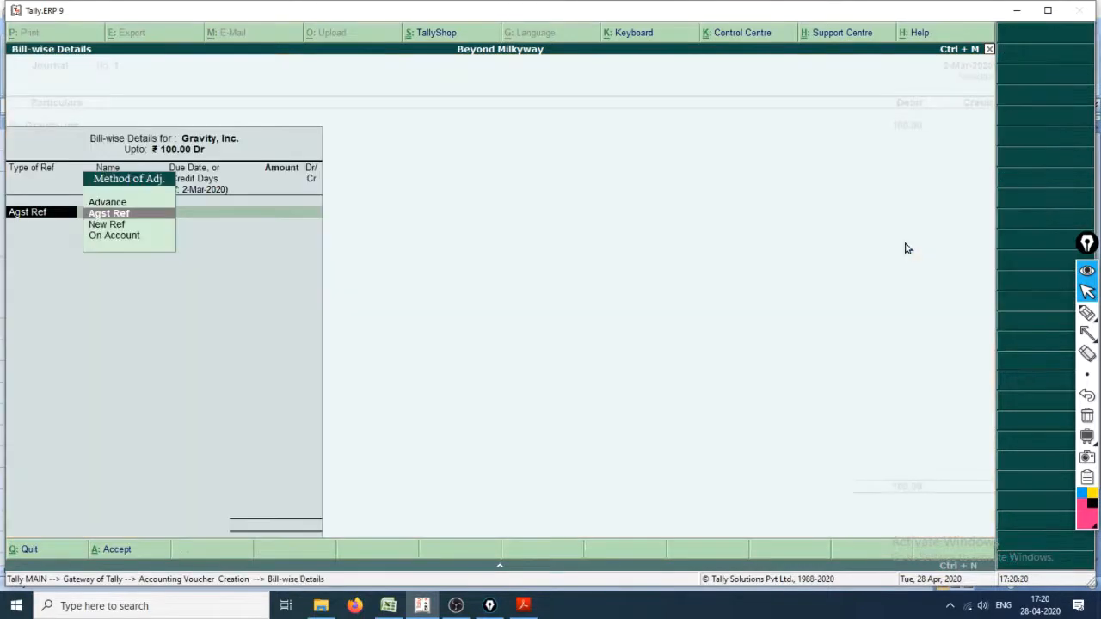
# Step: Allocate the 100 debit as Agst Ref to pending bill 3250 and begin the voucher's credit (To) line
pyautogui.press('Return')
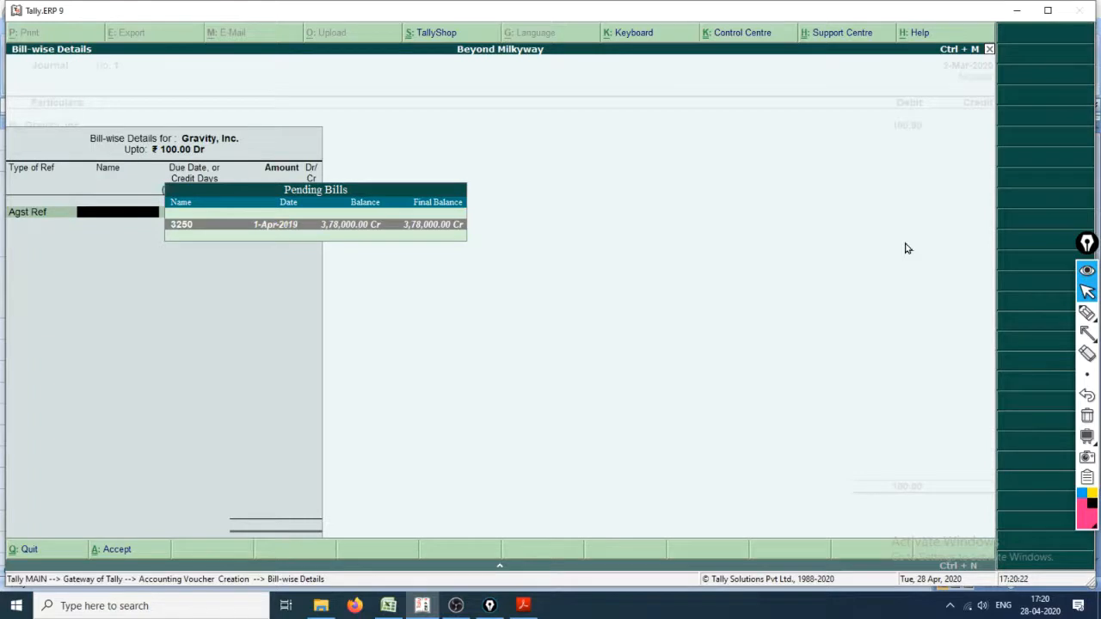
pyautogui.press('Return')
pyautogui.press('Return')
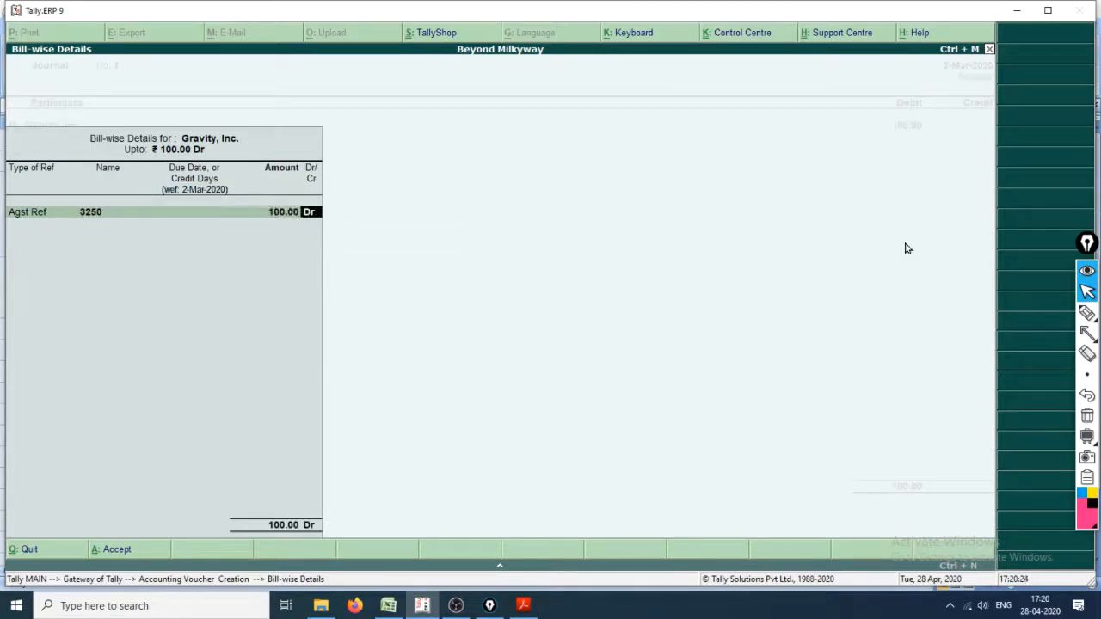
pyautogui.press('Return')
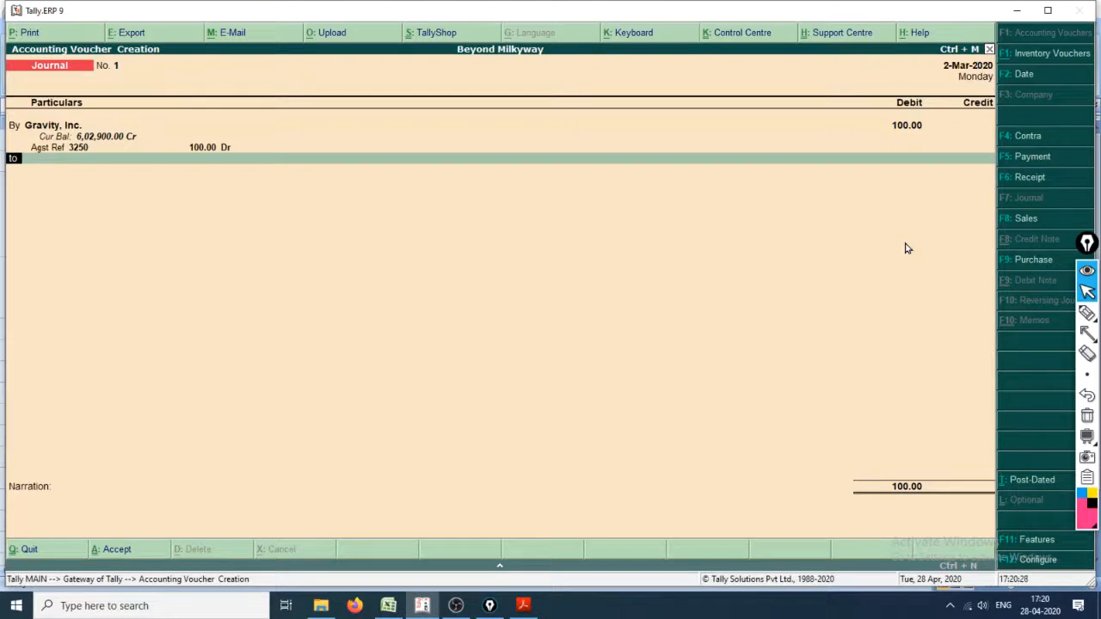
pyautogui.press('Return')
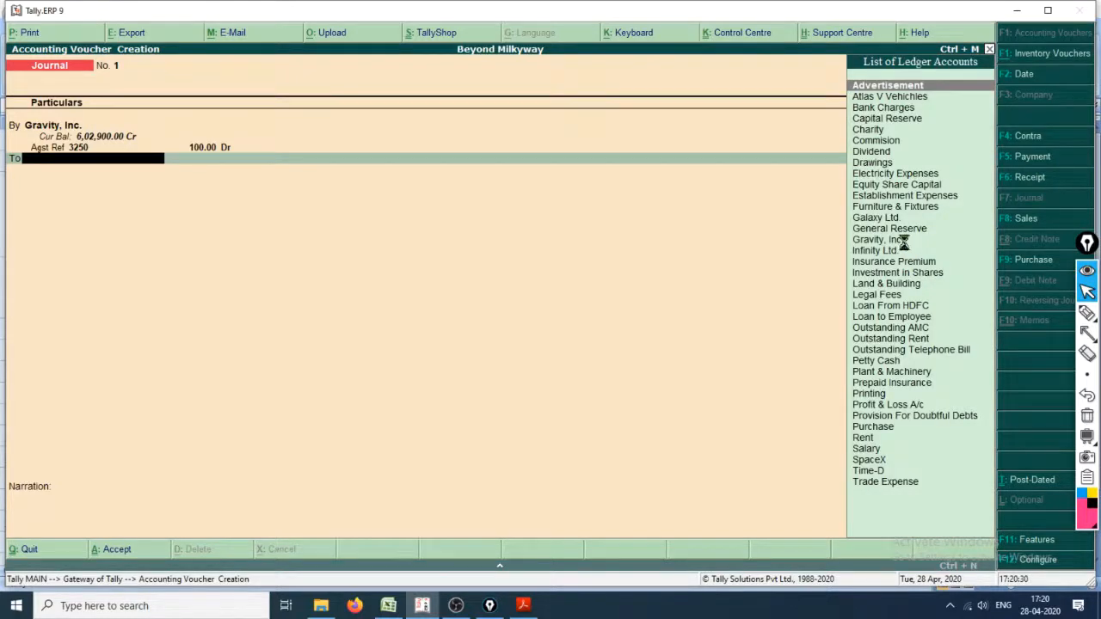
pyautogui.hotkey('alt', 'c')
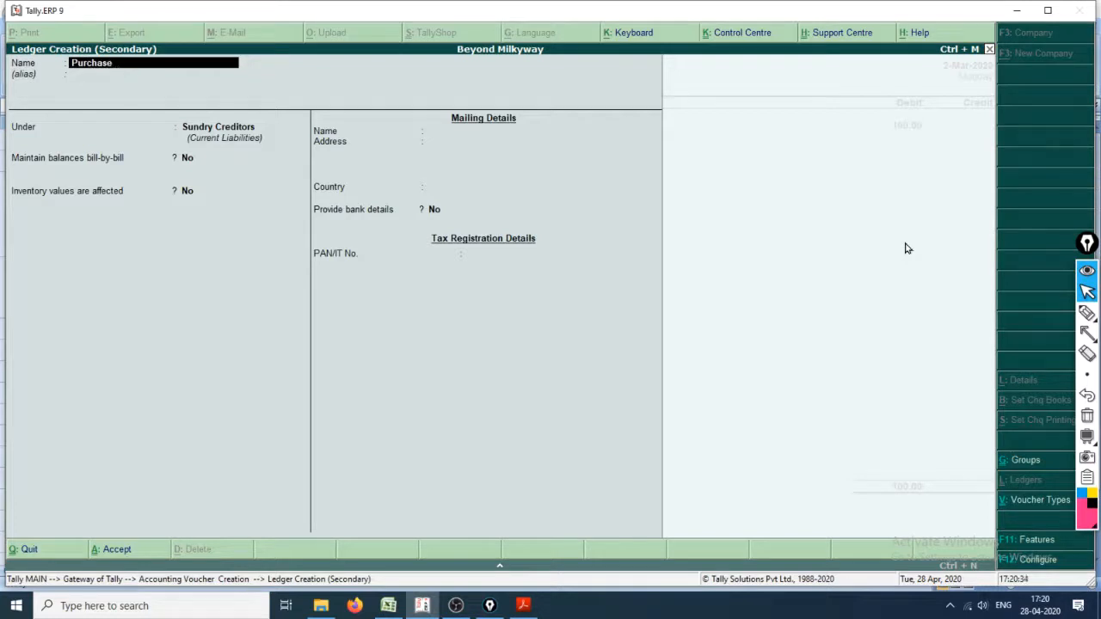
pyautogui.press('Return')
pyautogui.press('Return')
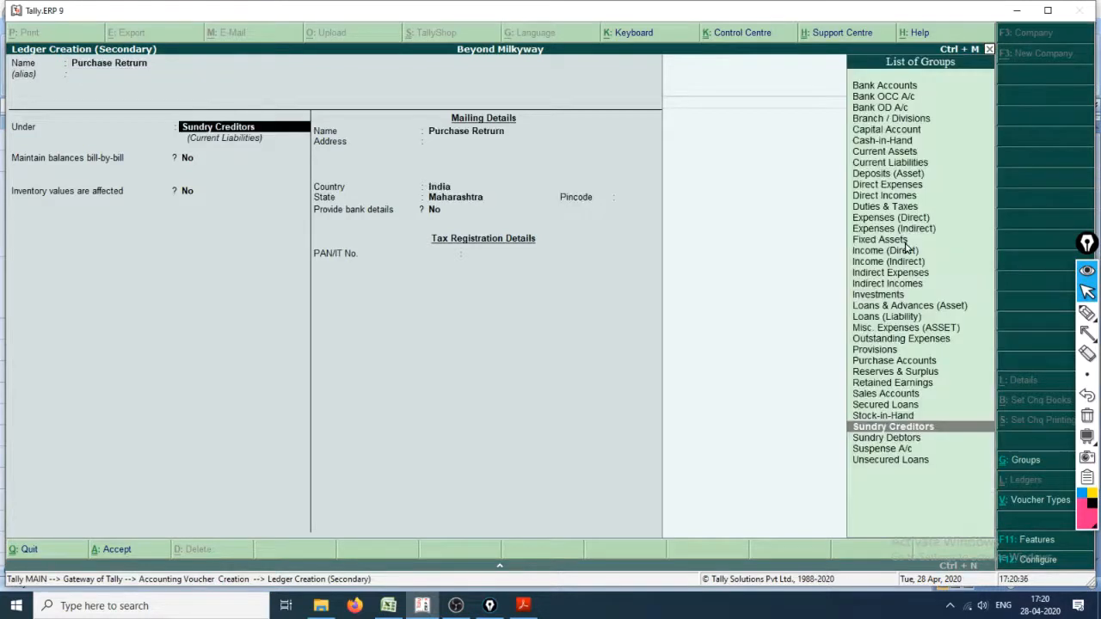
pyautogui.press('Up')
pyautogui.press('Up')
pyautogui.press('Up')
pyautogui.press('Up')
pyautogui.press('Up')
pyautogui.press('Up')
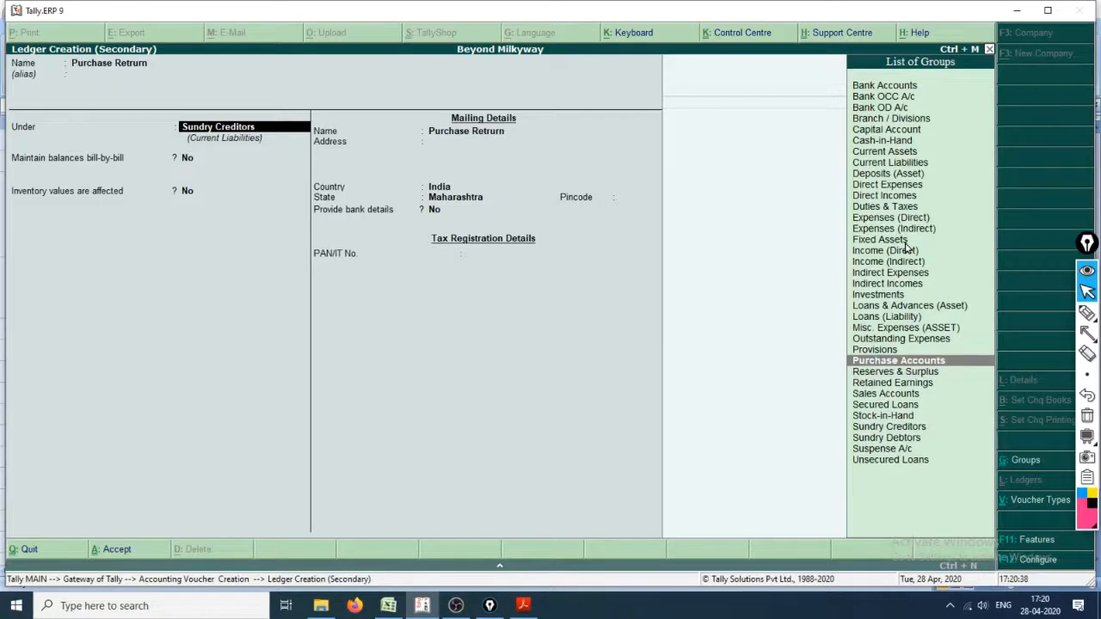
pyautogui.press('Return')
pyautogui.press('Return')
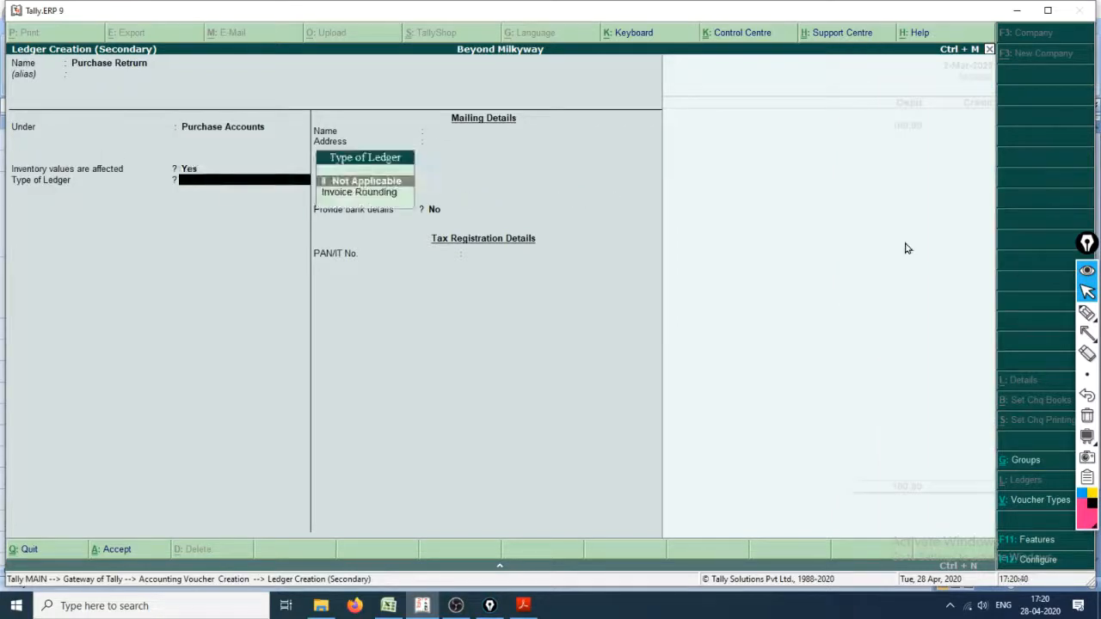
pyautogui.press('Escape')
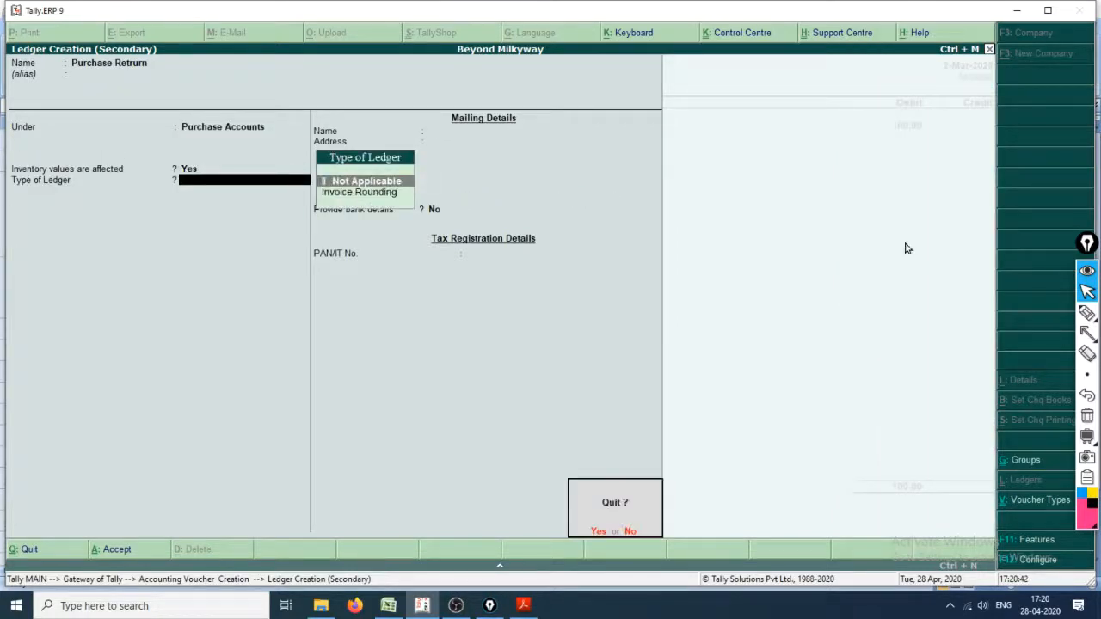
pyautogui.press('y')
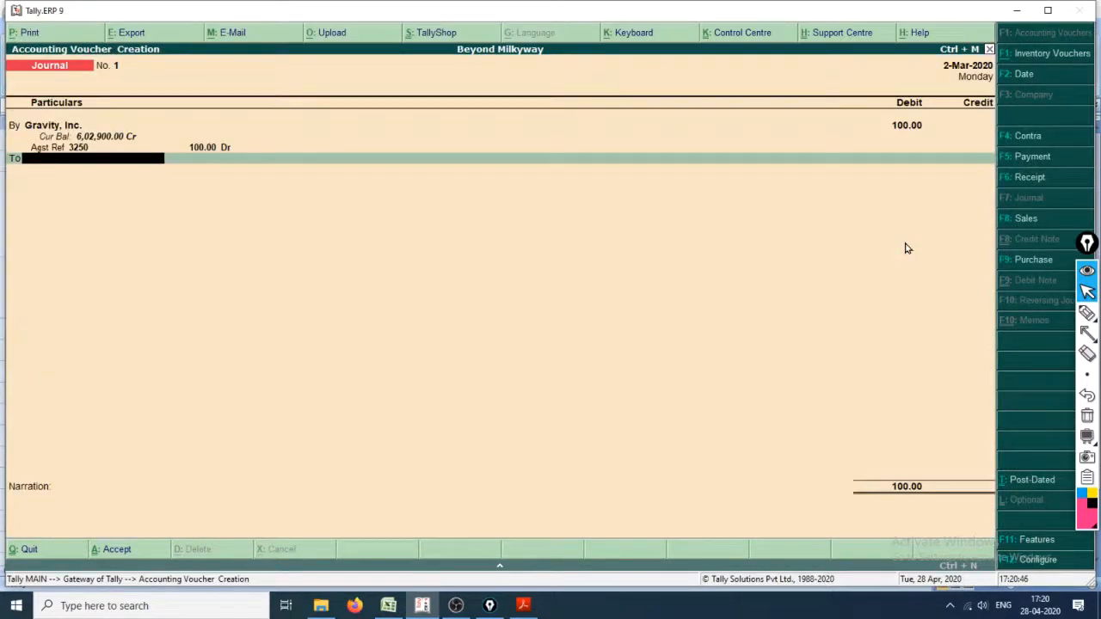
# Step: Write "Purchase Account" over the voucher's To line with the screen pen's text tool, first small and again in much larger text
pyautogui.click(1081, 315)
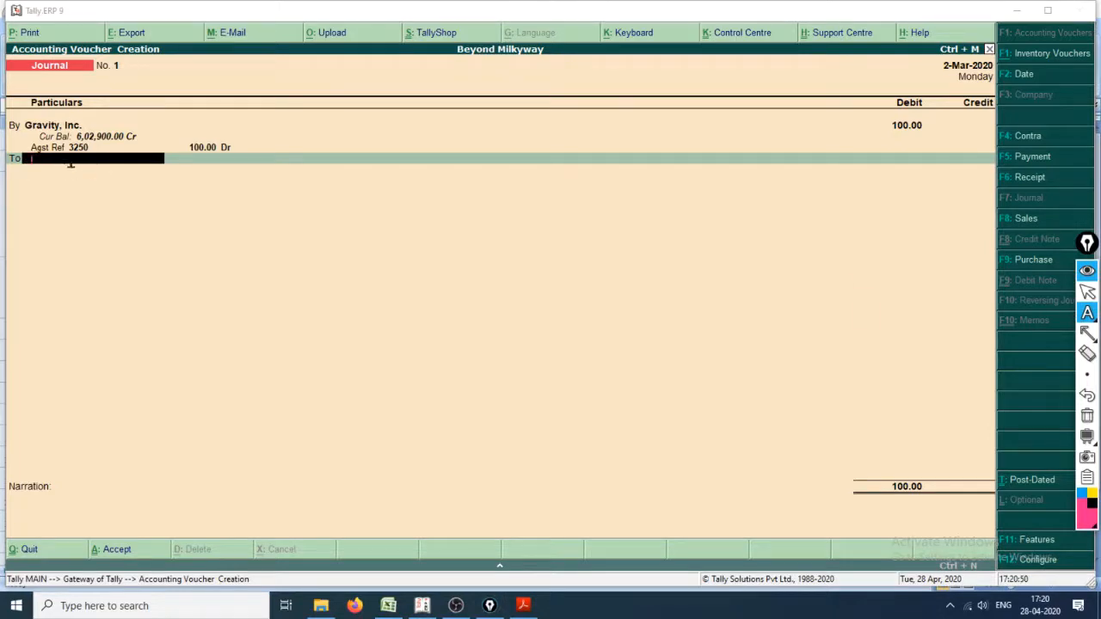
pyautogui.write('p')
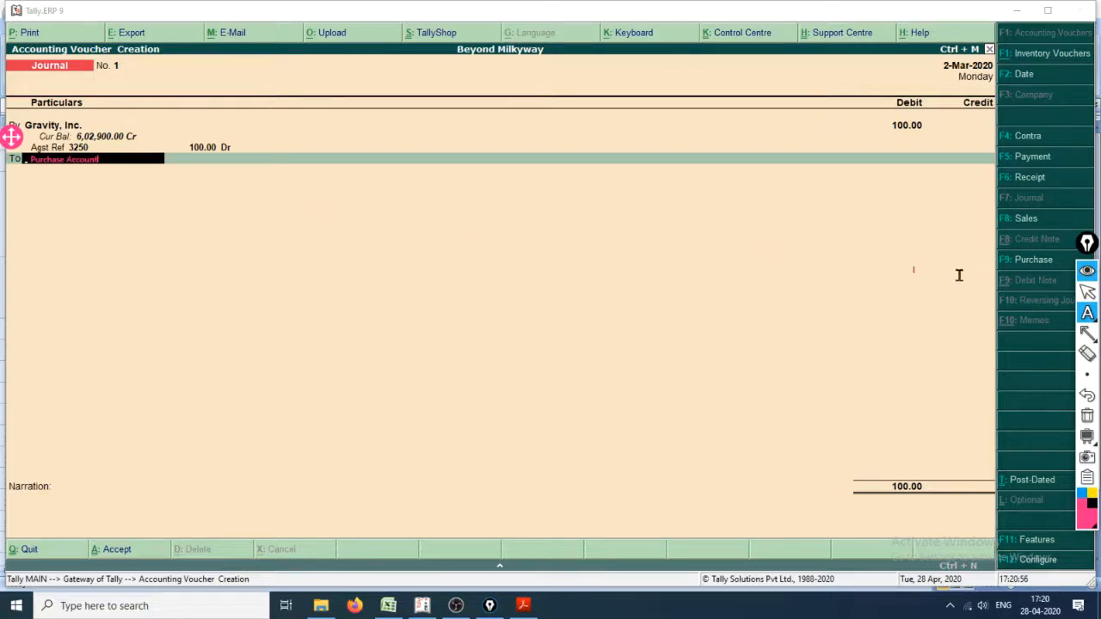
pyautogui.click(1087, 375)
pyautogui.click(1044, 377)
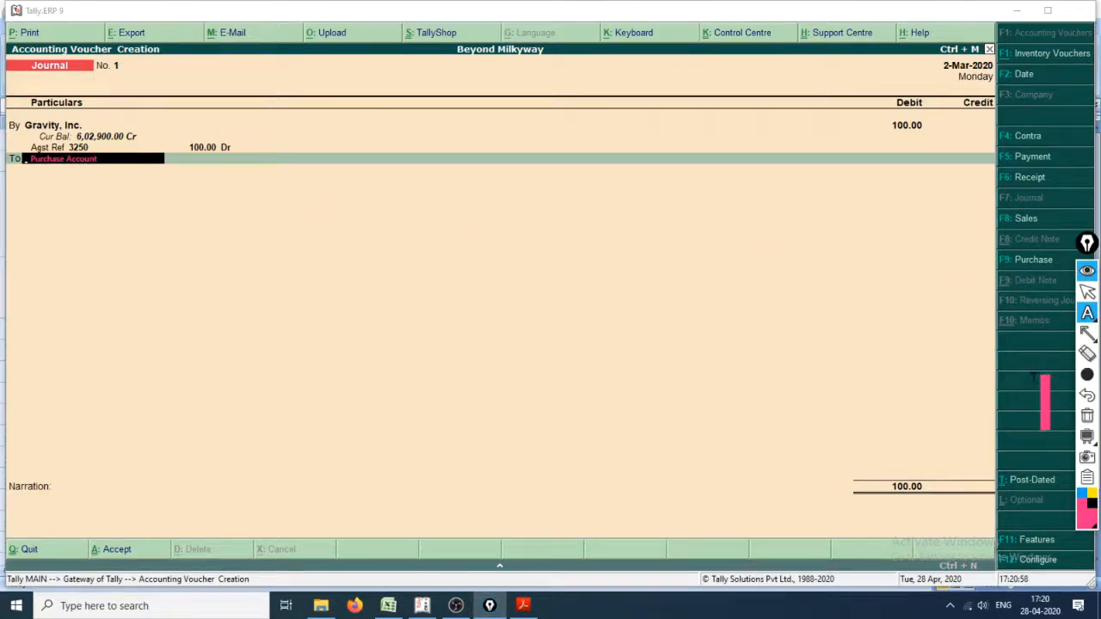
pyautogui.click(24, 148)
pyautogui.write('Pu')
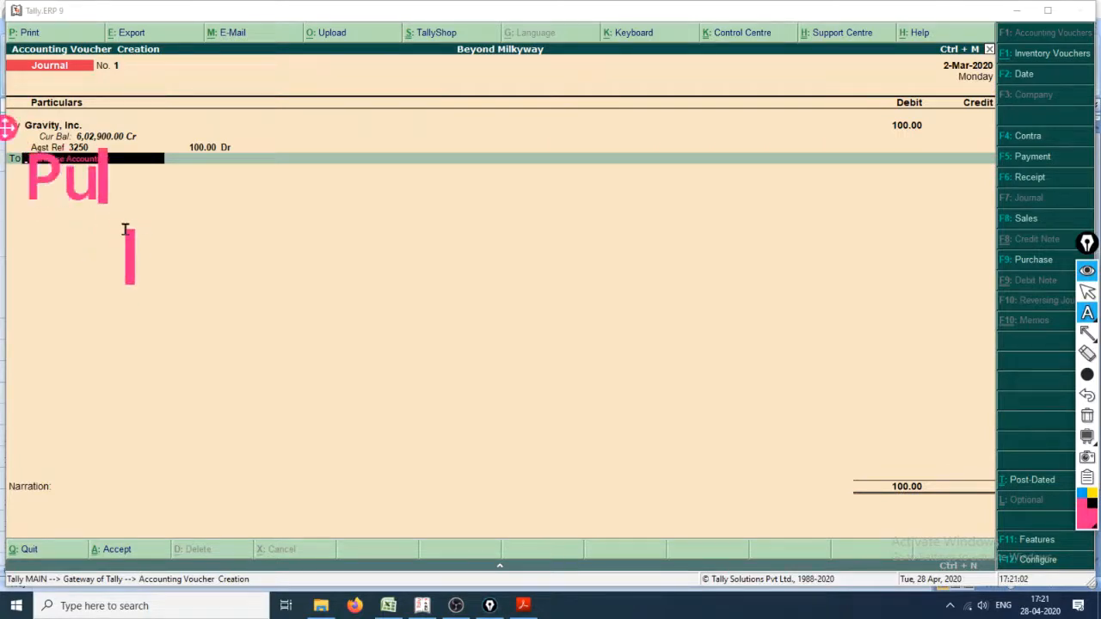
pyautogui.write('rchase Ax')
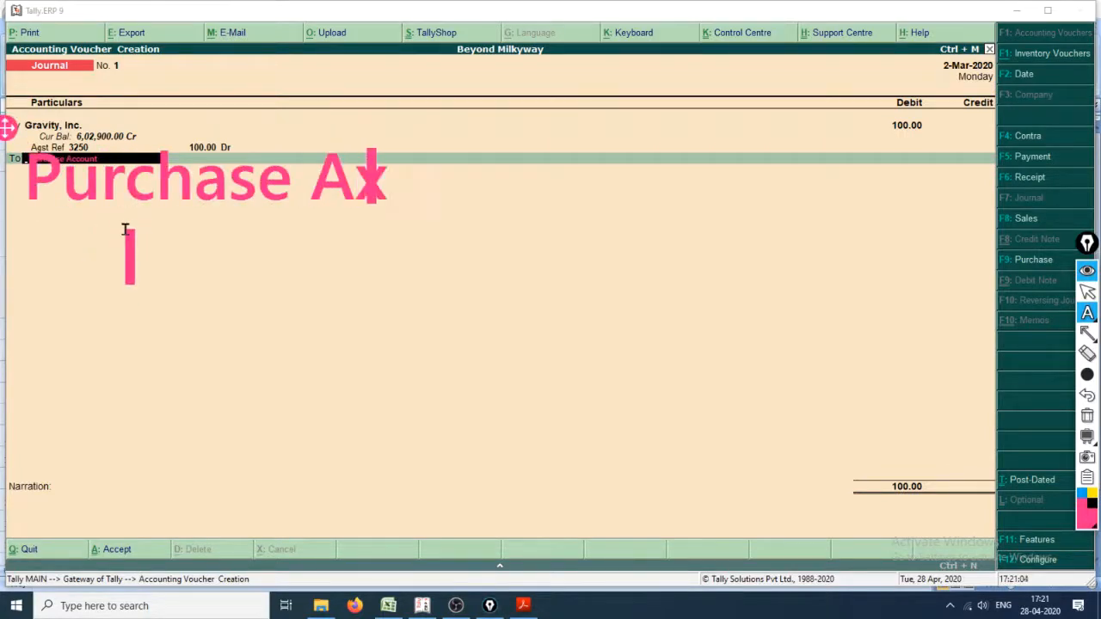
pyautogui.press('BackSpace')
pyautogui.write('cco')
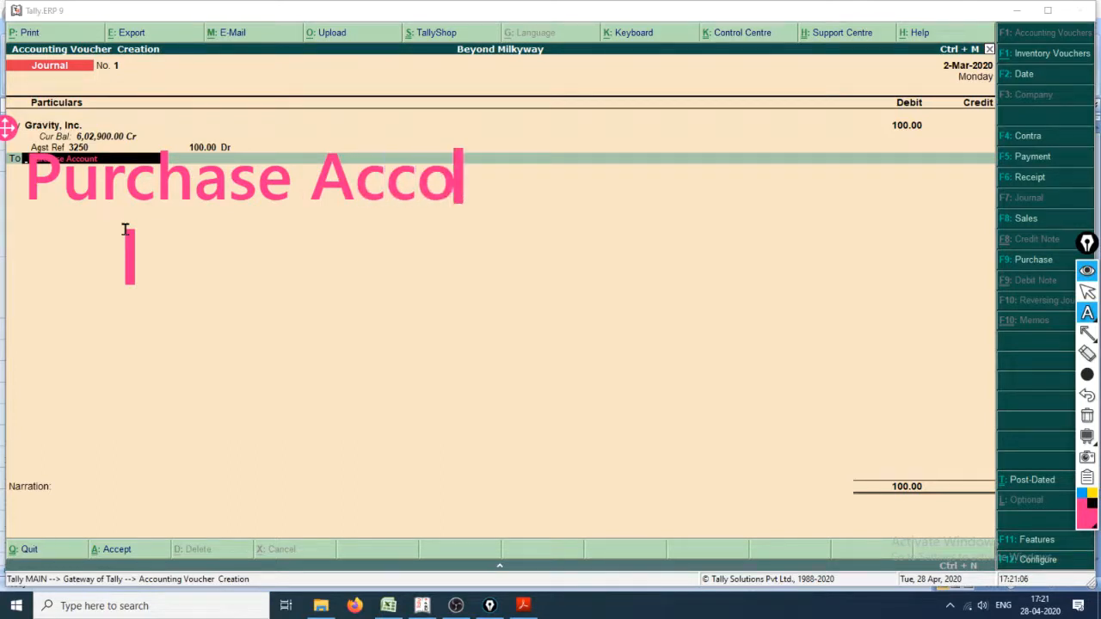
pyautogui.write('unt')
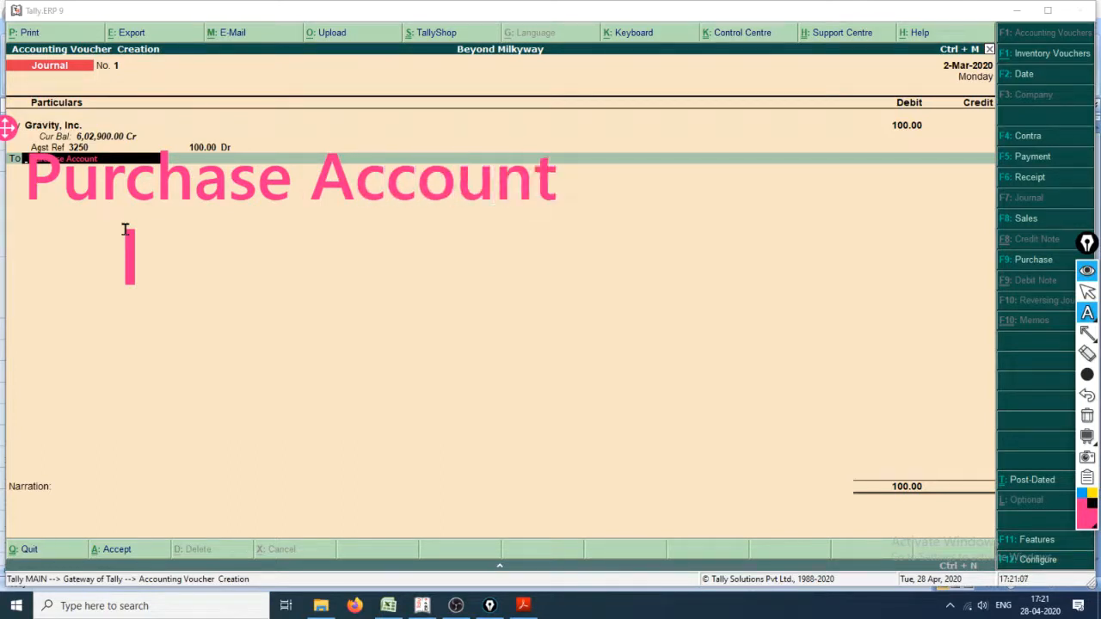
# Step: Insert the word "Return" into the large annotation so it reads "Purchase Return Account"
pyautogui.click(299, 176)
pyautogui.write('R')
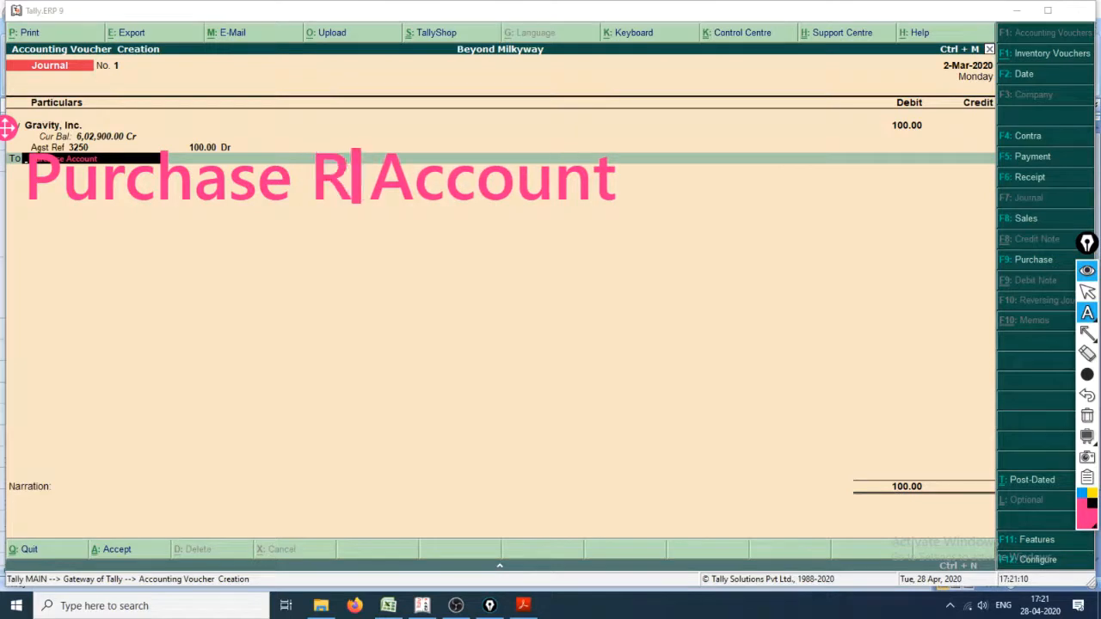
pyautogui.write('etru')
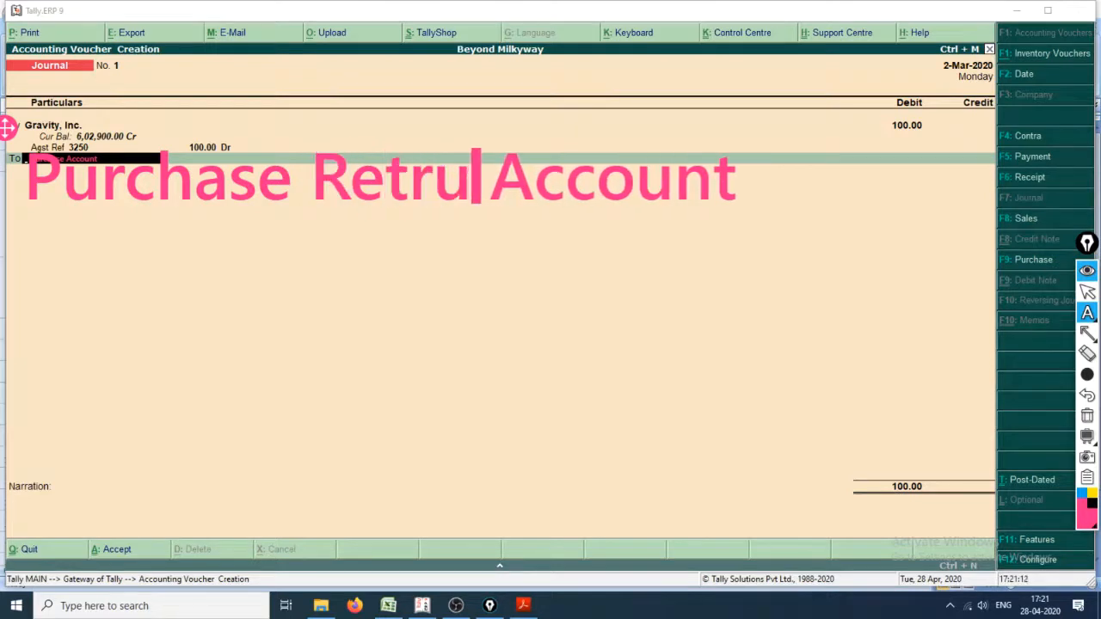
pyautogui.write('n')
pyautogui.press('BackSpace')
pyautogui.press('BackSpace')
pyautogui.press('BackSpace')
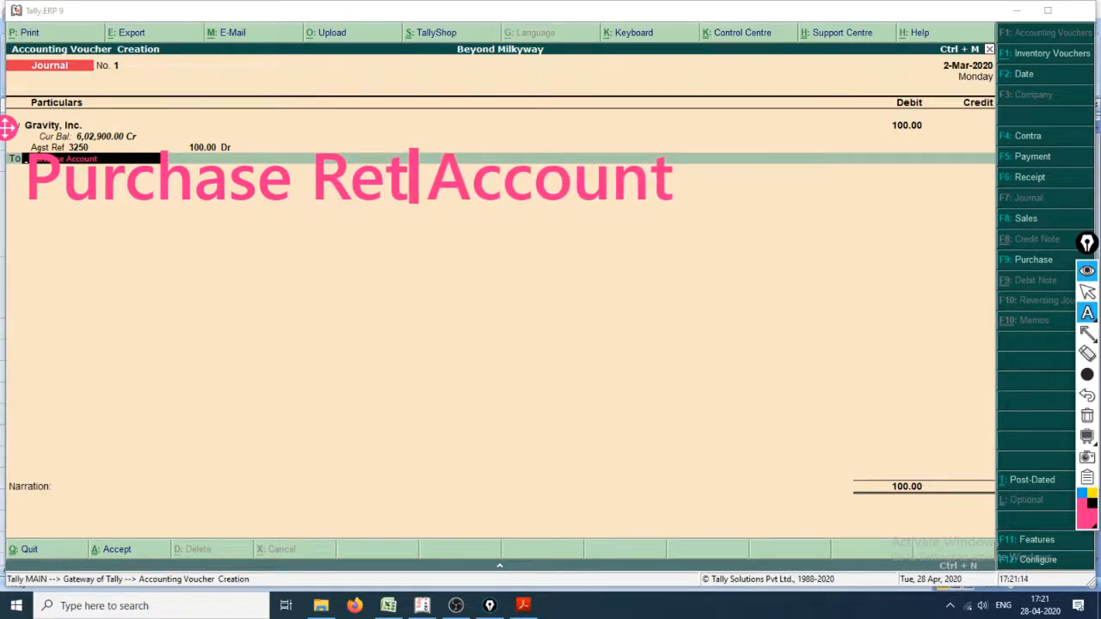
pyautogui.write('urn')
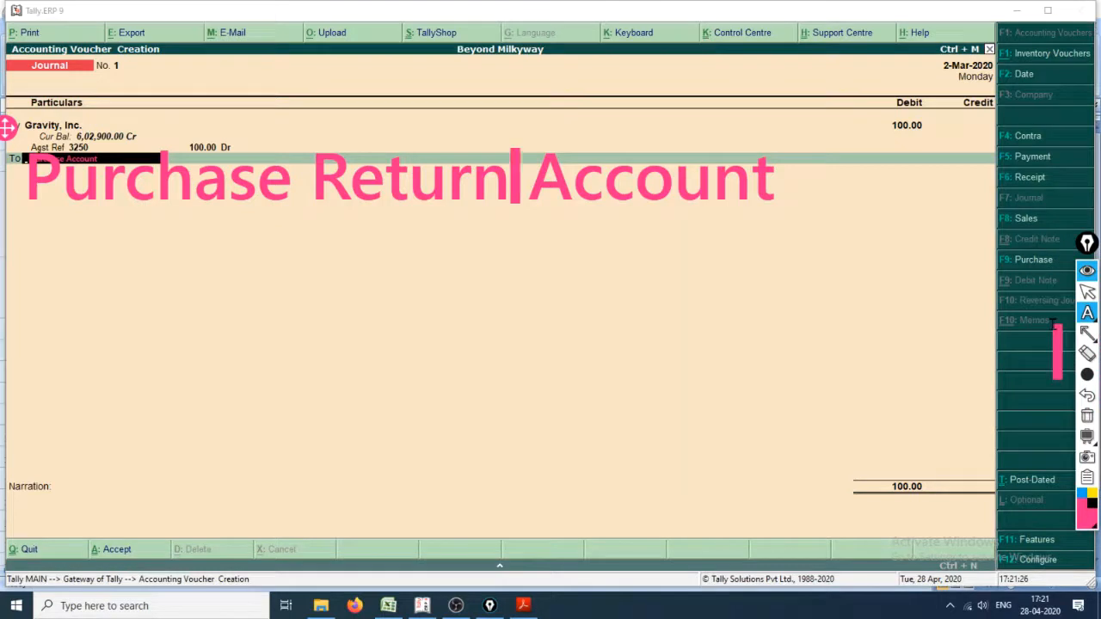
# Step: Draw a pen arrow pointing at the Debit Note voucher type and clear all the annotations
pyautogui.click(1087, 313)
pyautogui.moveTo(916, 293)
pyautogui.mouseDown()
pyautogui.moveTo(994, 289)
pyautogui.moveTo(988, 314)
pyautogui.moveTo(950, 343)
pyautogui.mouseUp()
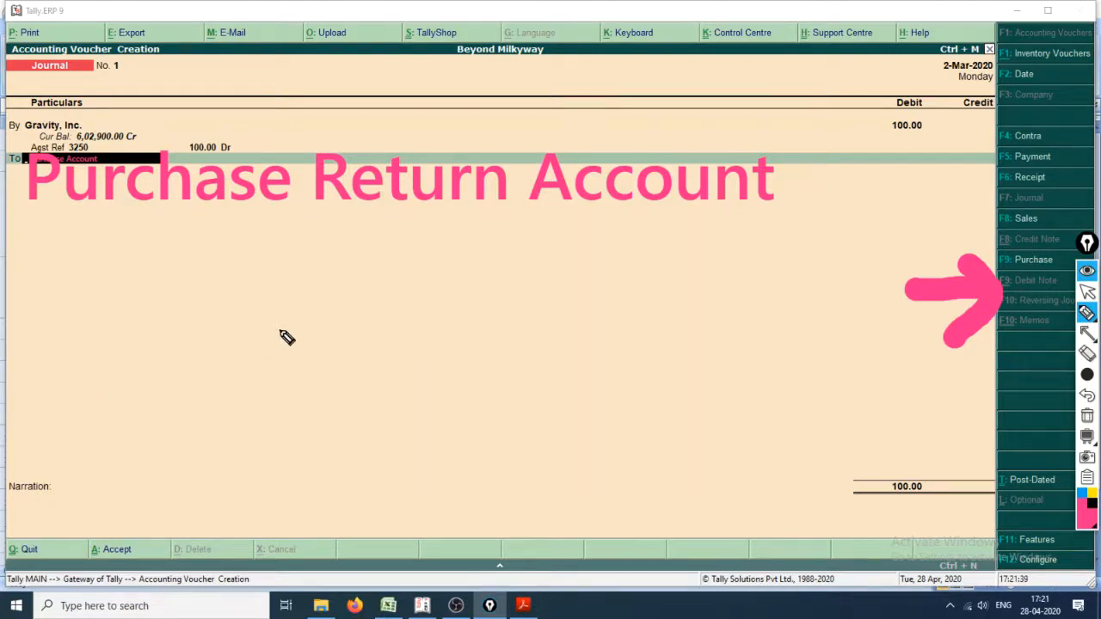
pyautogui.hotkey('ctrl', 'shift', '7')
pyautogui.hotkey('ctrl', 'shift', '2')
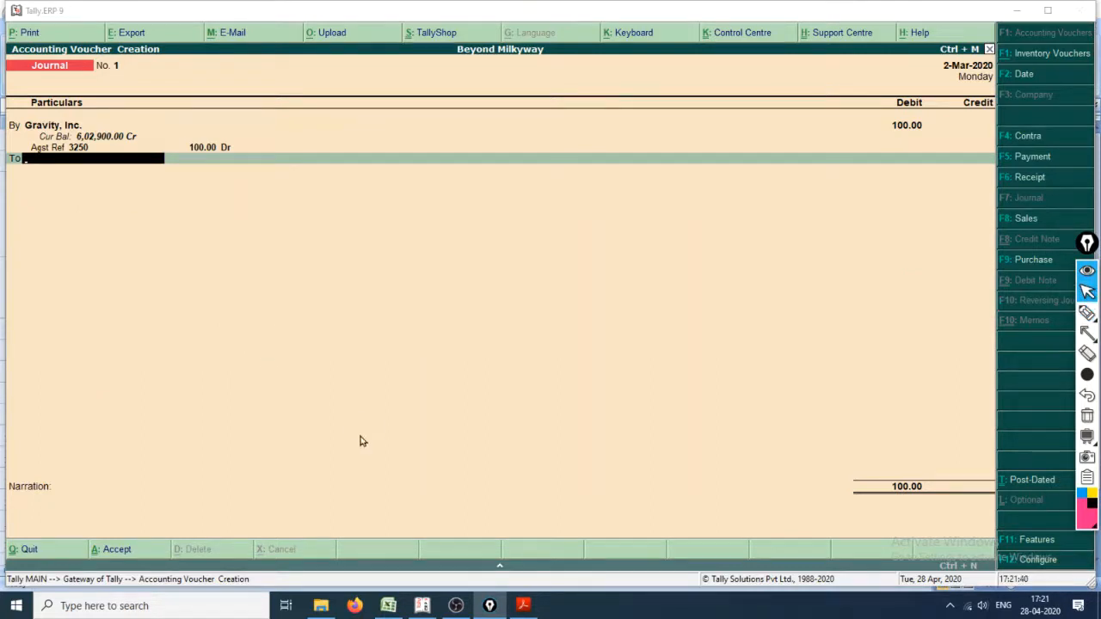
# Step: Switch to Debit_Note.pdf in Acrobat Reader and read the title and the first instructions for enabling debit and credit notes
pyautogui.click(524, 605)
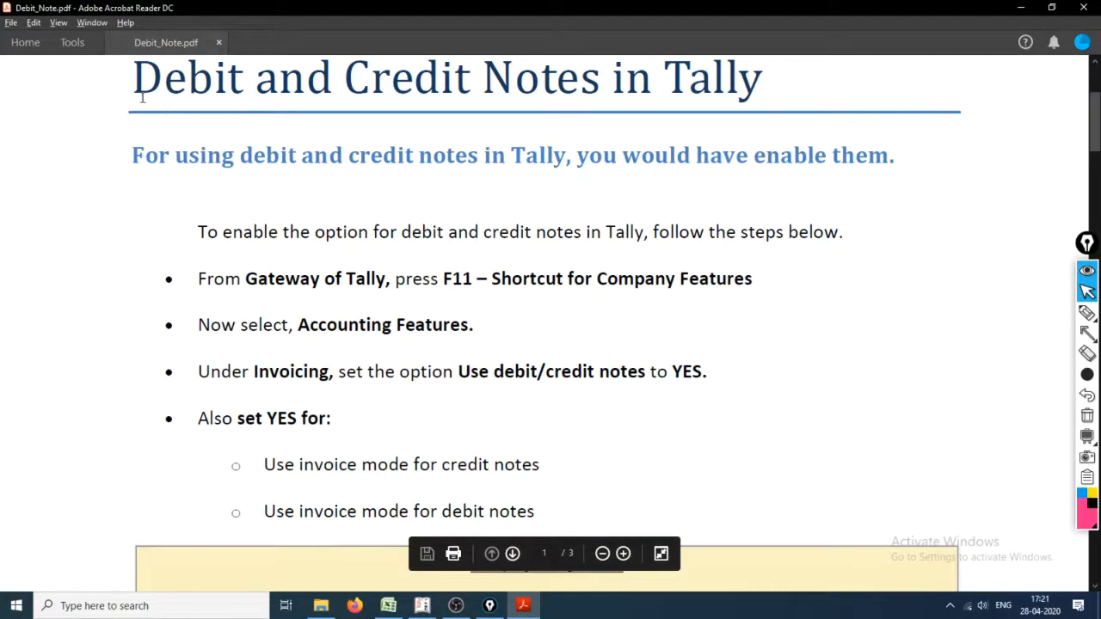
pyautogui.moveTo(142, 97); pyautogui.dragTo(742, 121)
pyautogui.click(224, 156)
pyautogui.scroll(3, 270, 202)
pyautogui.scroll(-3, 248, 267)
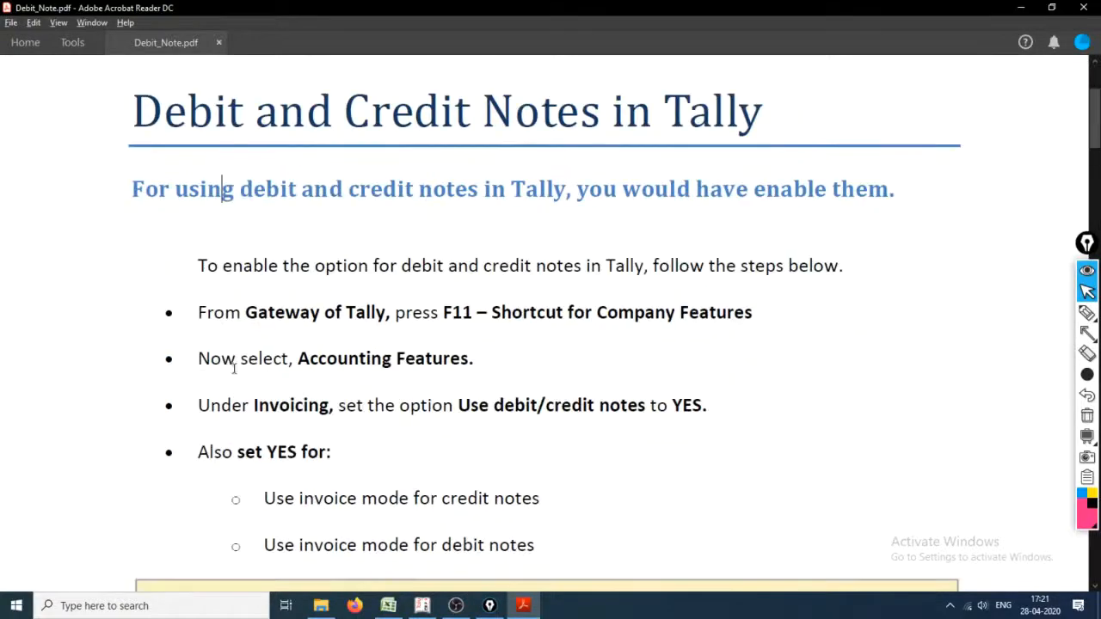
pyautogui.moveTo(130, 189); pyautogui.dragTo(554, 451)
pyautogui.click(244, 313)
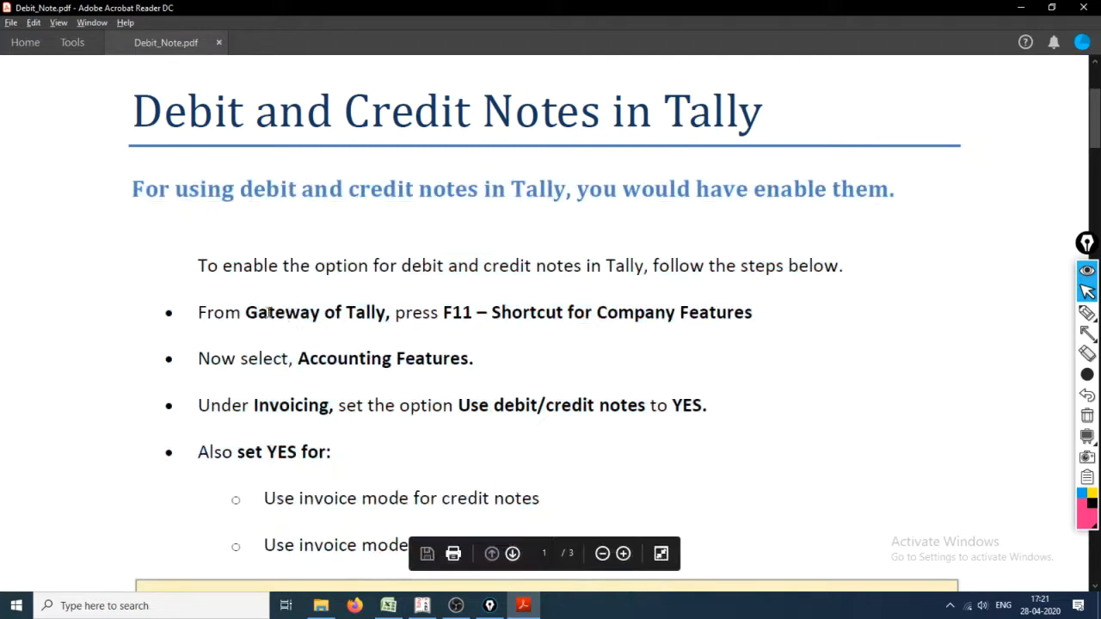
pyautogui.moveTo(197, 313); pyautogui.dragTo(528, 352)
# Step: Switch to Tally.ERP 9 and quit the unfinished Journal voucher, returning to the Gateway of Tally
pyautogui.hotkey('alt', 'Tab')
pyautogui.hotkey('alt', 'Tab')
pyautogui.hotkey('alt', 'Tab')
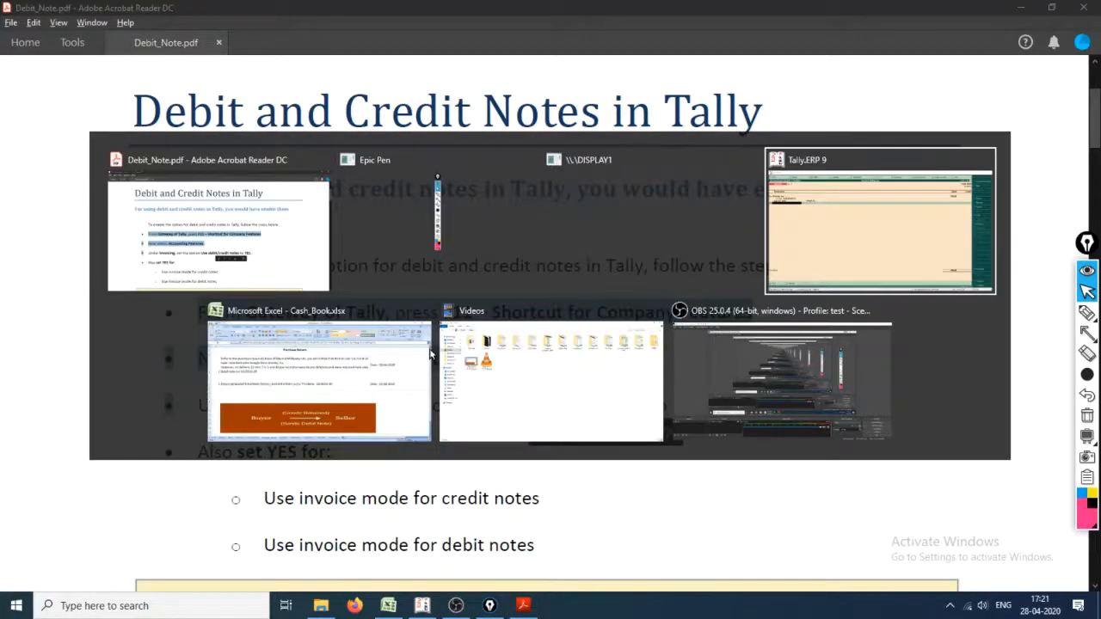
pyautogui.press('Escape')
pyautogui.press('y')
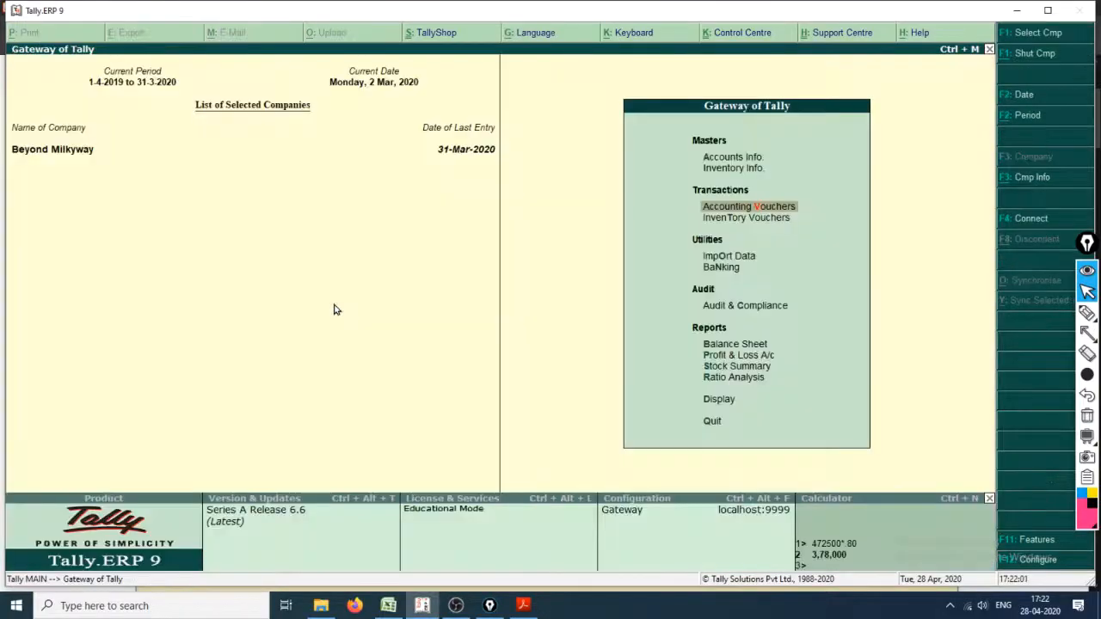
# Step: Open the Accounting Features of the company Beyond Milkyway, checking the instructions in the PDF
pyautogui.click(1036, 539)
pyautogui.moveTo(198, 313); pyautogui.dragTo(482, 347)
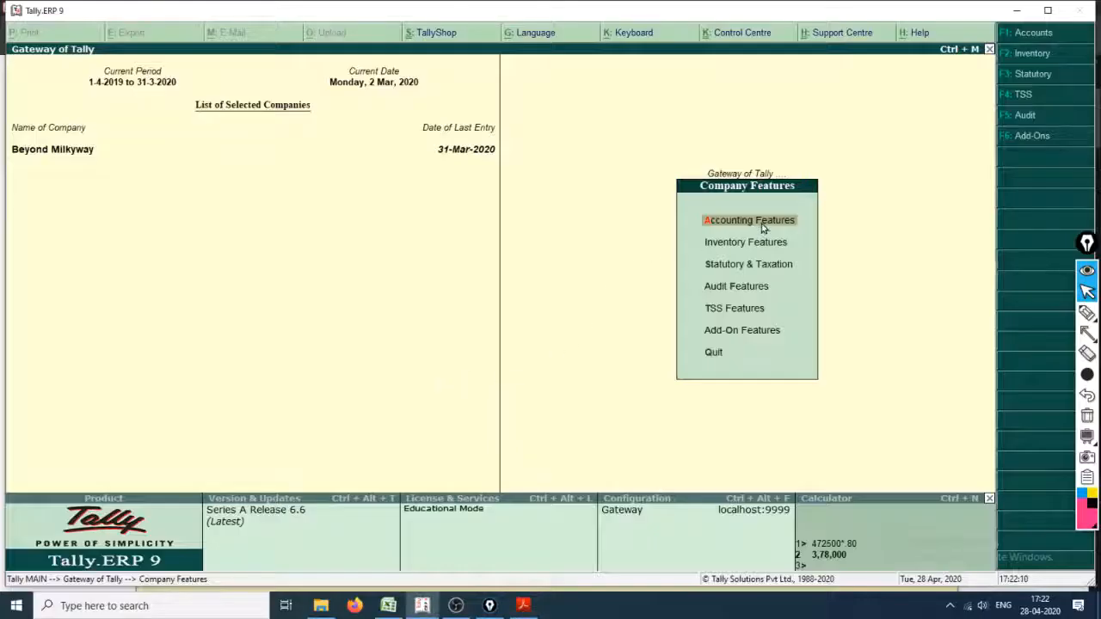
pyautogui.click(762, 228)
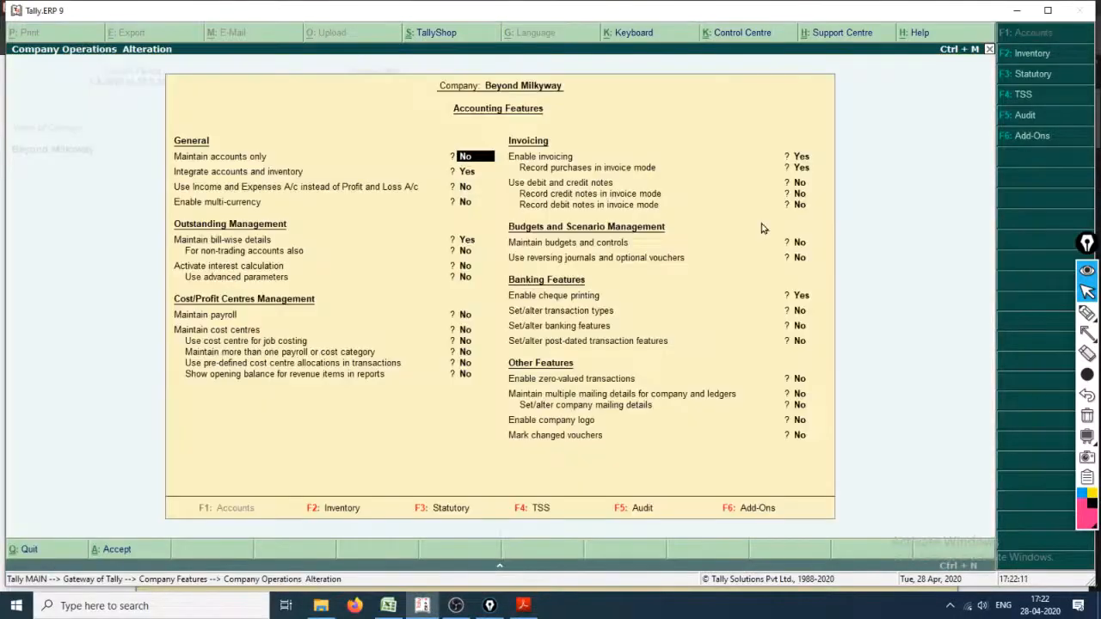
# Step: Switch to Debit_Note.pdf and review the Invoicing instructions and the sample Accounting Features settings for debit and credit notes
pyautogui.hotkey('alt', 'Tab')
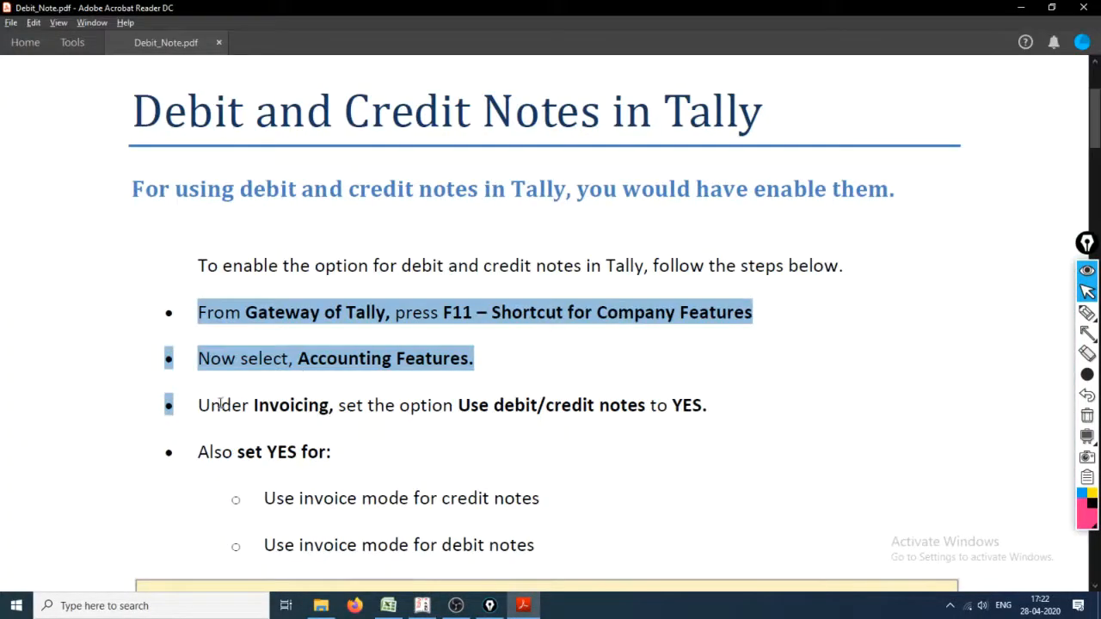
pyautogui.moveTo(221, 404); pyautogui.dragTo(672, 416)
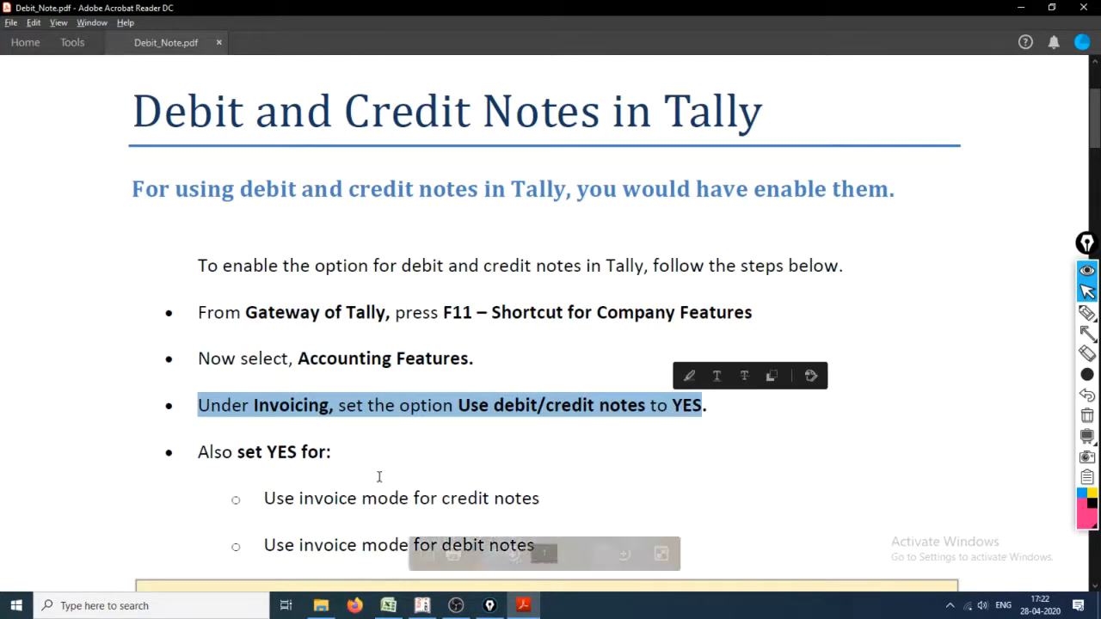
pyautogui.scroll(-3, 378, 476)
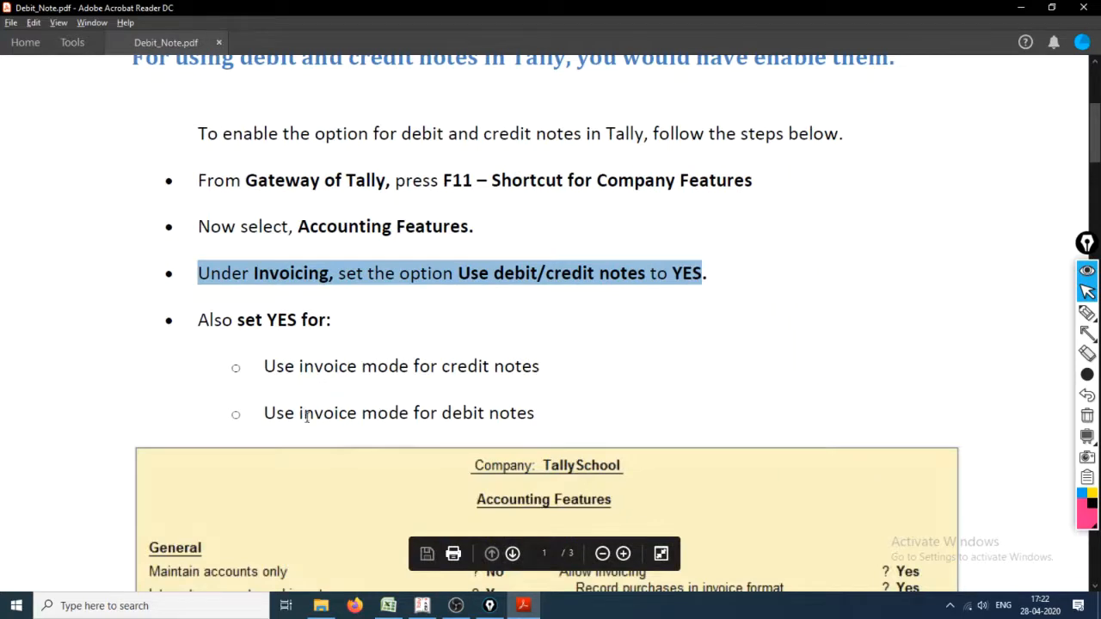
pyautogui.moveTo(299, 414); pyautogui.dragTo(409, 415)
pyautogui.scroll(-5, 516, 396)
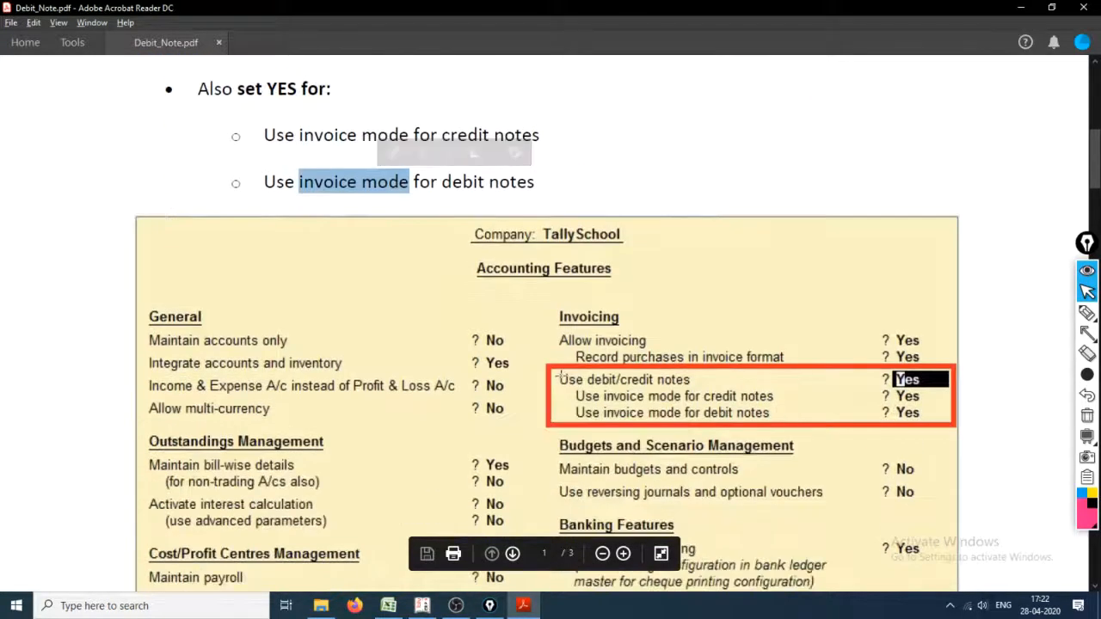
pyautogui.moveTo(560, 376); pyautogui.dragTo(590, 378)
pyautogui.click(631, 425)
pyautogui.click(578, 376)
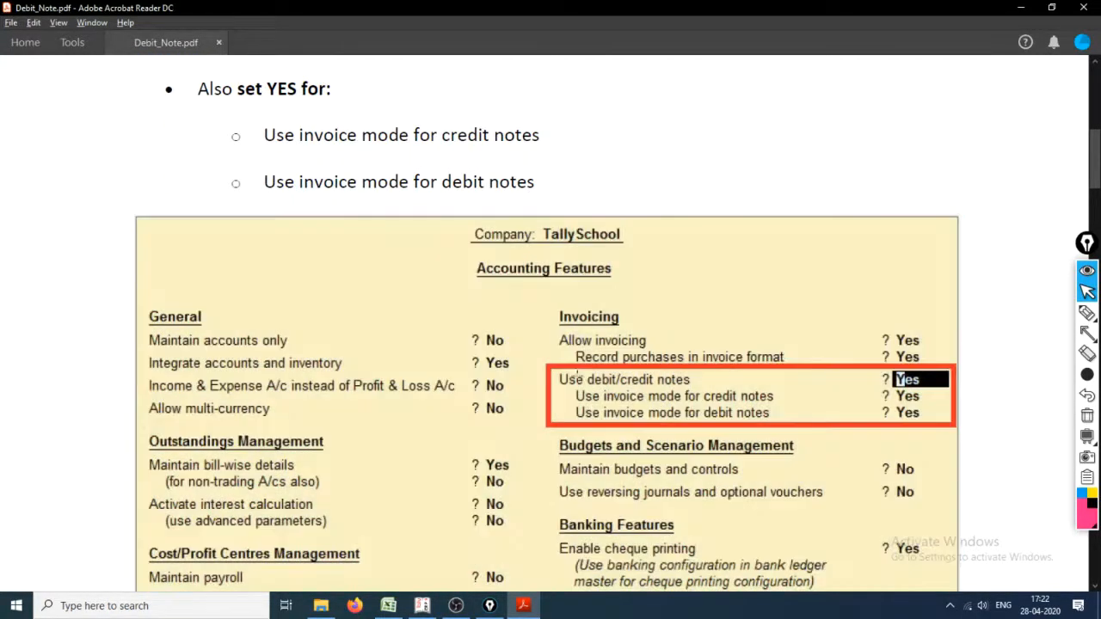
pyautogui.scroll(-1, 737, 372)
# Step: In Tally.ERP 9, set Use debit and credit notes and recording credit and debit notes in invoice mode to Yes
pyautogui.hotkey('alt', 'Tab')
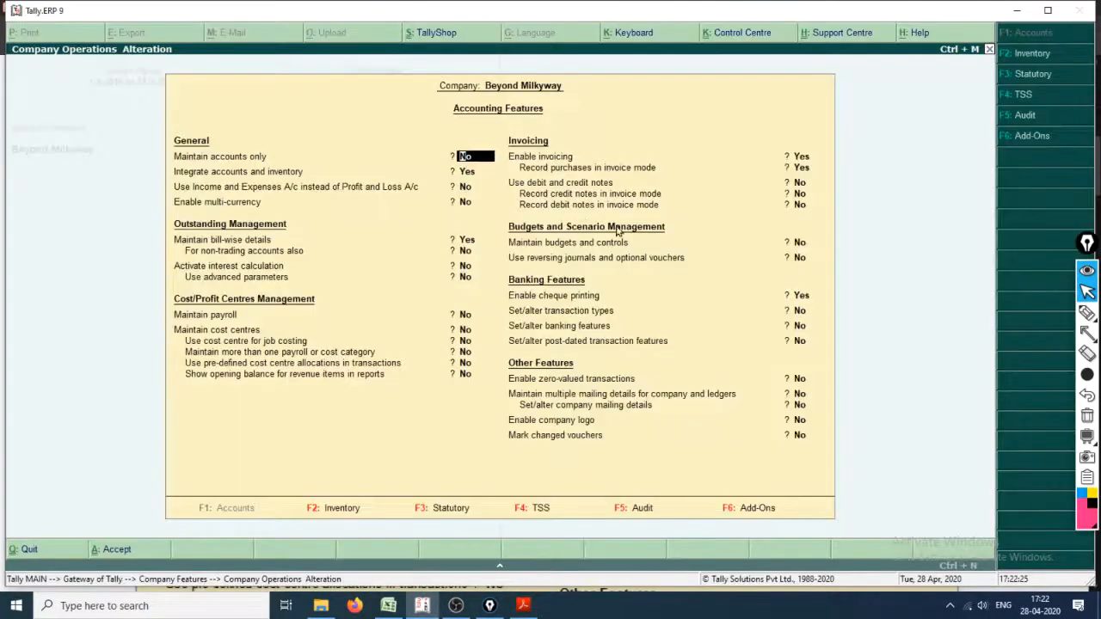
pyautogui.click(802, 184)
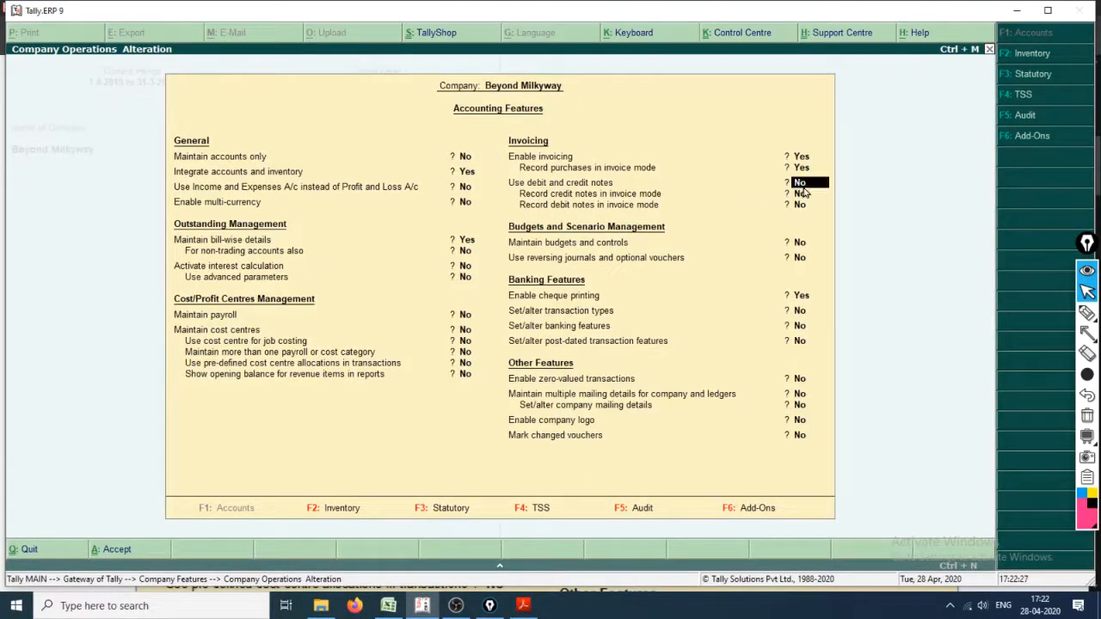
pyautogui.press('Return')
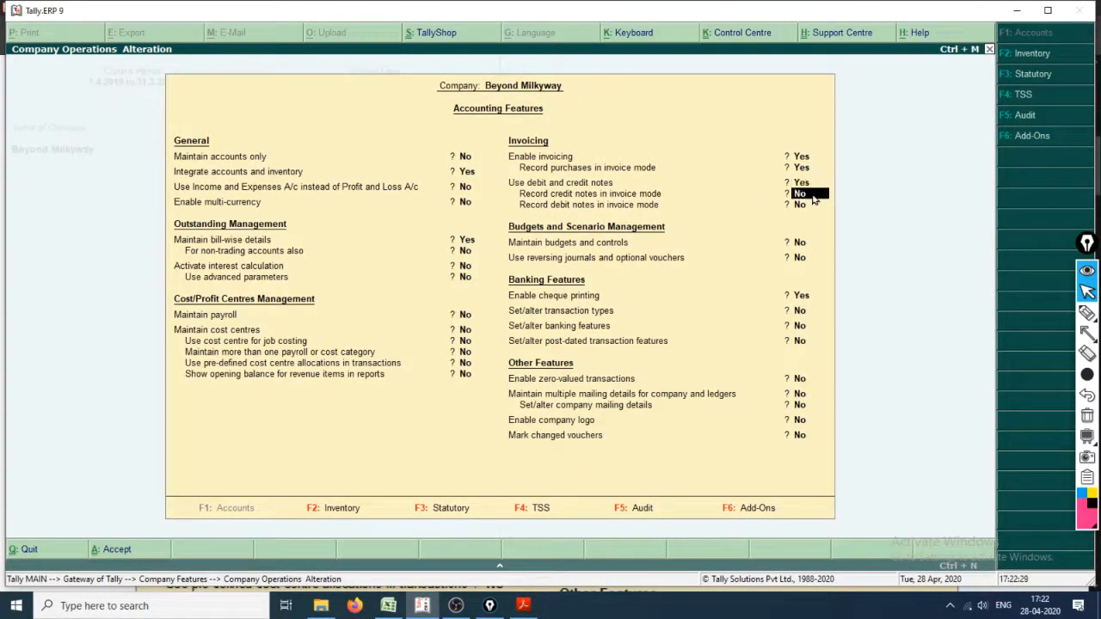
pyautogui.press('Return')
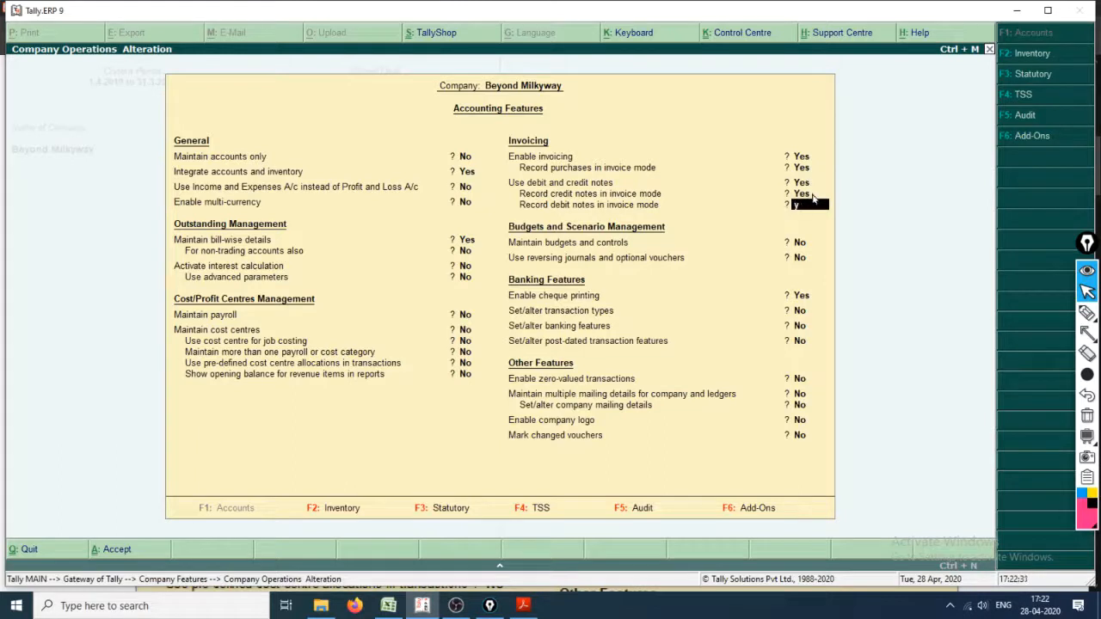
pyautogui.write('y')
pyautogui.press('Return')
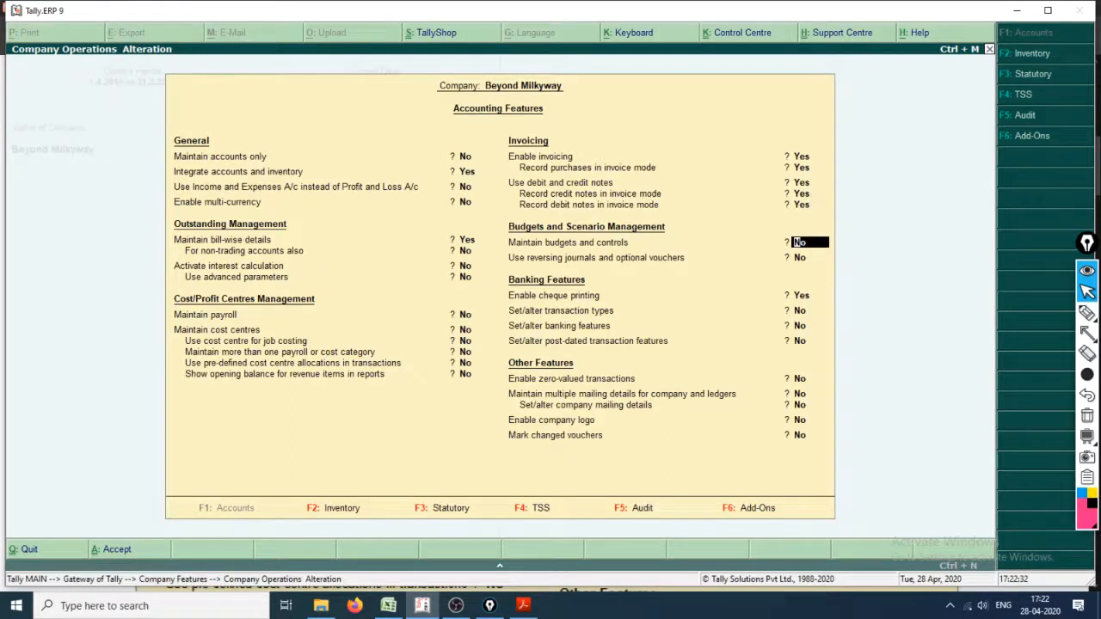
# Step: Handwrite a large Y and further strokes over the Accounting Features with the screen pen, and clear the annotations
pyautogui.click(1087, 312)
pyautogui.moveTo(460, 245); pyautogui.dragTo(515, 328)
pyautogui.moveTo(563, 254)
pyautogui.mouseDown()
pyautogui.moveTo(501, 372)
pyautogui.moveTo(496, 422)
pyautogui.mouseUp()
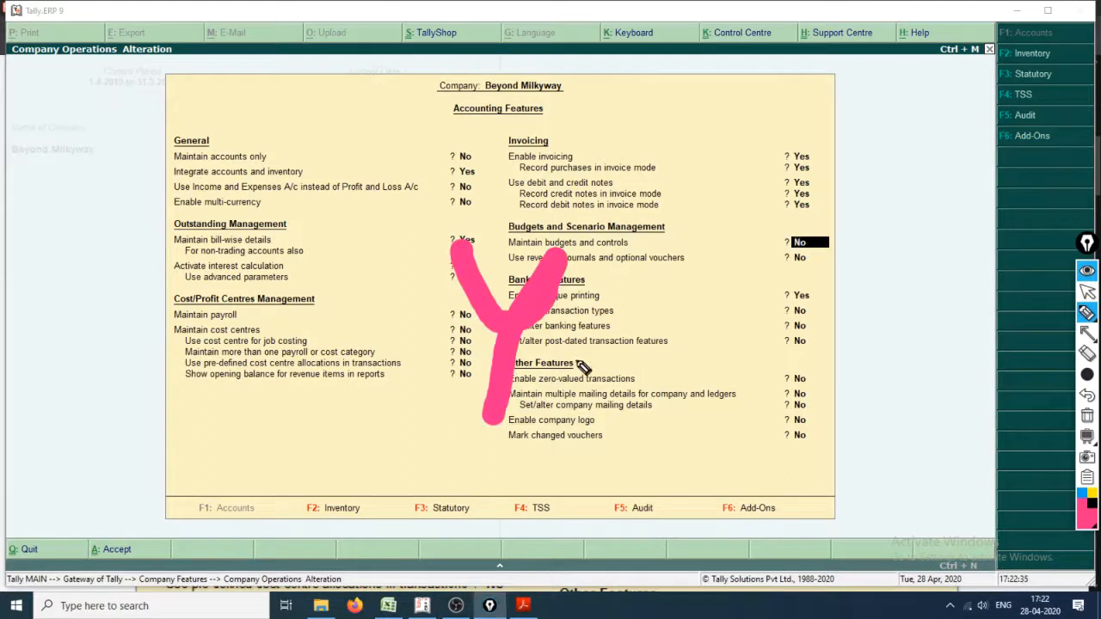
pyautogui.moveTo(609, 306)
pyautogui.mouseDown()
pyautogui.moveTo(612, 379)
pyautogui.moveTo(658, 422)
pyautogui.moveTo(711, 368)
pyautogui.mouseUp()
pyautogui.moveTo(571, 348); pyautogui.dragTo(683, 323)
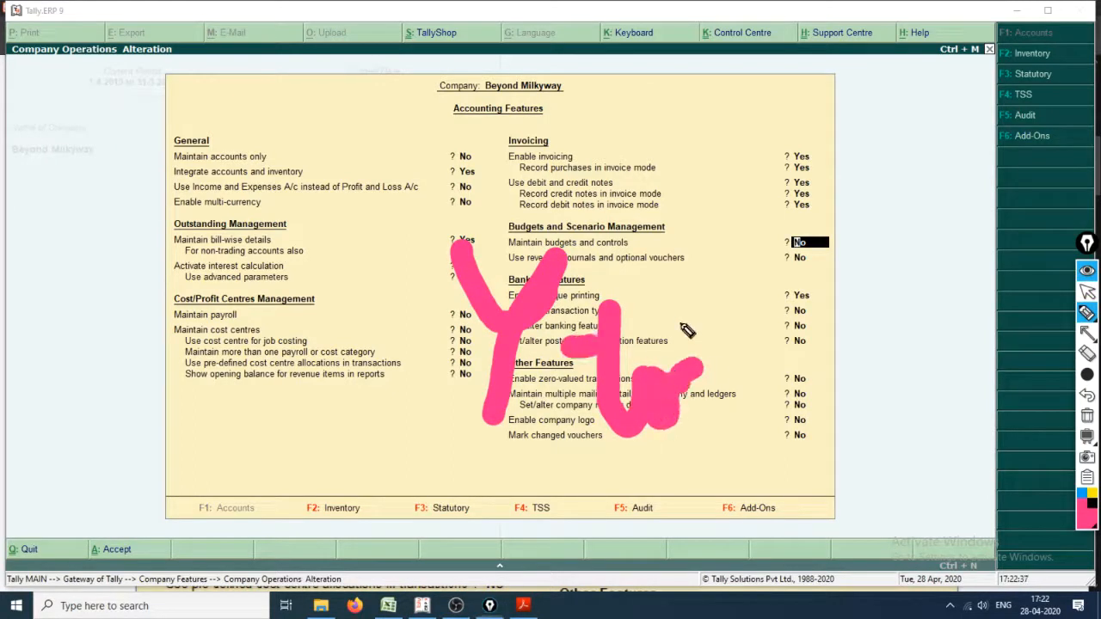
pyautogui.moveTo(757, 274); pyautogui.dragTo(797, 519)
pyautogui.moveTo(872, 429)
pyautogui.mouseDown()
pyautogui.moveTo(893, 487)
pyautogui.moveTo(1036, 442)
pyautogui.moveTo(934, 386)
pyautogui.mouseUp()
pyautogui.press('Escape')
pyautogui.hotkey('ctrl', 'shift', '7')
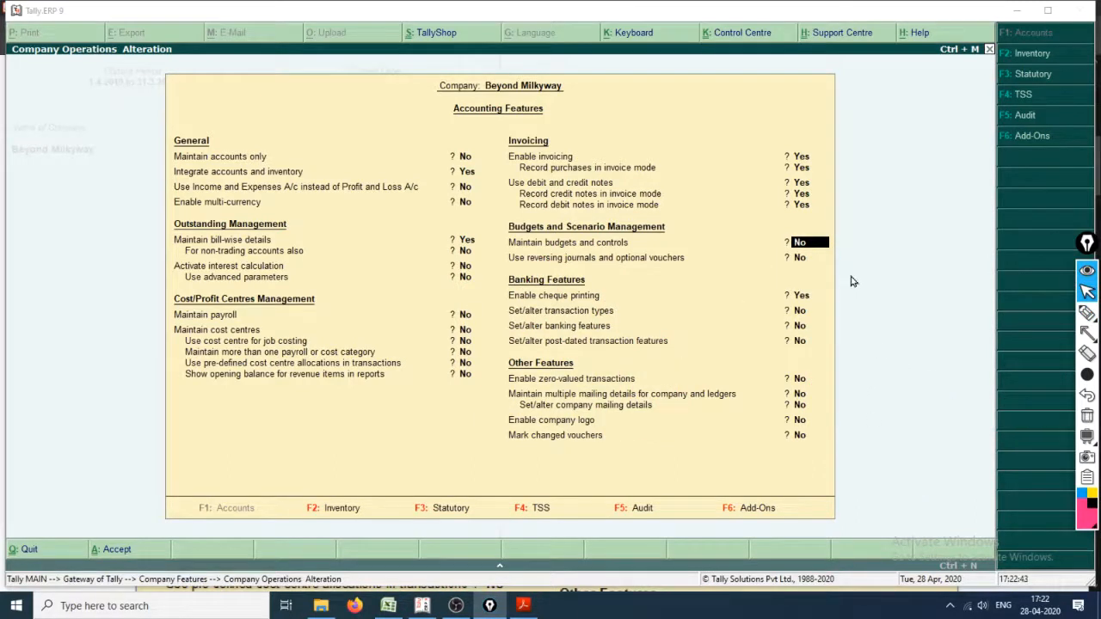
# Step: Accept the Accounting Features with the remaining options left as they are, and open accounting voucher creation from the Gateway of Tally
pyautogui.press('Down')
pyautogui.press('Down')
pyautogui.press('Down')
pyautogui.press('Down')
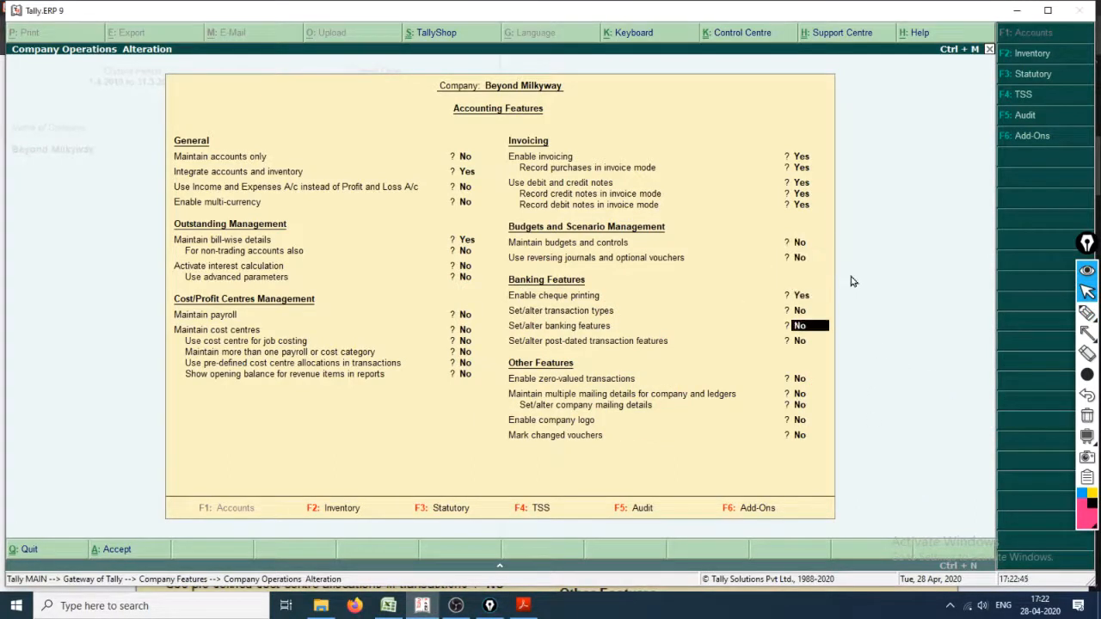
pyautogui.press('Down')
pyautogui.press('Down')
pyautogui.press('Down')
pyautogui.press('Down')
pyautogui.press('Down')
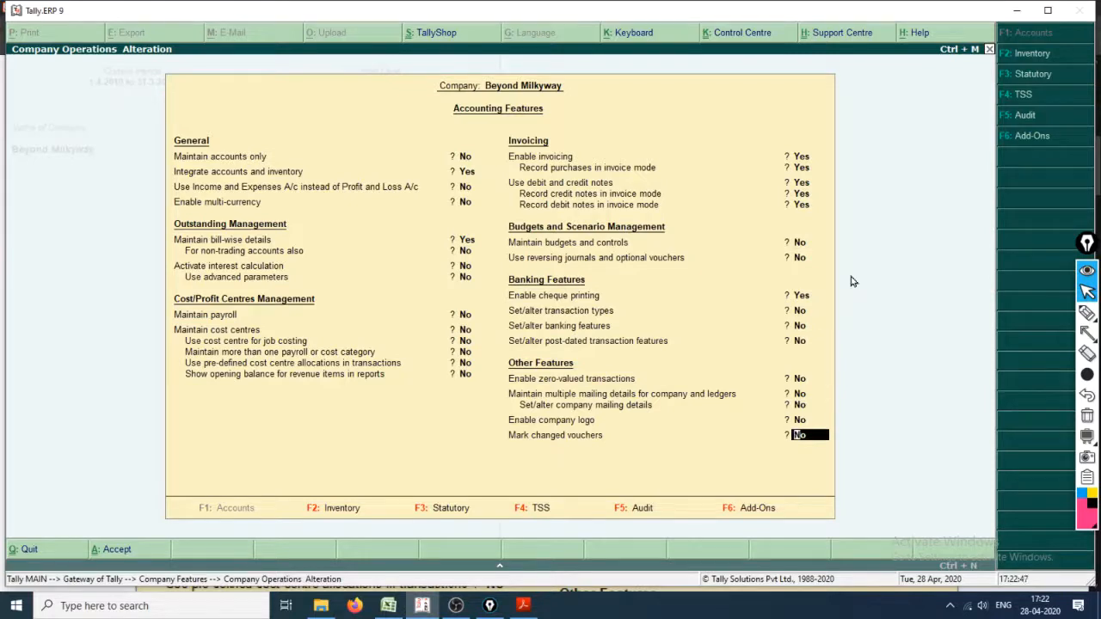
pyautogui.press('Return')
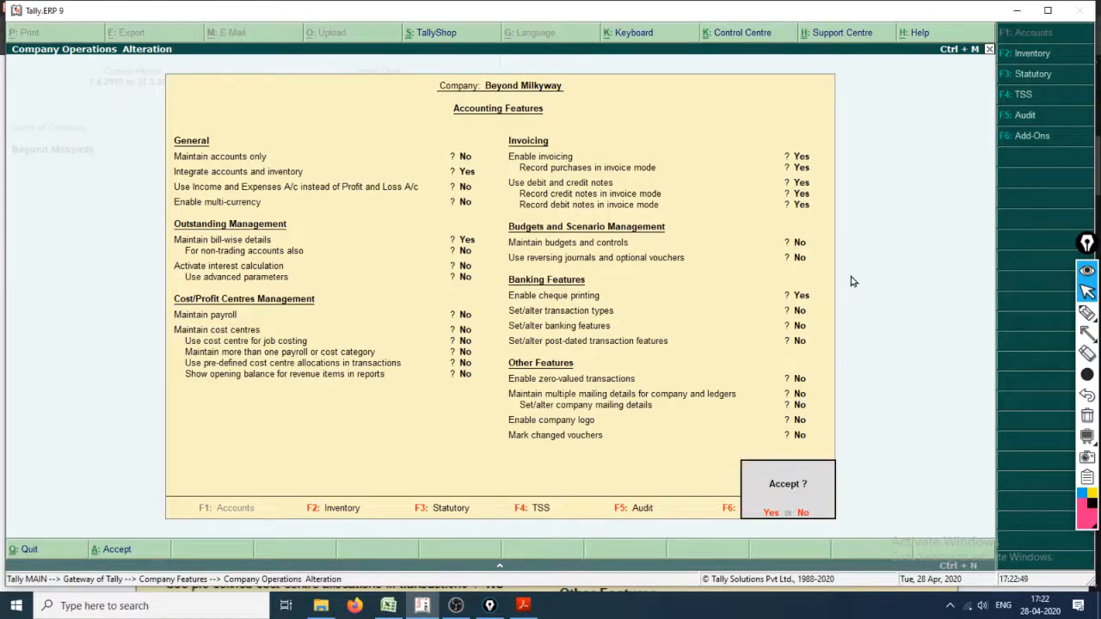
pyautogui.press('Return')
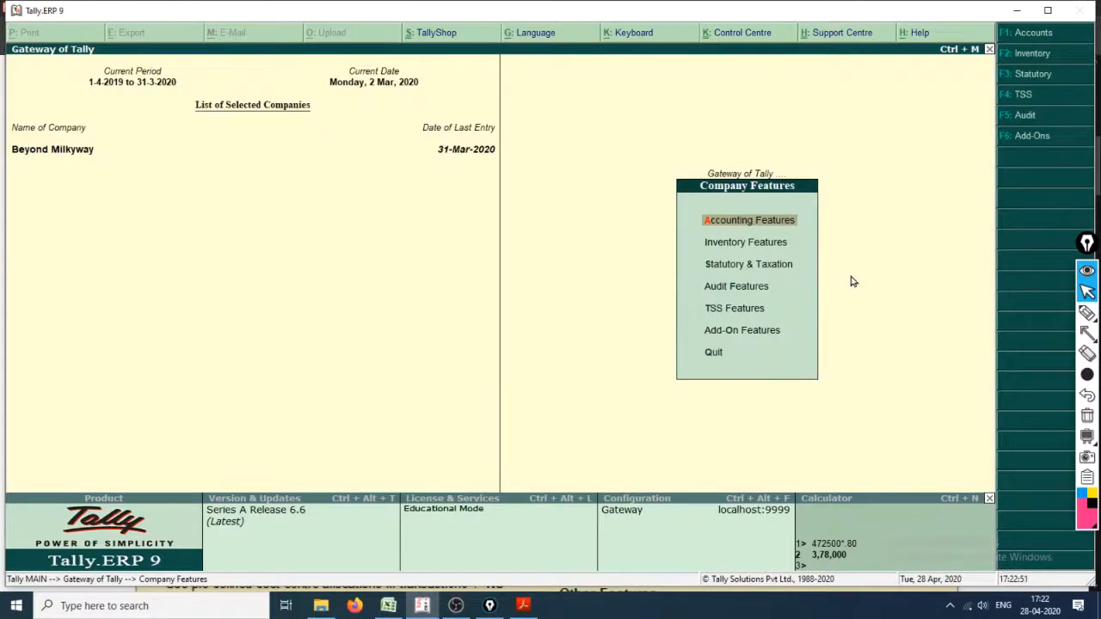
pyautogui.press('Escape')
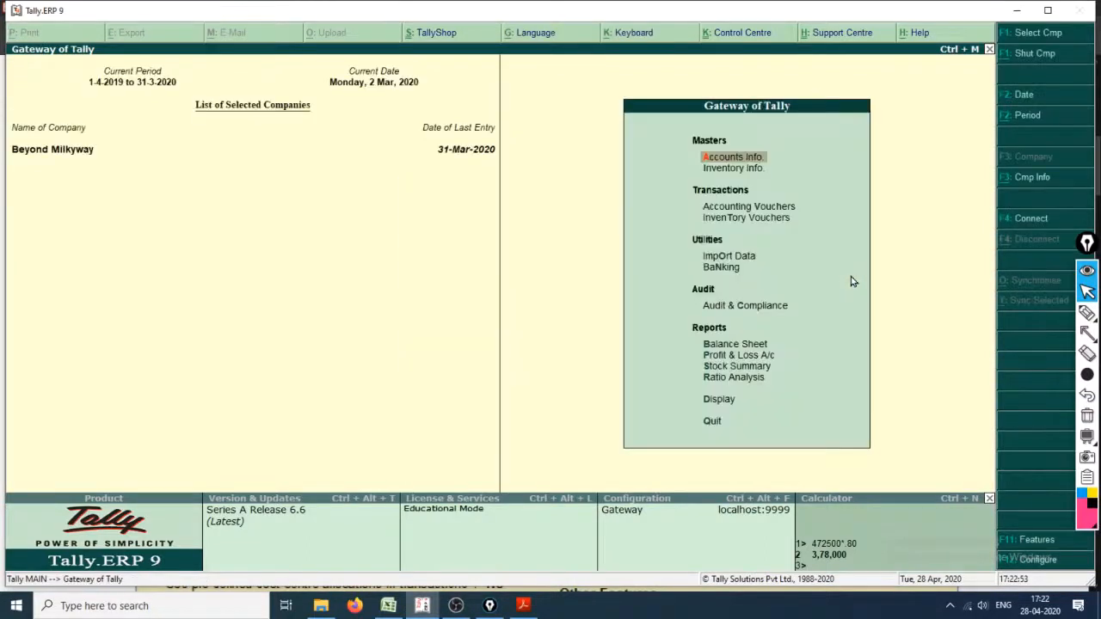
pyautogui.press('v')
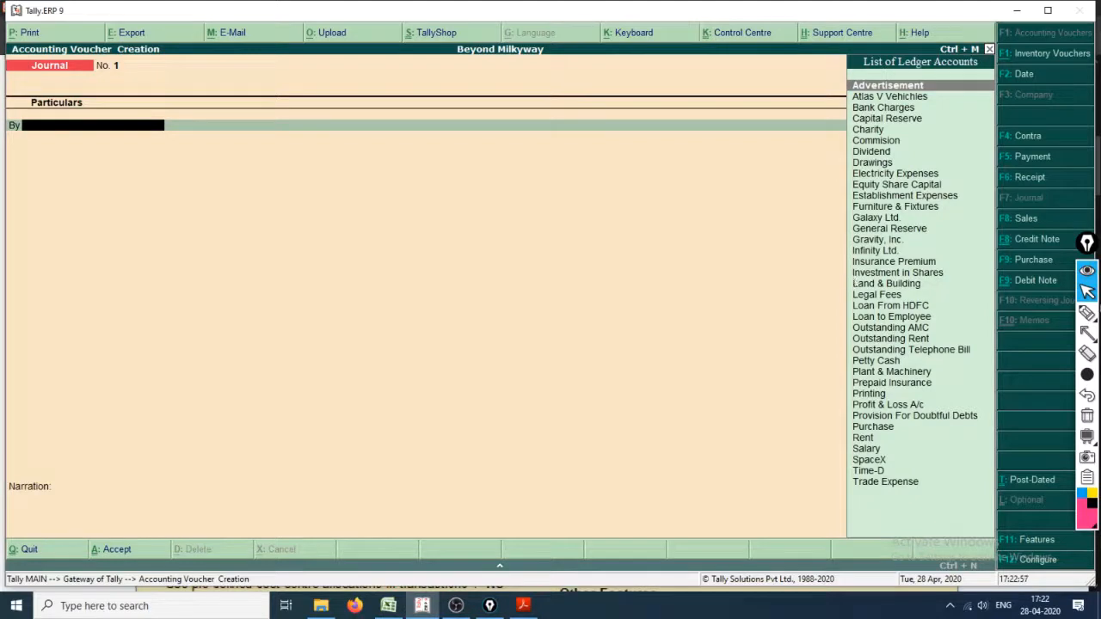
# Step: With the thinnest screen pen, bracket the voucher types, circle Credit Note and Debit Note, and draw an arrow to Debit Note
pyautogui.moveTo(1088, 376)
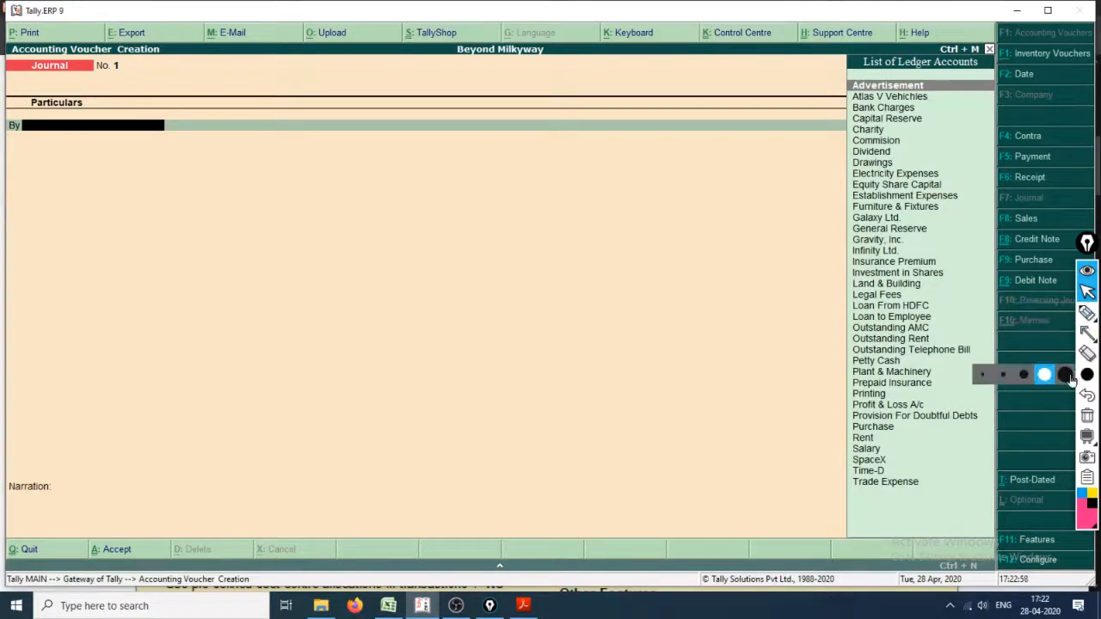
pyautogui.click(980, 375)
pyautogui.moveTo(1088, 313)
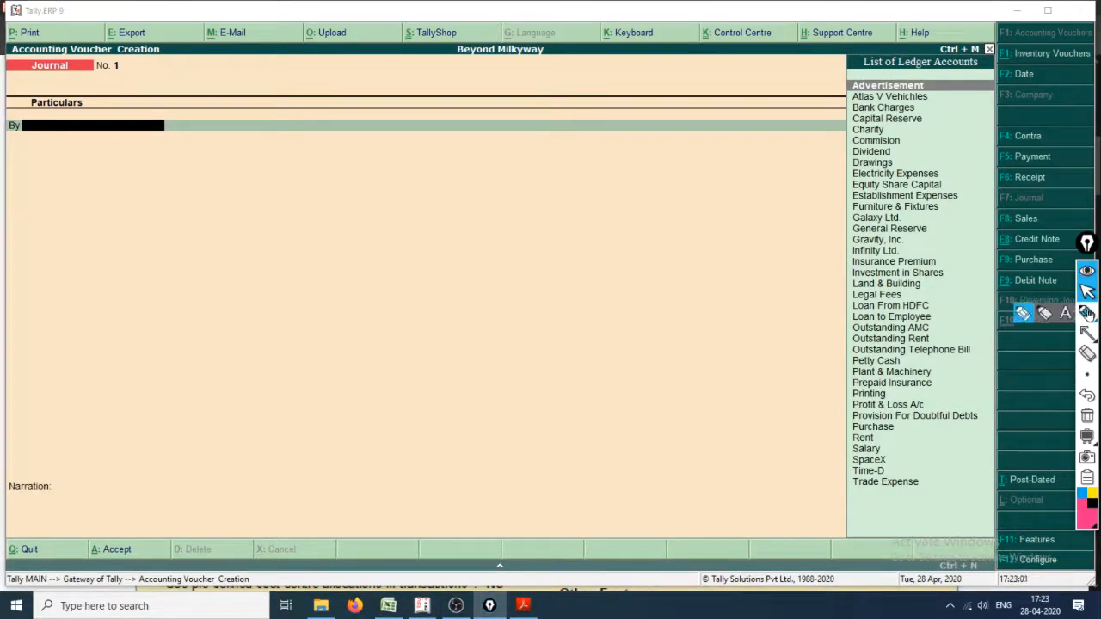
pyautogui.click(1022, 315)
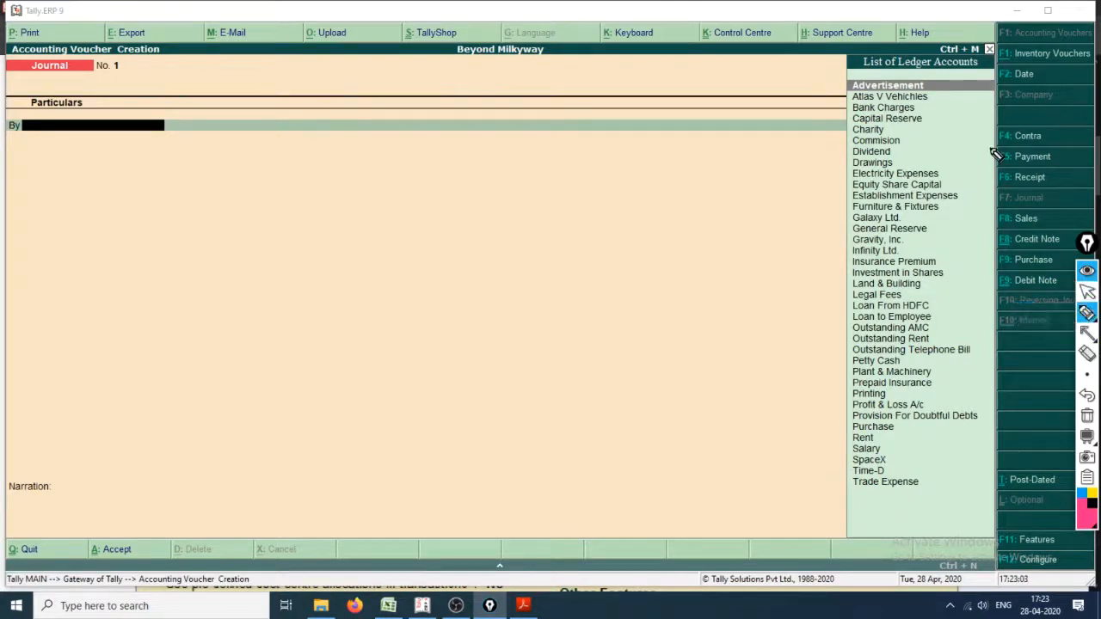
pyautogui.moveTo(998, 115)
pyautogui.mouseDown()
pyautogui.moveTo(983, 287)
pyautogui.moveTo(1026, 344)
pyautogui.mouseUp()
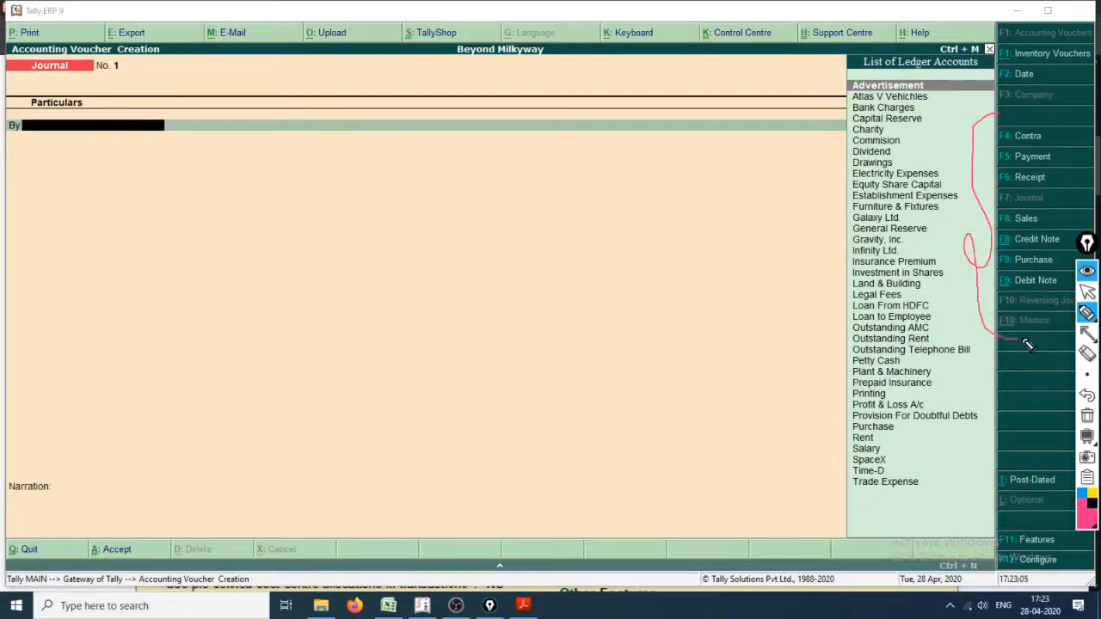
pyautogui.moveTo(1000, 250); pyautogui.dragTo(1060, 248)
pyautogui.moveTo(1000, 298)
pyautogui.mouseDown()
pyautogui.moveTo(1057, 297)
pyautogui.moveTo(996, 284)
pyautogui.moveTo(1024, 303)
pyautogui.moveTo(1048, 208)
pyautogui.moveTo(1017, 255)
pyautogui.mouseUp()
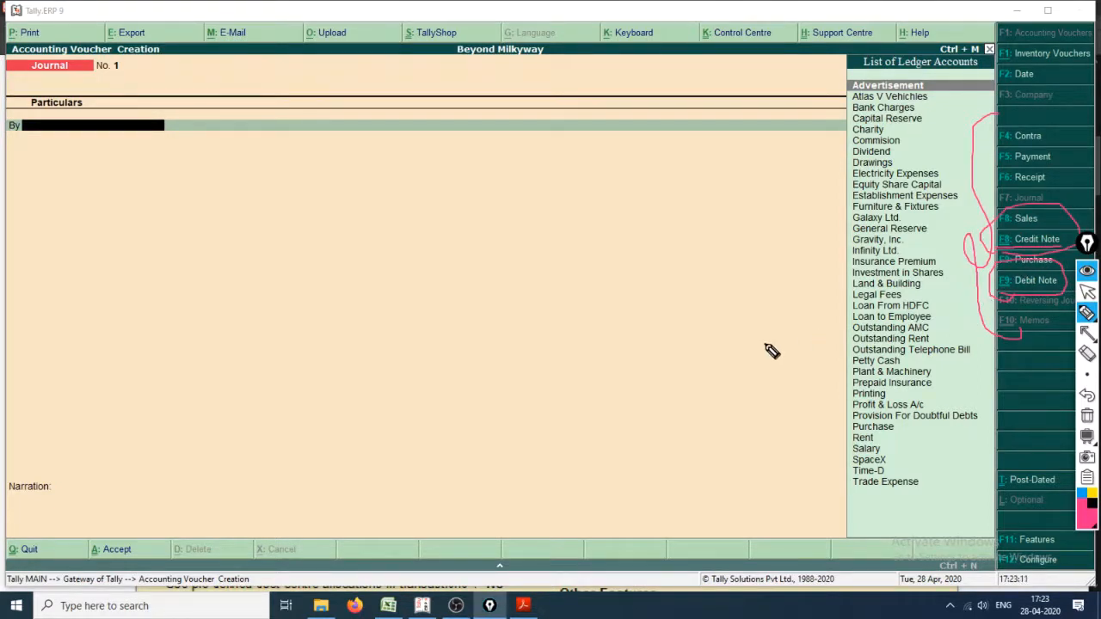
pyautogui.moveTo(765, 344); pyautogui.dragTo(978, 290)
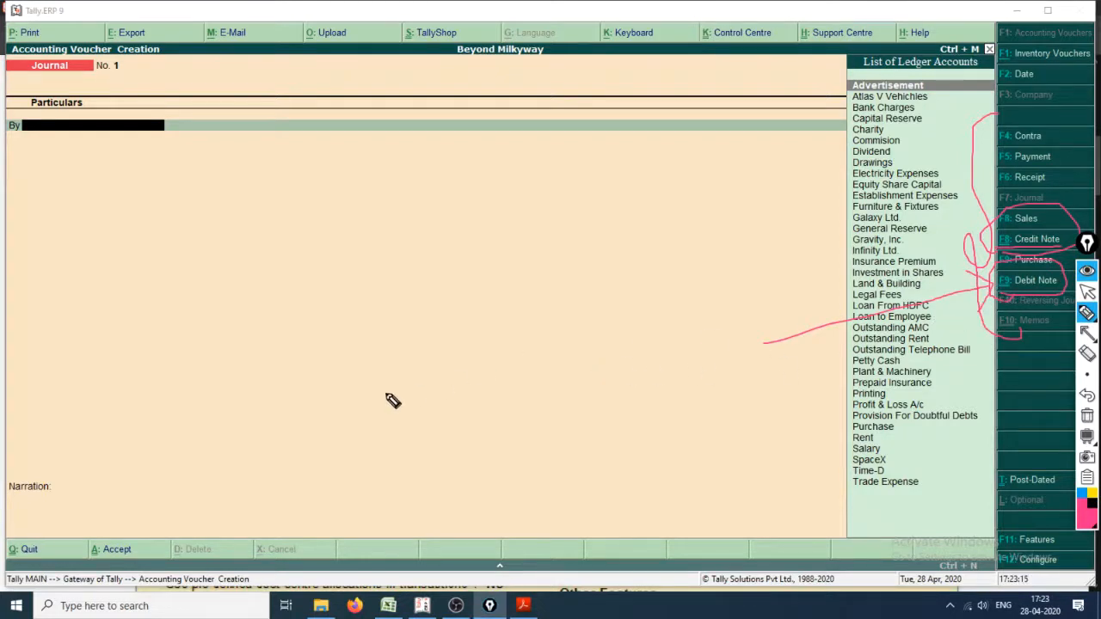
# Step: Handwrite "Ctrl+F9" with the screen pen across the lower part of the empty Journal voucher
pyautogui.moveTo(357, 394)
pyautogui.mouseDown()
pyautogui.moveTo(327, 437)
pyautogui.moveTo(390, 384)
pyautogui.moveTo(452, 465)
pyautogui.moveTo(576, 449)
pyautogui.mouseUp()
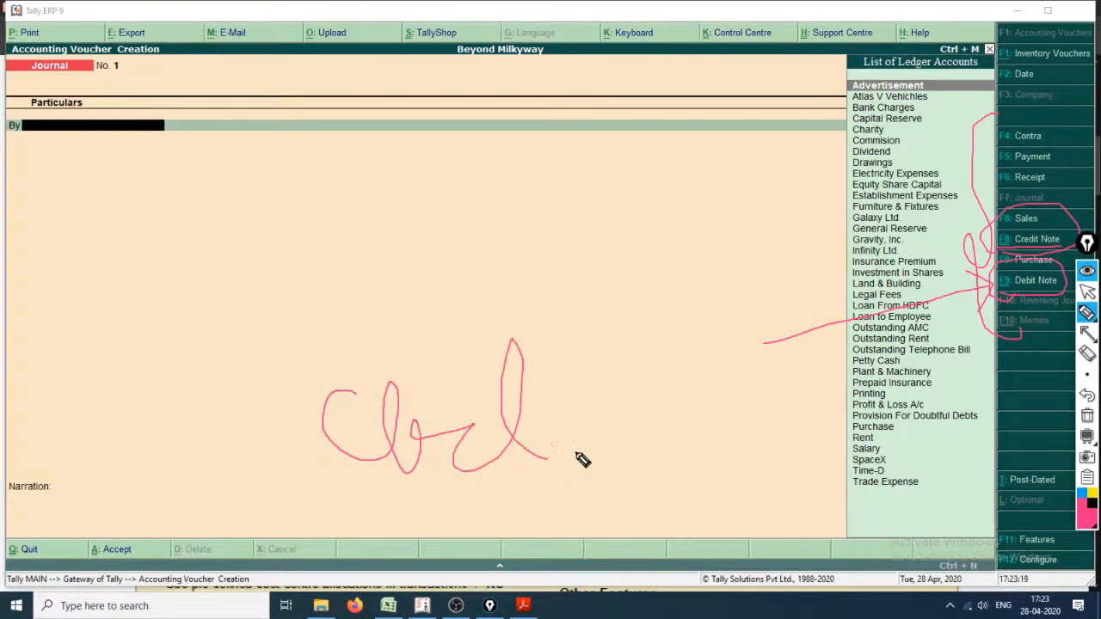
pyautogui.moveTo(370, 417); pyautogui.dragTo(432, 414)
pyautogui.moveTo(556, 418)
pyautogui.mouseDown()
pyautogui.moveTo(626, 410)
pyautogui.moveTo(614, 456)
pyautogui.mouseUp()
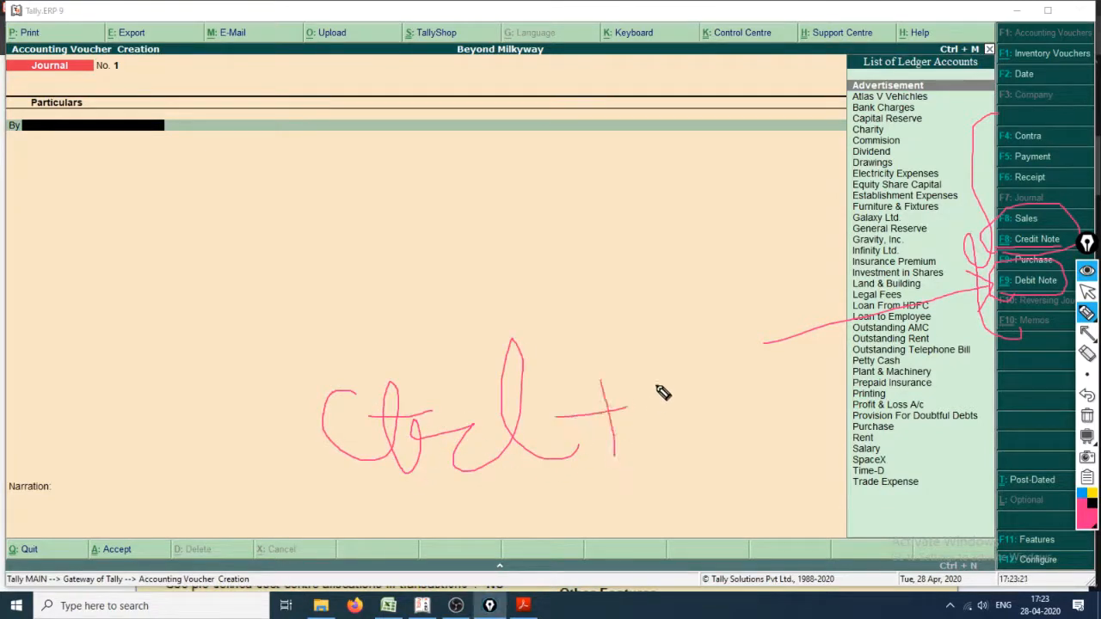
pyautogui.moveTo(658, 383)
pyautogui.mouseDown()
pyautogui.moveTo(677, 471)
pyautogui.moveTo(699, 376)
pyautogui.mouseUp()
pyautogui.moveTo(704, 414); pyautogui.dragTo(666, 425)
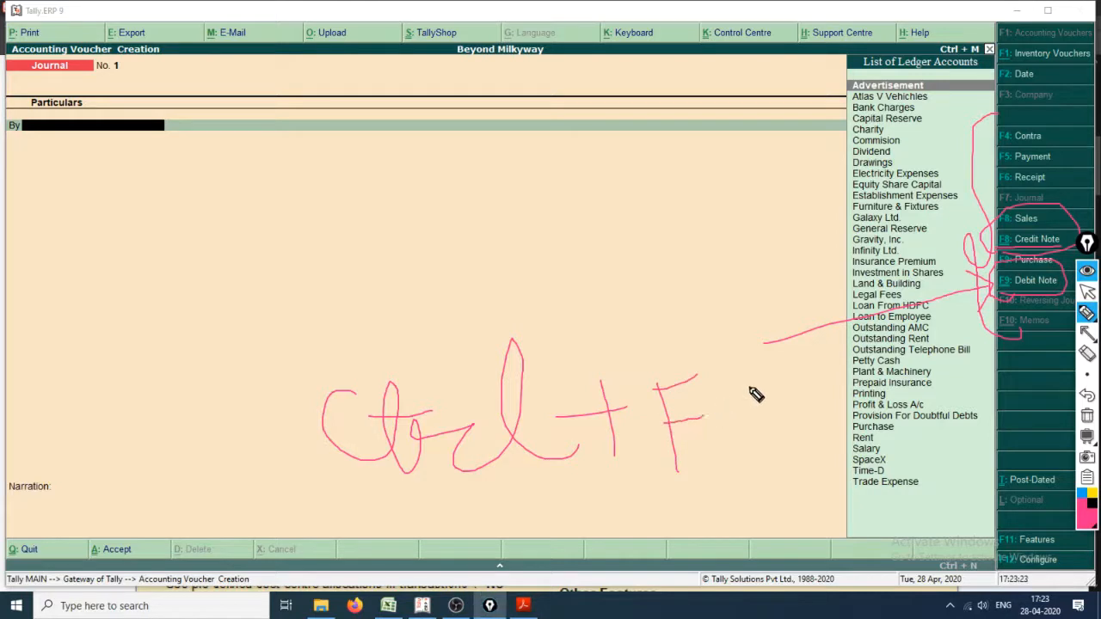
pyautogui.moveTo(748, 384)
pyautogui.mouseDown()
pyautogui.moveTo(736, 412)
pyautogui.moveTo(770, 462)
pyautogui.mouseUp()
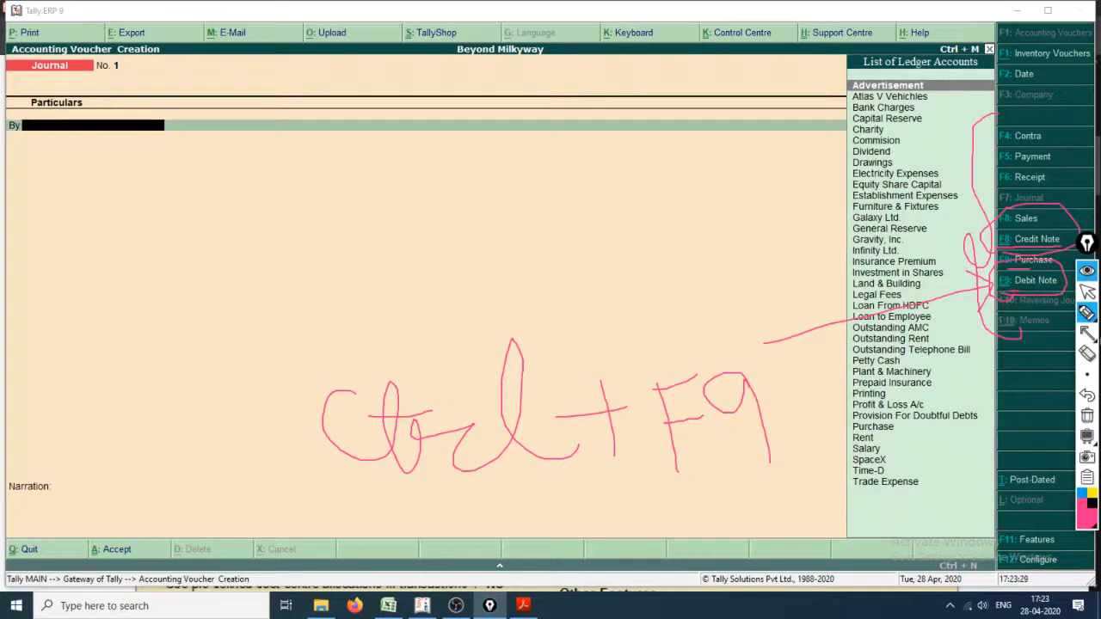
# Step: Erase the bracket and circles around the voucher types, return to the normal cursor, and hide the remaining pen annotations
pyautogui.click(1088, 354)
pyautogui.moveTo(1005, 252)
pyautogui.mouseDown()
pyautogui.moveTo(1056, 258)
pyautogui.moveTo(999, 318)
pyautogui.moveTo(1018, 272)
pyautogui.mouseUp()
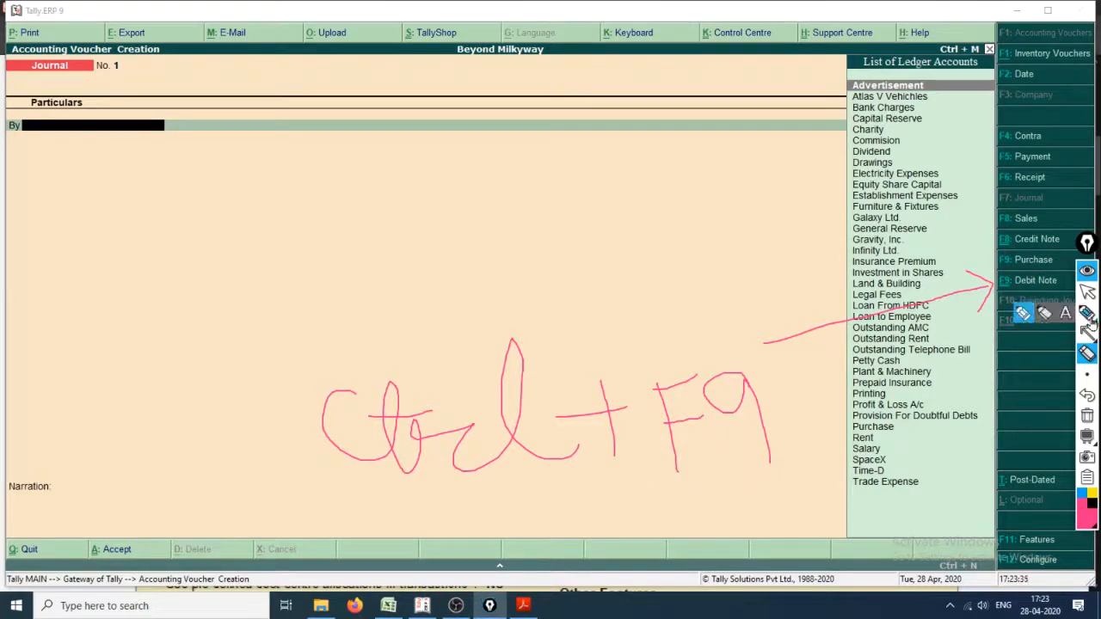
pyautogui.click(1087, 292)
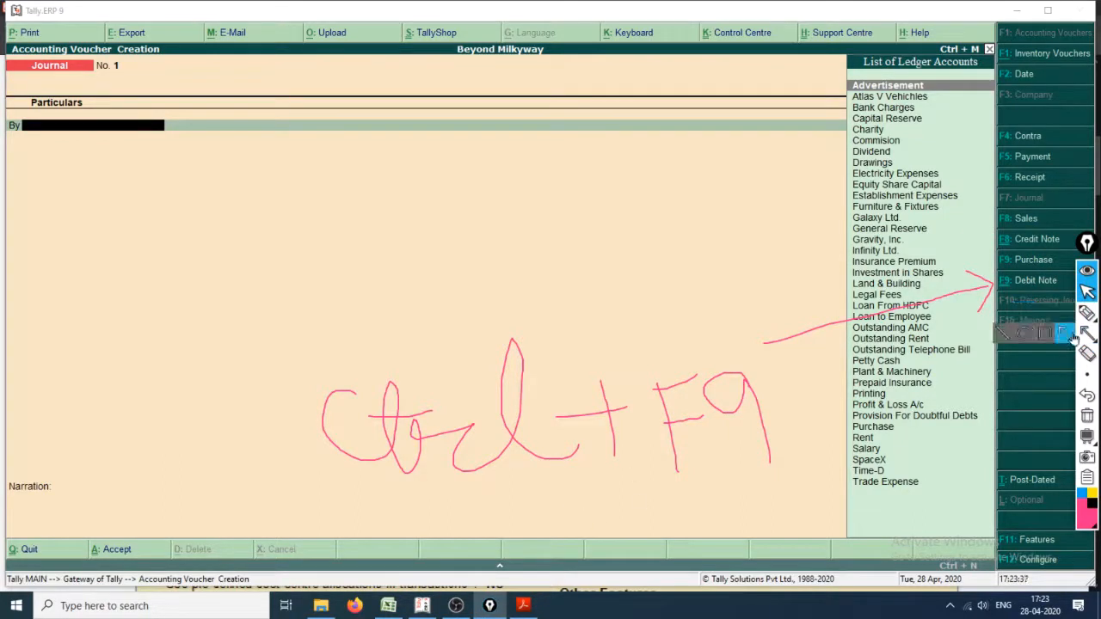
pyautogui.click(1023, 315)
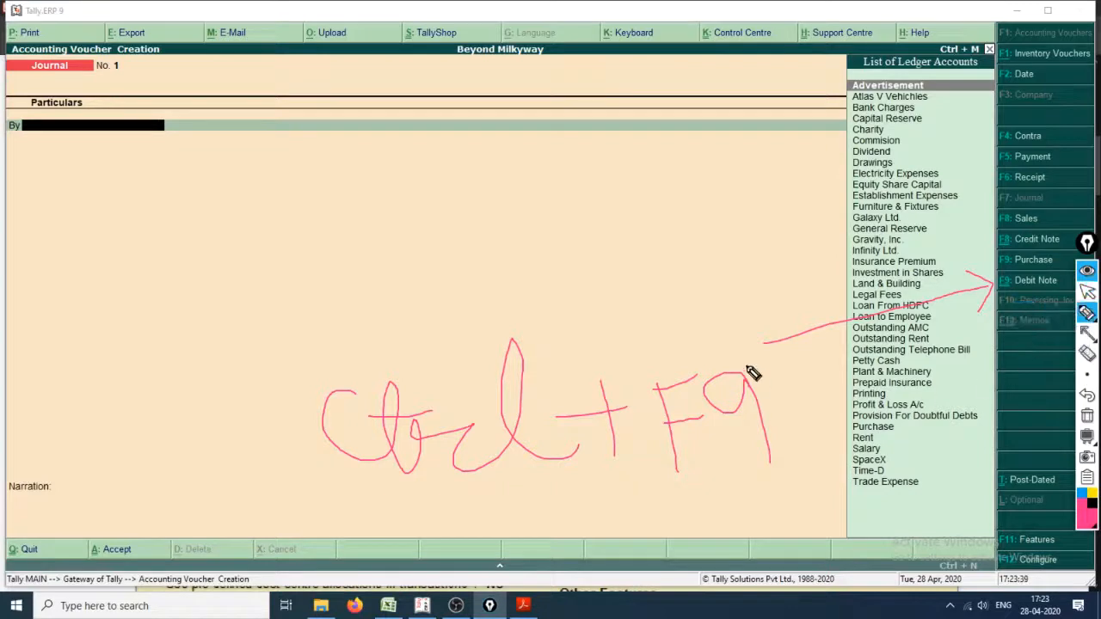
pyautogui.hotkey('ctrl', 'shift', '2')
pyautogui.click(338, 264)
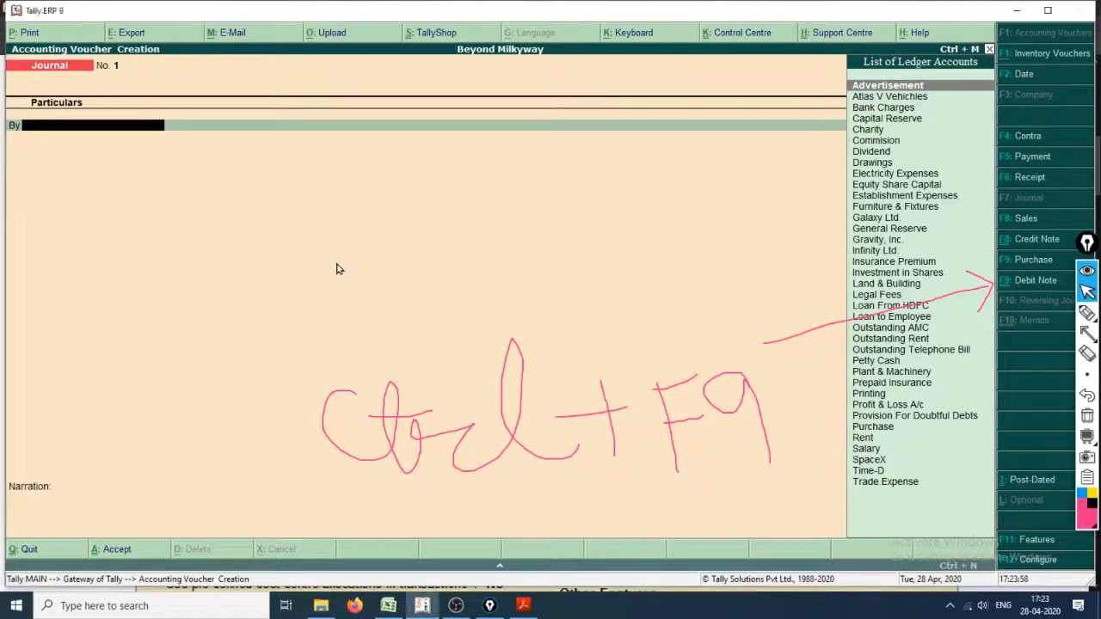
pyautogui.click(1086, 270)
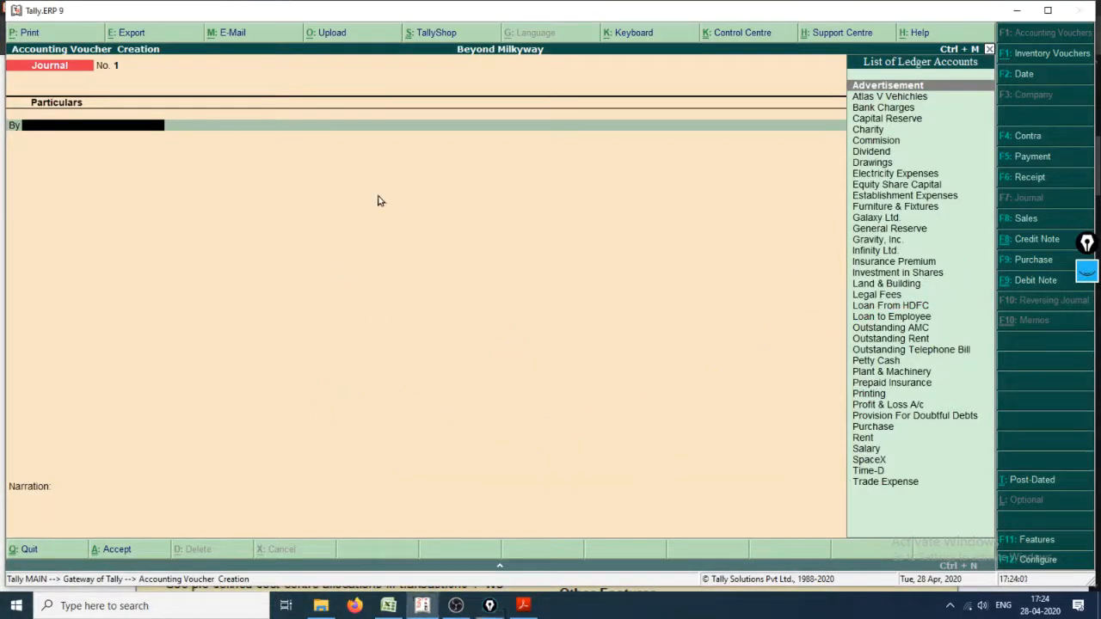
# Step: Open a Debit Note voucher and enter original invoice no. 3250, taken from the Purchase_Book sheet of Cash_Book.xlsx
pyautogui.hotkey('ctrl', 'F9')
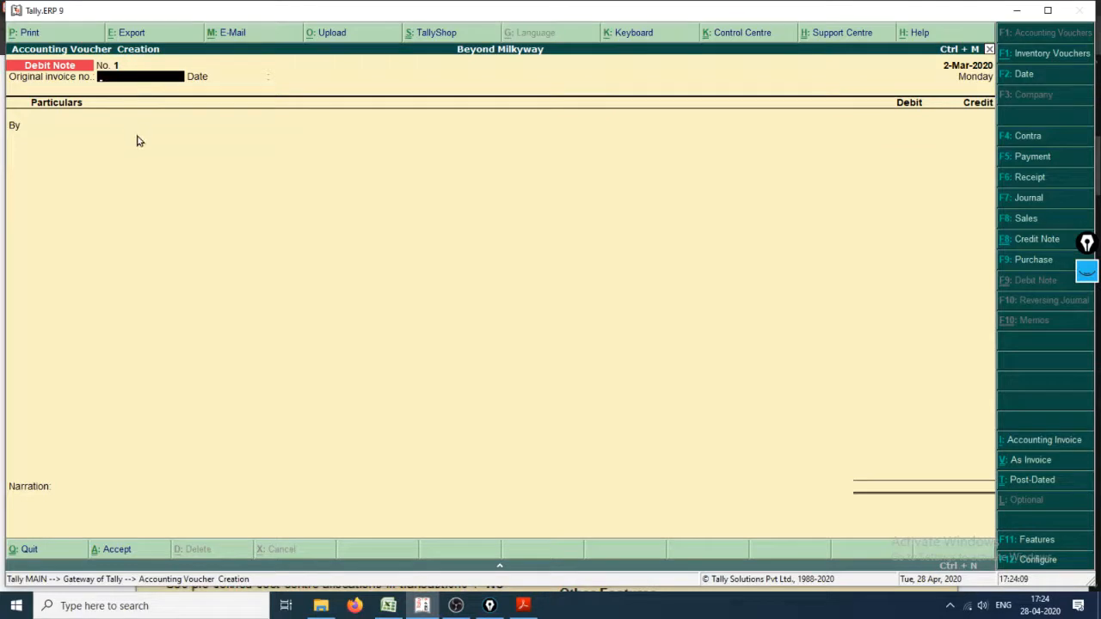
pyautogui.hotkey('alt', 'Tab')
pyautogui.hotkey('alt', 'Tab')
pyautogui.hotkey('alt', 'Tab')
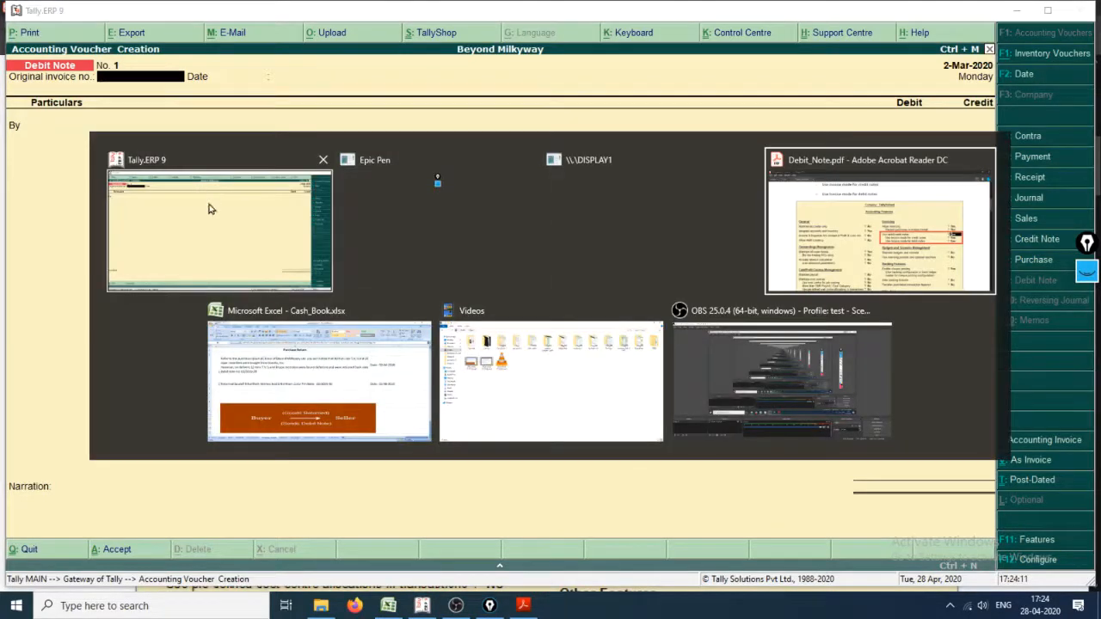
pyautogui.hotkey('alt', 'Tab')
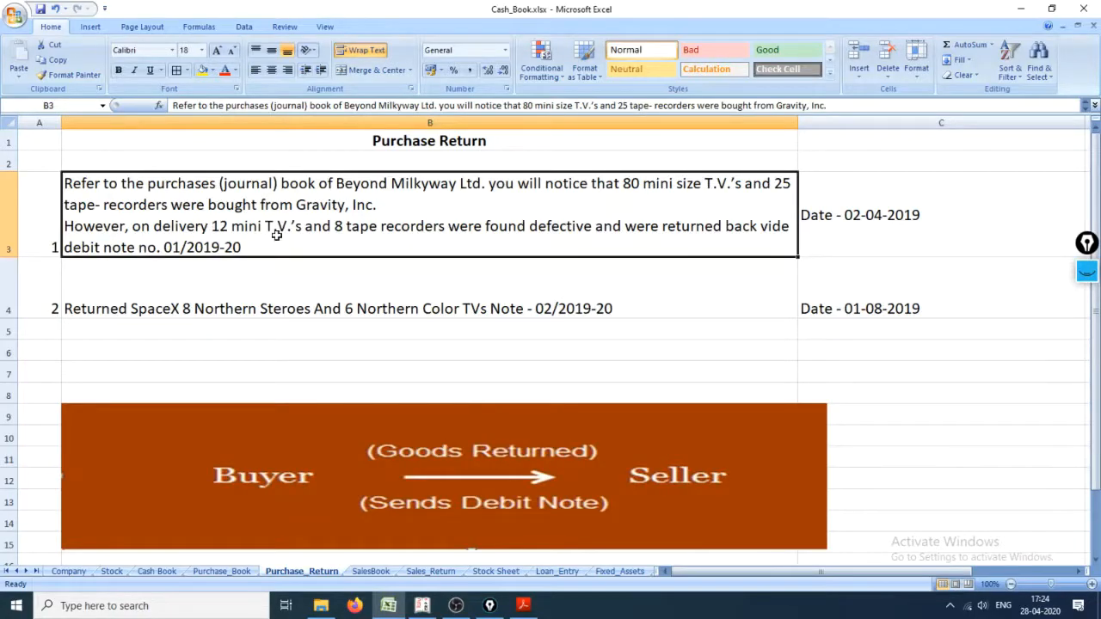
pyautogui.click(222, 571)
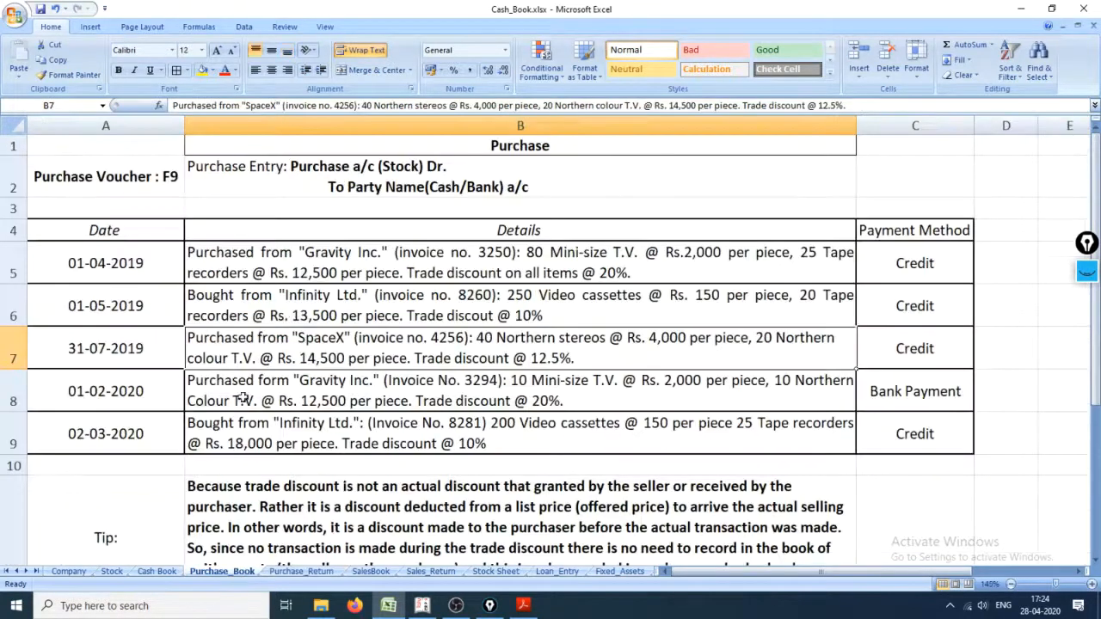
pyautogui.hotkey('alt', 'Tab')
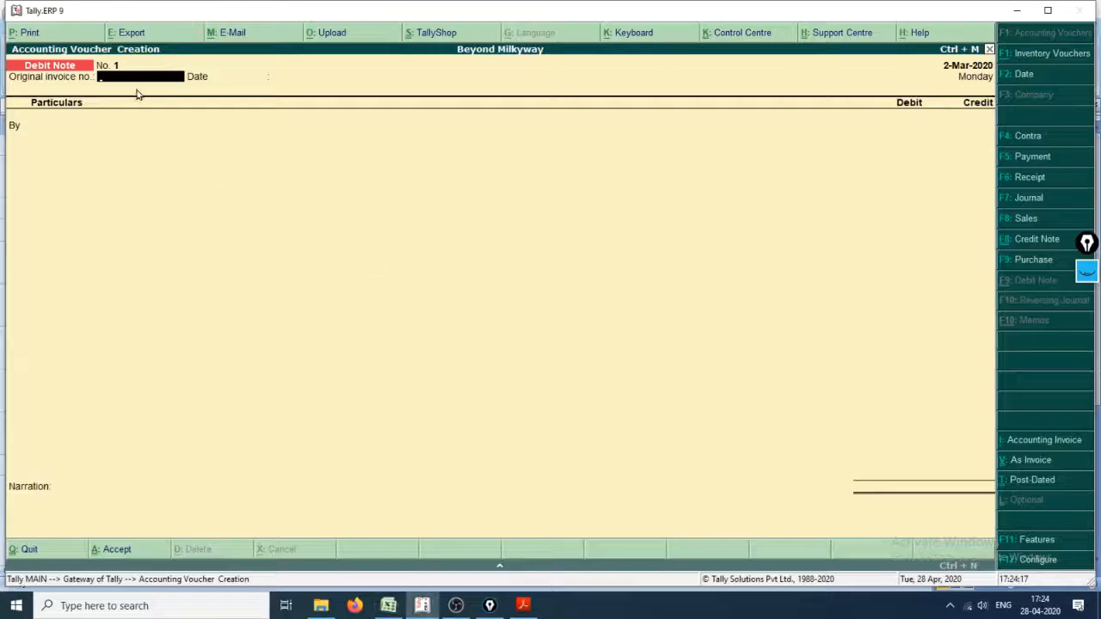
pyautogui.press('Return')
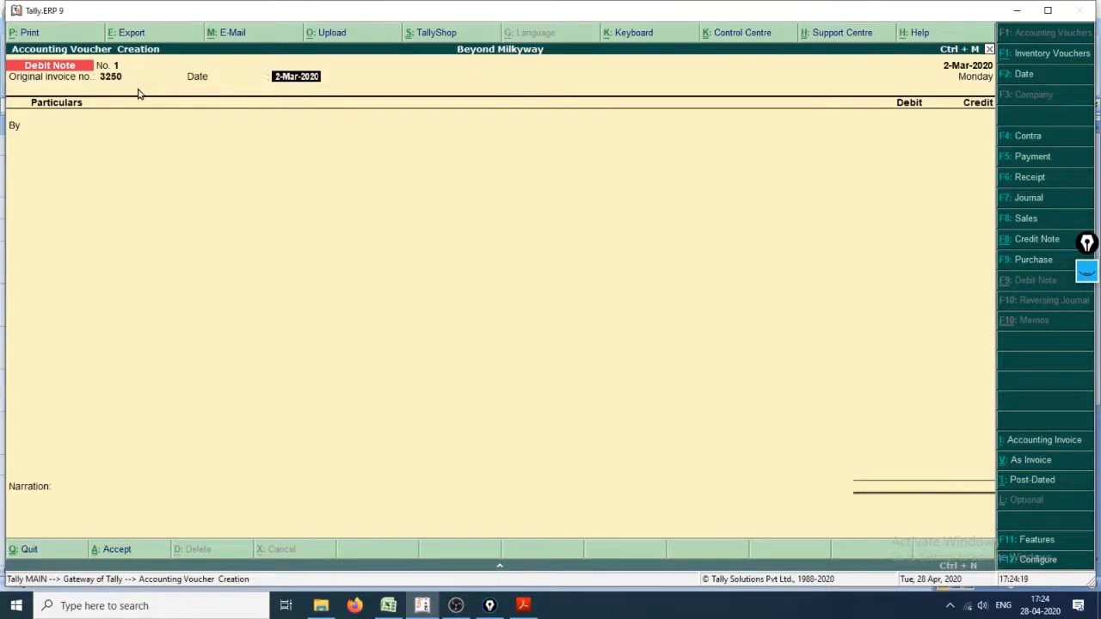
# Step: Check the first return's date in the Purchase_Return sheet of Cash_Book.xlsx and set the Tally voucher date to 2-Apr-2019
pyautogui.hotkey('alt', 'Tab')
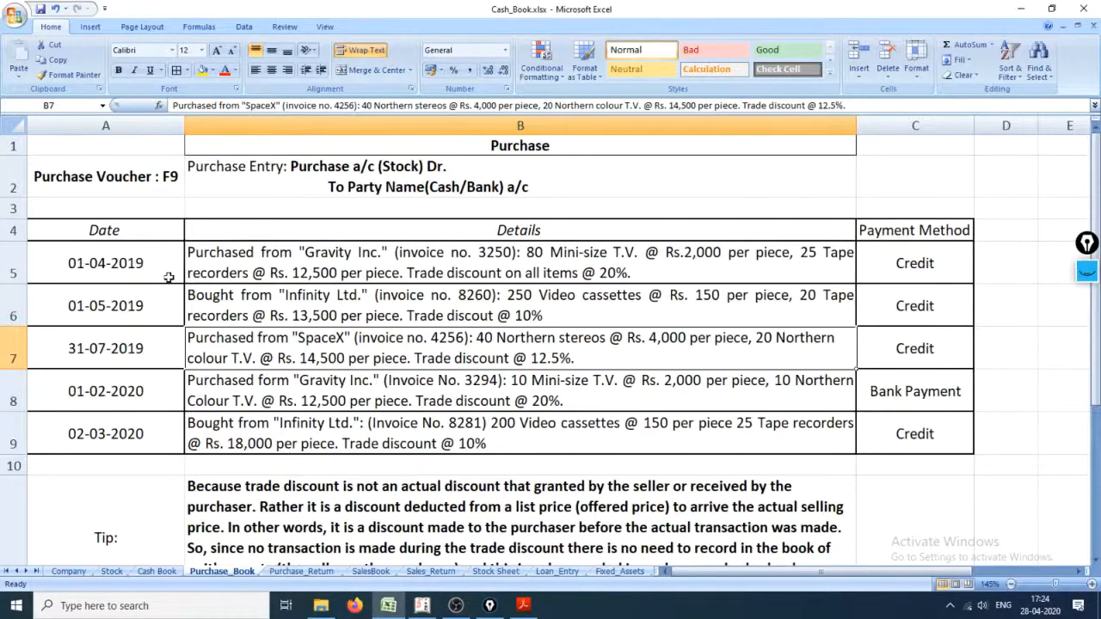
pyautogui.click(301, 572)
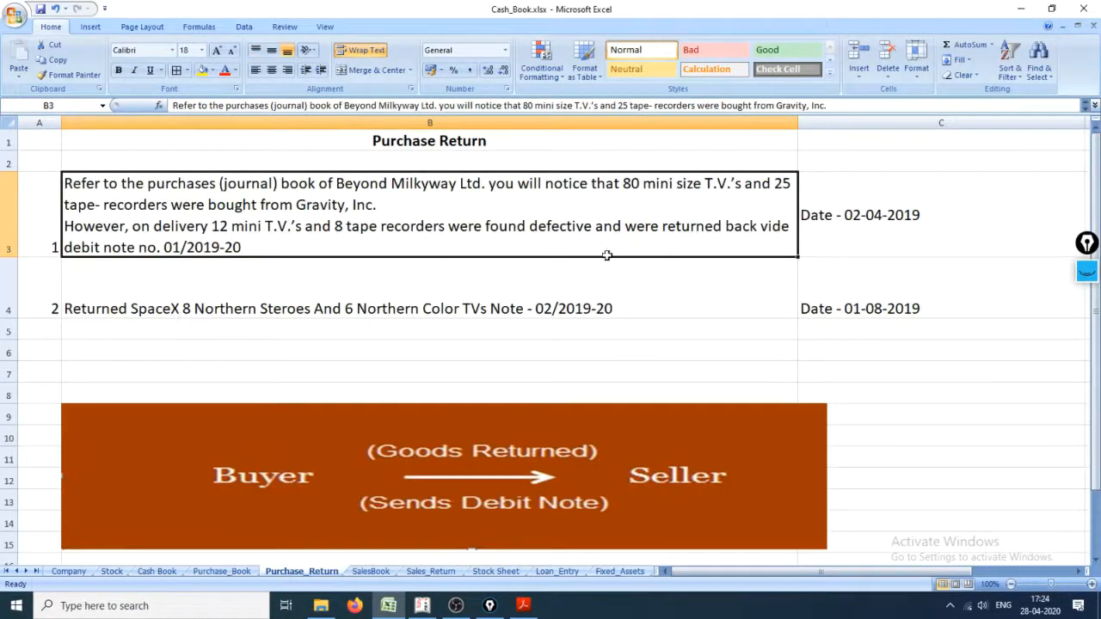
pyautogui.click(861, 233)
pyautogui.hotkey('alt', 'Tab')
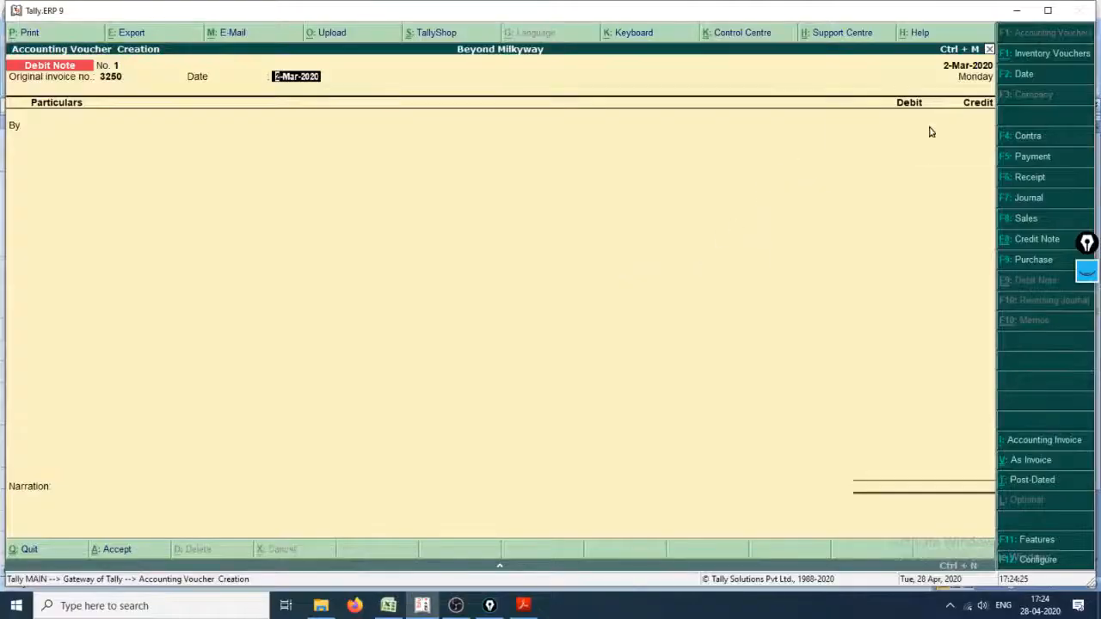
pyautogui.press('F2')
pyautogui.write('2')
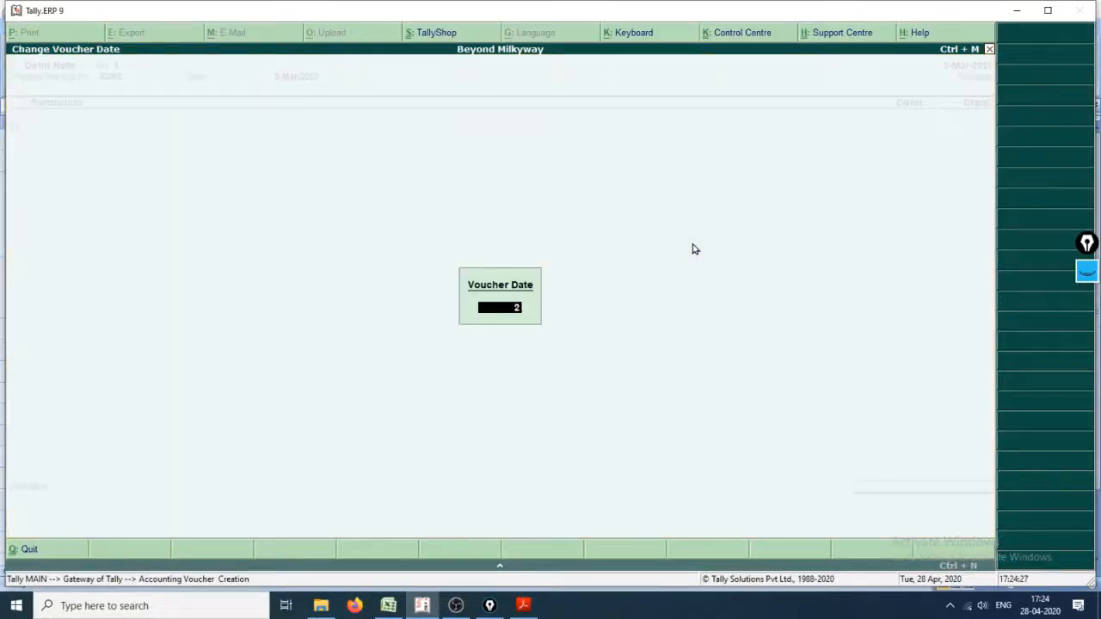
pyautogui.write('.4.')
pyautogui.press('Return')
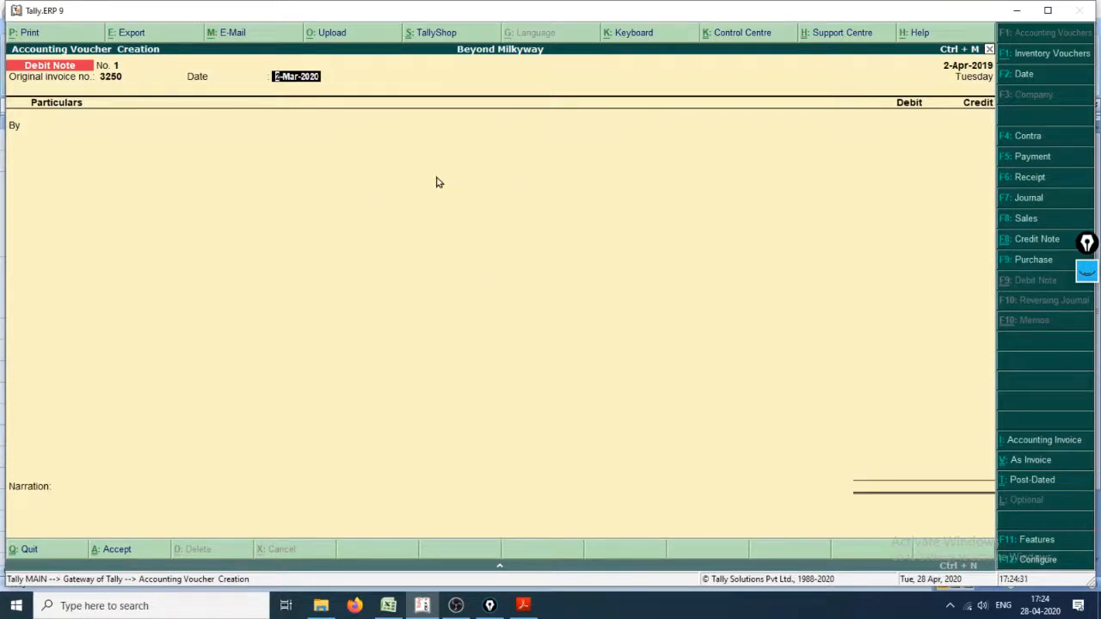
# Step: Set the original invoice's date in the Debit Note to 2-Apr-2019
pyautogui.write('2.4.119')
pyautogui.press('BackSpace')
pyautogui.press('Return')
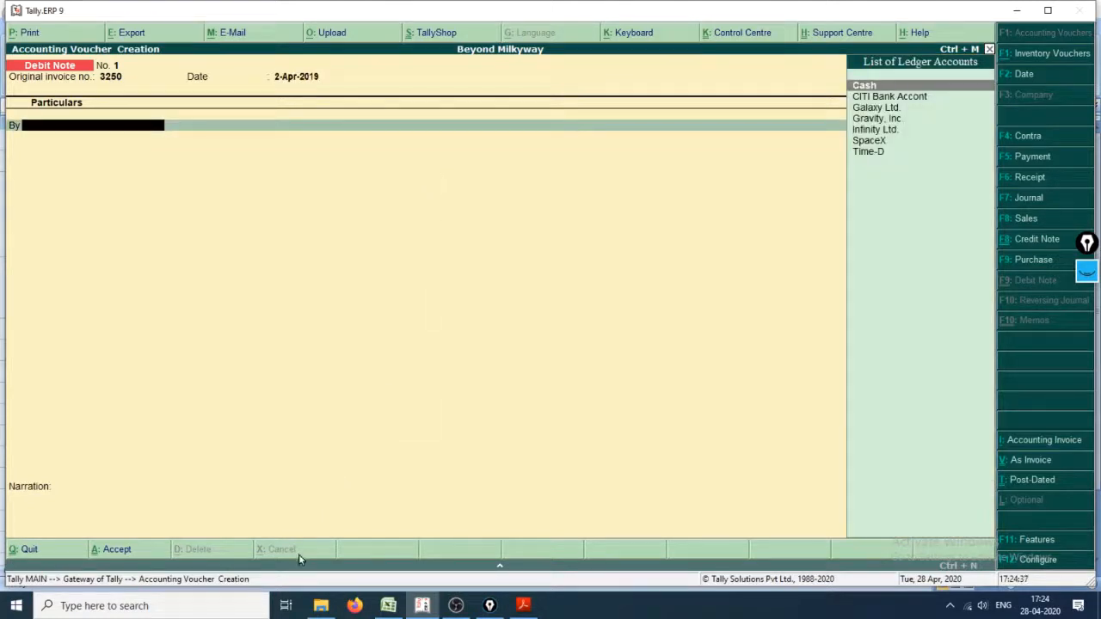
# Step: In Cash_Book.xlsx, check the Gravity Inc. purchase date in the Purchase_Book sheet against the return details in Purchase_Return
pyautogui.hotkey('alt', 'Tab')
pyautogui.click(229, 572)
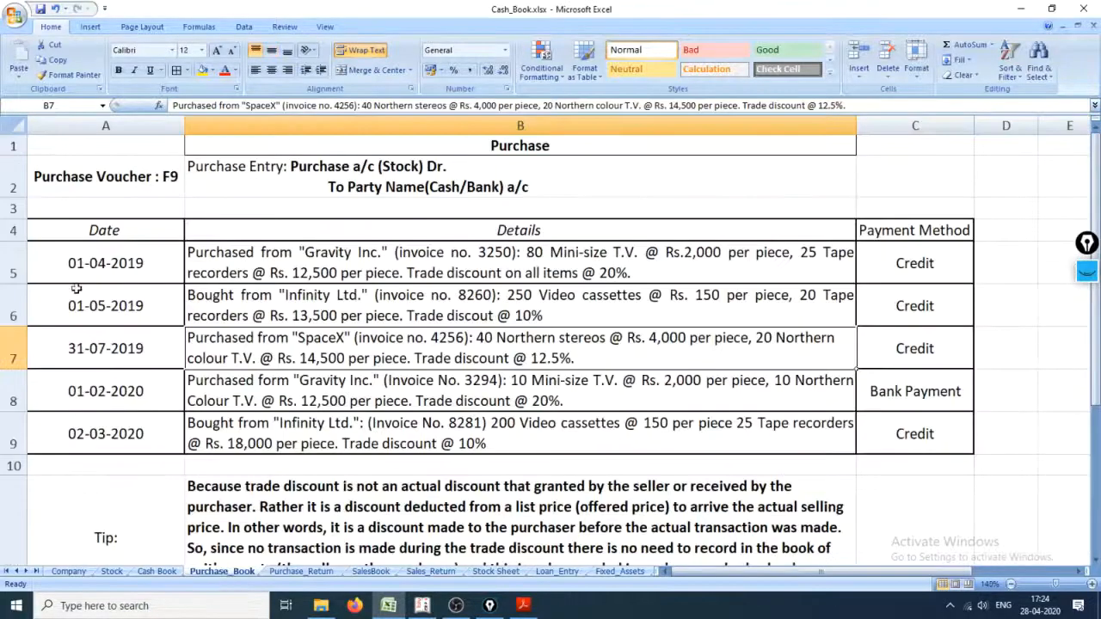
pyautogui.click(102, 272)
pyautogui.click(308, 572)
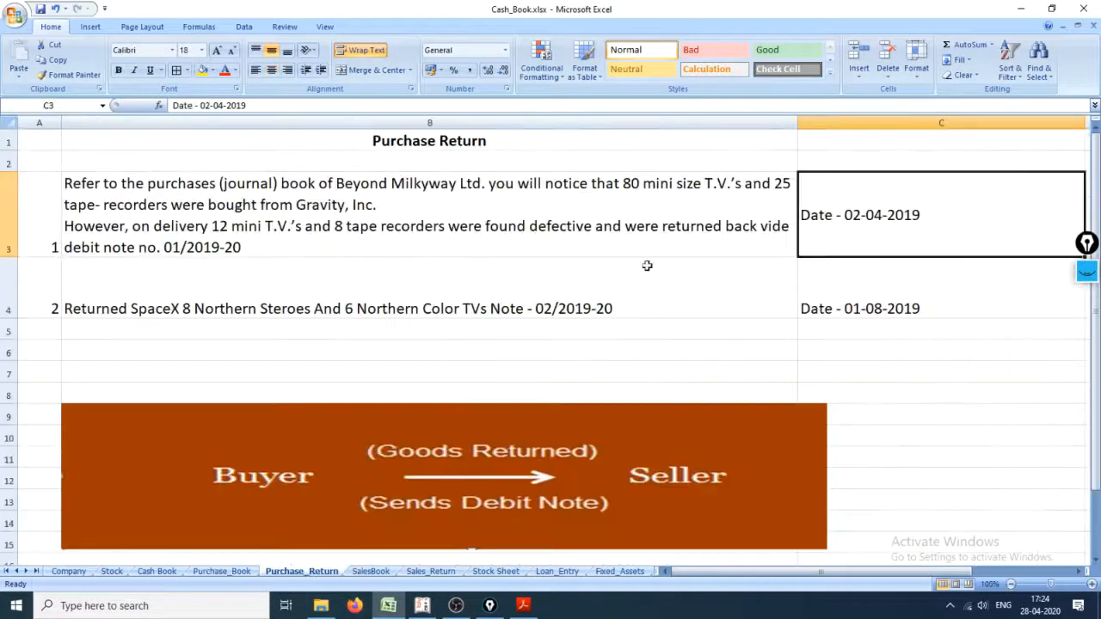
# Step: Review the first return's items and debit note number in the Purchase_Return sheet, and switch back to Tally.ERP 9
pyautogui.click(463, 242)
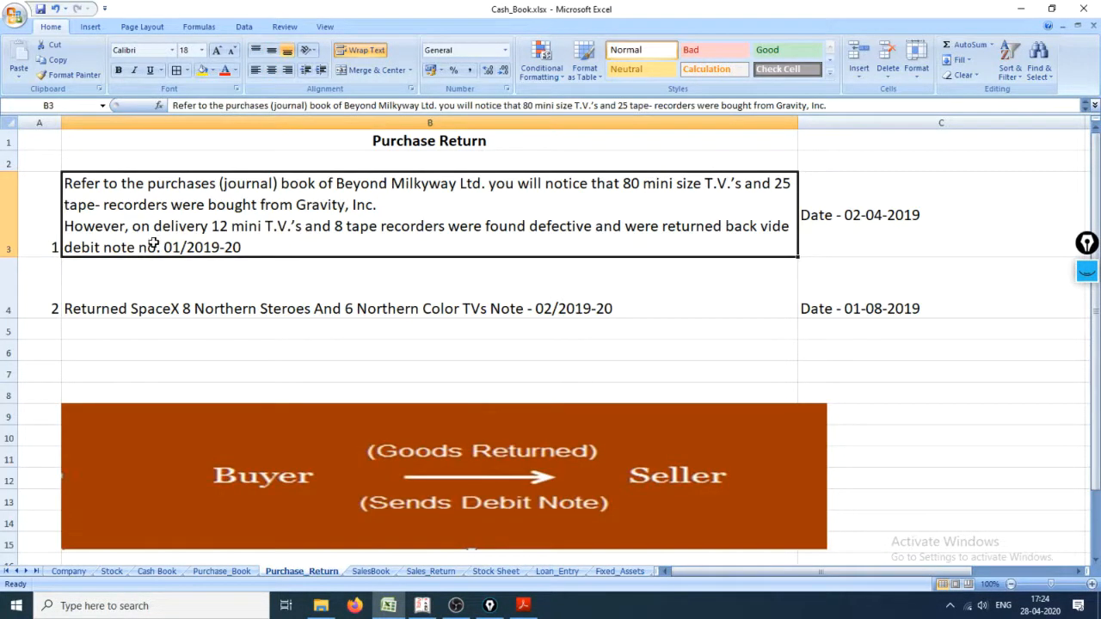
pyautogui.click(194, 294)
pyautogui.click(206, 227)
pyautogui.hotkey('alt', 'Tab')
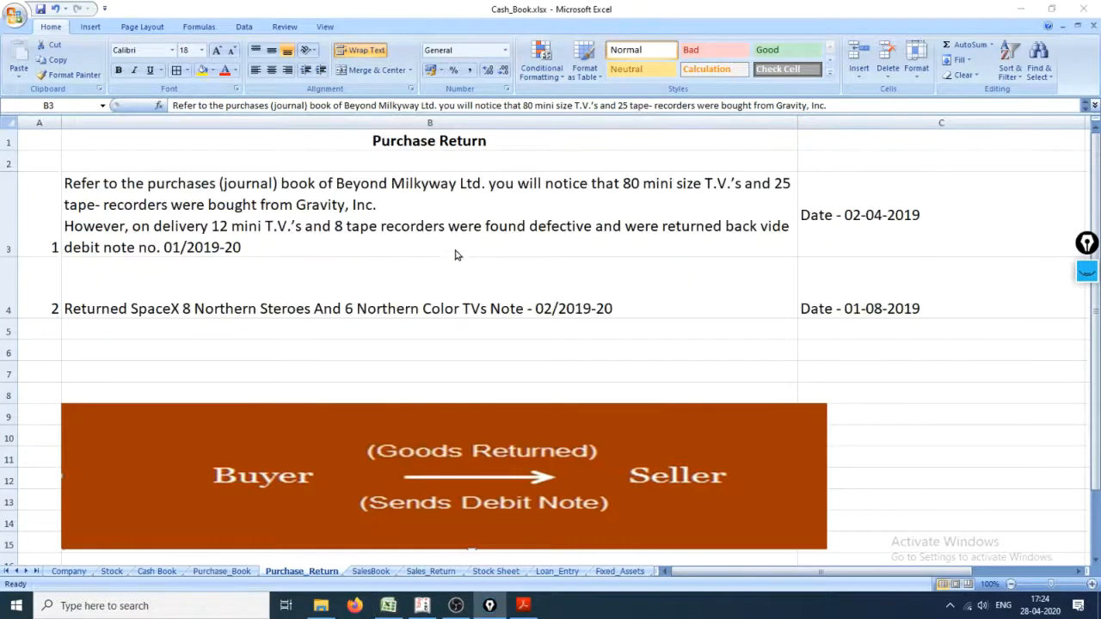
pyautogui.hotkey('alt', 'Tab')
# Step: Select Gravity, Inc. as the party ledger on the Debit Note's debit line and accept its default buyer details
pyautogui.click(758, 264)
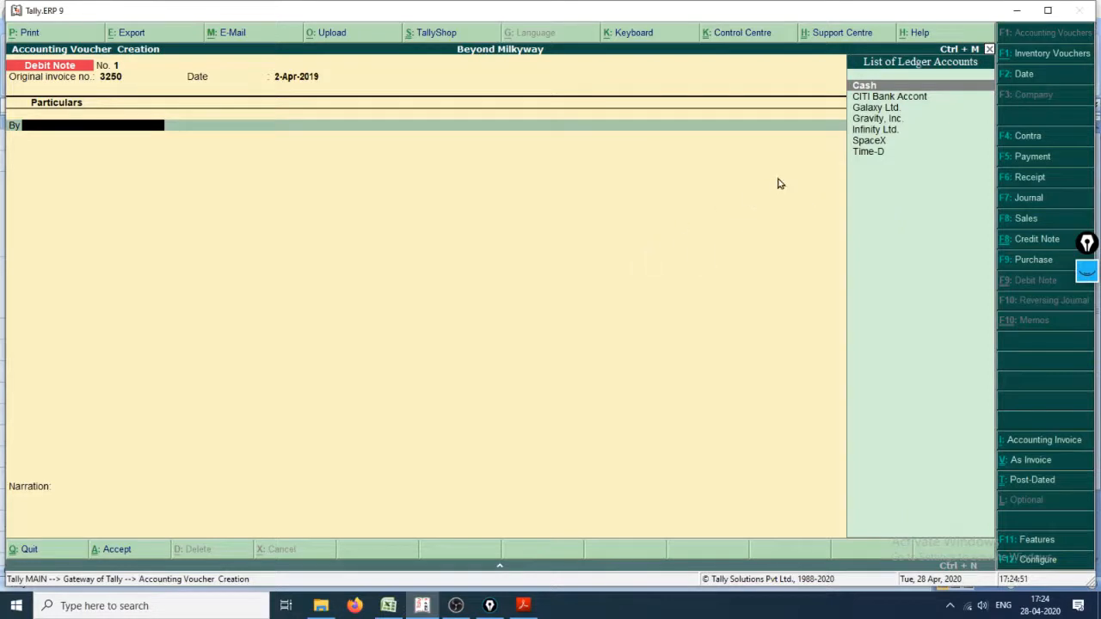
pyautogui.press('Down')
pyautogui.press('Down')
pyautogui.press('Down')
pyautogui.press('Down')
pyautogui.press('Down')
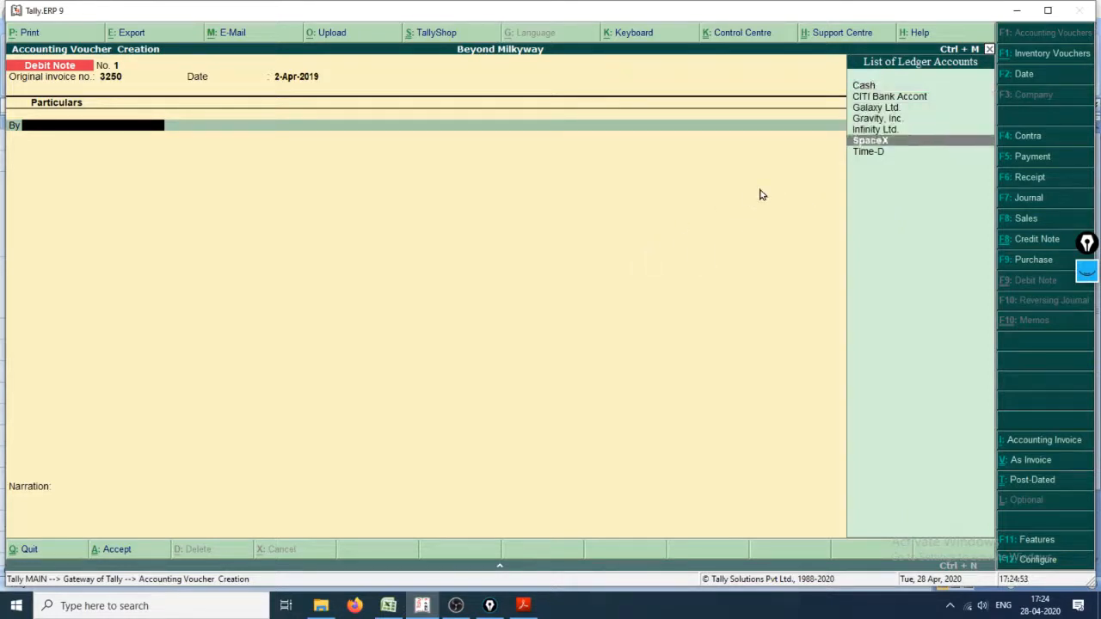
pyautogui.press('Up')
pyautogui.press('Up')
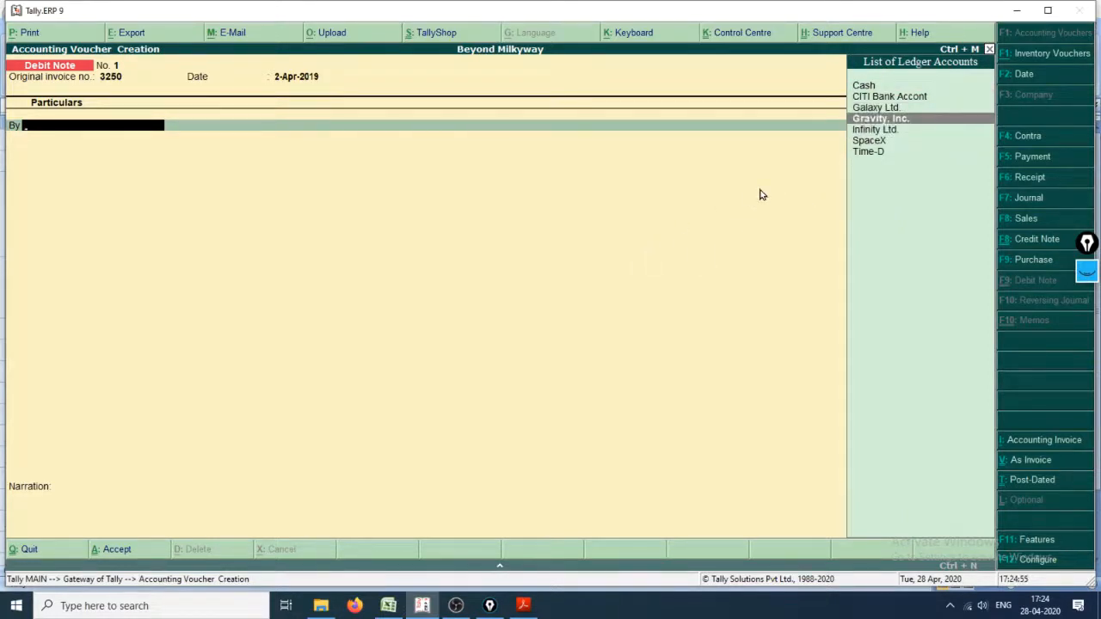
pyautogui.press('Return')
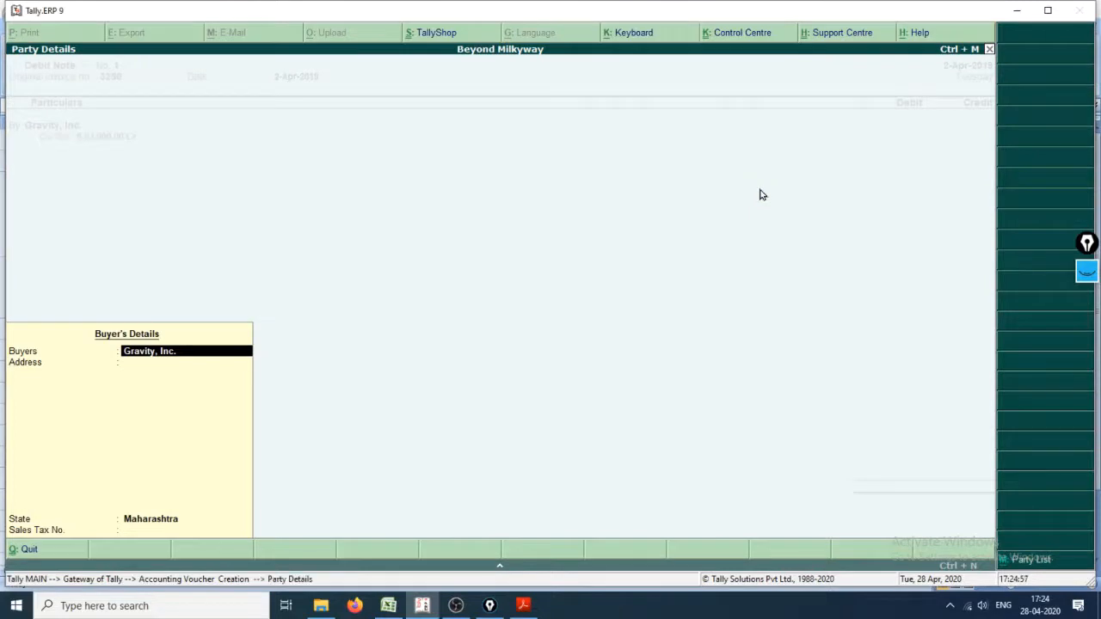
pyautogui.press('Return')
pyautogui.press('Return')
pyautogui.press('Return')
pyautogui.press('Return')
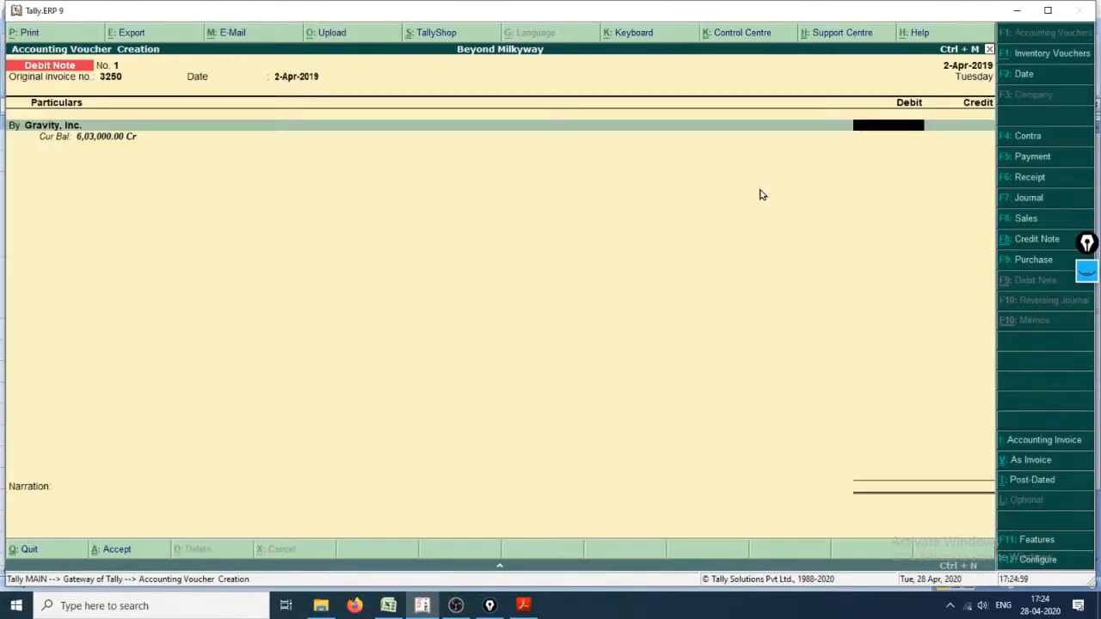
# Step: Clear the handwritten Ctrl+F9 annotation in Epic Pen and set up the Text tool with a larger size
pyautogui.click(1084, 276)
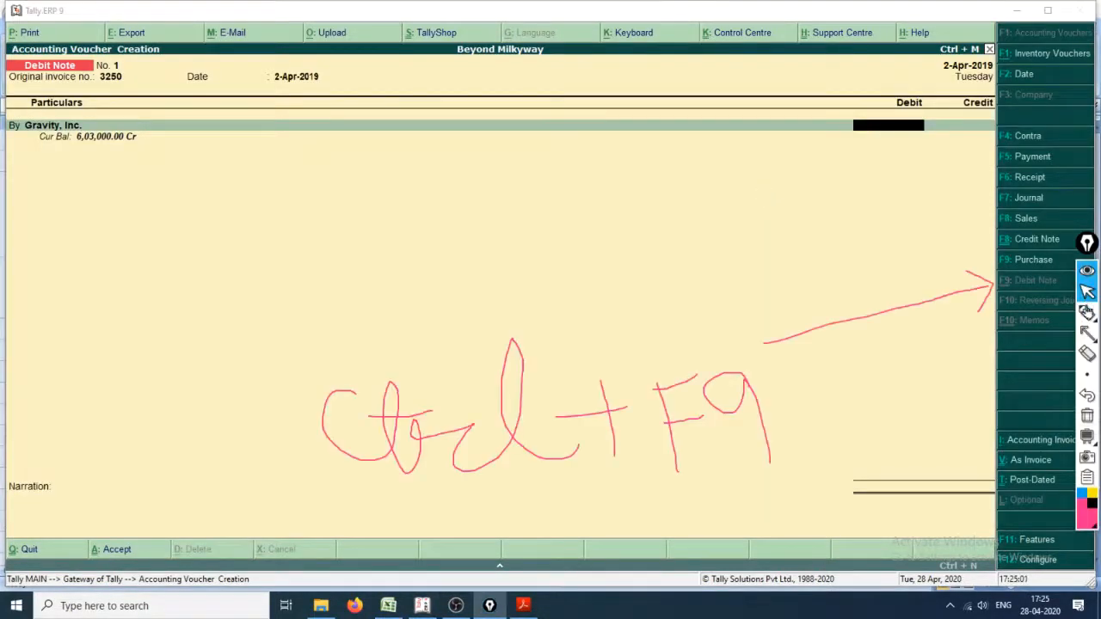
pyautogui.moveTo(1089, 316)
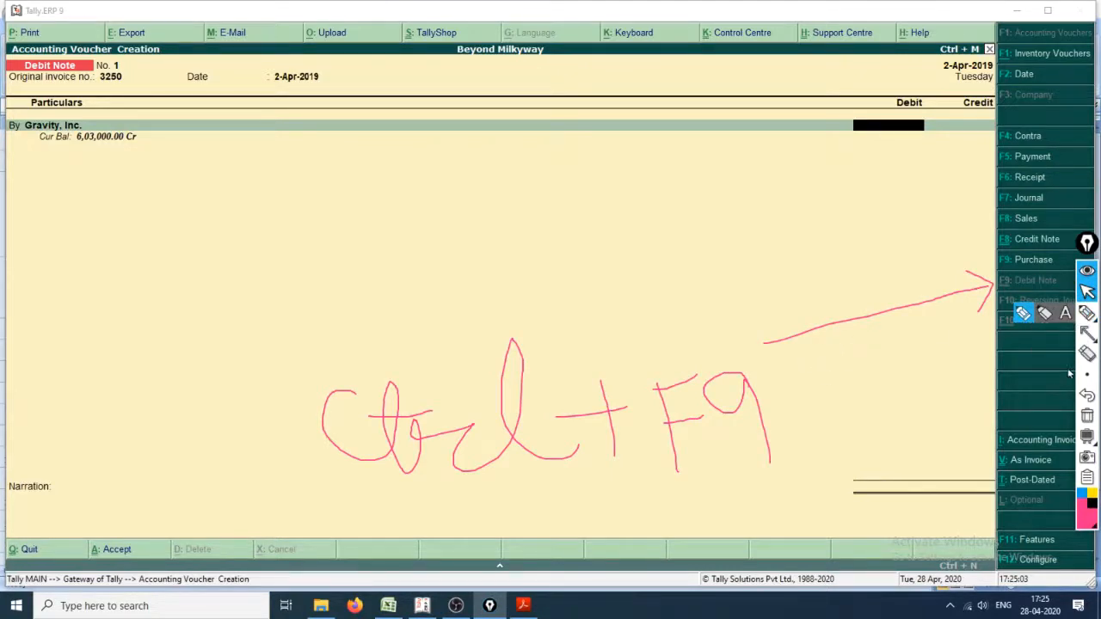
pyautogui.click(1087, 417)
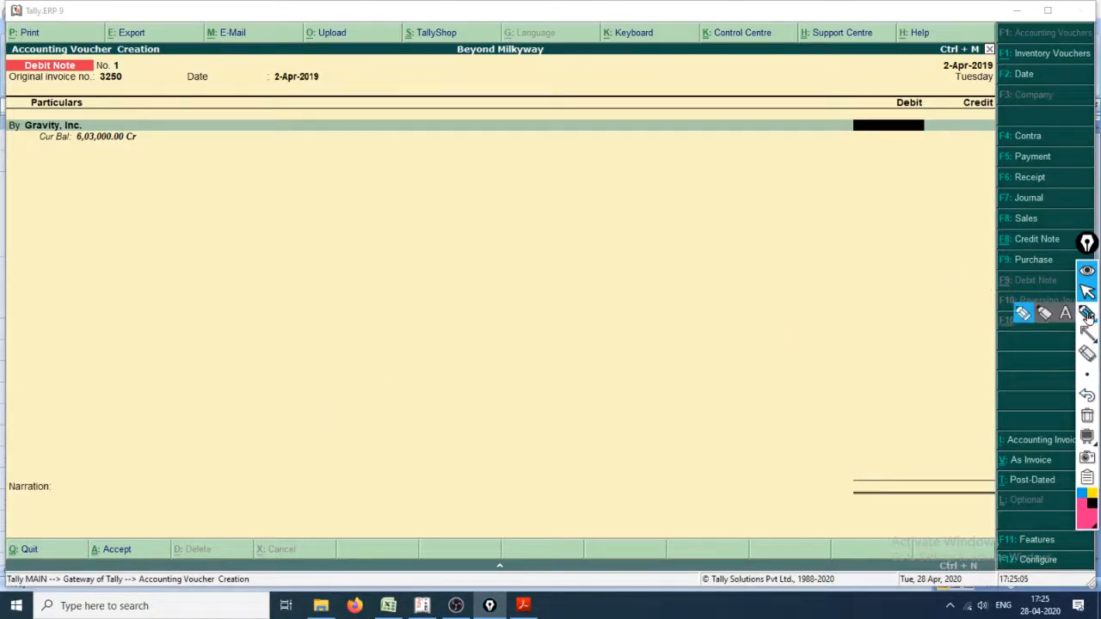
pyautogui.click(1065, 313)
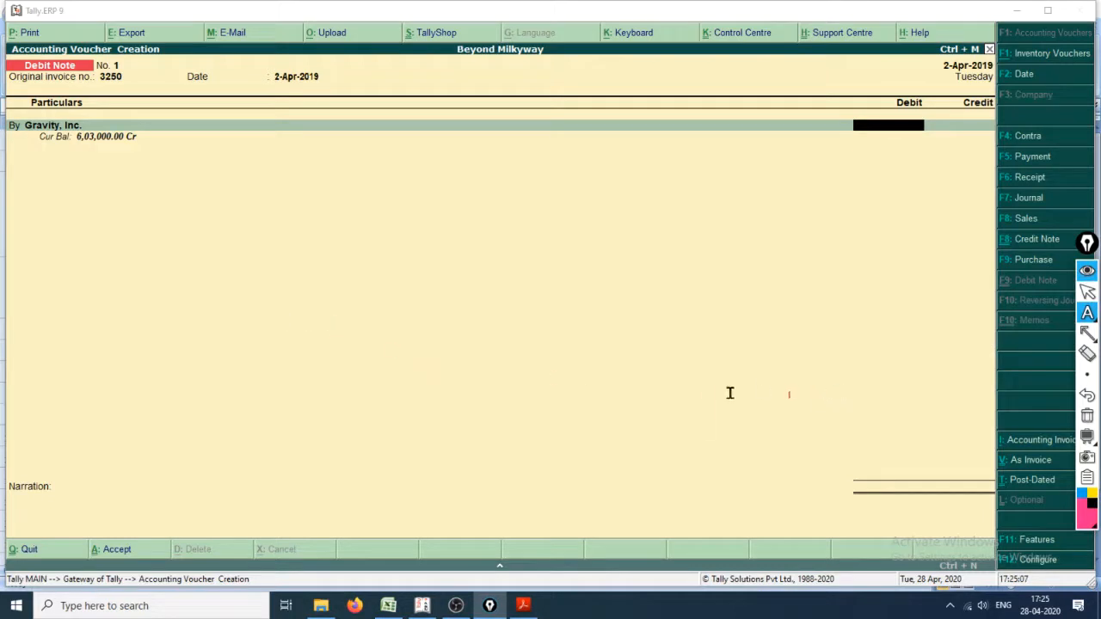
pyautogui.moveTo(1088, 375)
pyautogui.click(1041, 376)
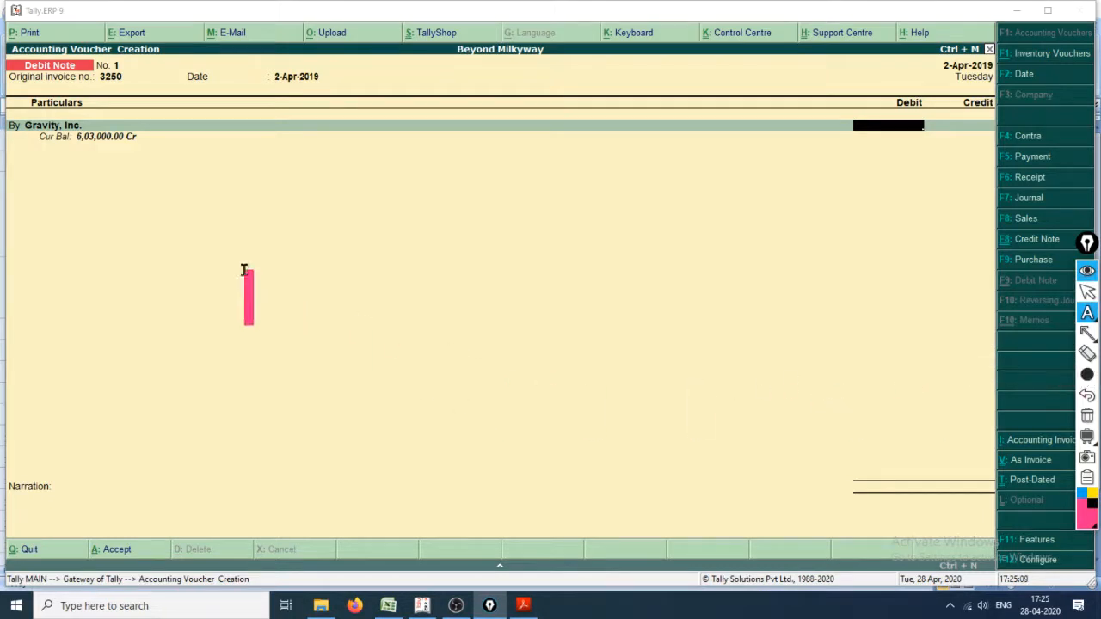
# Step: Write the text annotation "Gravity inc a/c Dr." with "To" on the line below it, over the empty voucher area
pyautogui.click(244, 270)
pyautogui.write('Grav')
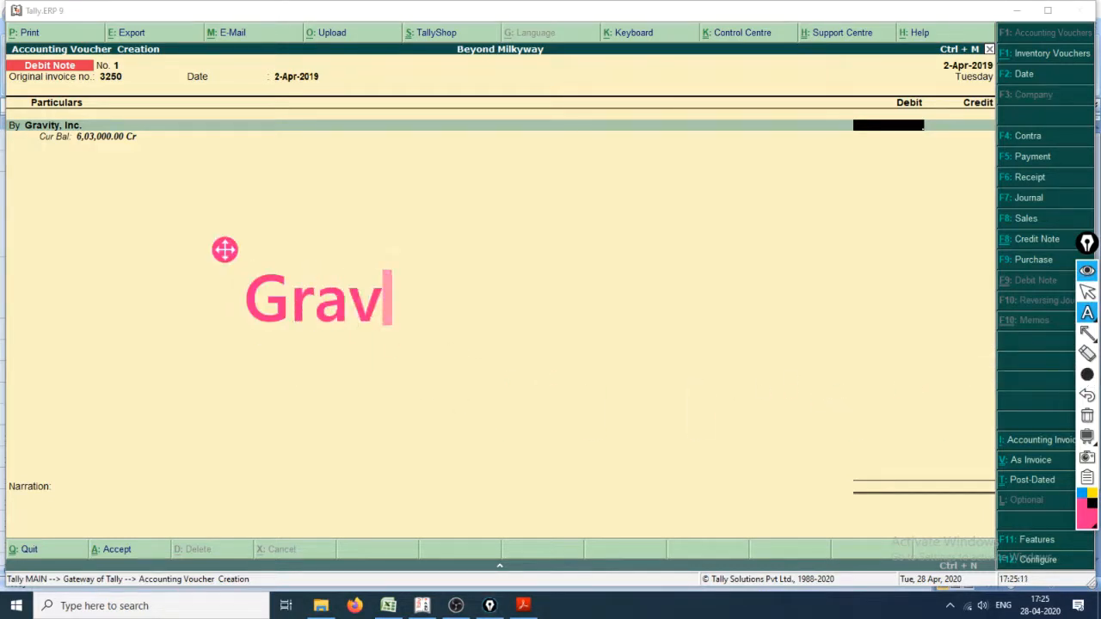
pyautogui.write('ity inc ')
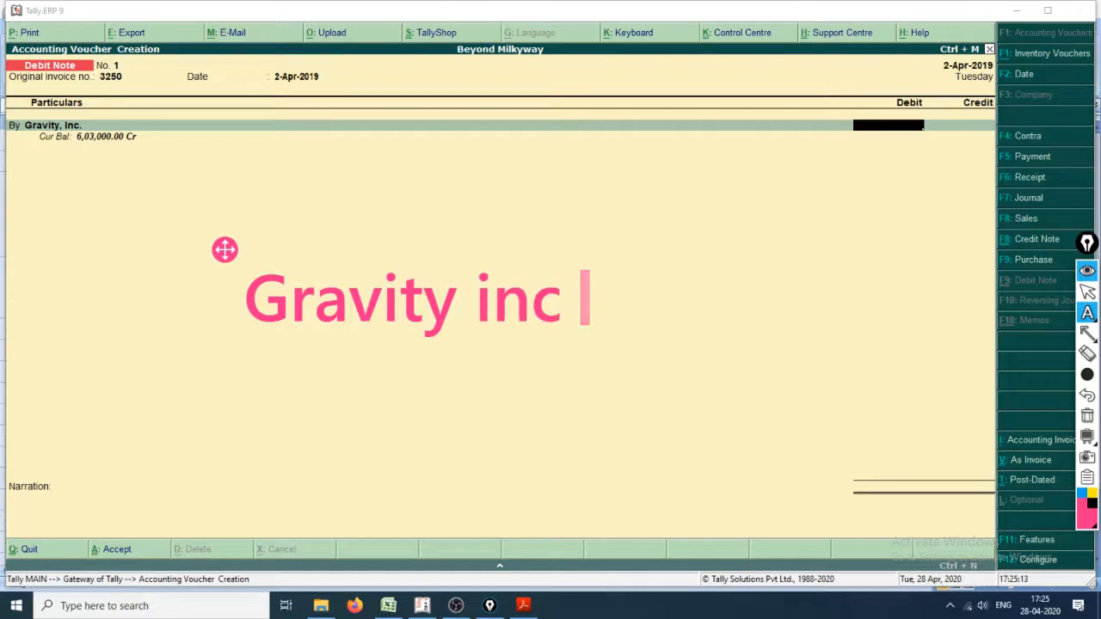
pyautogui.write('a.')
pyautogui.press('BackSpace')
pyautogui.write('d')
pyautogui.press('BackSpace')
pyautogui.write('c')
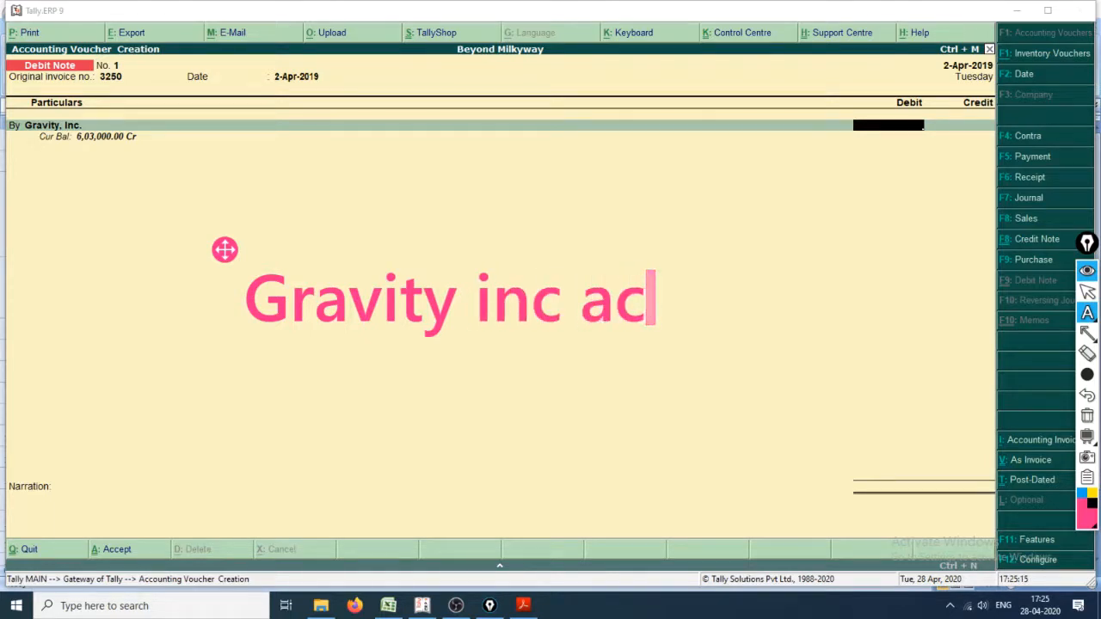
pyautogui.press('BackSpace')
pyautogui.write('/c Dr/')
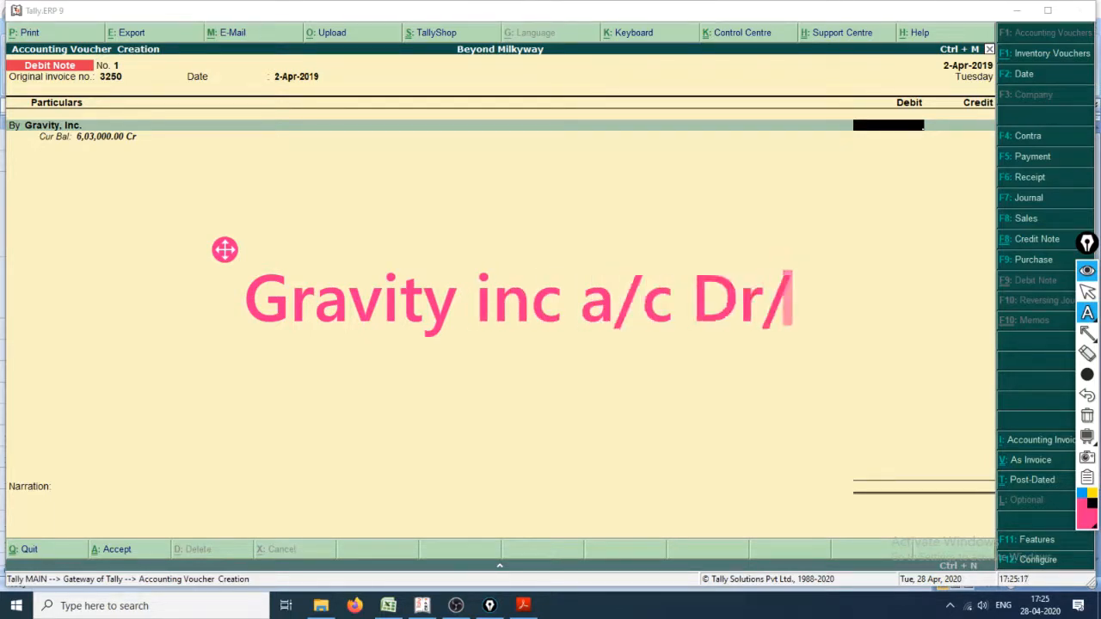
pyautogui.press('BackSpace')
pyautogui.write('.')
pyautogui.press('Return')
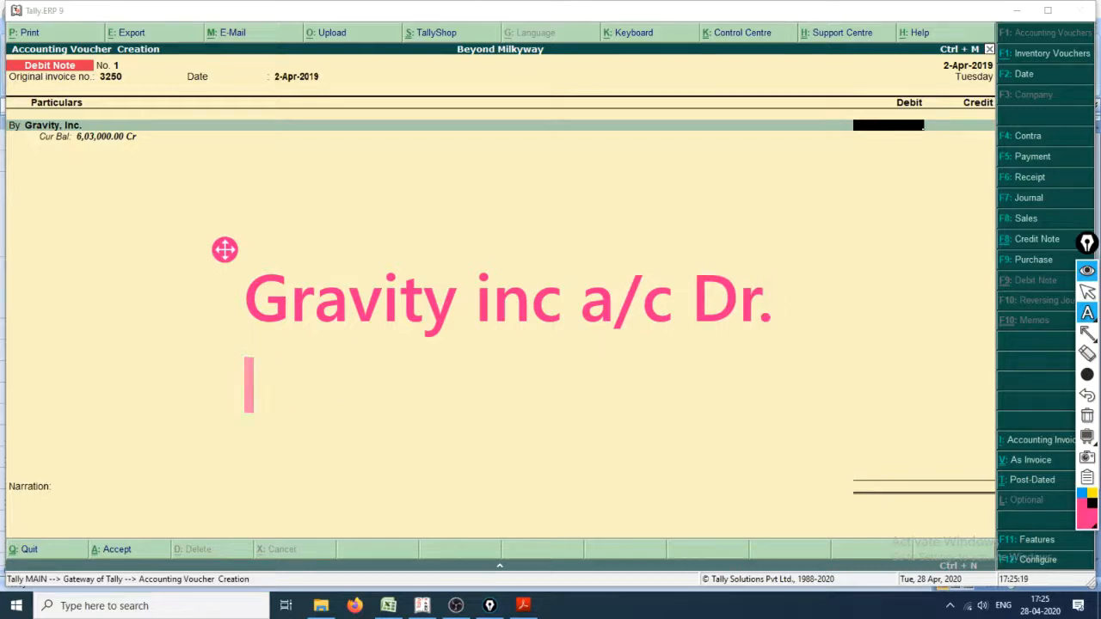
pyautogui.write('To')
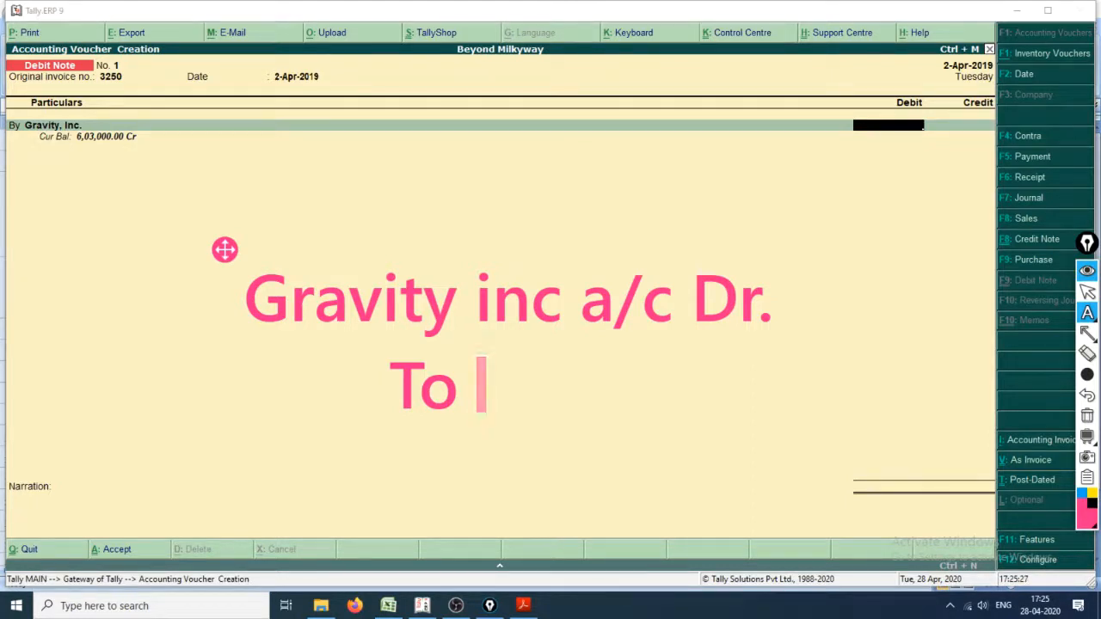
pyautogui.press('Escape')
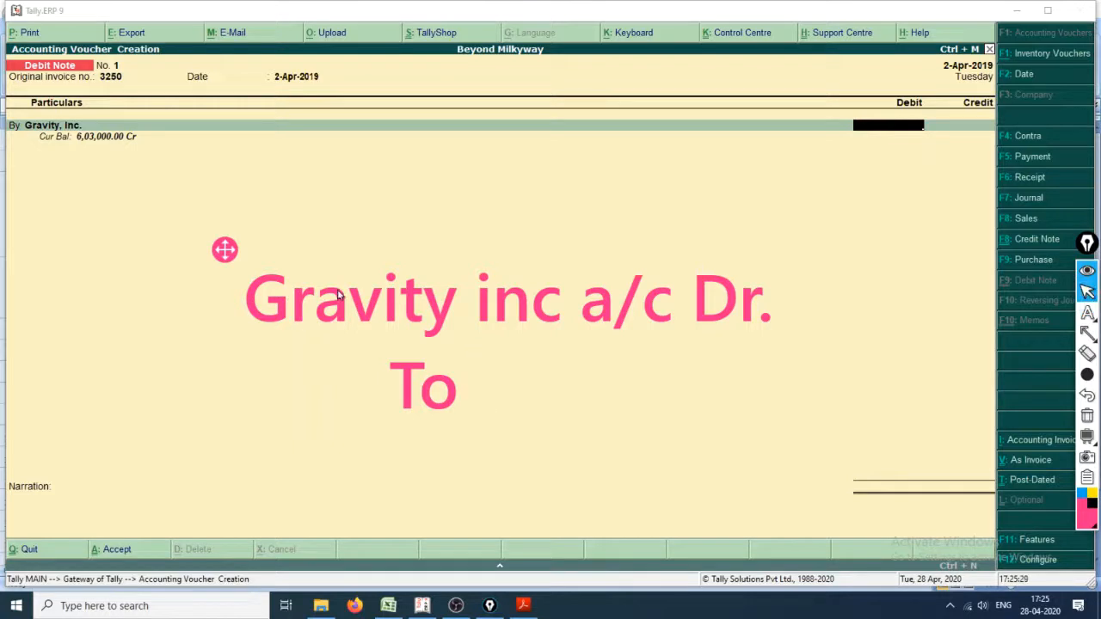
# Step: Go back to the voucher's party ledger, reselect Gravity, Inc. and accept its buyer details again
pyautogui.click(896, 127)
pyautogui.press('BackSpace')
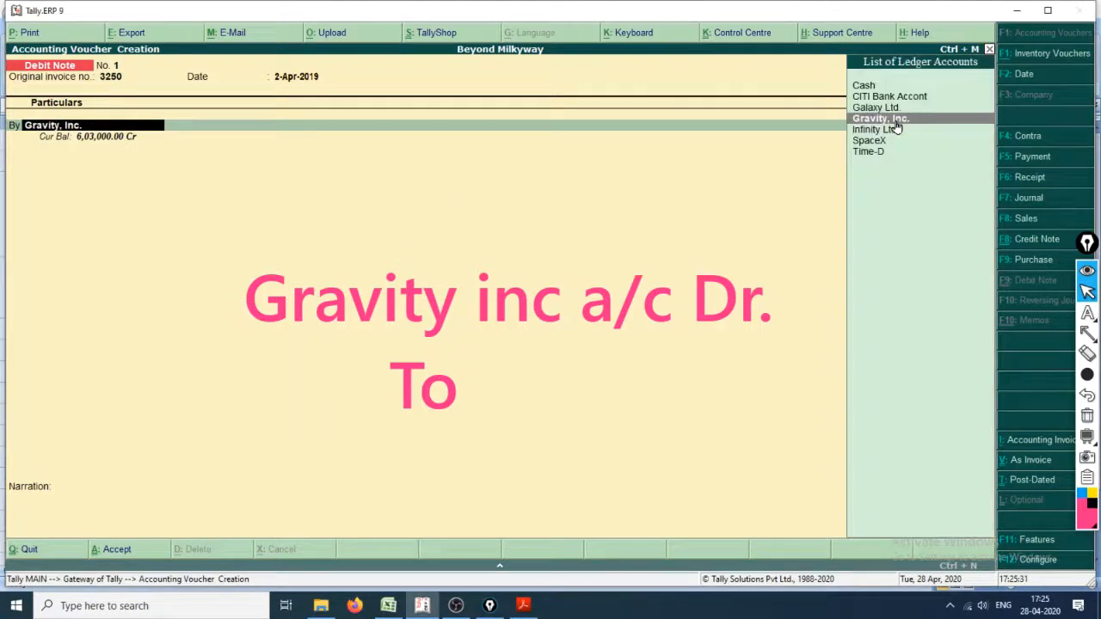
pyautogui.press('Return')
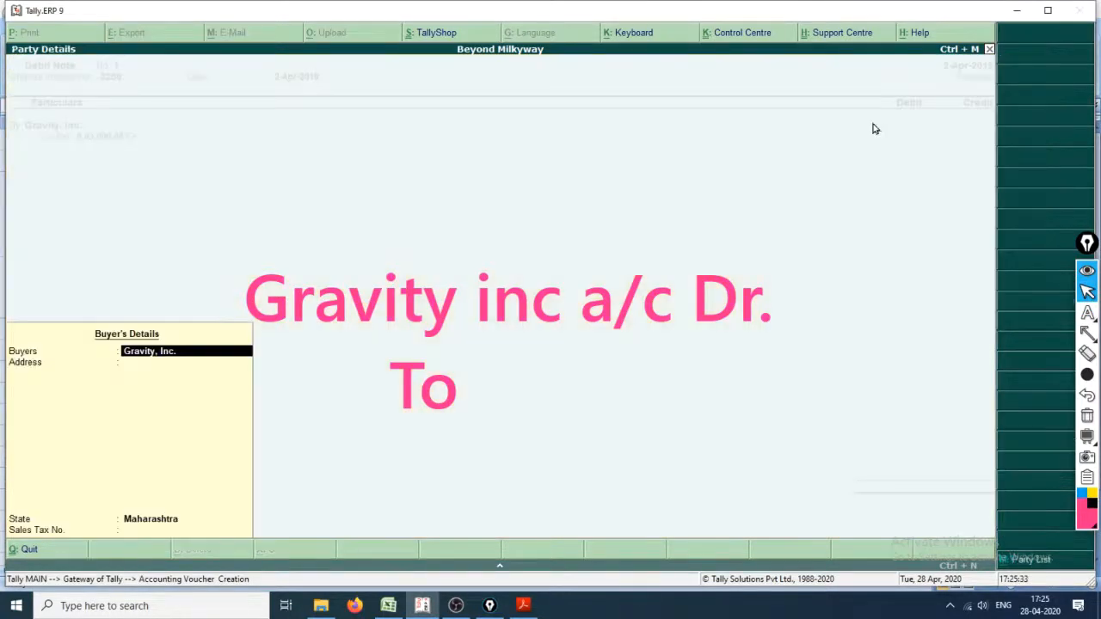
pyautogui.press('Return')
pyautogui.press('Return')
pyautogui.press('Return')
pyautogui.press('Return')
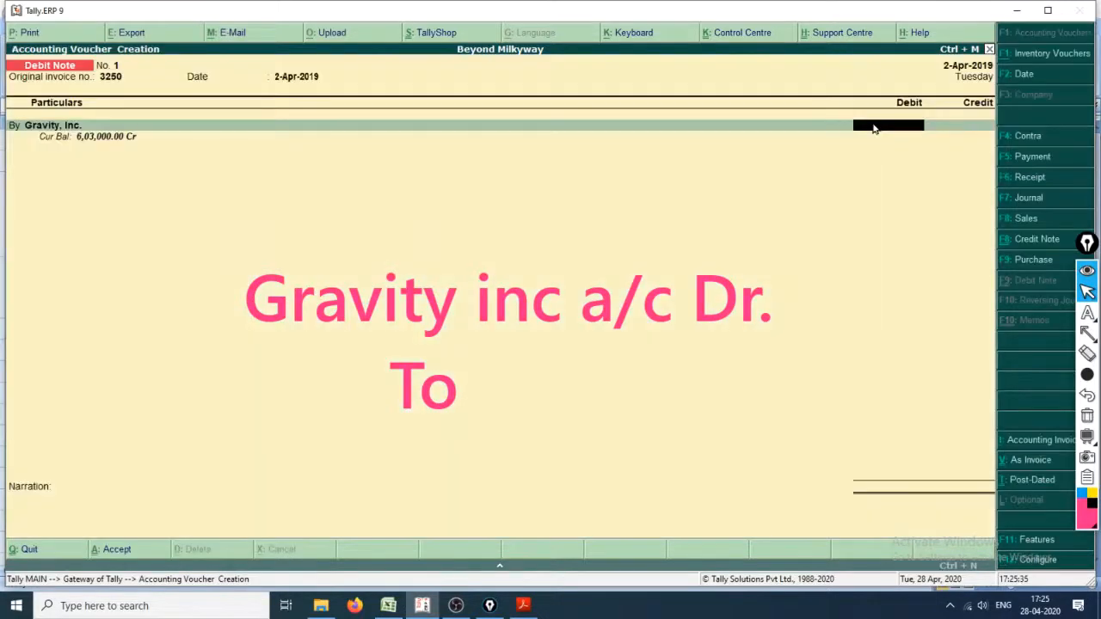
# Step: Switch to Cash_Book.xlsx and compare the Gravity Inc. purchase prices in Purchase_Book with the returned quantities in Purchase_Return
pyautogui.hotkey('alt', 'Tab')
pyautogui.press('Tab')
pyautogui.press('Tab')
pyautogui.press('Tab')
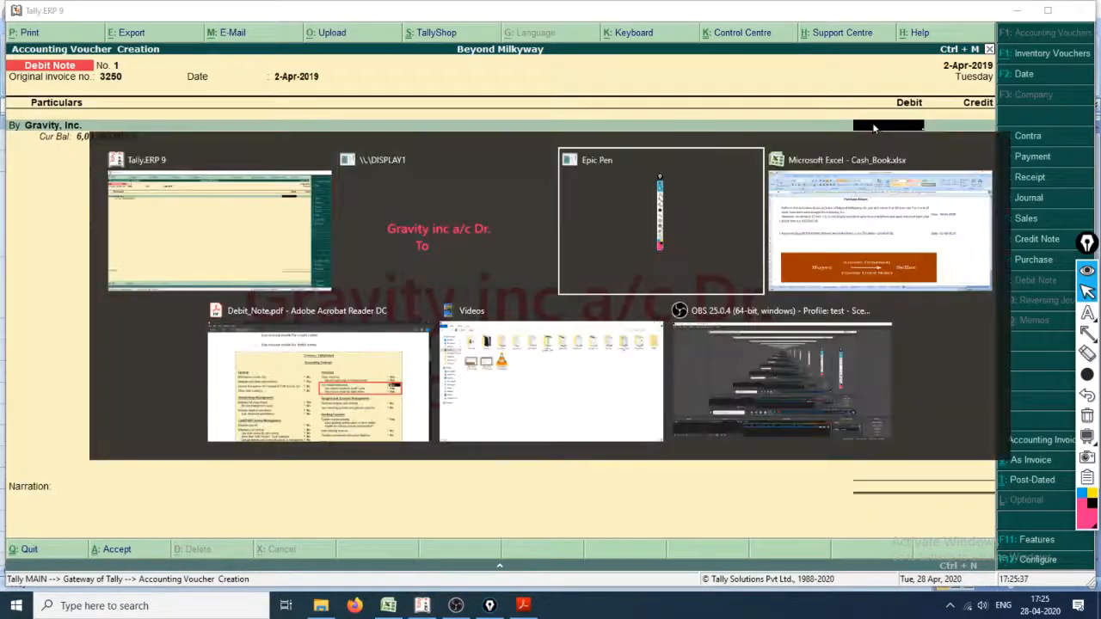
pyautogui.hotkey('alt', 'Tab')
pyautogui.hotkey('alt', 'Tab')
pyautogui.hotkey('alt', 'Tab')
pyautogui.hotkey('alt', 'Tab')
pyautogui.hotkey('alt', 'Tab')
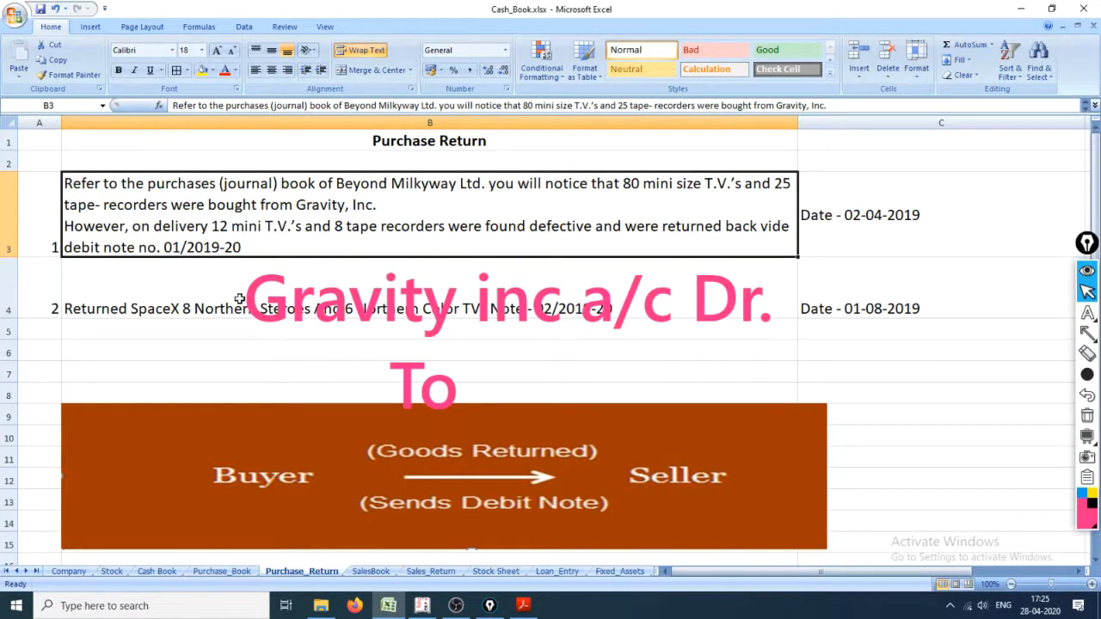
pyautogui.click(222, 571)
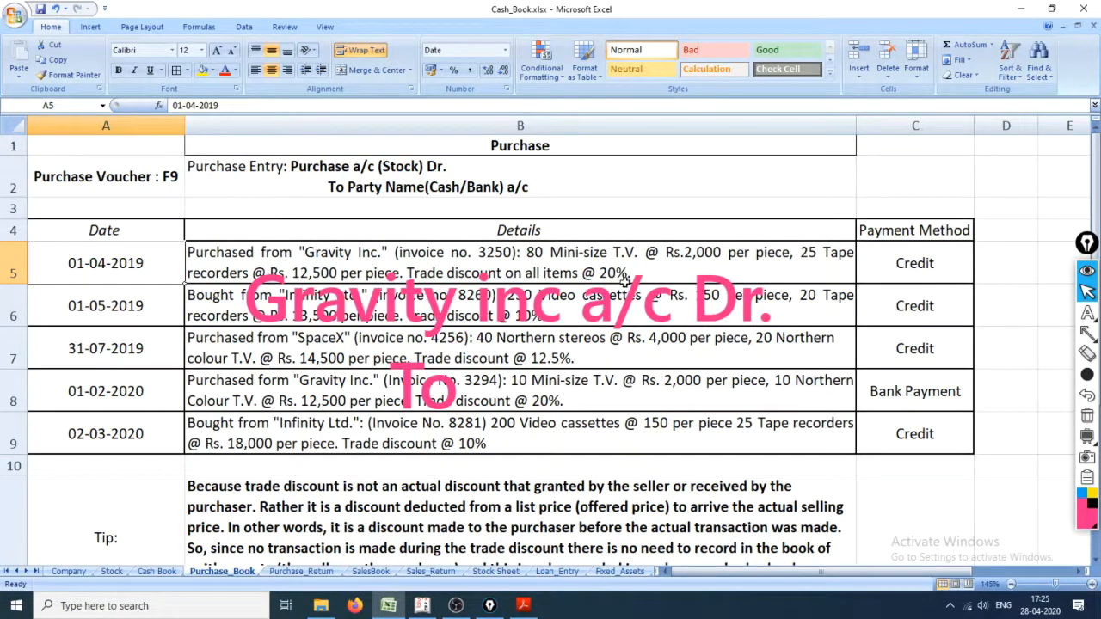
pyautogui.click(301, 571)
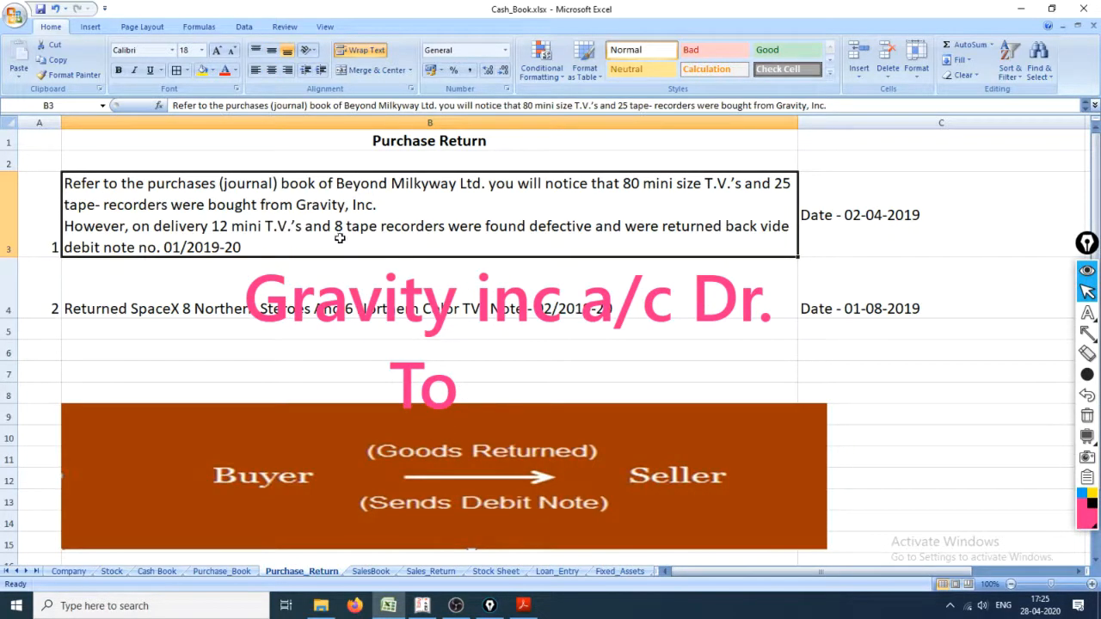
pyautogui.click(241, 573)
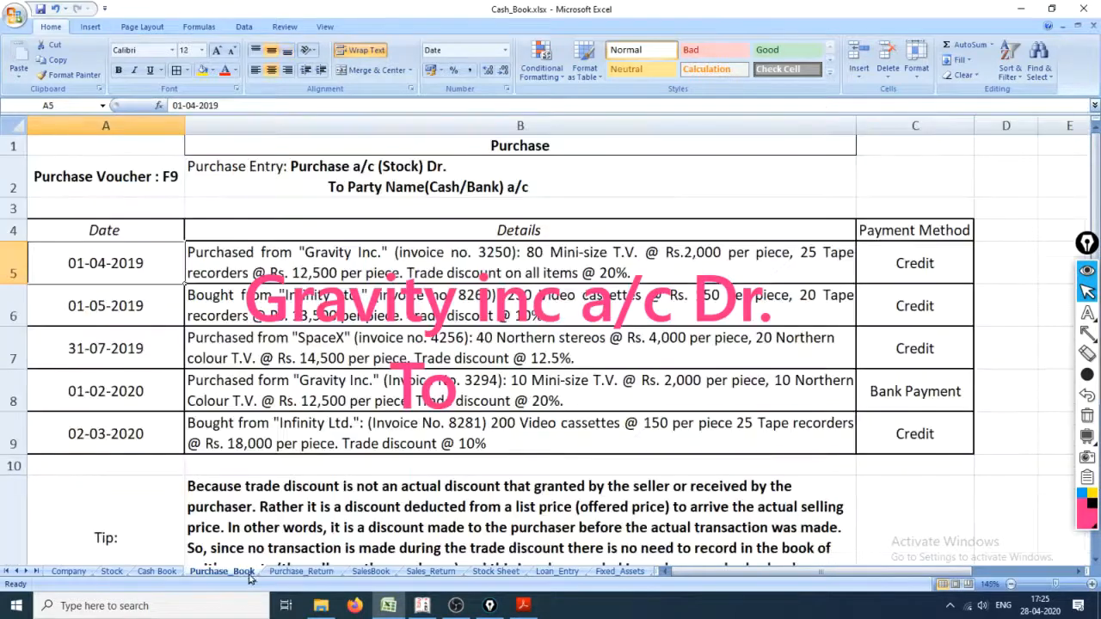
pyautogui.click(312, 576)
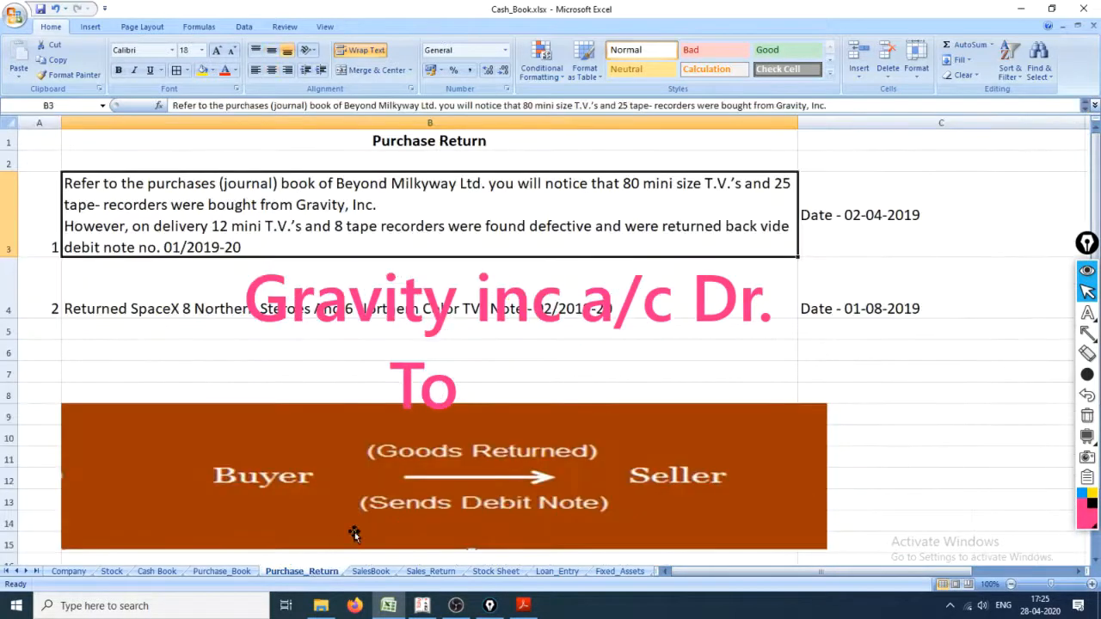
# Step: Calculate the value of the returned mini T.V.s as 12*2000 in Tally's calculator
pyautogui.hotkey('alt', 'Tab')
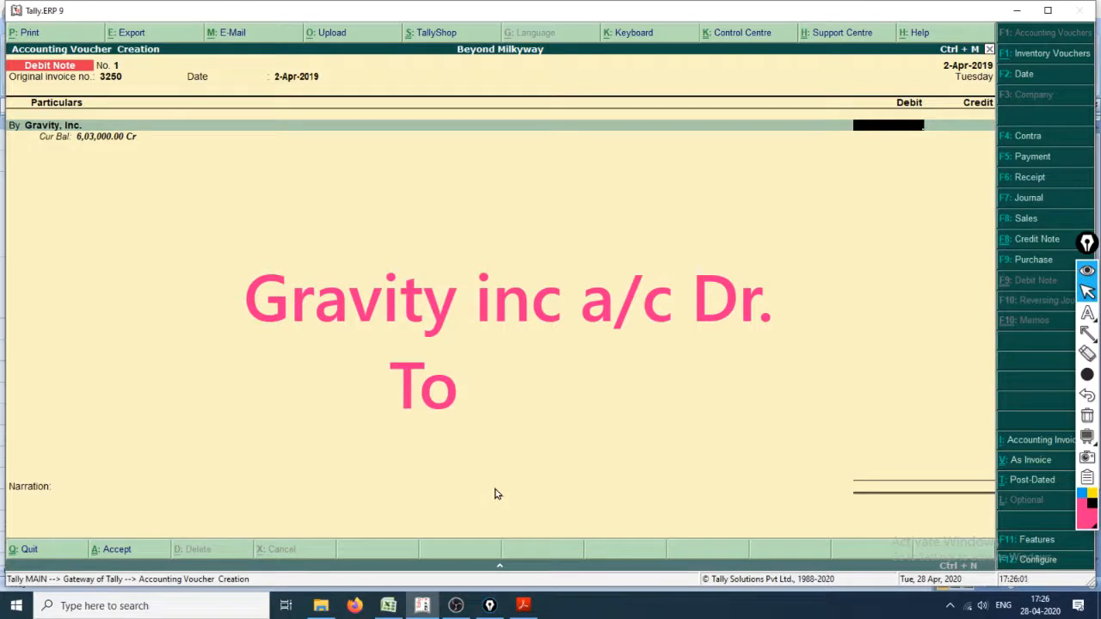
pyautogui.hotkey('ctrl', 'n')
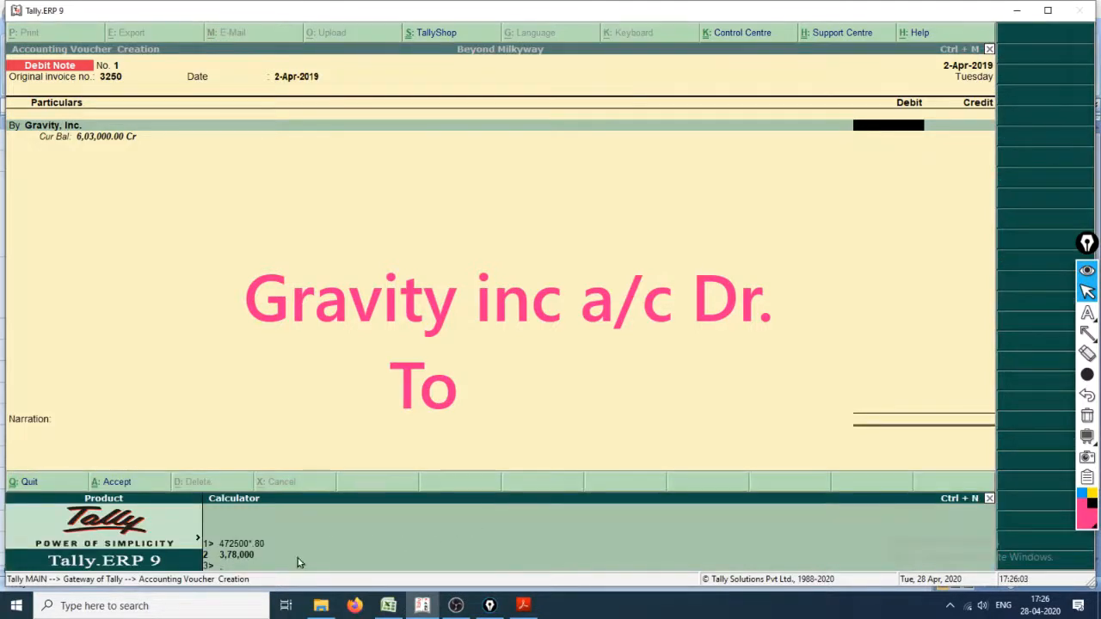
pyautogui.write('12*2000')
pyautogui.press('Return')
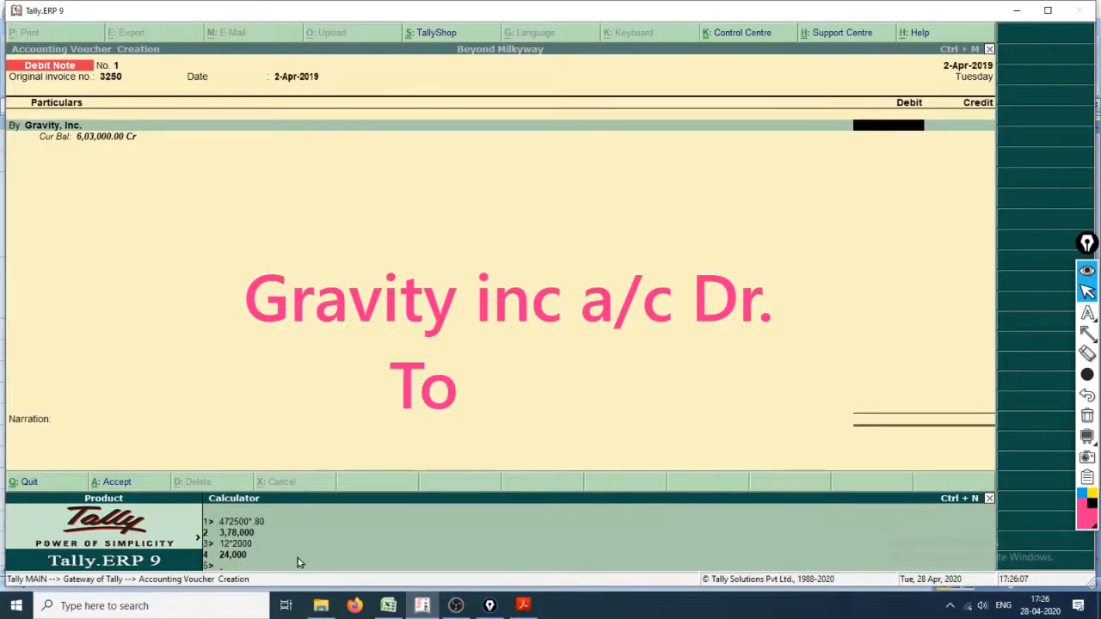
# Step: In Cash_Book.xlsx, check the tape recorder price in Purchase_Book and the returned tape recorder quantity in Purchase_Return
pyautogui.hotkey('alt', 'Tab')
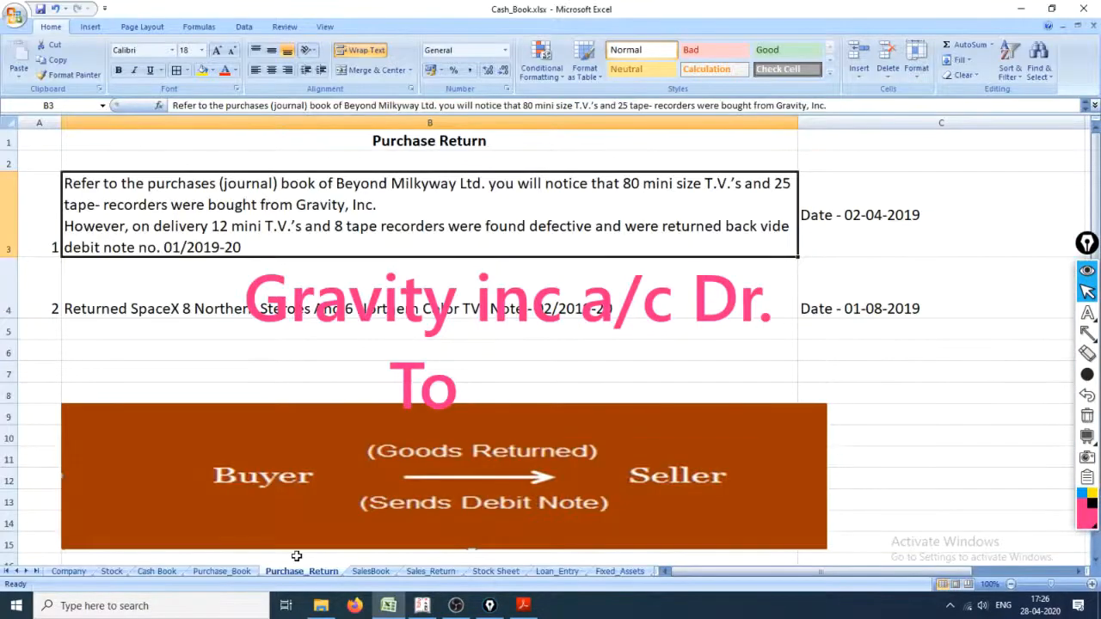
pyautogui.click(249, 571)
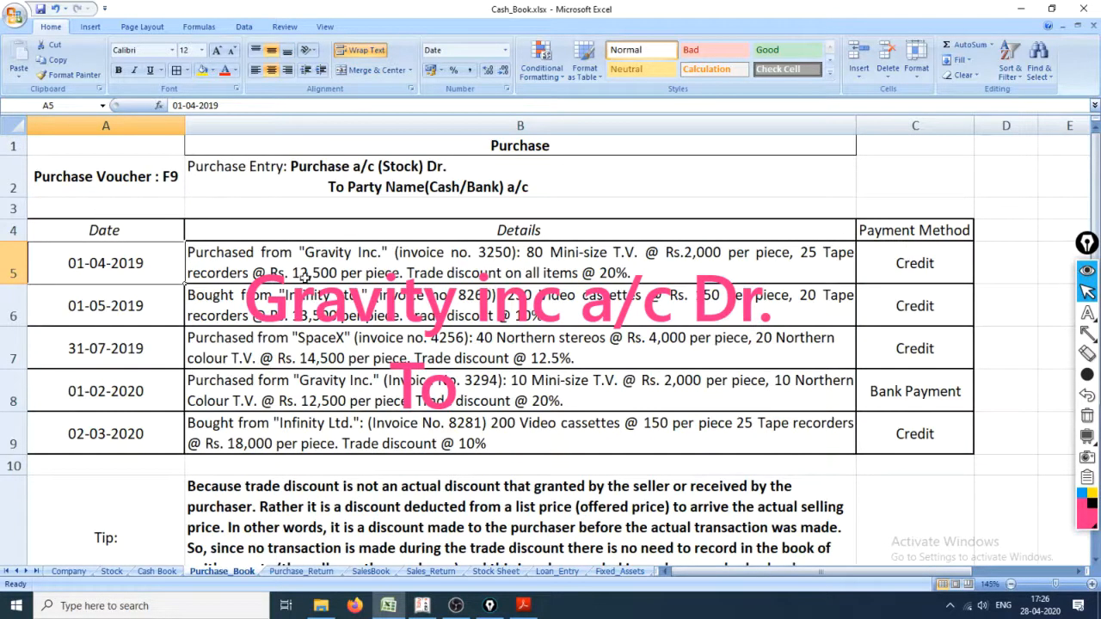
pyautogui.click(303, 572)
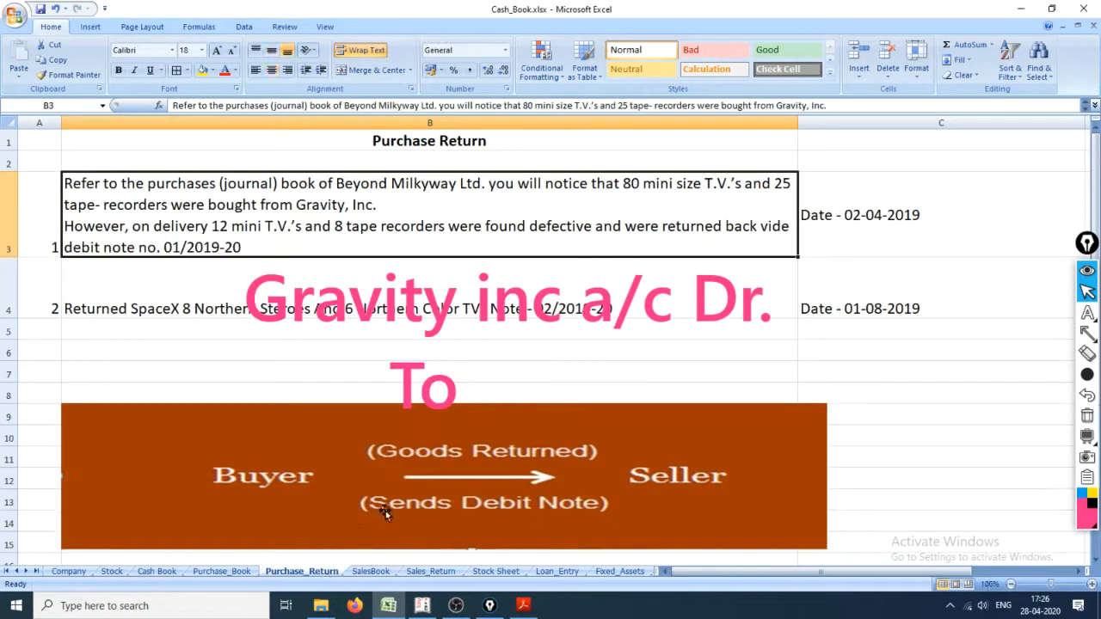
pyautogui.click(249, 572)
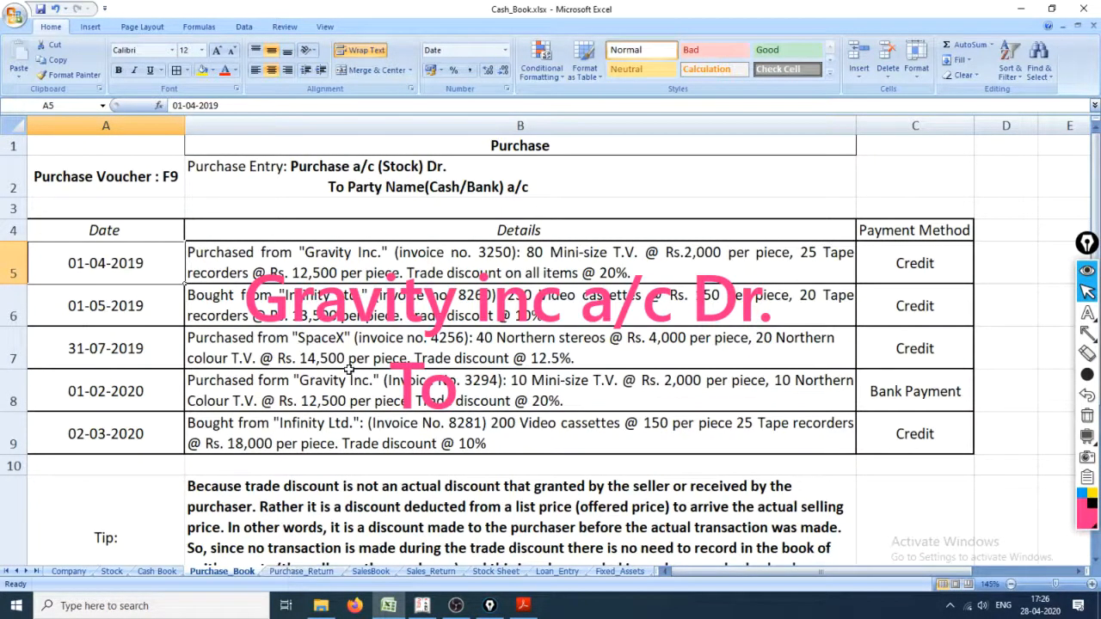
# Step: Compare the Gravity Inc. prices and 20% trade discount in Purchase_Book with the returned items in Purchase_Return
pyautogui.click(300, 572)
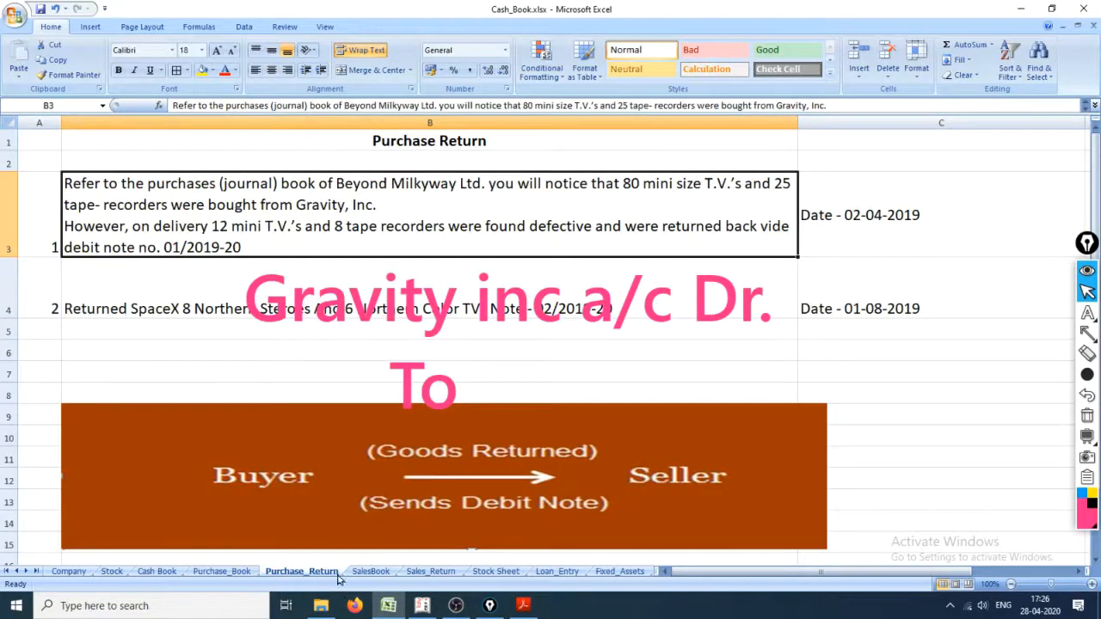
pyautogui.click(222, 572)
pyautogui.click(288, 572)
pyautogui.click(251, 573)
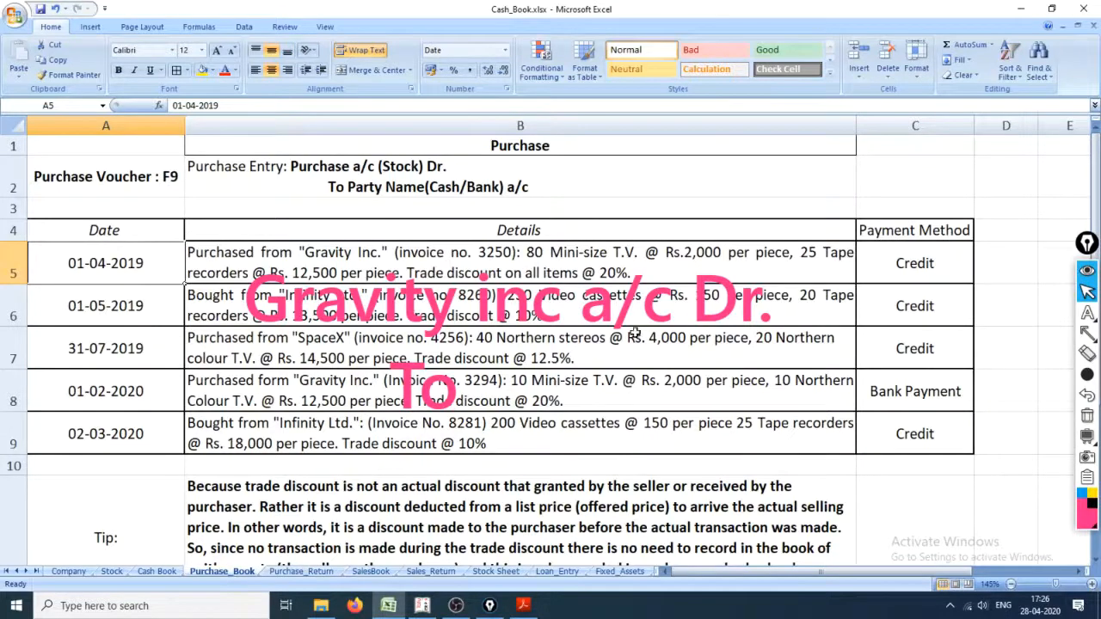
pyautogui.click(312, 574)
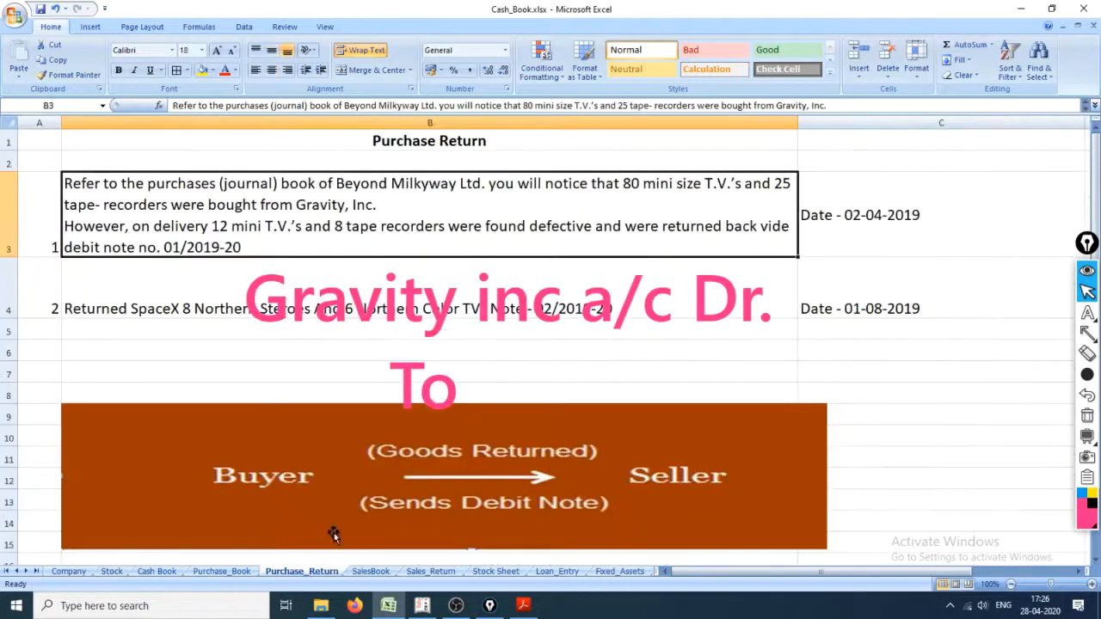
# Step: Hide the on-screen pen annotation and undo the clearing of the Gravity, Inc. return details in cell B3
pyautogui.press('Delete')
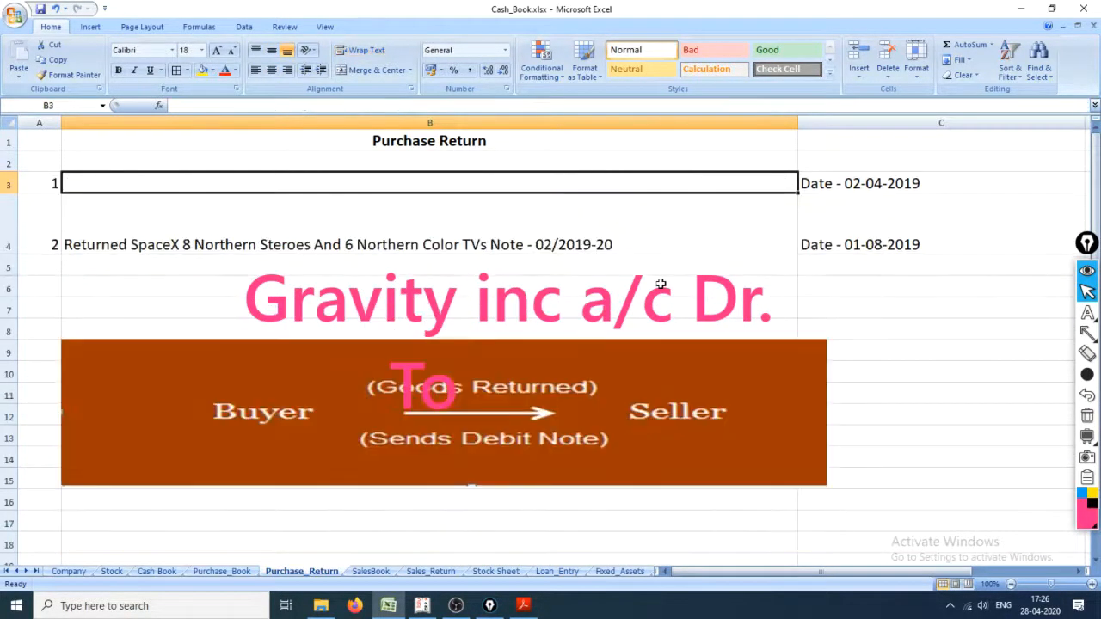
pyautogui.click(1091, 271)
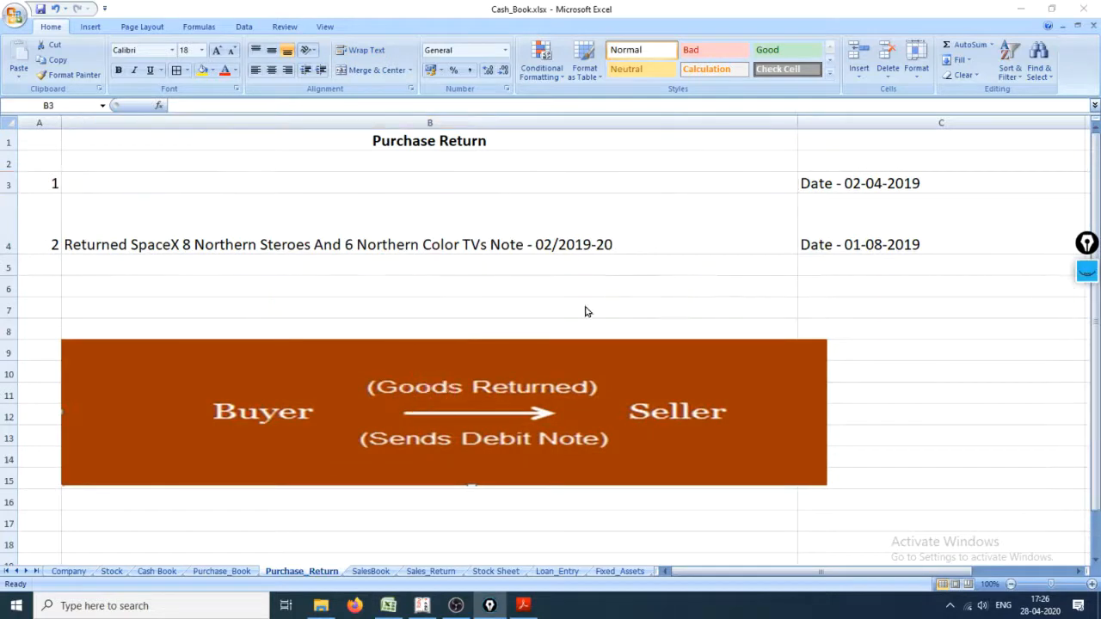
pyautogui.click(729, 185)
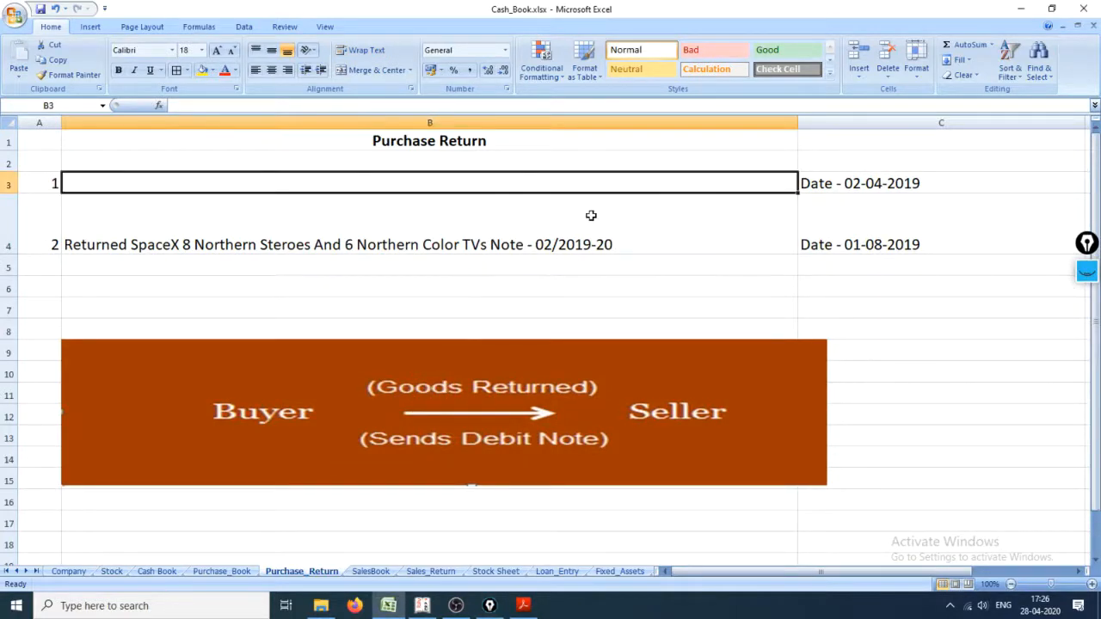
pyautogui.hotkey('ctrl', 'z')
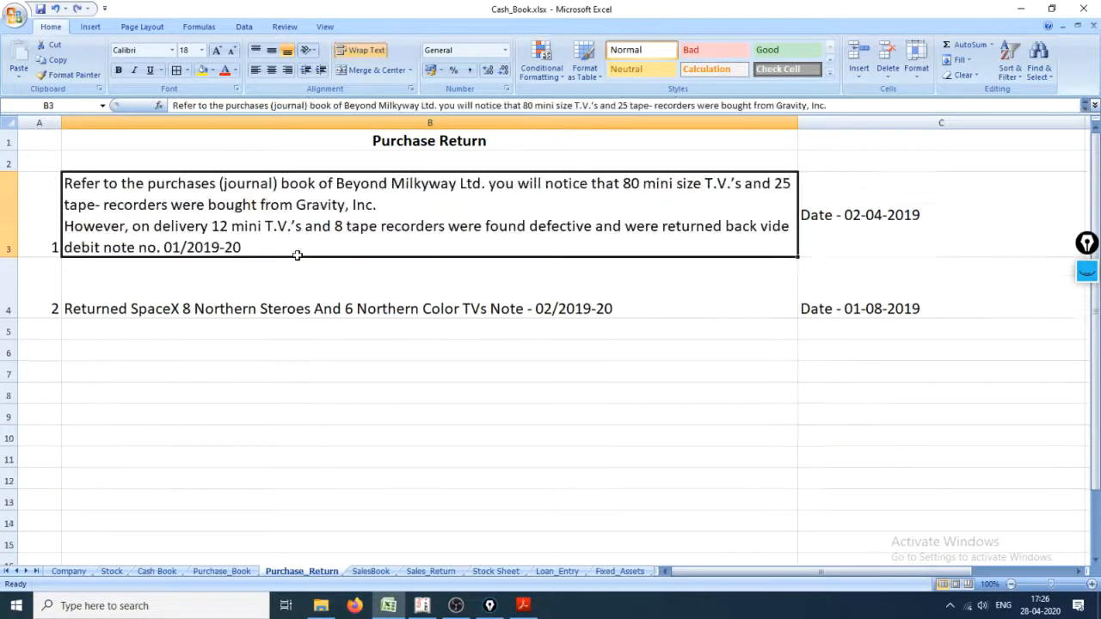
# Step: Enter the unit prices 2000 in C6 and 12500 in C7 of the Purchase_Return sheet
pyautogui.click(778, 264)
pyautogui.click(838, 349)
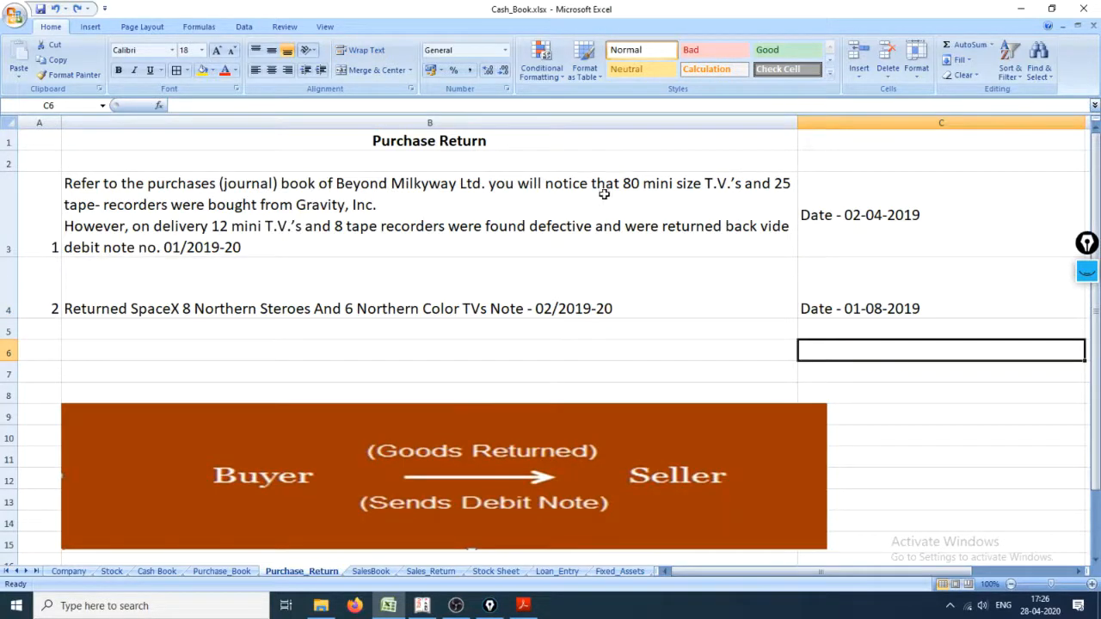
pyautogui.write('2000')
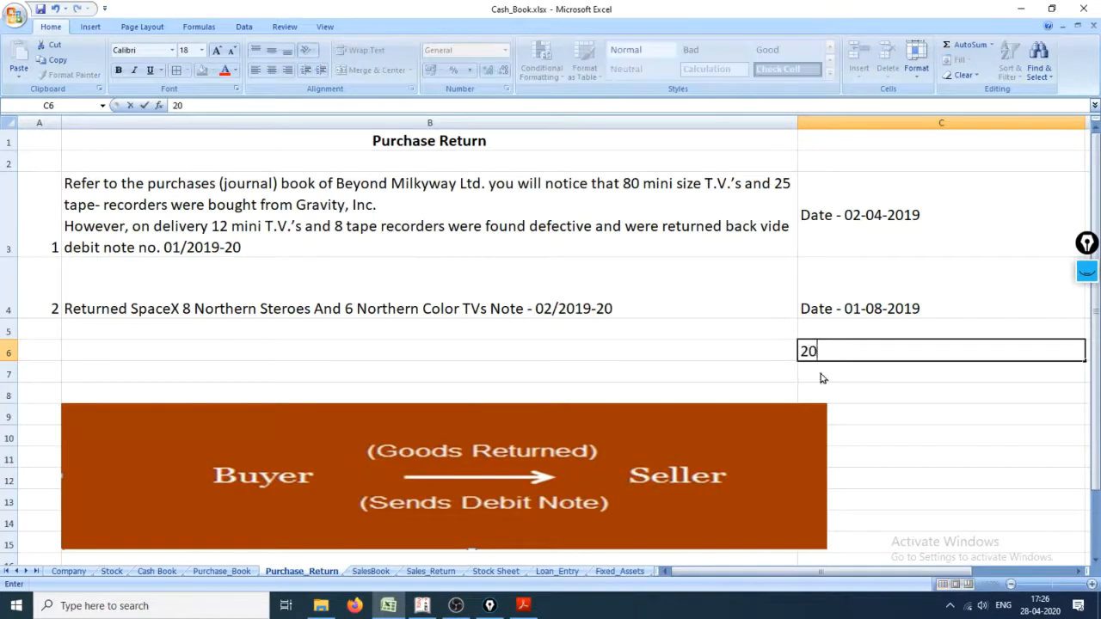
pyautogui.press('Return')
pyautogui.write('12500')
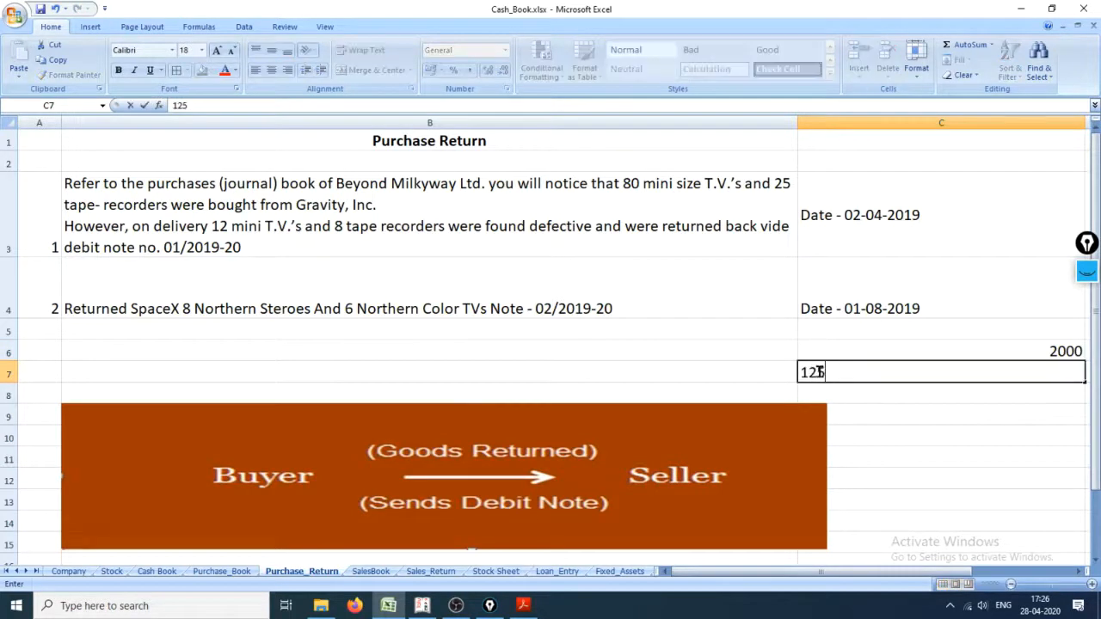
pyautogui.press('Return')
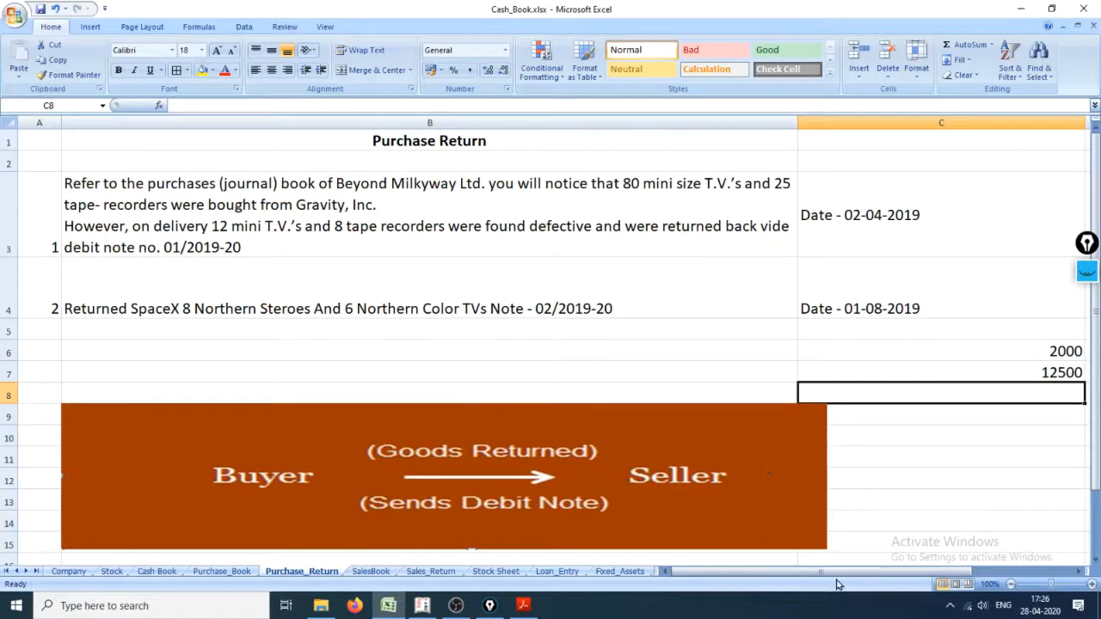
# Step: Enter the discount factor .8 beside both unit prices, in cells D6 and D7
pyautogui.moveTo(839, 572); pyautogui.dragTo(886, 575)
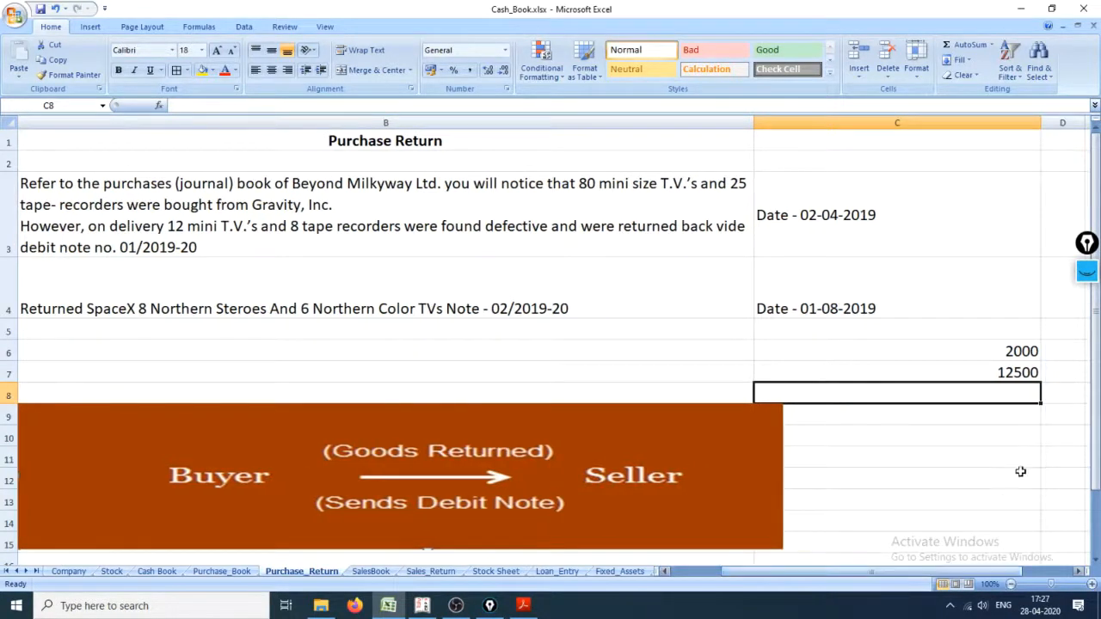
pyautogui.click(1058, 357)
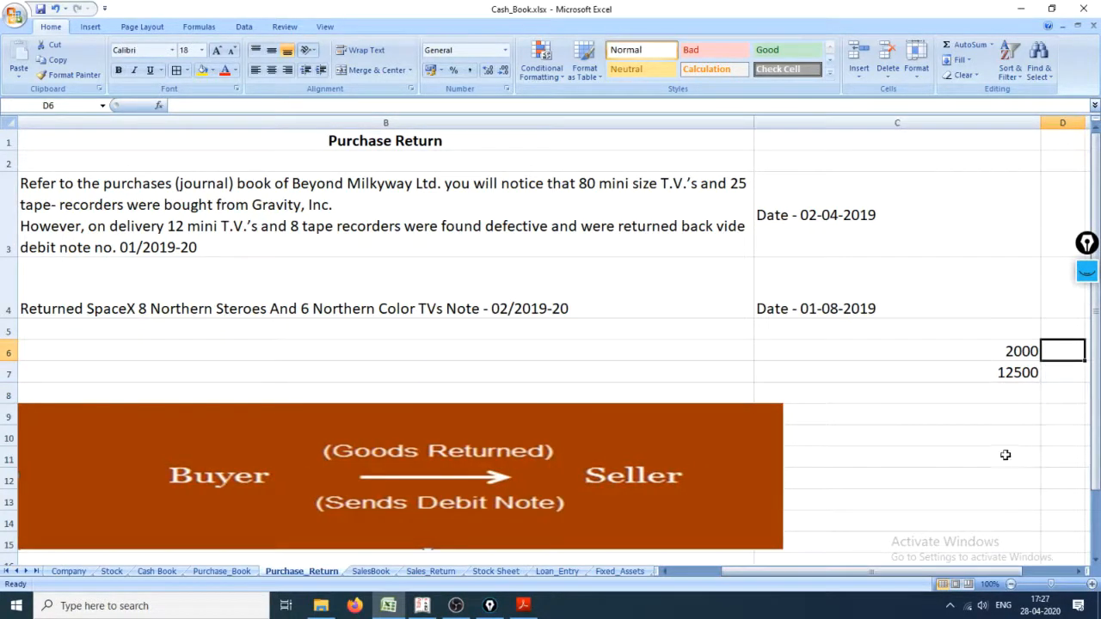
pyautogui.write('.8')
pyautogui.press('Return')
pyautogui.write('.')
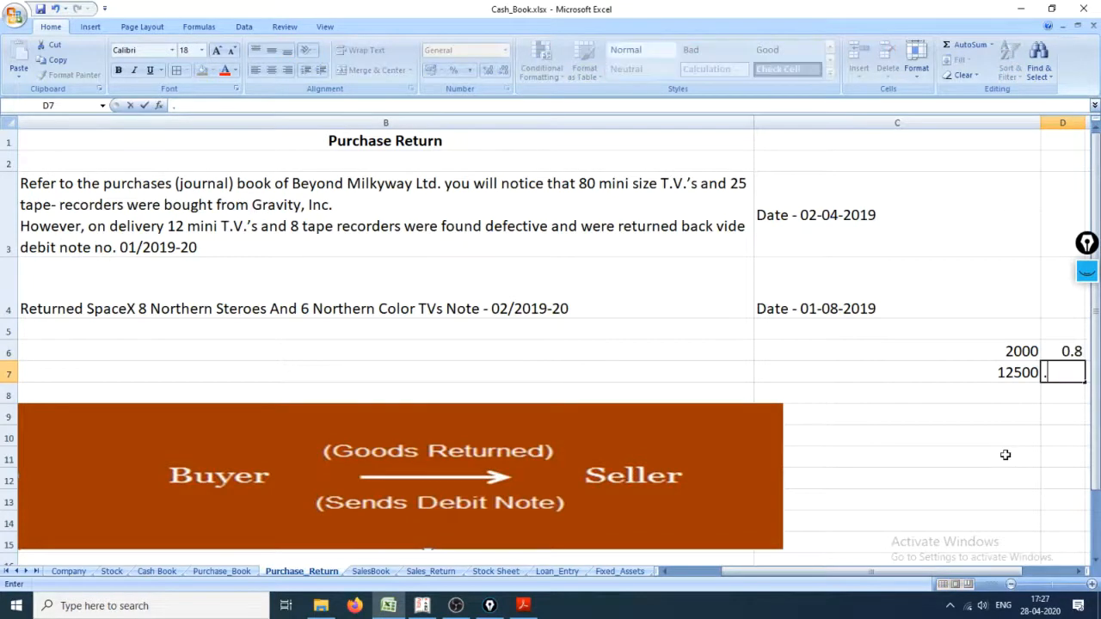
pyautogui.write('8')
pyautogui.press('Return')
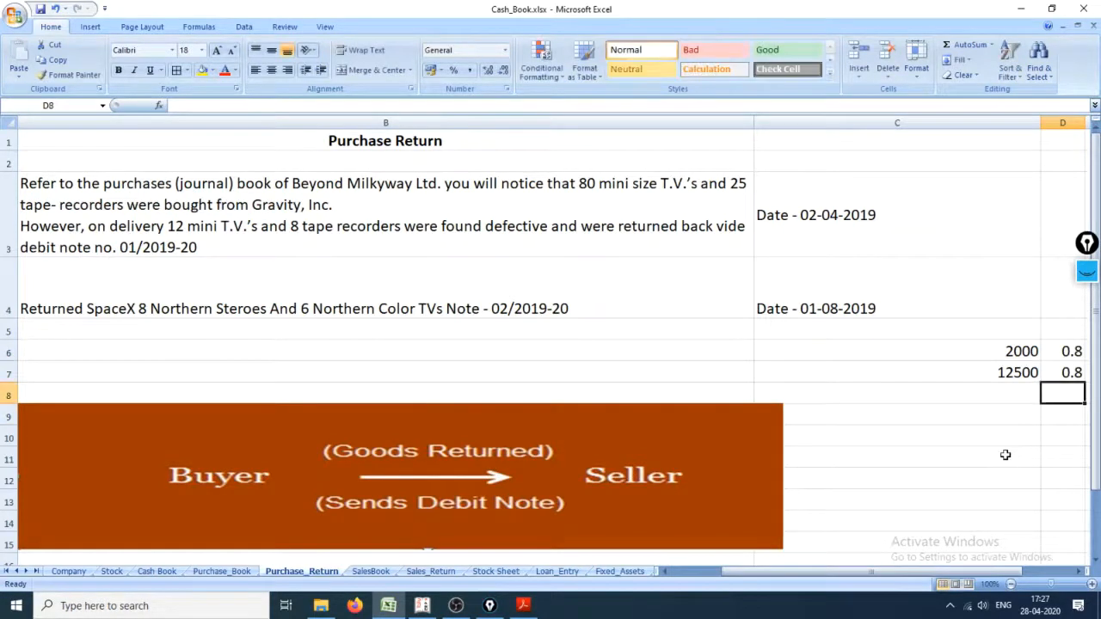
# Step: Calculate the discounted price of a mini T.V. in E6 with the formula +C6*D6
pyautogui.press('Up')
pyautogui.press('Up')
pyautogui.press('Right')
pyautogui.write('+')
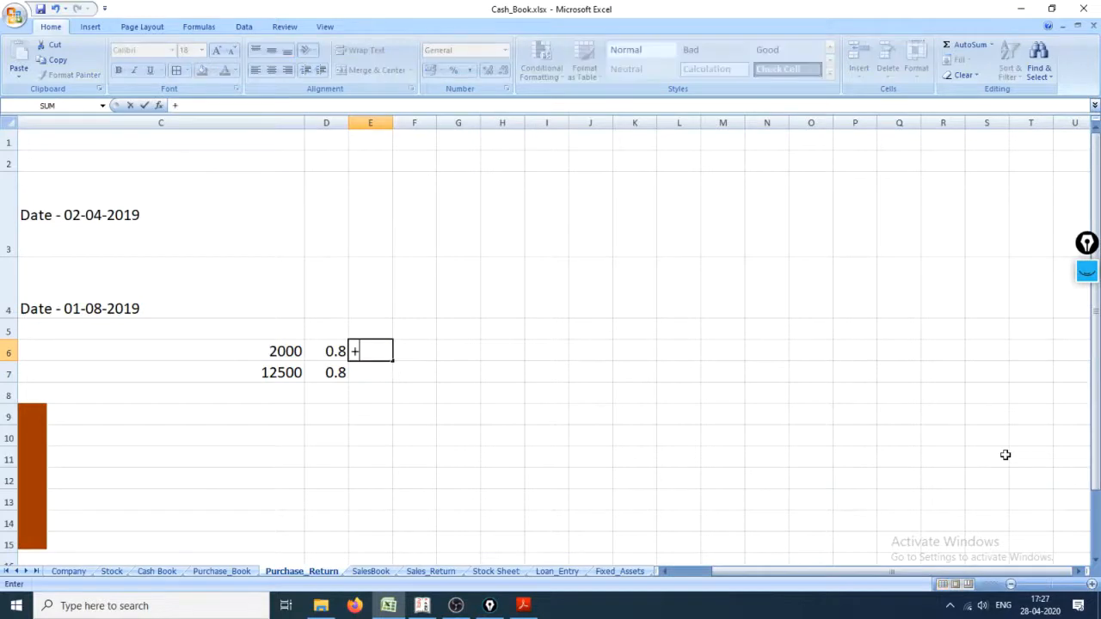
pyautogui.press('Left')
pyautogui.press('Left')
pyautogui.write('*')
pyautogui.press('Left')
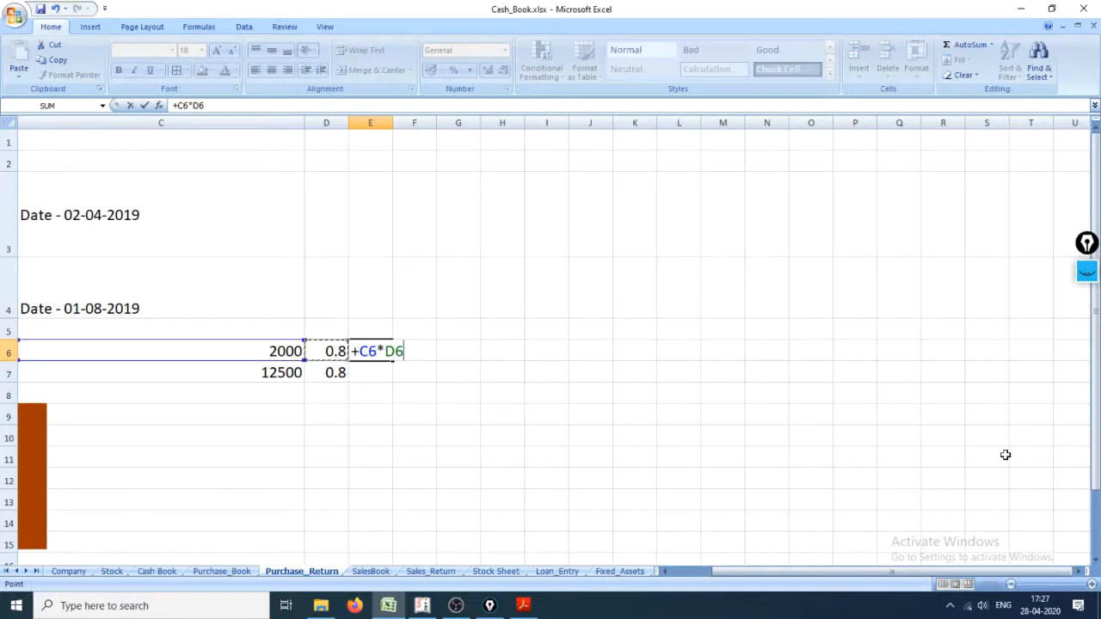
pyautogui.press('Return')
# Step: Calculate the discounted price of a tape recorder in E7 with the formula +C7*D7
pyautogui.write('+')
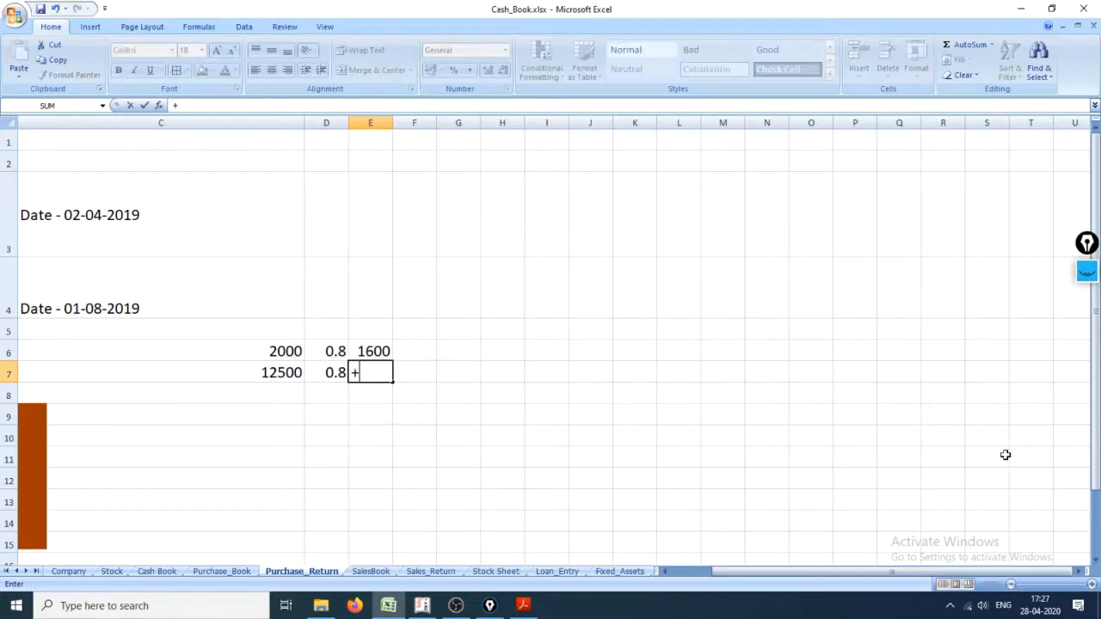
pyautogui.press('Left')
pyautogui.press('Left')
pyautogui.write('*')
pyautogui.press('Left')
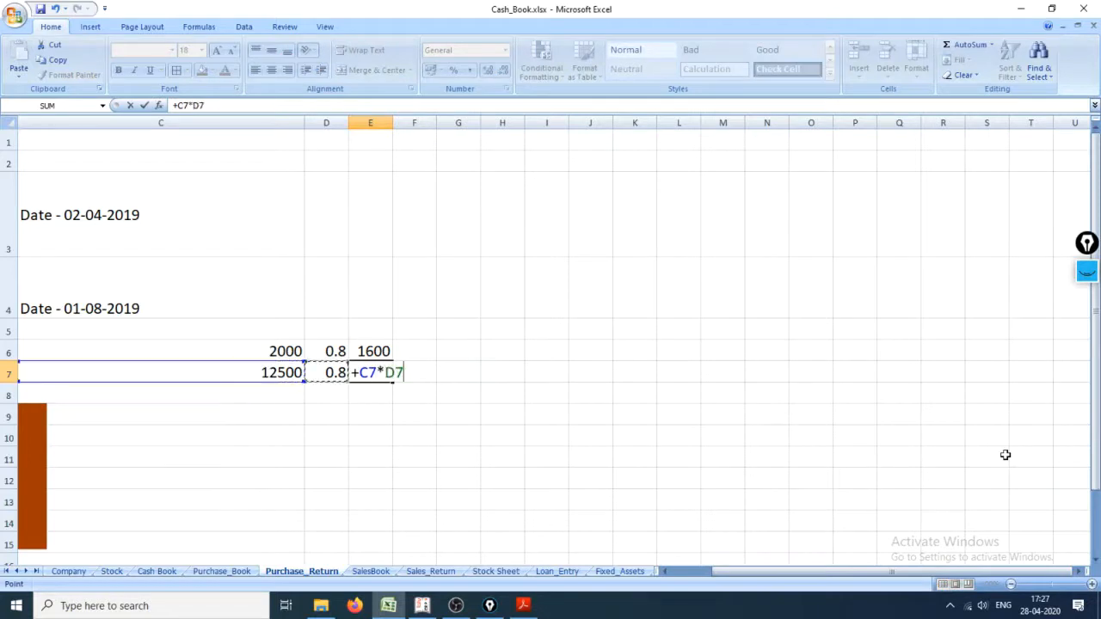
pyautogui.write('+')
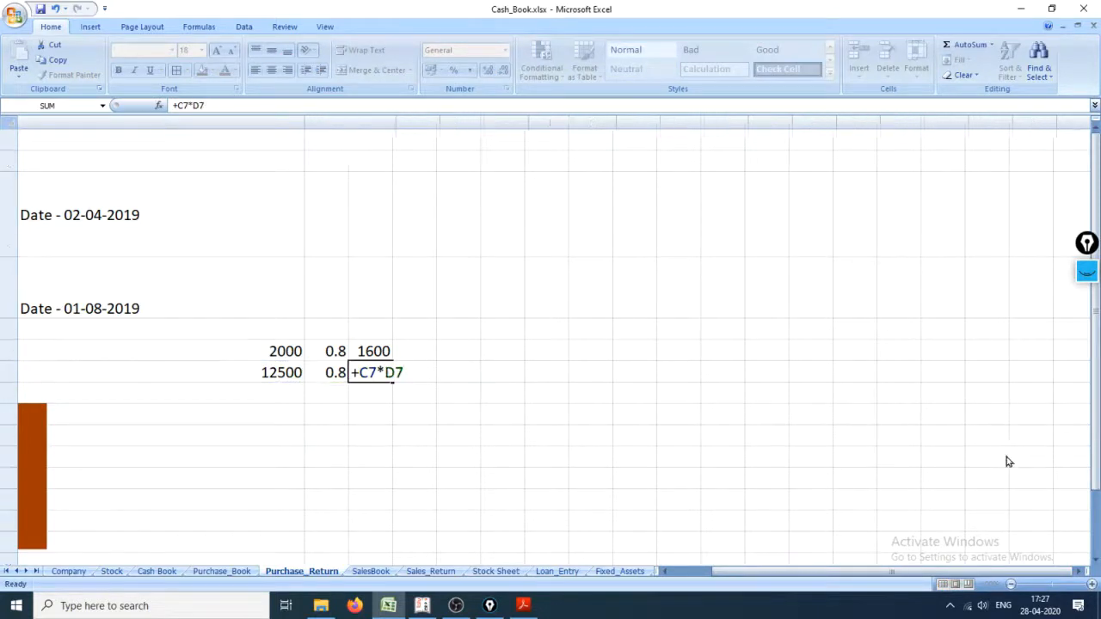
pyautogui.press('Return')
pyautogui.hotkey('alt', '=')
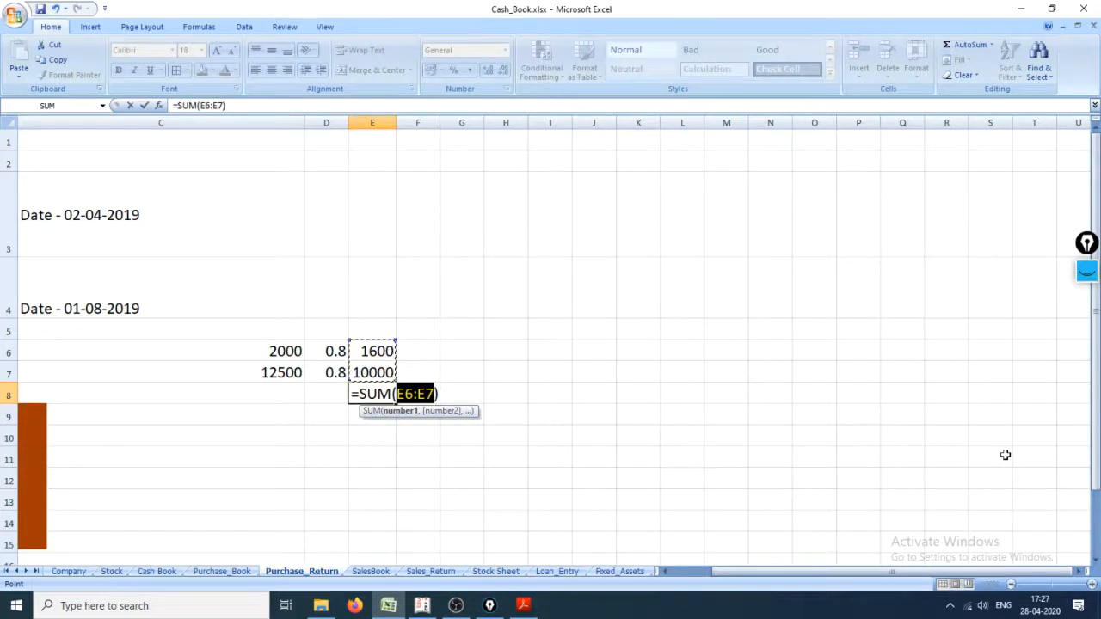
pyautogui.press('Escape')
# Step: Enter the returned quantities 12 in F6 and 8 in F7, beside the discounted prices
pyautogui.press('Up')
pyautogui.press('Up')
pyautogui.press('Left')
pyautogui.press('Home')
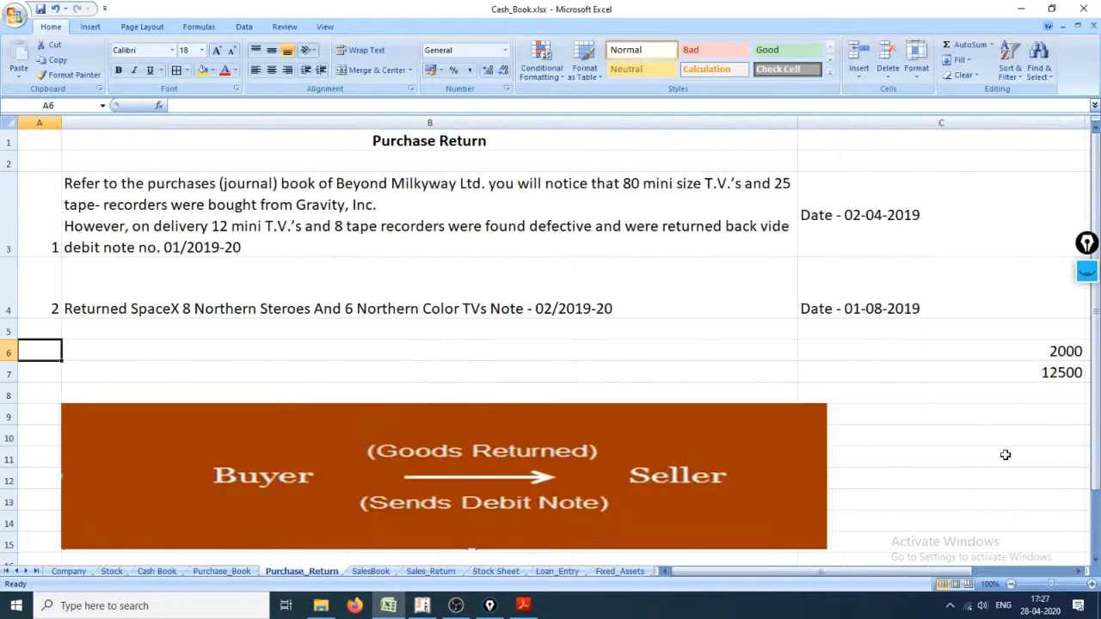
pyautogui.press('Right')
pyautogui.press('Right')
pyautogui.press('Right')
pyautogui.press('Right')
pyautogui.press('Right')
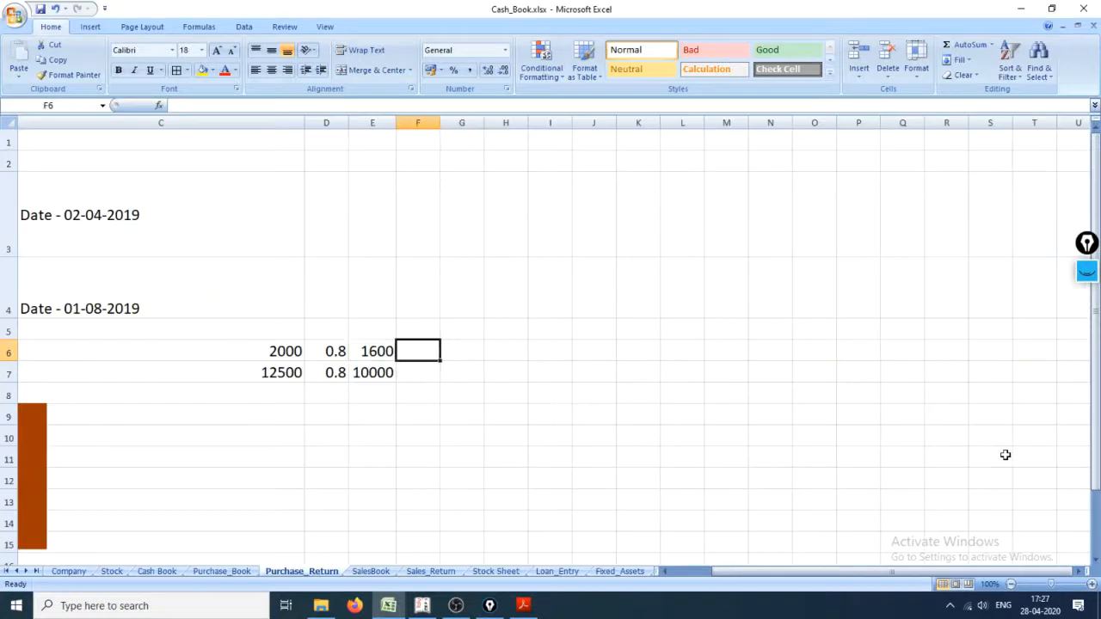
pyautogui.write('12')
pyautogui.press('Return')
pyautogui.write('8')
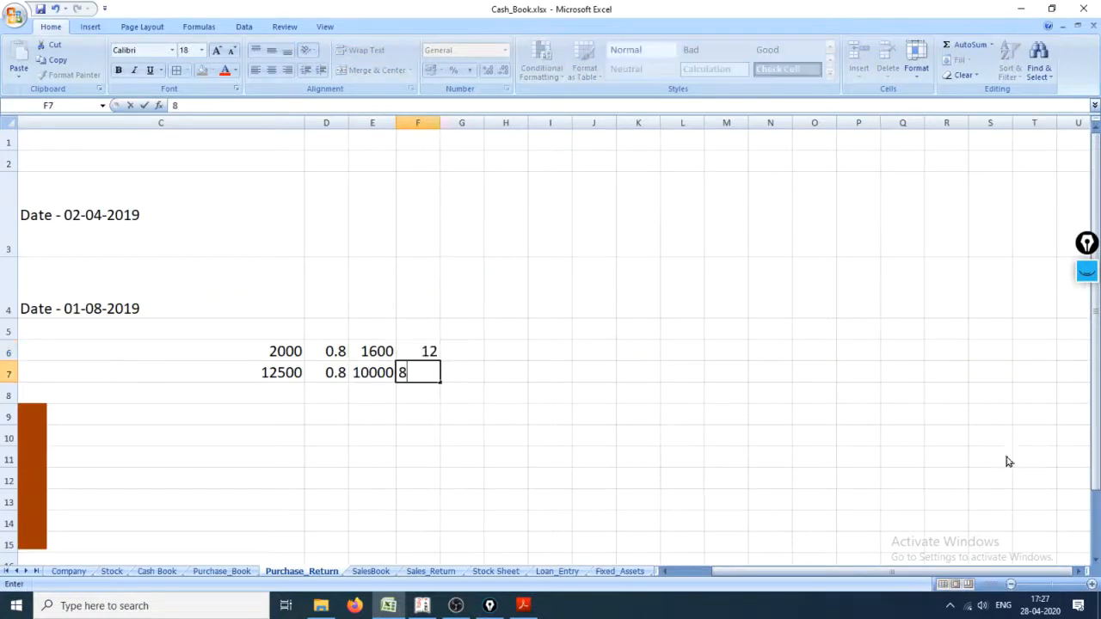
pyautogui.hotkey('ctrl', 'Return')
# Step: Calculate the value of the returned mini T.V.s in G6 with the formula +F6*E6
pyautogui.press('Right')
pyautogui.press('Up')
pyautogui.write('+')
pyautogui.press('Left')
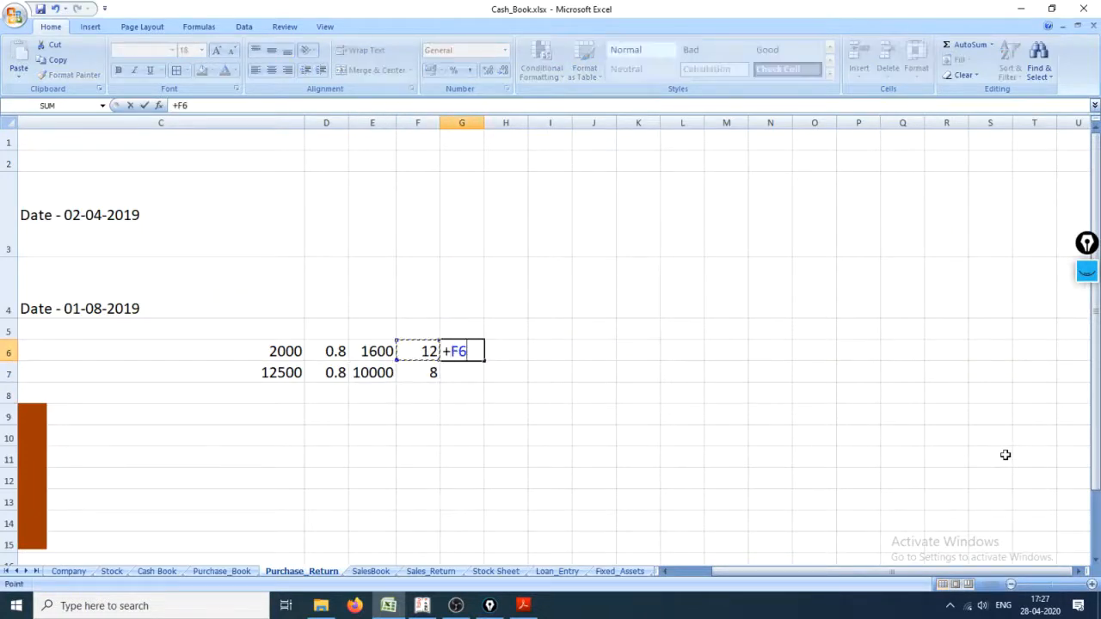
pyautogui.press('Left')
pyautogui.press('Right')
pyautogui.write('*')
pyautogui.press('Left')
pyautogui.press('Left')
pyautogui.press('Return')
# Step: Calculate the value of the returned tape recorders in G7 with the formula +F7*E7
pyautogui.write('+')
pyautogui.press('Left')
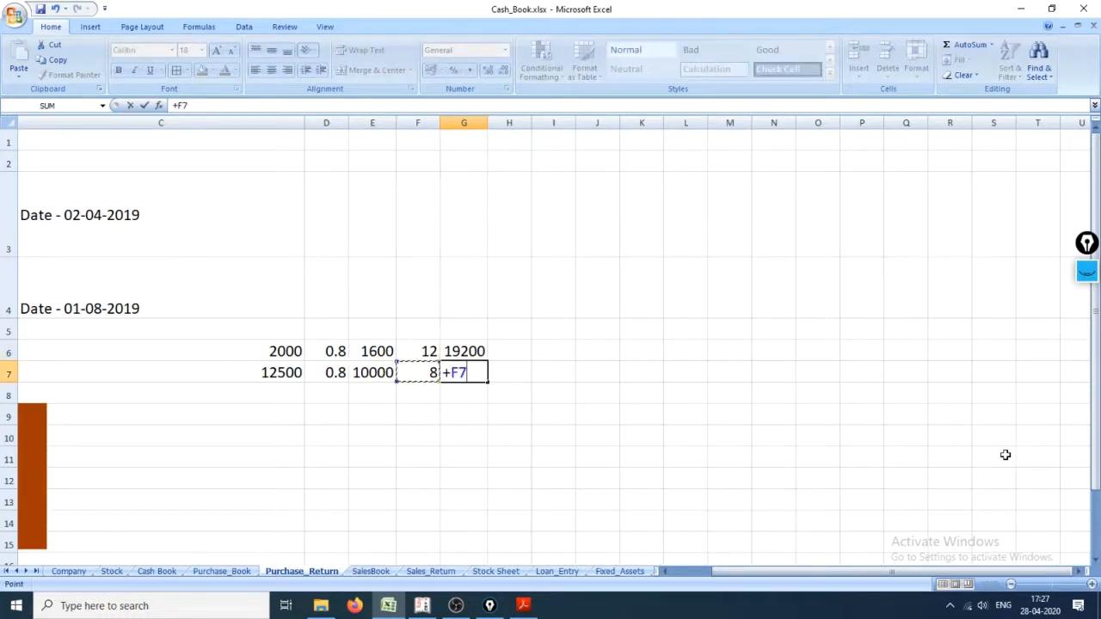
pyautogui.write('*')
pyautogui.press('Left')
pyautogui.press('Left')
pyautogui.press('Return')
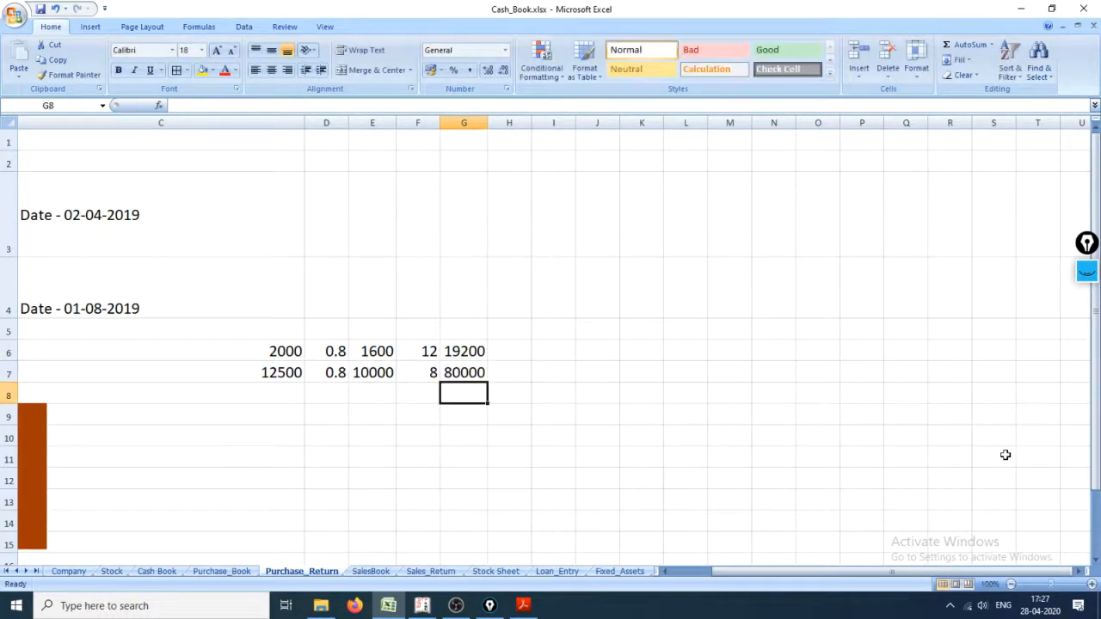
# Step: Total the two return values in G8 with =SUM(G6:G7)
pyautogui.press('Up')
pyautogui.hotkey('shift', 'Up')
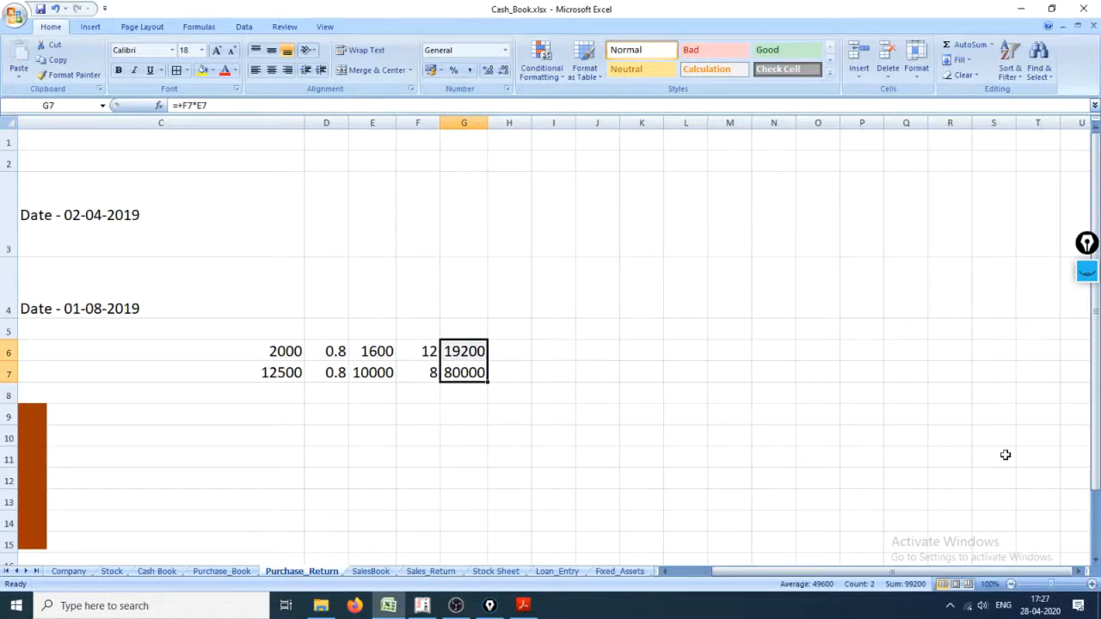
pyautogui.press('Down')
pyautogui.press('Down')
pyautogui.press('Up')
pyautogui.hotkey('alt', '=')
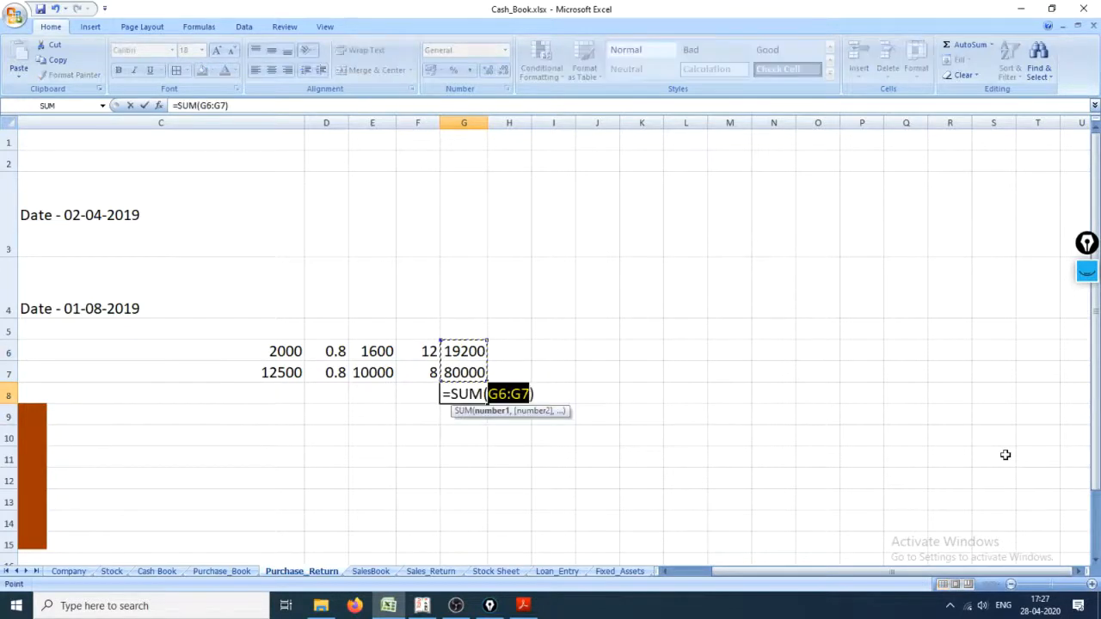
pyautogui.press('Return')
pyautogui.press('Up')
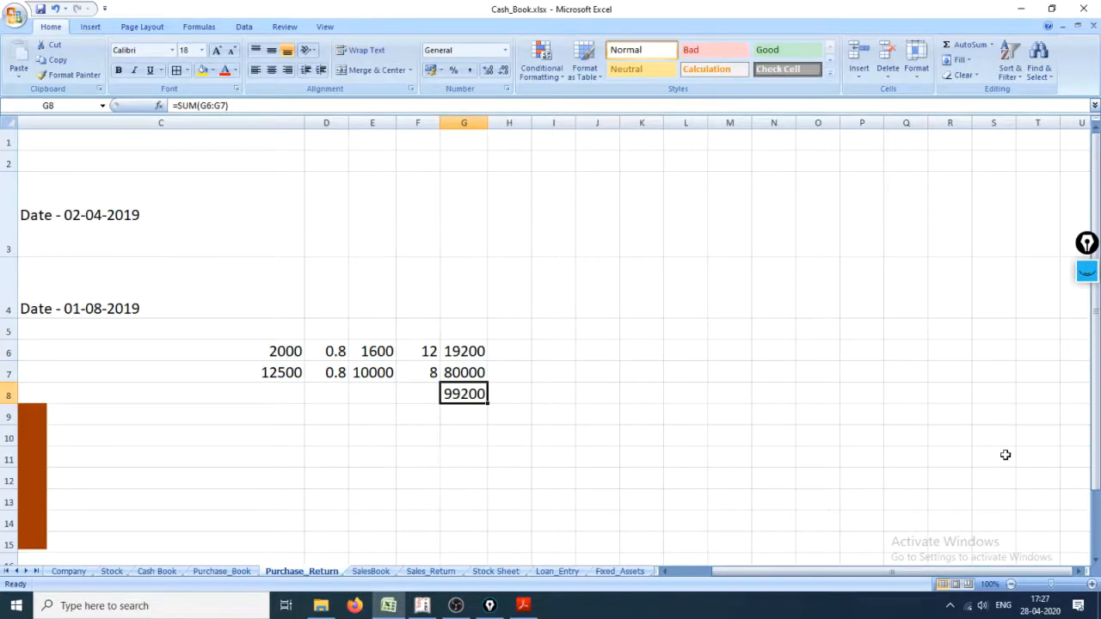
# Step: Switch to Tally.ERP 9, leave the calculator and enter 99200 as the Debit Note's debit amount for Gravity, Inc
pyautogui.hotkey('alt', 'Tab')
pyautogui.hotkey('alt', 'Tab')
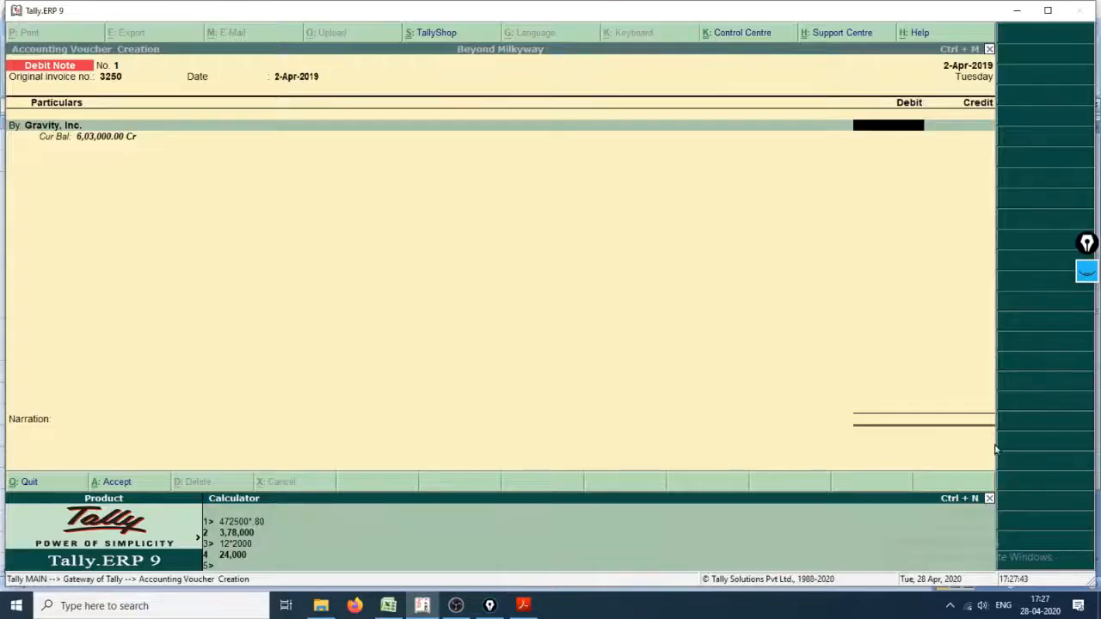
pyautogui.hotkey('ctrl', 'm')
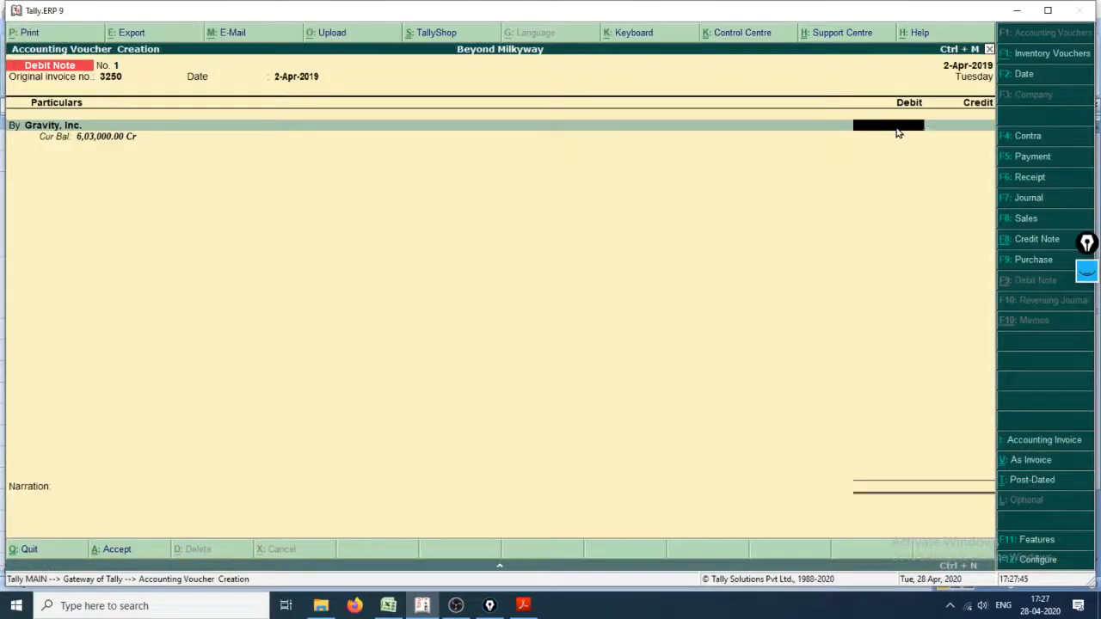
pyautogui.write('99200')
pyautogui.press('Return')
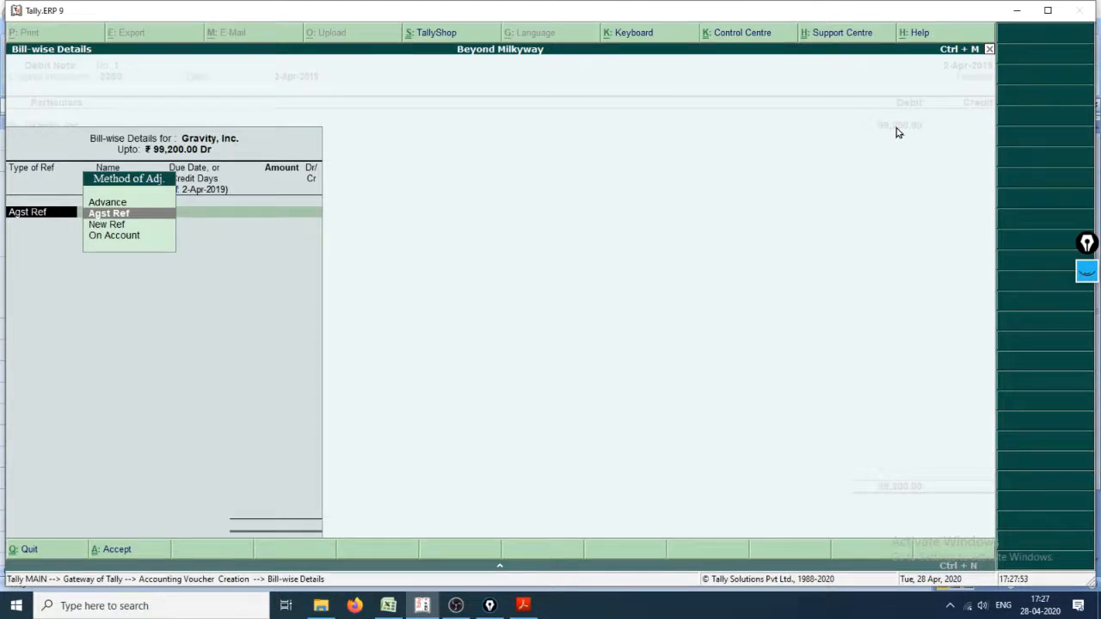
# Step: Allocate the 99,200 debit for Gravity, Inc. as Agst Ref to pending bill 3250
pyautogui.press('Return')
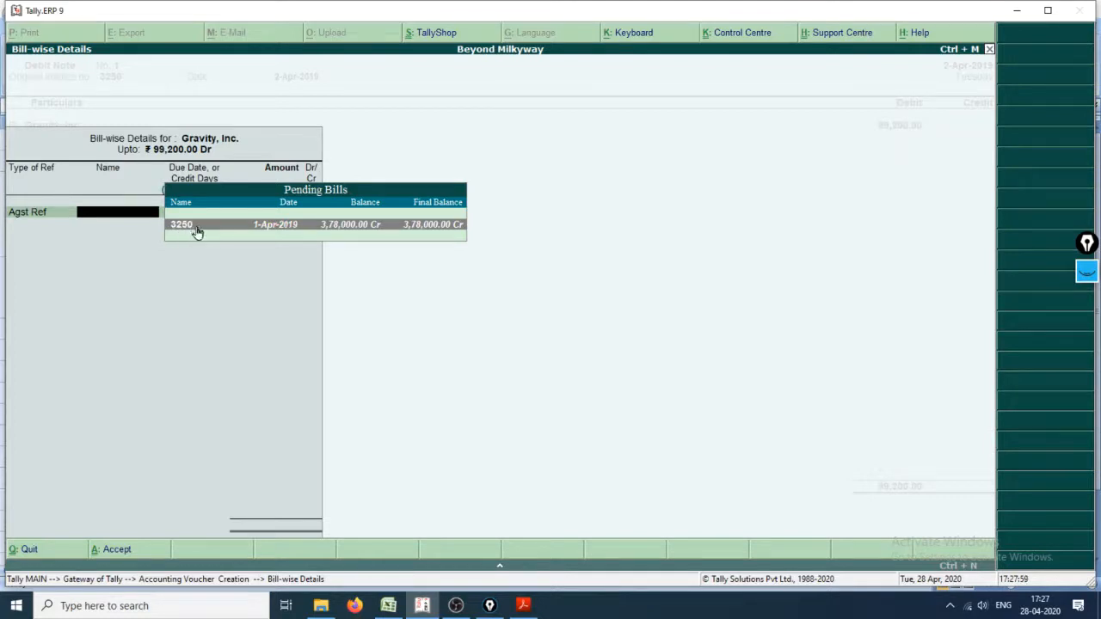
pyautogui.click(257, 225)
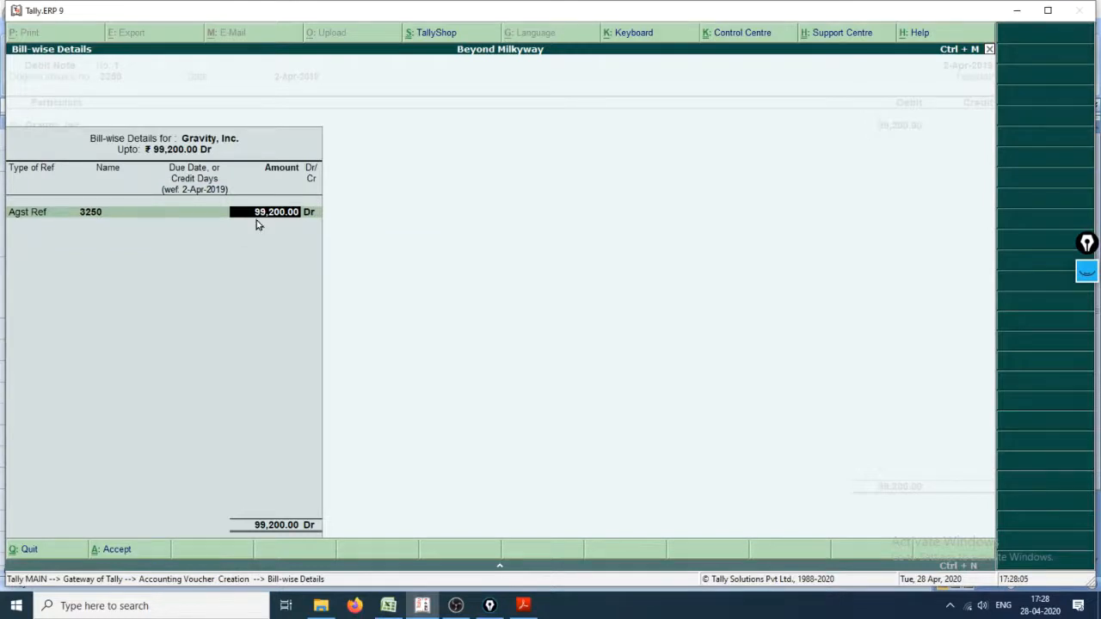
pyautogui.press('Return')
pyautogui.press('Return')
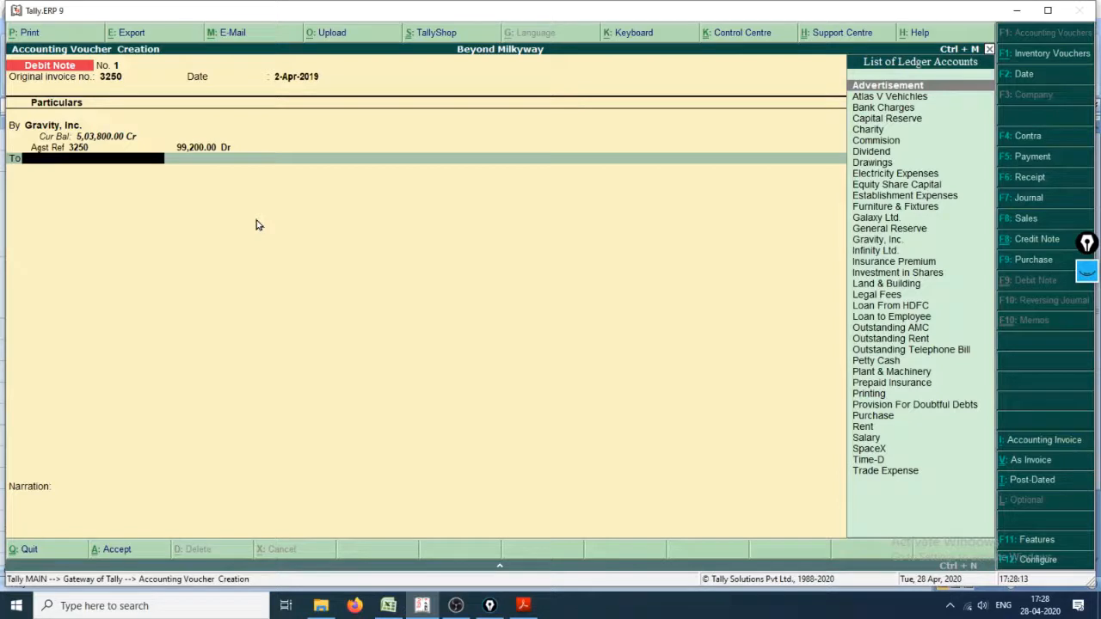
# Step: Choose the Purchase ledger for the Debit Note's first credit line
pyautogui.press('Down')
pyautogui.press('Down')
pyautogui.press('Down')
pyautogui.press('Down')
pyautogui.press('Down')
pyautogui.press('Down')
pyautogui.press('Down')
pyautogui.press('Down')
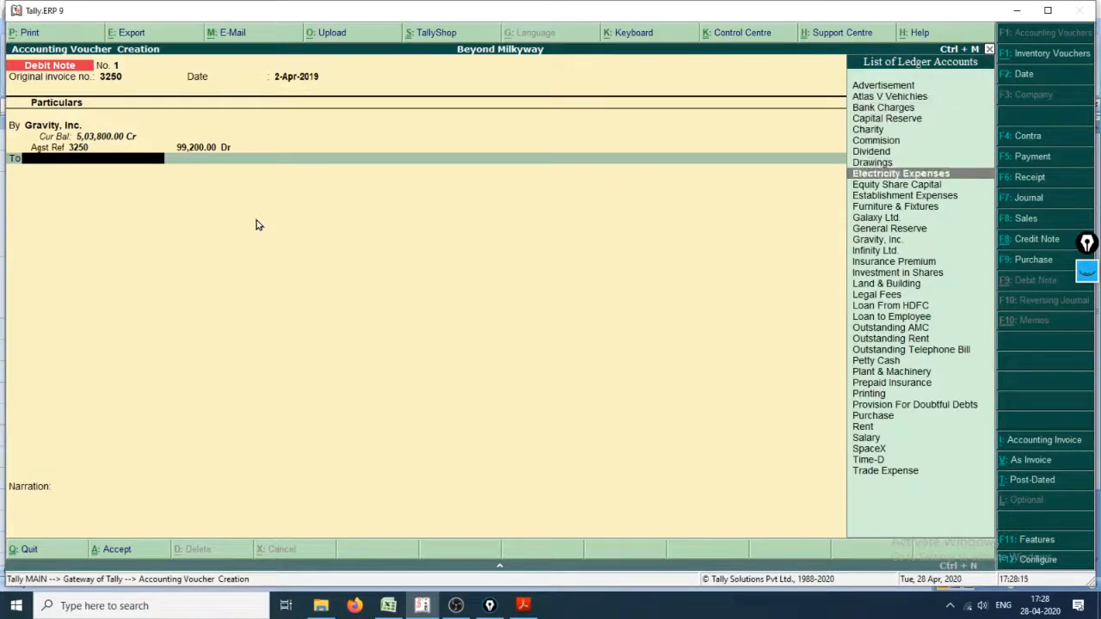
pyautogui.press('Down')
pyautogui.press('Down')
pyautogui.press('Down')
pyautogui.press('Down')
pyautogui.press('Down')
pyautogui.press('Down')
pyautogui.press('Down')
pyautogui.press('Down')
pyautogui.press('Down')
pyautogui.press('Down')
pyautogui.press('Down')
pyautogui.press('Down')
pyautogui.press('Down')
pyautogui.press('Down')
pyautogui.press('Down')
pyautogui.press('Down')
pyautogui.press('Down')
pyautogui.press('Down')
pyautogui.press('Down')
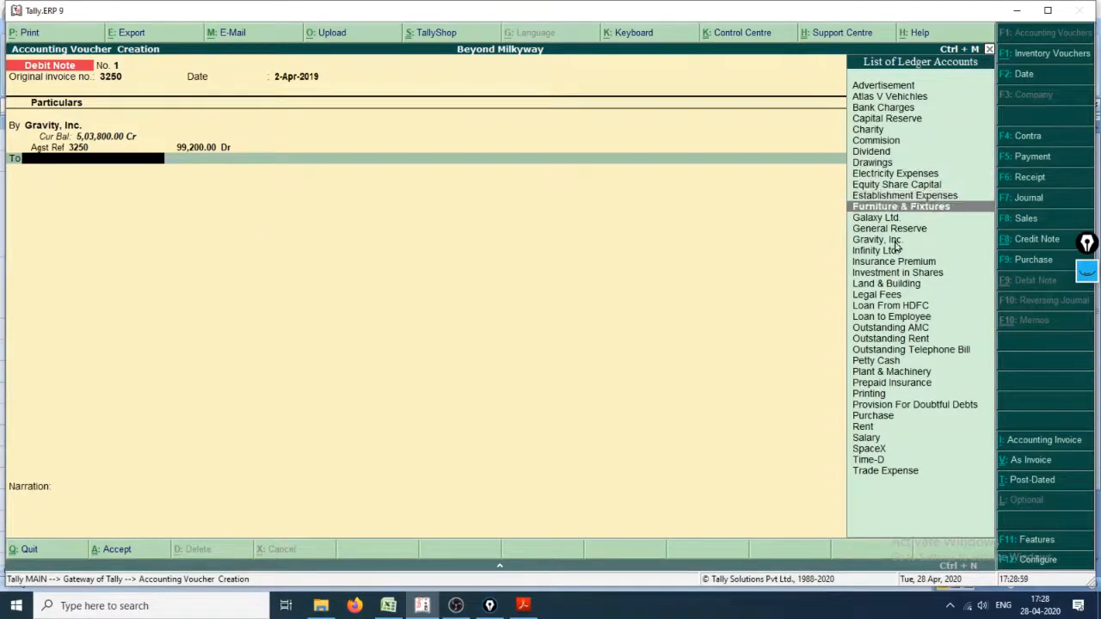
pyautogui.press('Down')
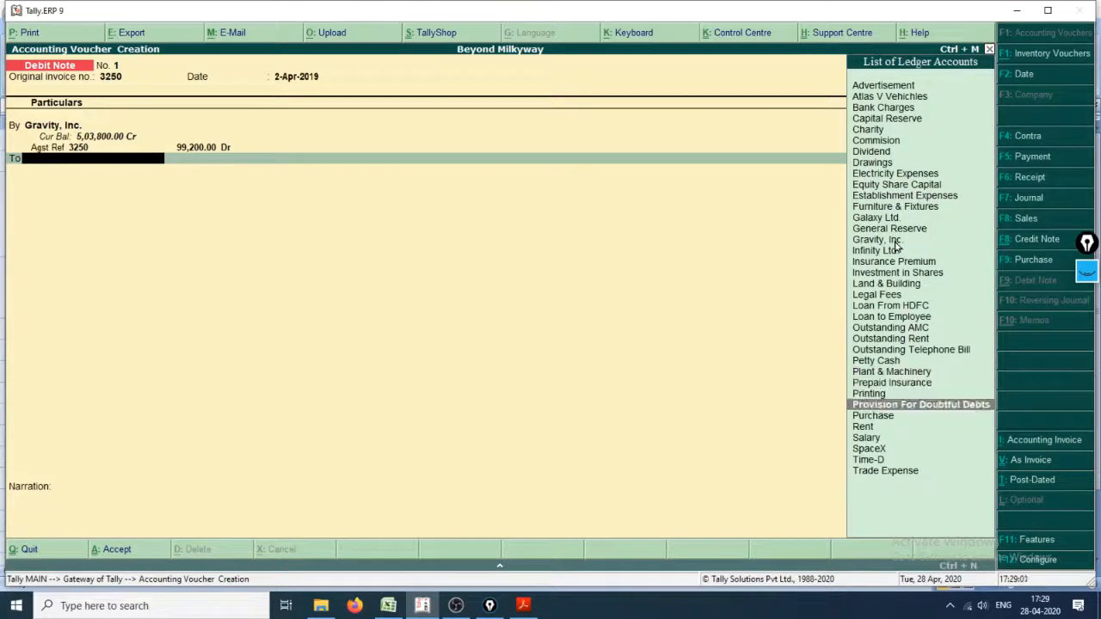
pyautogui.press('Down')
pyautogui.press('Return')
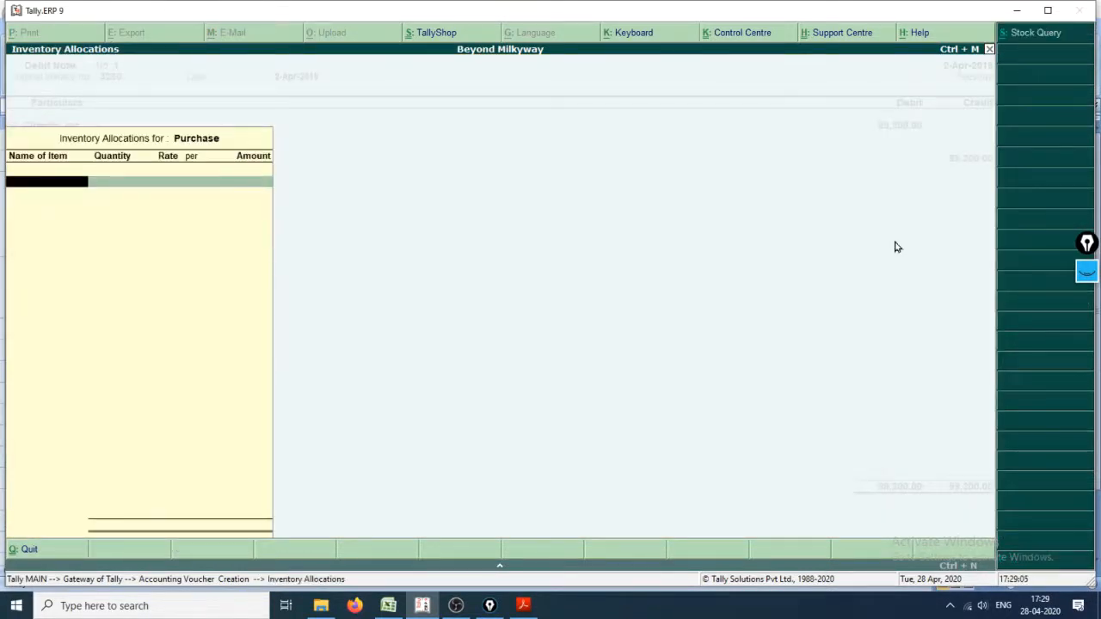
# Step: Switch to Cash_Book.xlsx and review the Purchase_Return entry for the goods and quantities returned to Gravity, Inc
pyautogui.hotkey('alt', 'Tab')
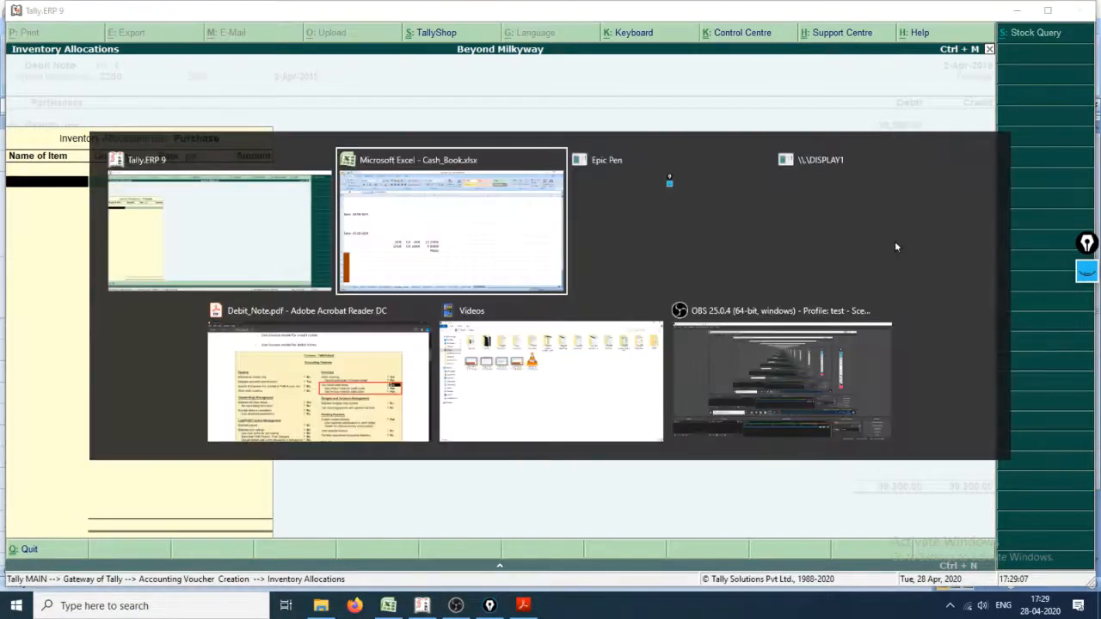
pyautogui.press('Left')
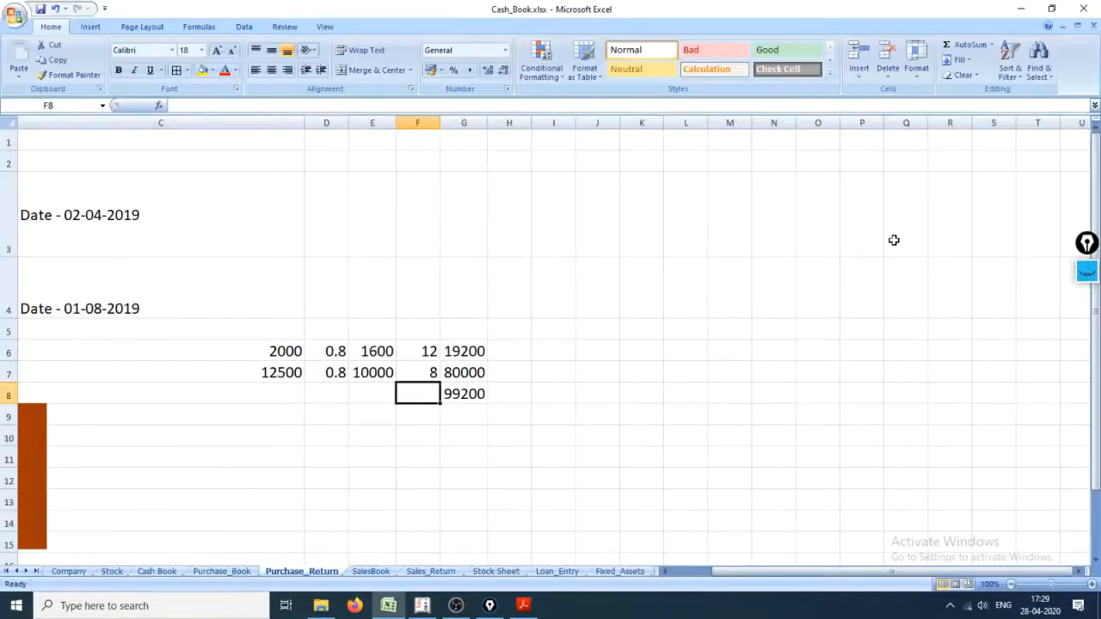
pyautogui.press('Home')
pyautogui.press('Up')
pyautogui.press('Up')
pyautogui.press('Up')
pyautogui.press('Up')
pyautogui.press('Up')
pyautogui.press('Right')
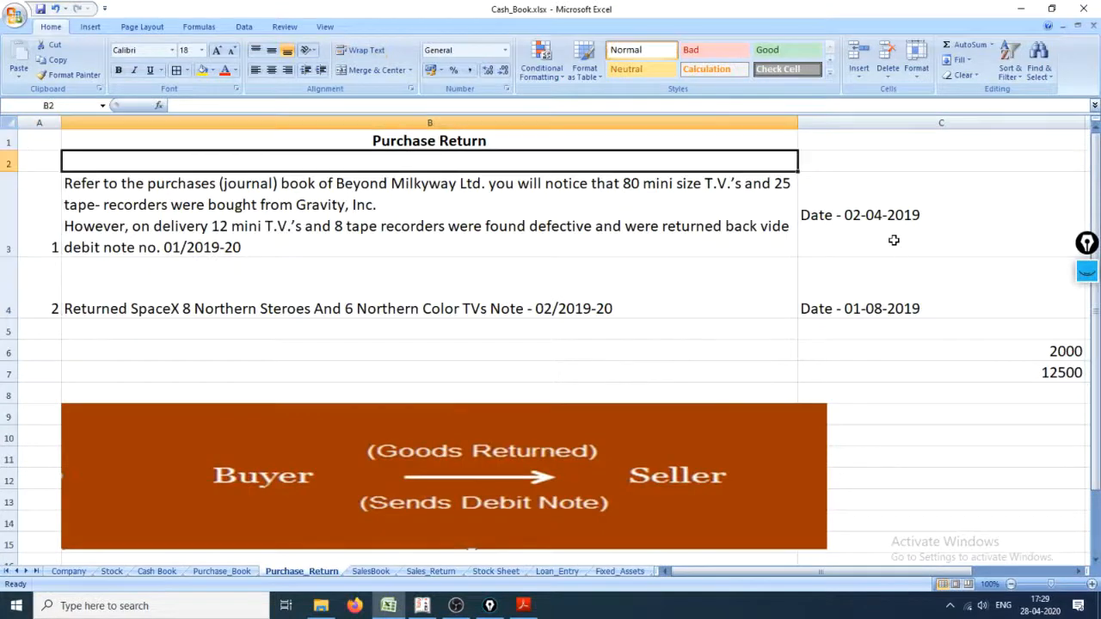
pyautogui.press('Right')
pyautogui.press('Right')
pyautogui.press('Right')
pyautogui.press('Right')
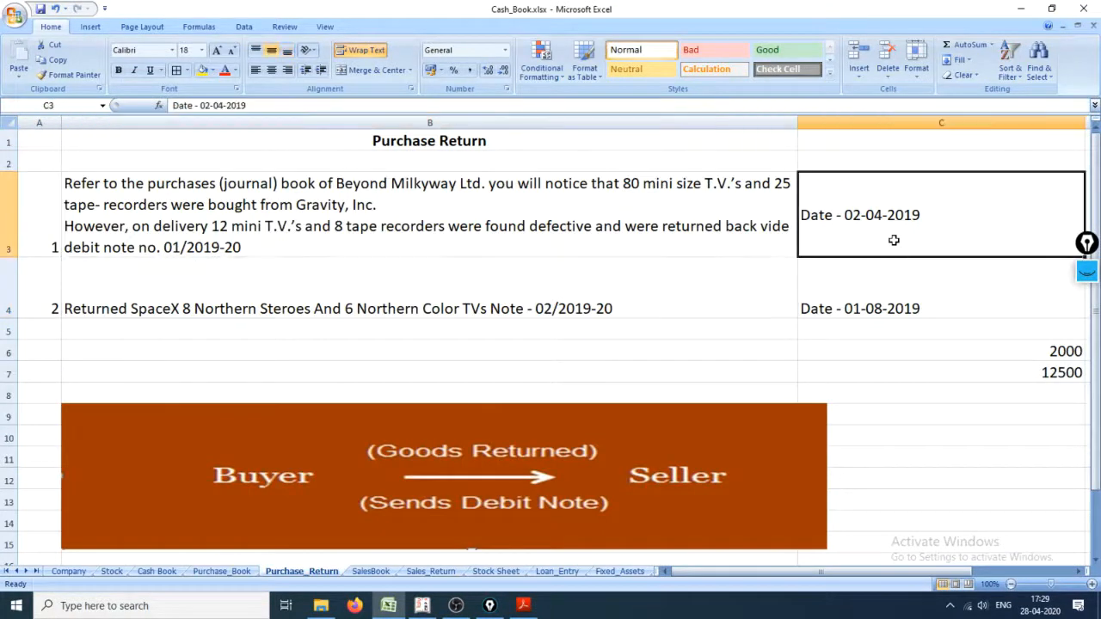
pyautogui.press('Down')
pyautogui.press('Down')
pyautogui.press('Left')
pyautogui.press('Left')
pyautogui.press('Left')
pyautogui.press('Left')
pyautogui.press('Left')
pyautogui.press('Up')
pyautogui.press('Up')
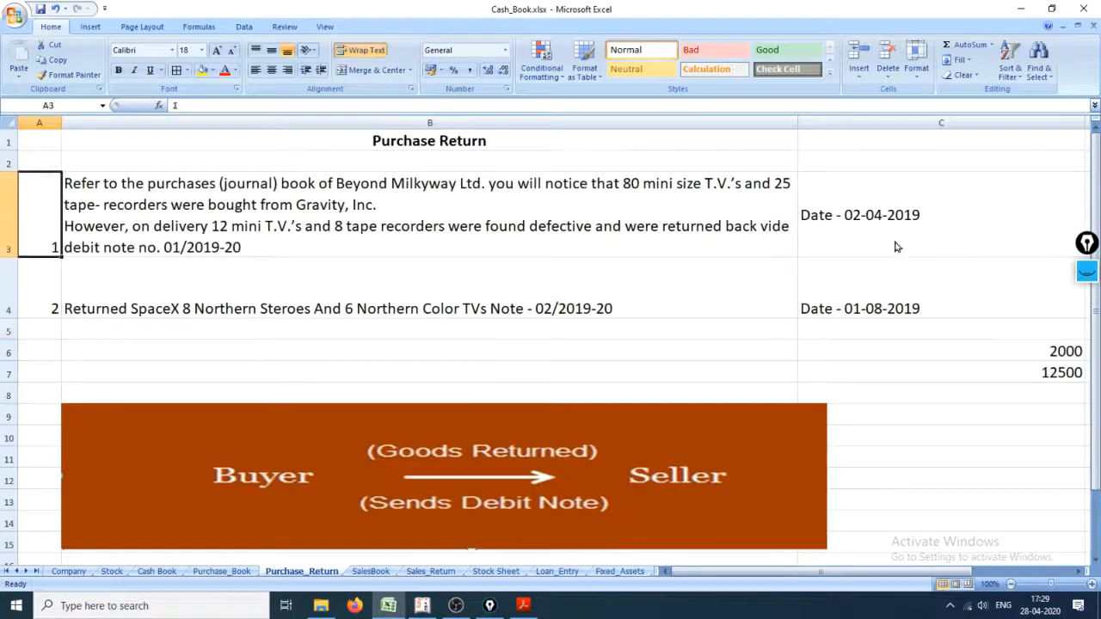
pyautogui.press('Right')
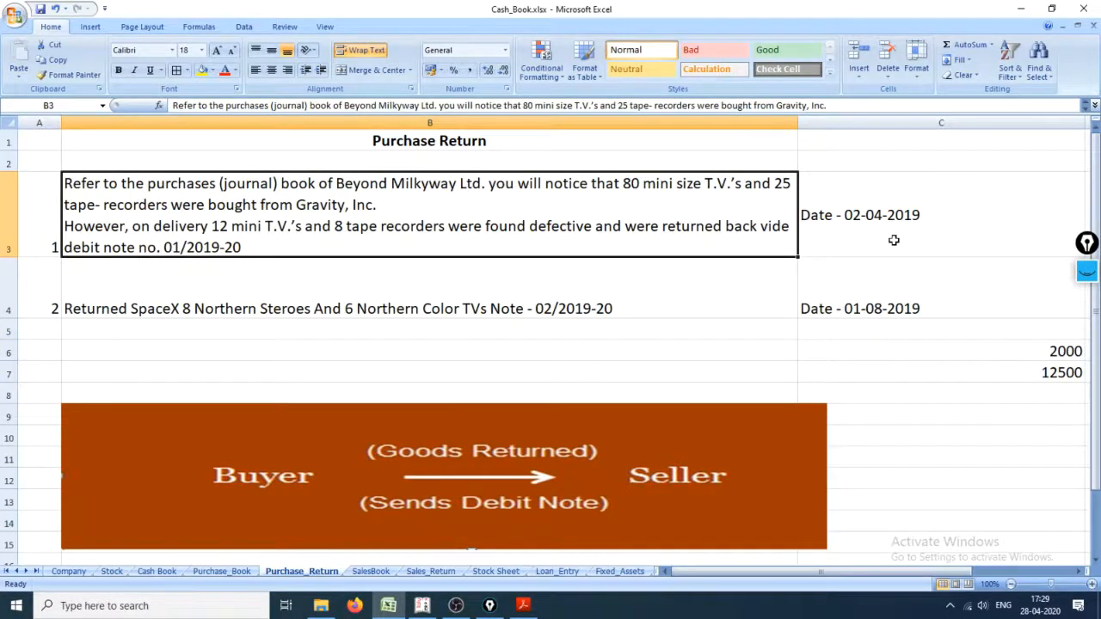
# Step: Switch back to Tally.ERP 9 and allocate 12 pieces of Mini Size T.V. from the SriHarikota godown
pyautogui.hotkey('alt', 'Tab')
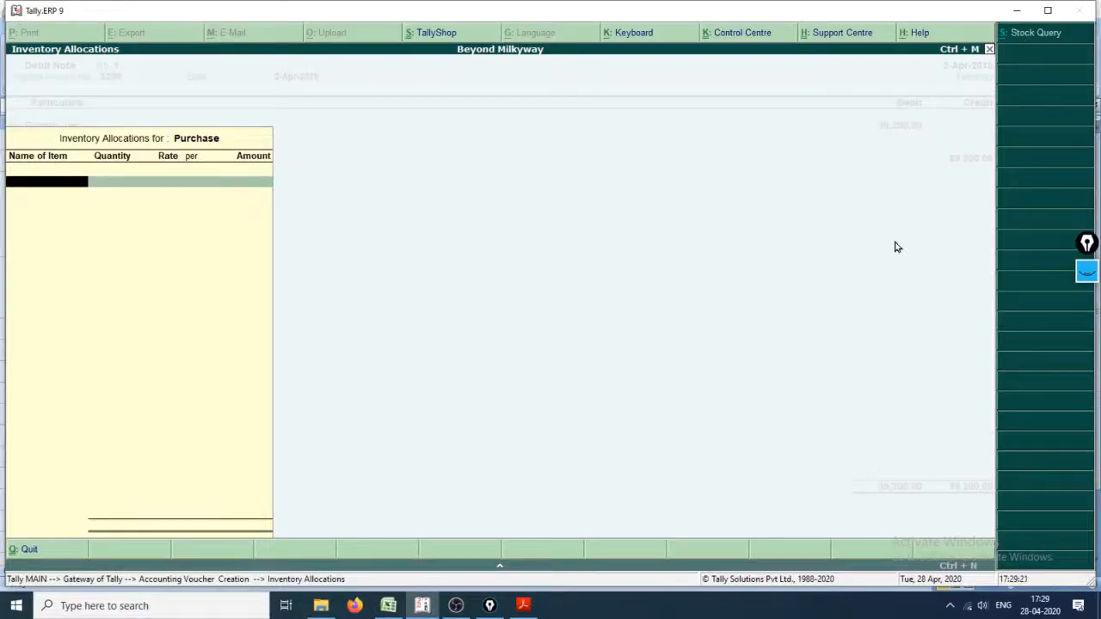
pyautogui.write('Mi')
pyautogui.press('Return')
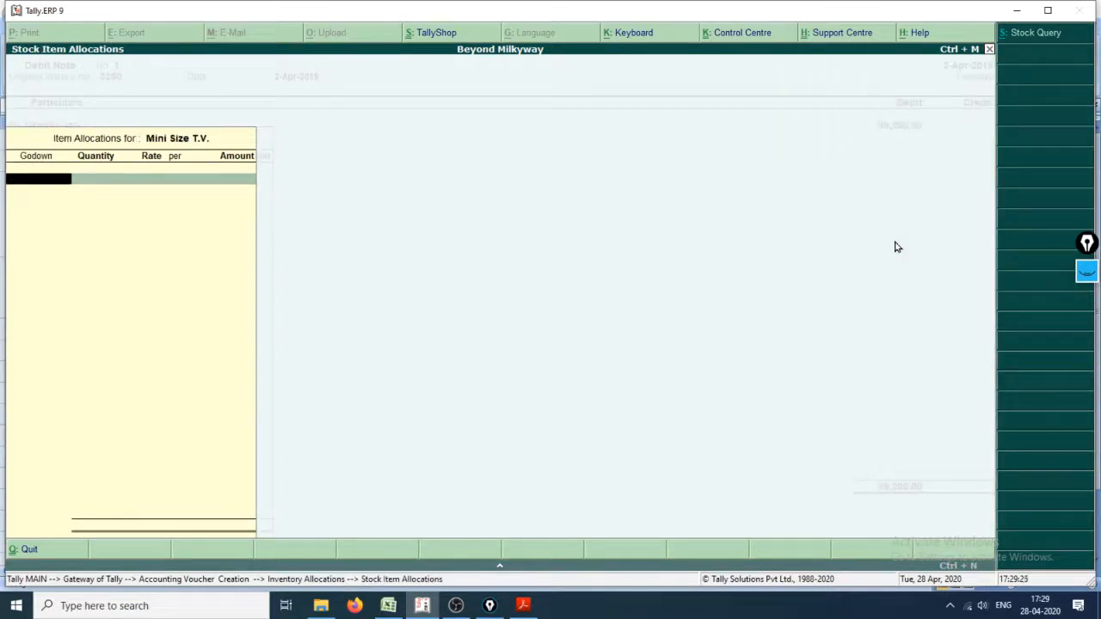
pyautogui.write('Sr')
pyautogui.press('Return')
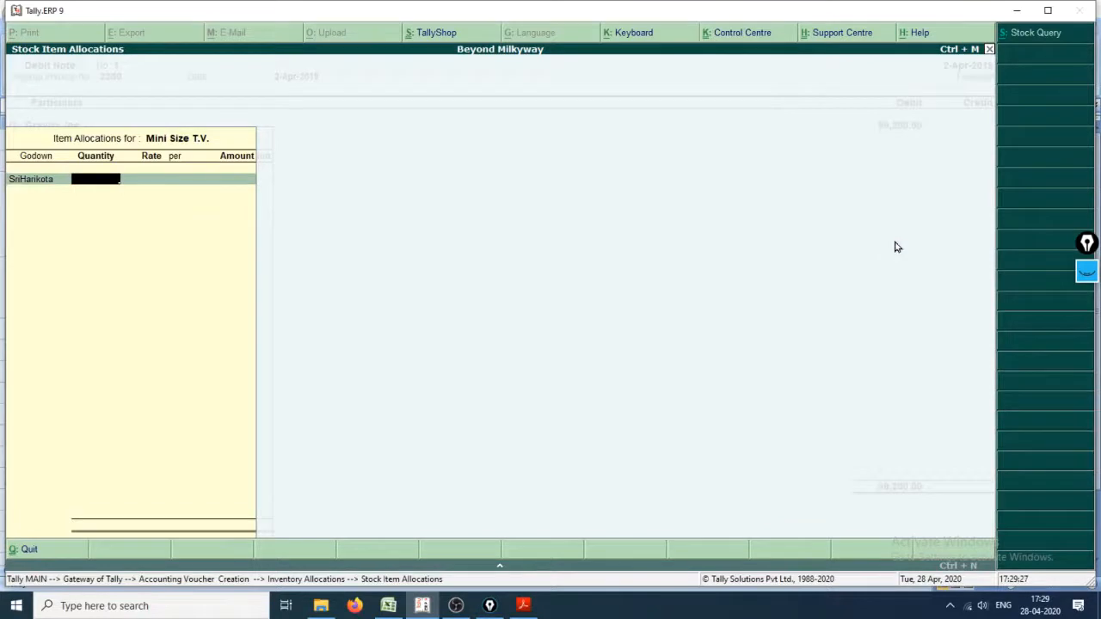
pyautogui.press('Return')
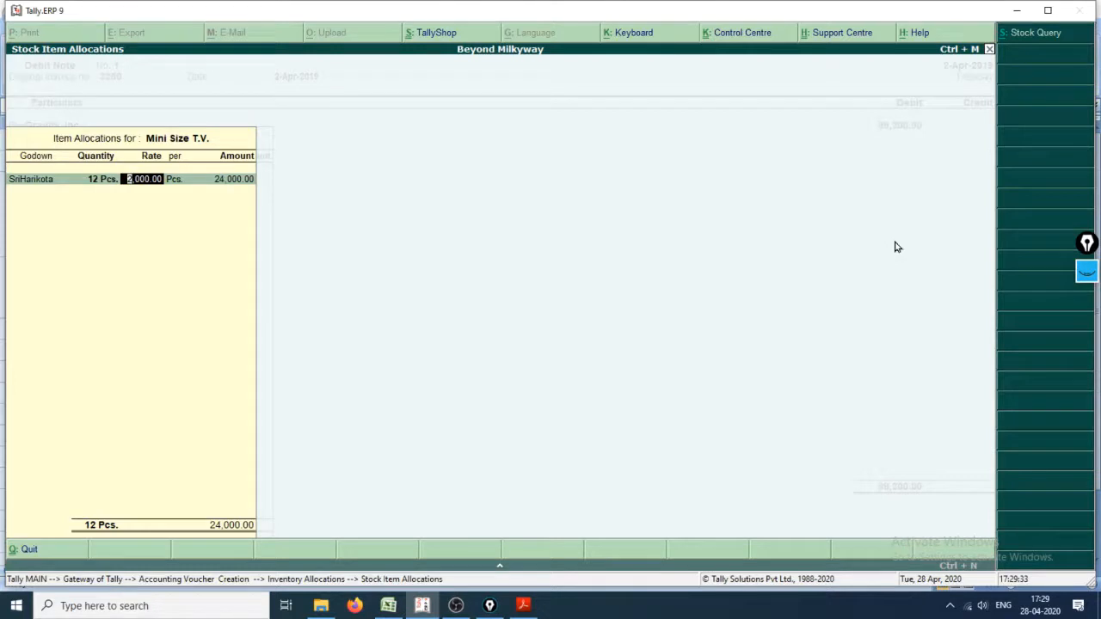
# Step: Set the Mini Size T.V. rate to 1,600 per piece and complete its inventory allocation
pyautogui.write('1,600')
pyautogui.press('Return')
pyautogui.press('Return')
pyautogui.press('Return')
pyautogui.press('Return')
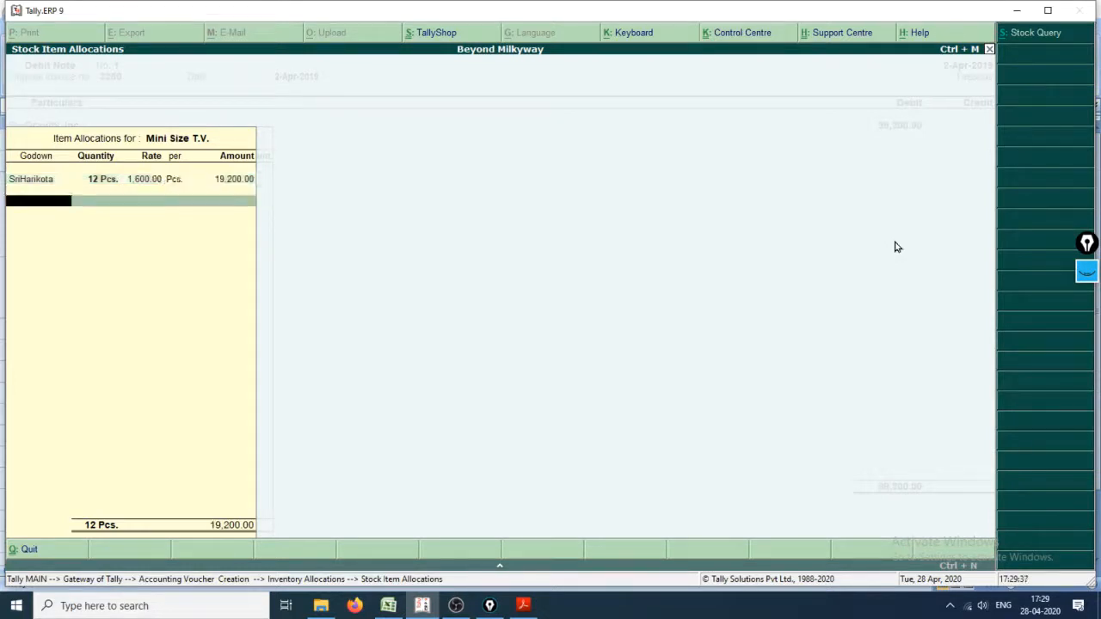
pyautogui.press('Return')
pyautogui.press('Return')
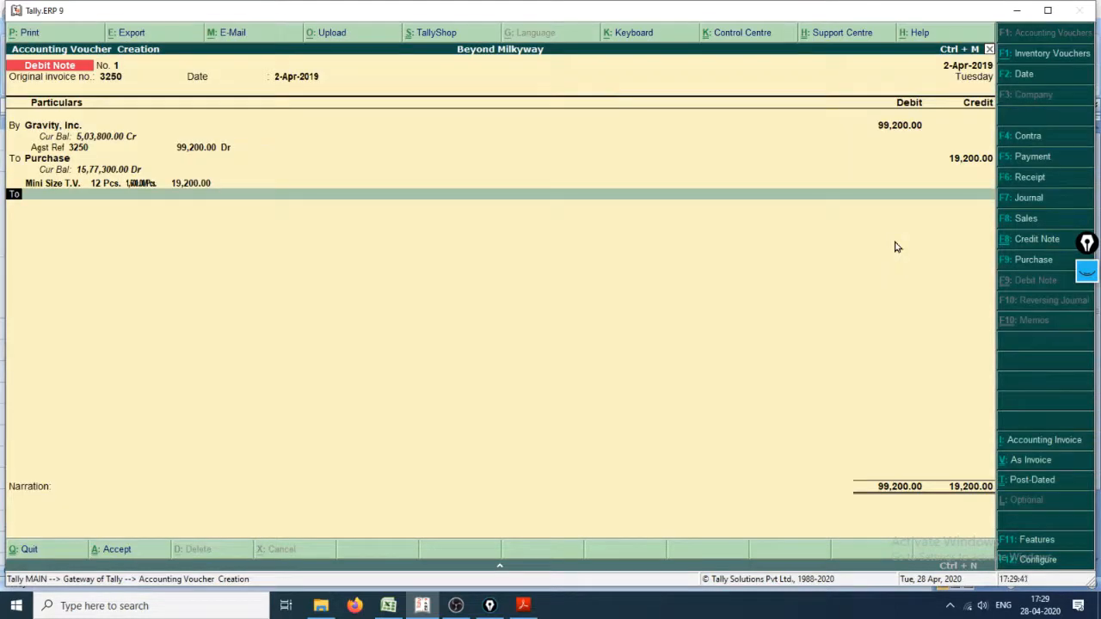
# Step: Add a second credit line to the Debit Note with the Purchase ledger
pyautogui.press('Return')
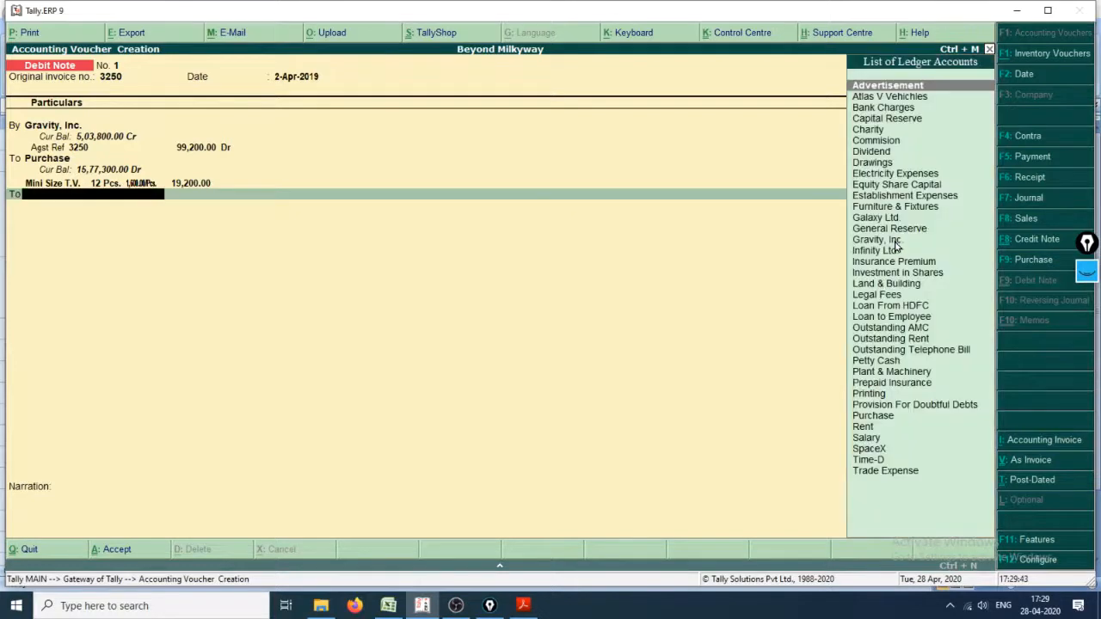
pyautogui.press('Down')
pyautogui.press('Down')
pyautogui.press('Down')
pyautogui.press('Down')
pyautogui.press('Down')
pyautogui.press('Down')
pyautogui.press('Down')
pyautogui.press('Down')
pyautogui.press('Down')
pyautogui.press('Down')
pyautogui.press('Down')
pyautogui.press('Down')
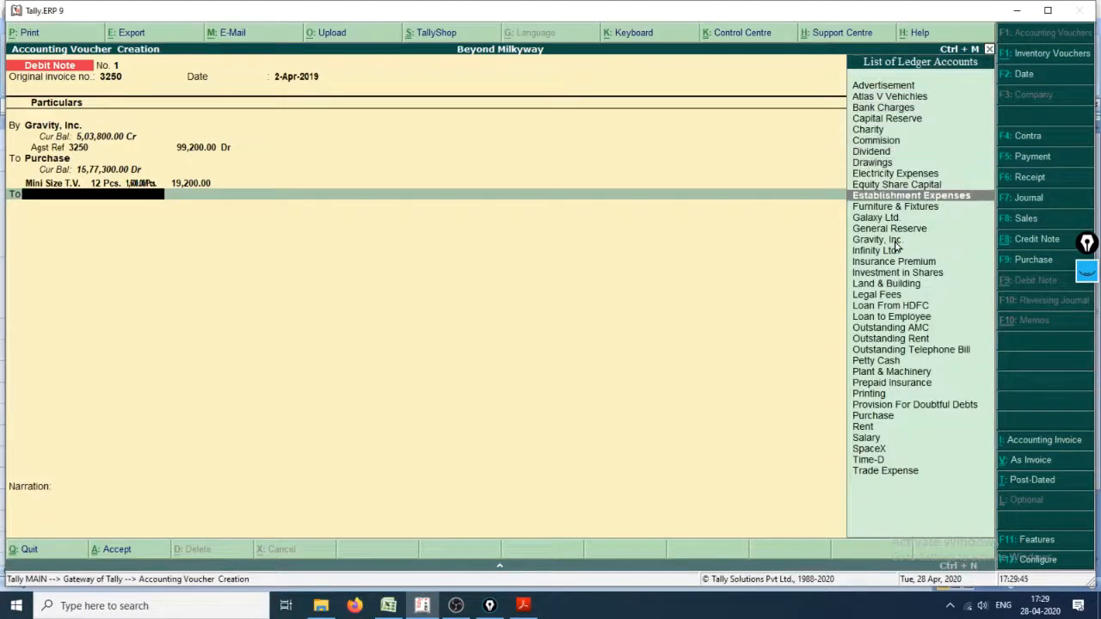
pyautogui.press('Down')
pyautogui.press('Down')
pyautogui.press('Down')
pyautogui.press('Down')
pyautogui.press('Down')
pyautogui.press('Down')
pyautogui.press('Down')
pyautogui.press('Down')
pyautogui.press('Down')
pyautogui.press('Down')
pyautogui.press('Down')
pyautogui.press('Down')
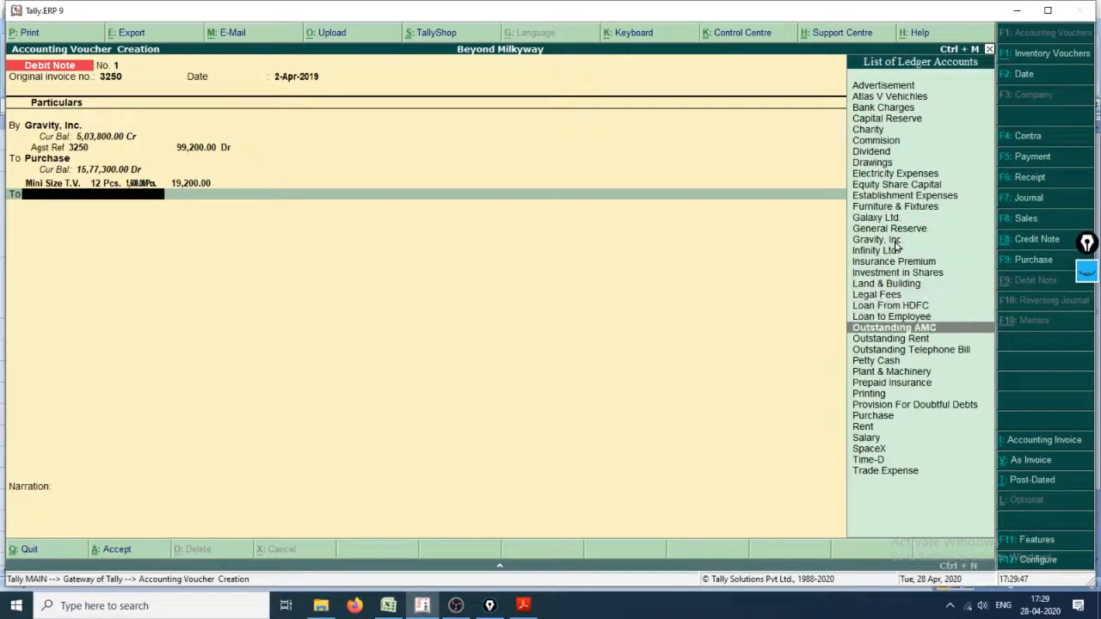
pyautogui.press('Down')
pyautogui.press('Down')
pyautogui.press('Down')
pyautogui.press('Down')
pyautogui.press('Down')
pyautogui.press('Down')
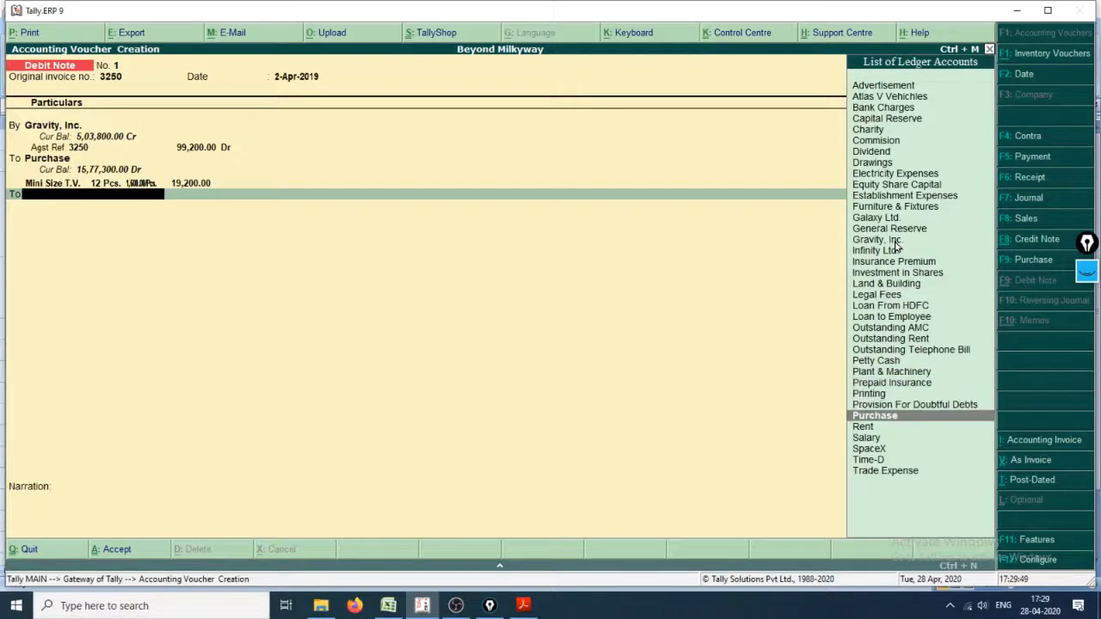
pyautogui.press('Return')
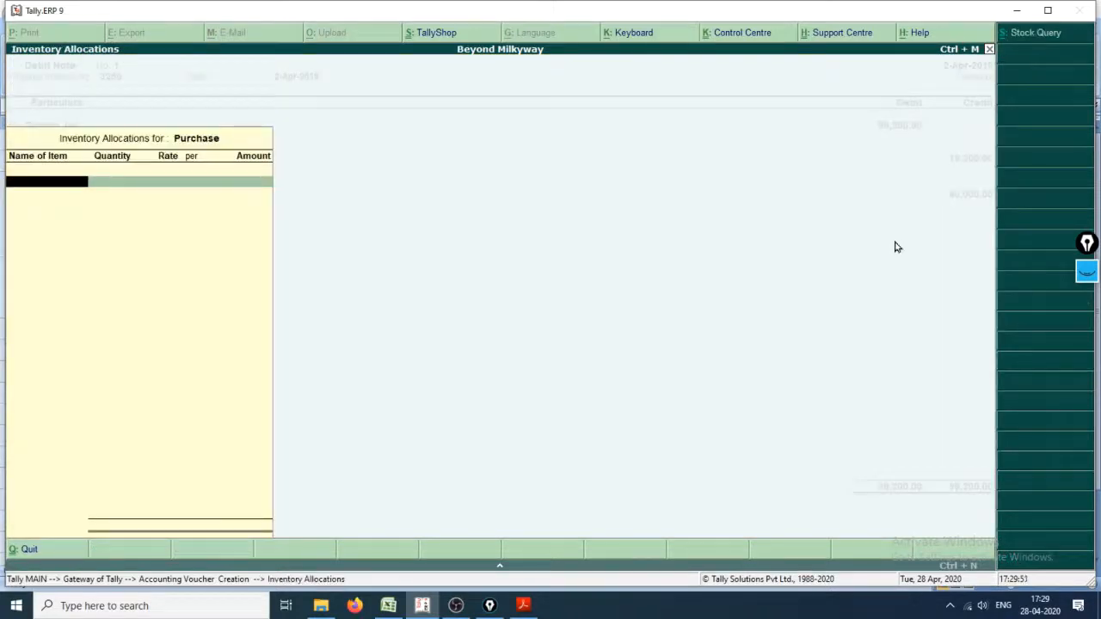
# Step: Allocate 8 pieces of Tape Recorders from the SriHarikota godown, checking the item and quantity in Cash_Book.xlsx
pyautogui.hotkey('alt', 'Tab')
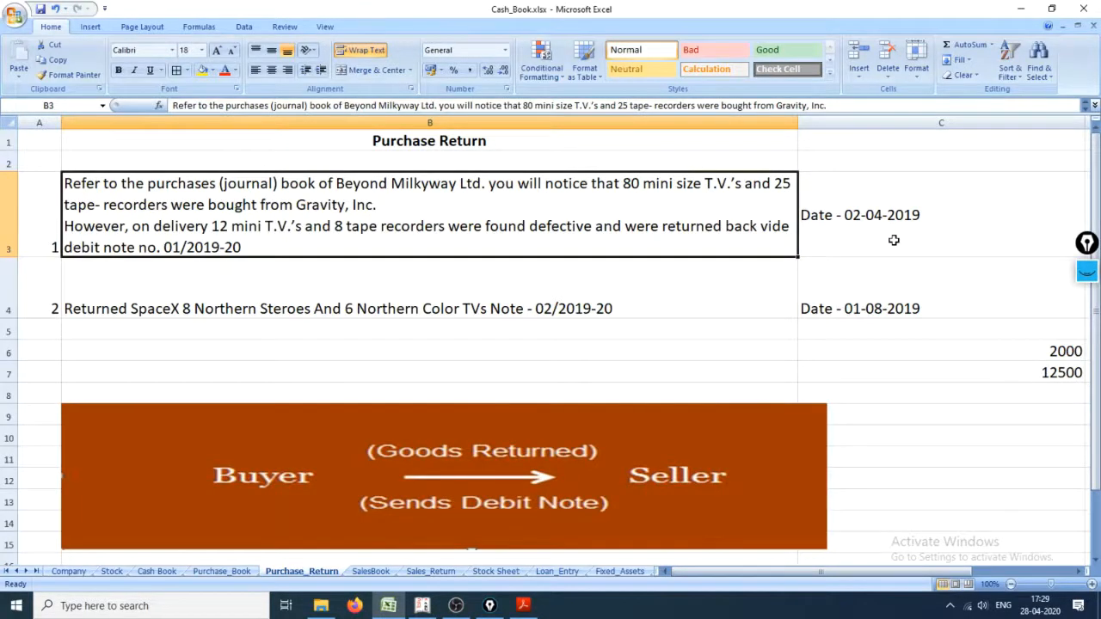
pyautogui.hotkey('alt', 'Tab')
pyautogui.write('Ta')
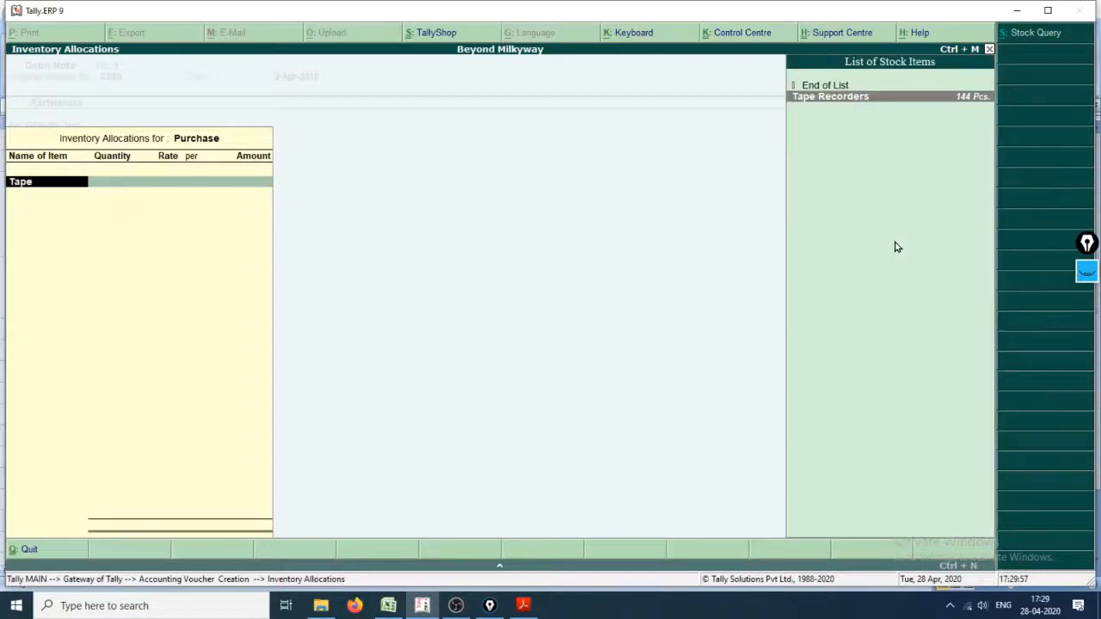
pyautogui.press('Return')
pyautogui.write('S')
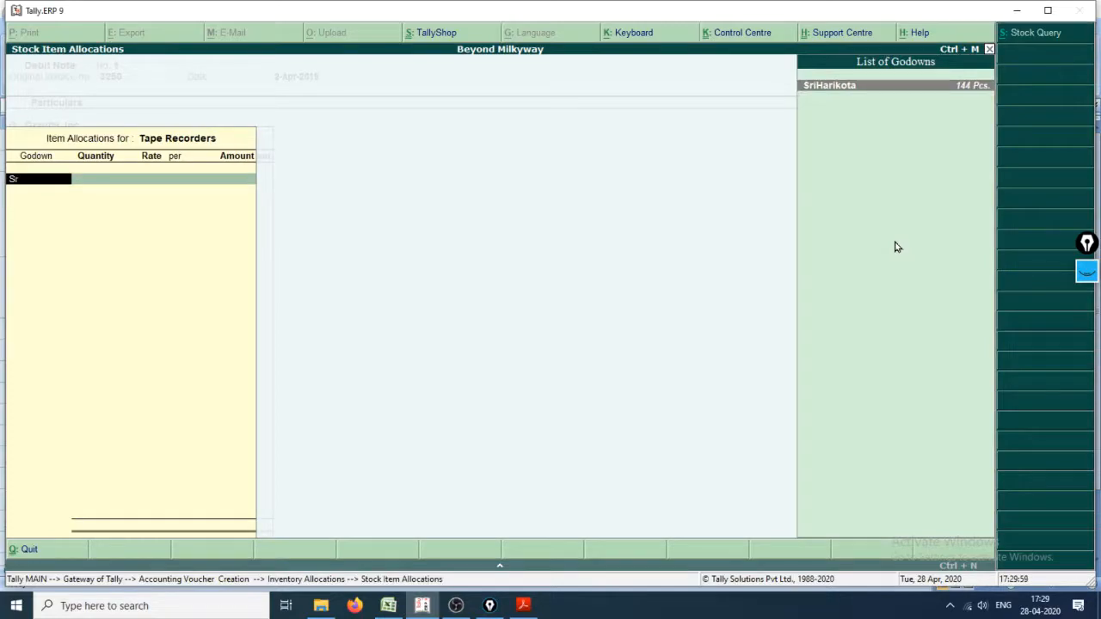
pyautogui.write('r')
pyautogui.press('Return')
pyautogui.hotkey('alt', 'Tab')
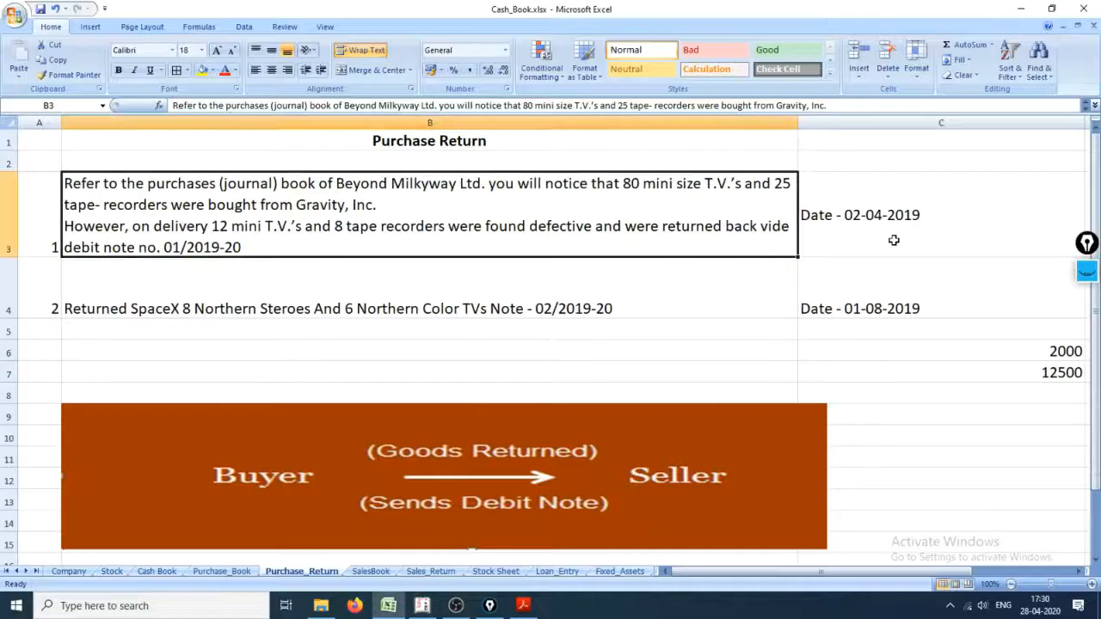
pyautogui.hotkey('alt', 'Tab')
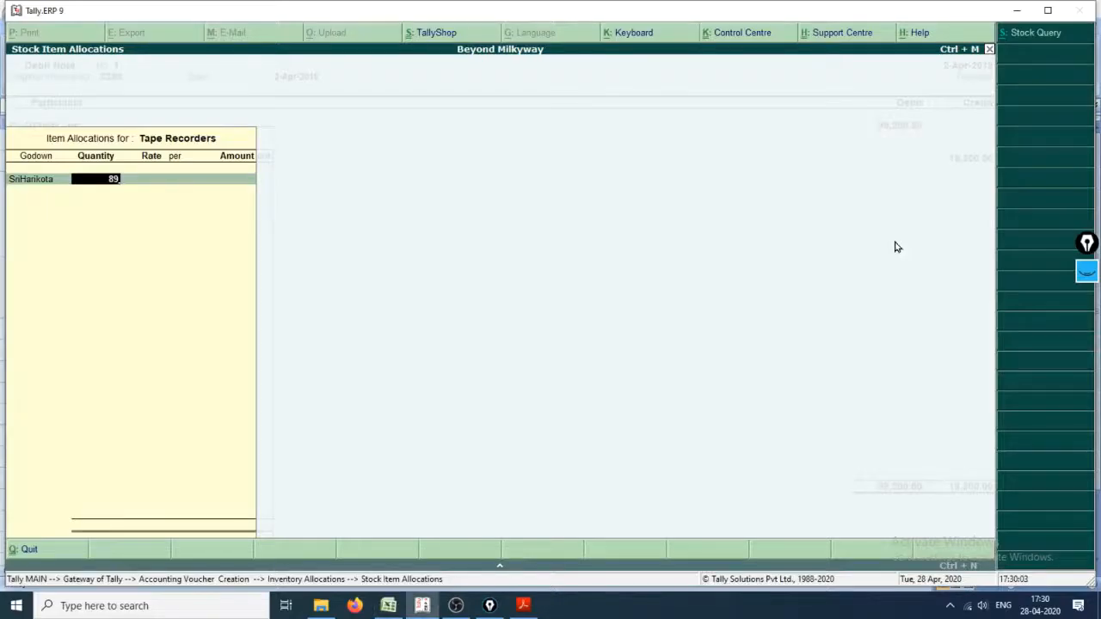
pyautogui.press('Return')
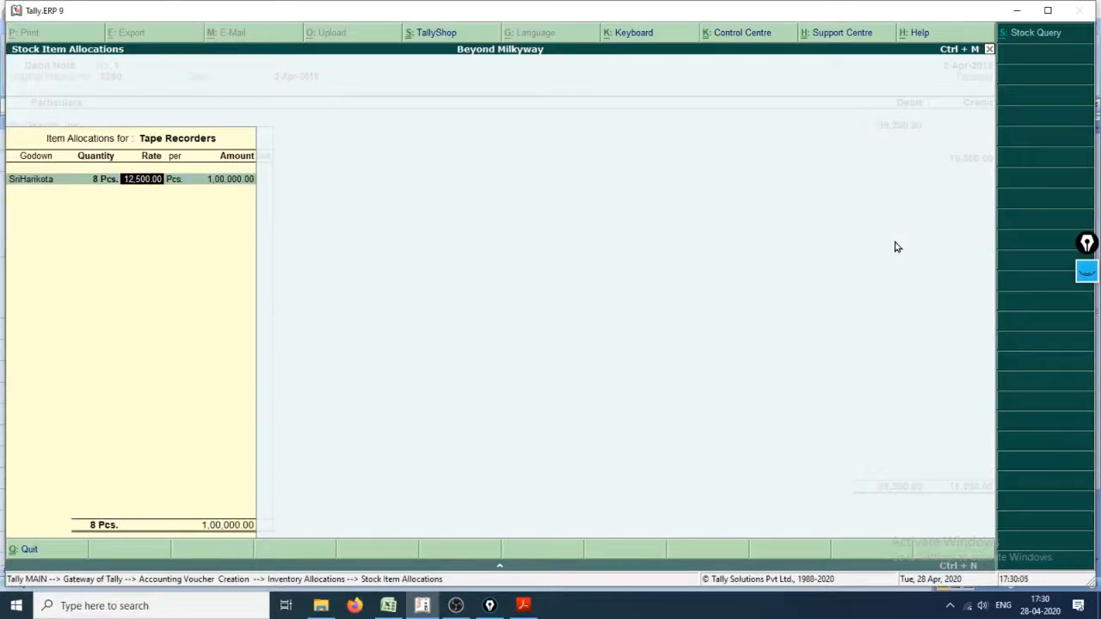
# Step: Check the tape recorders' discounted rate in Cash_Book.xlsx, set the Tape Recorders rate to 10,000 in Tally.ERP 9 and complete the allocation
pyautogui.hotkey('alt', 'Tab')
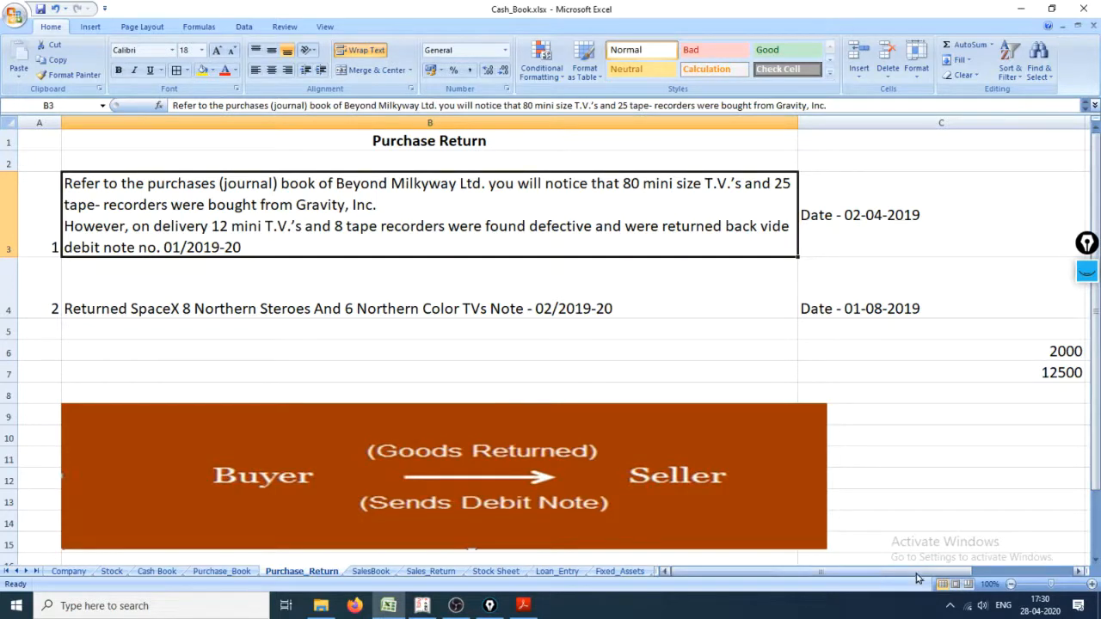
pyautogui.moveTo(926, 574); pyautogui.dragTo(1020, 578)
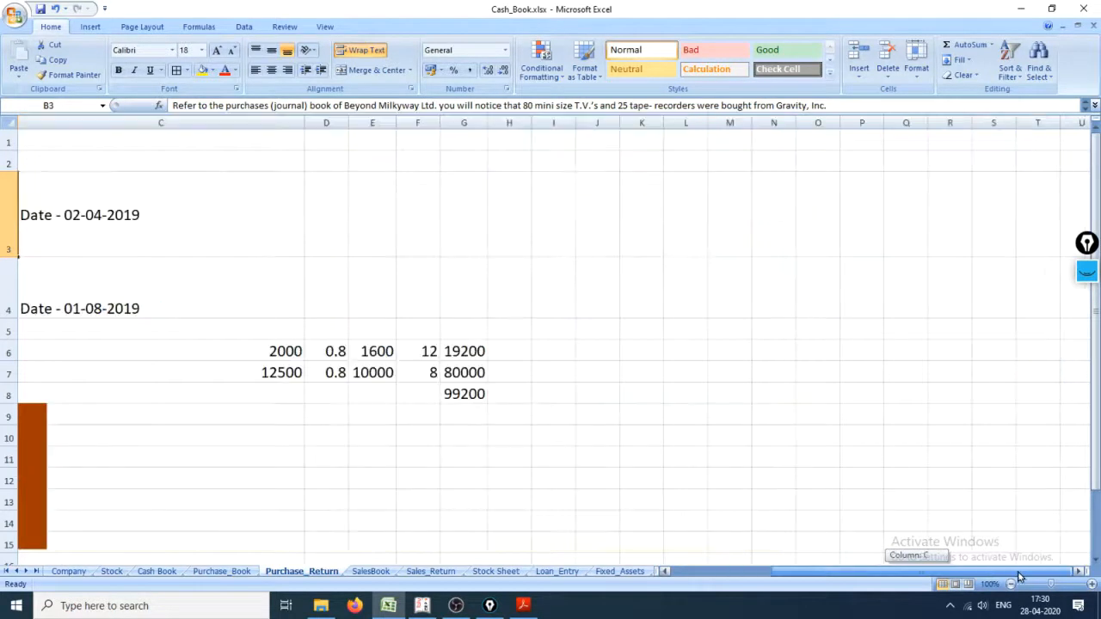
pyautogui.click(376, 376)
pyautogui.hotkey('alt', 'Tab')
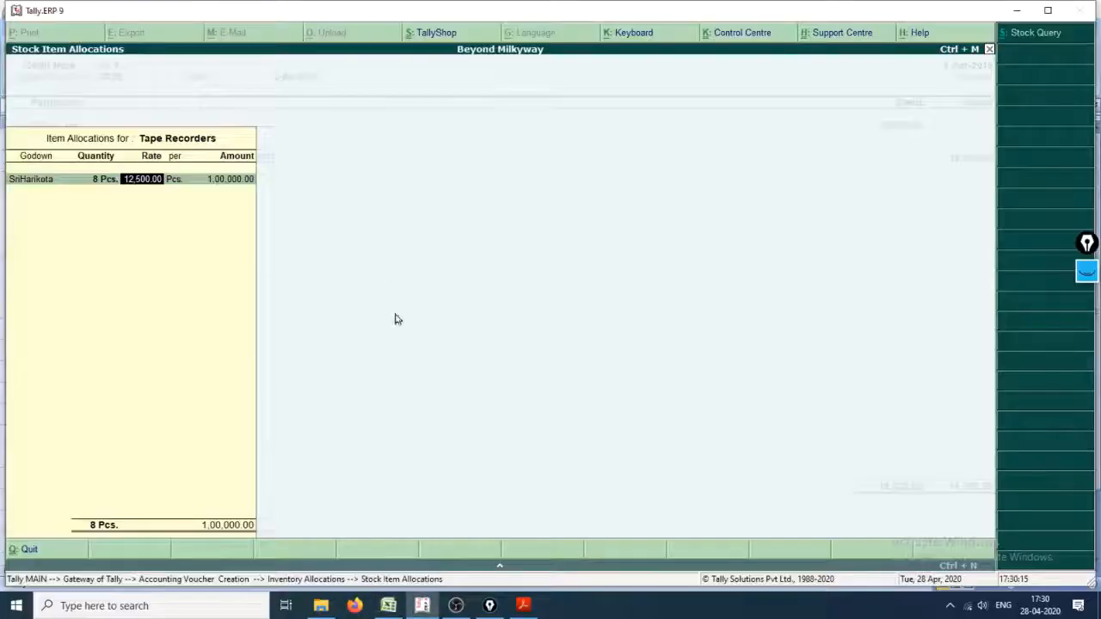
pyautogui.write('10')
pyautogui.press('Return')
pyautogui.press('Return')
pyautogui.press('Return')
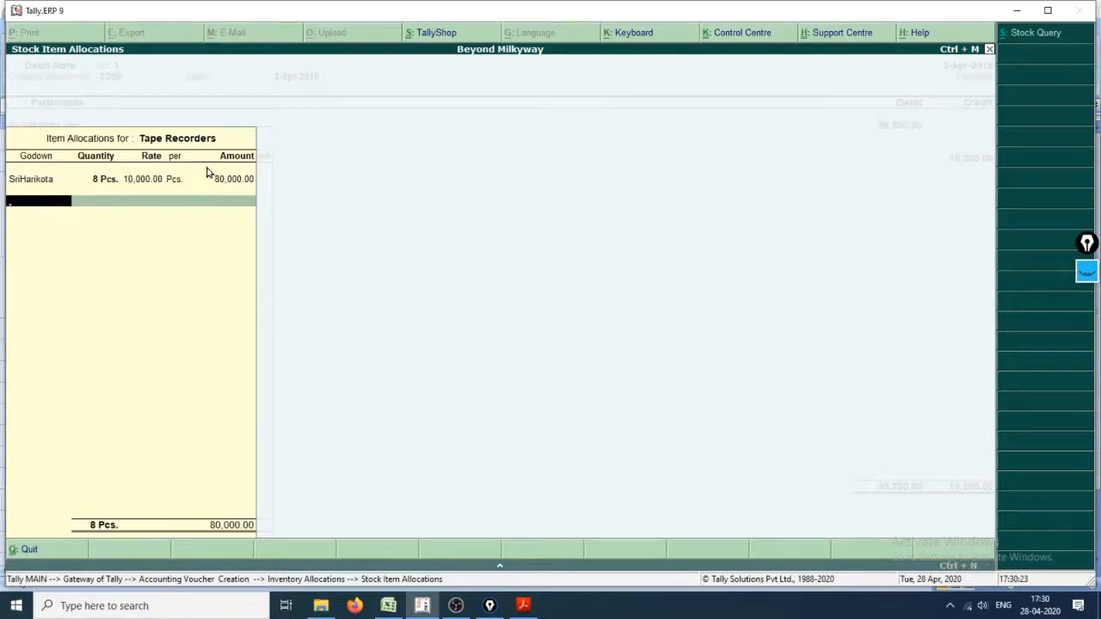
pyautogui.press('Return')
pyautogui.press('Return')
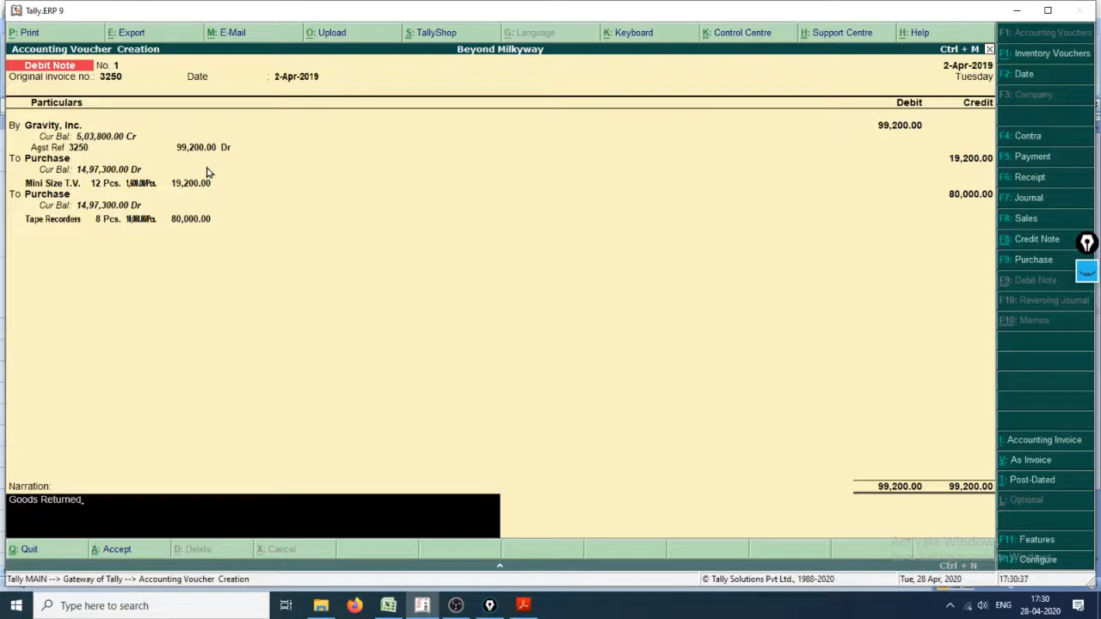
# Step: Confirm the narration "Goods Returned" and save the Gravity, Inc. Debit Note
pyautogui.press('Return')
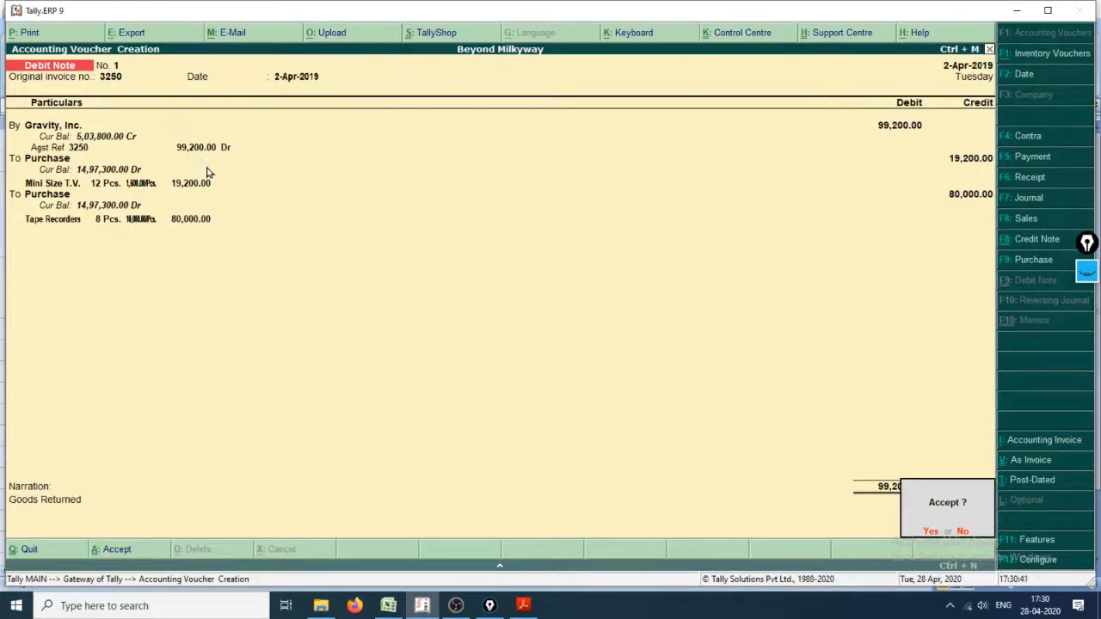
pyautogui.press('y')
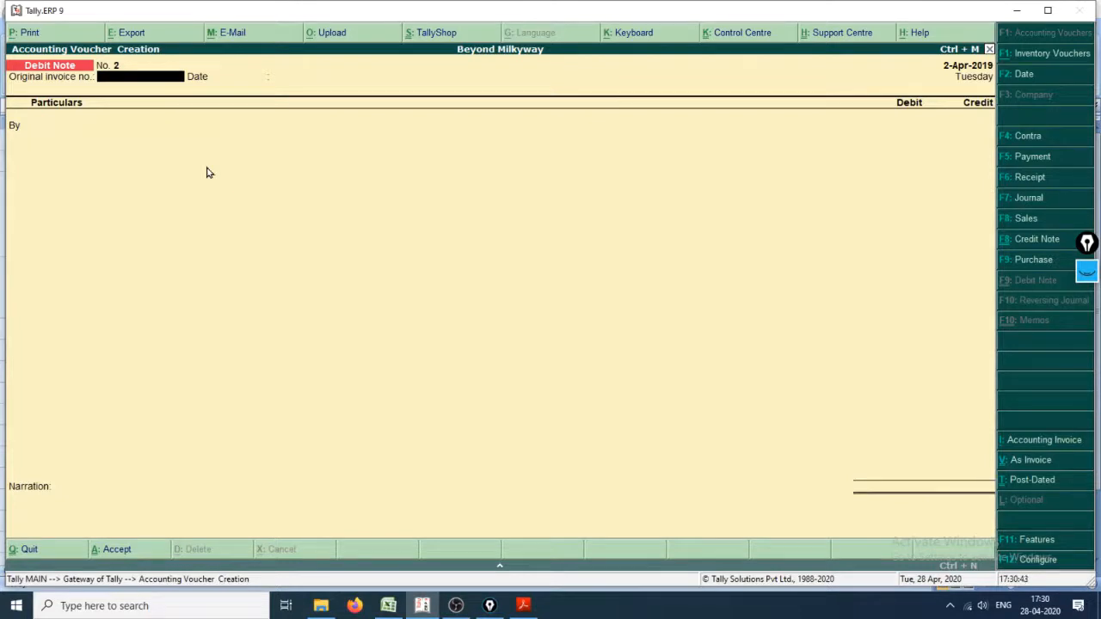
# Step: Review the first return's amount workings and the second return entry, for SpaceX, on the Purchase_Return sheet of Cash_Book.xlsx
pyautogui.hotkey('alt', 'Tab')
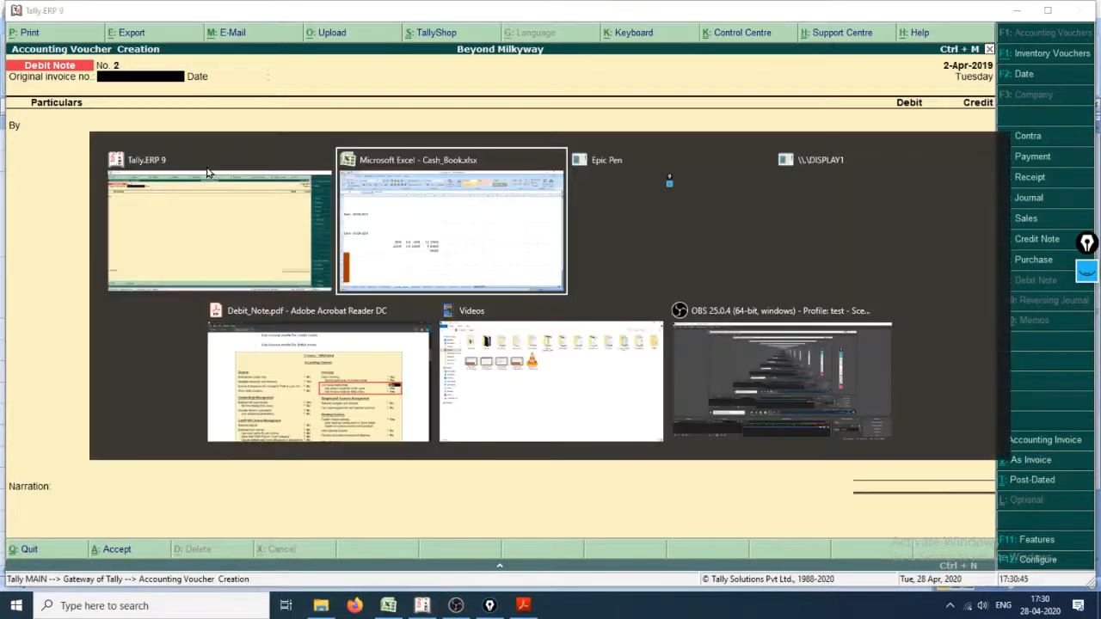
pyautogui.press('Left')
pyautogui.press('Left')
pyautogui.press('Left')
pyautogui.press('Left')
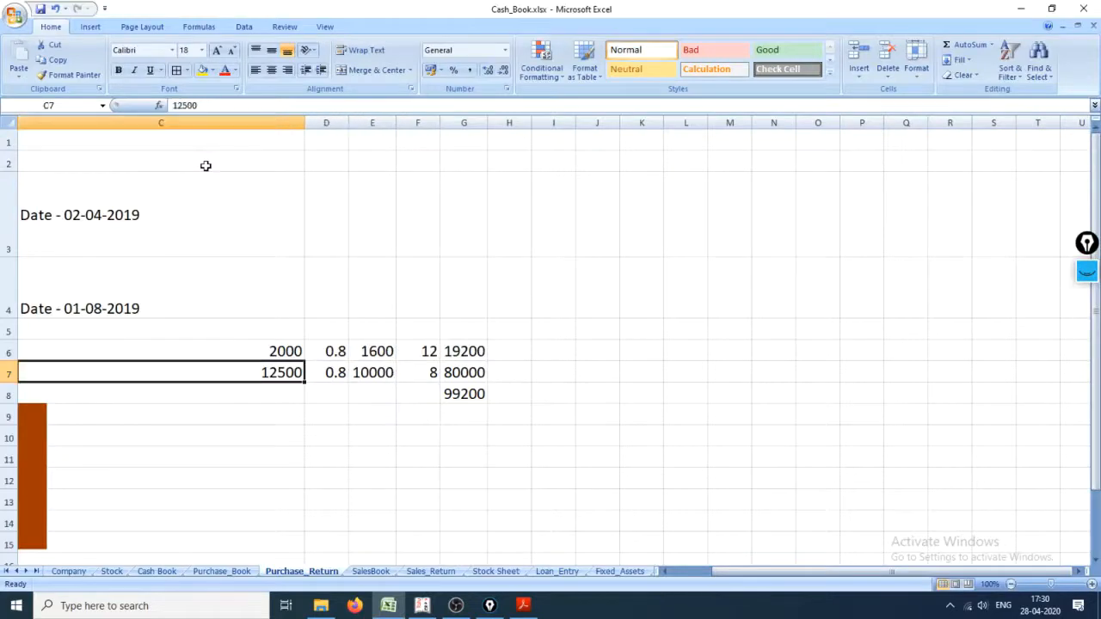
pyautogui.press('Up')
pyautogui.press('Up')
pyautogui.press('Up')
pyautogui.press('Up')
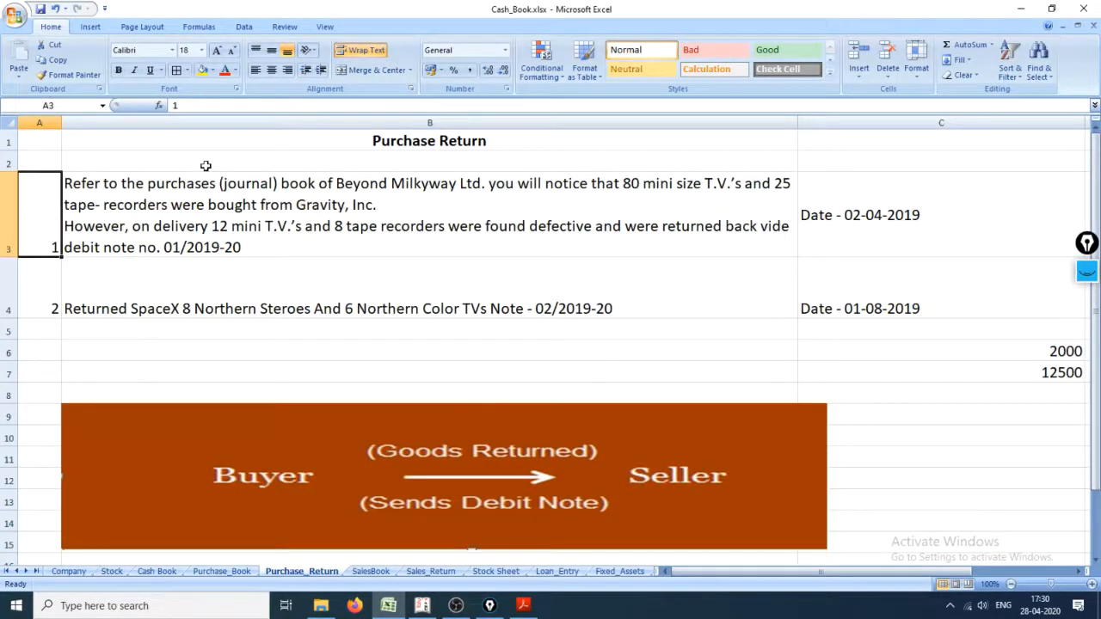
pyautogui.press('Down')
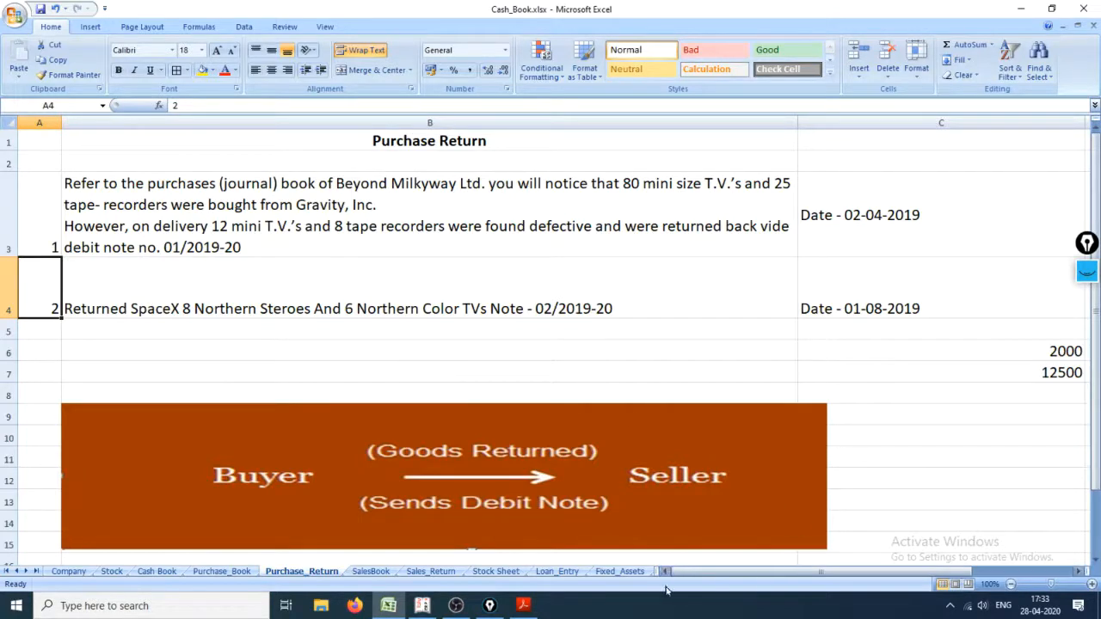
pyautogui.moveTo(733, 576); pyautogui.dragTo(892, 583)
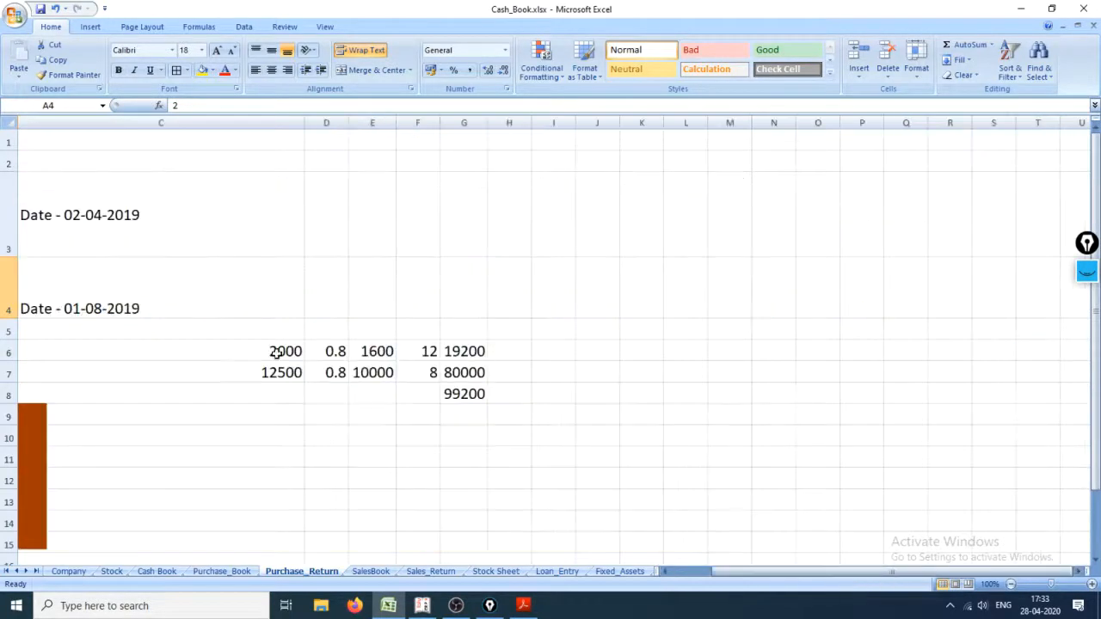
pyautogui.moveTo(258, 332); pyautogui.dragTo(502, 421)
pyautogui.moveTo(768, 578); pyautogui.dragTo(732, 578)
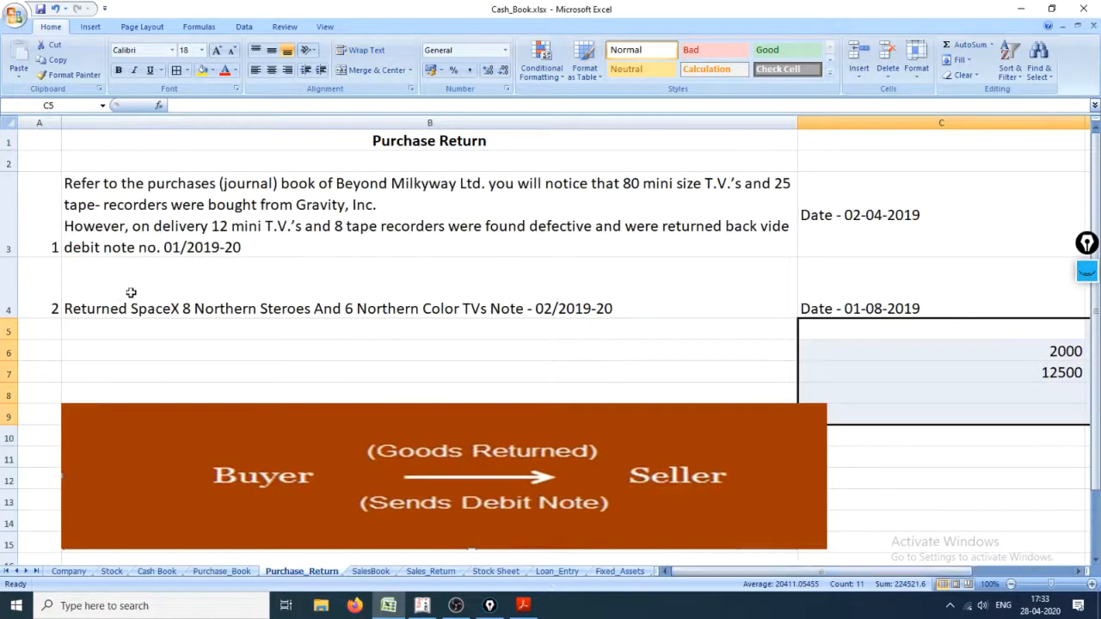
pyautogui.click(53, 302)
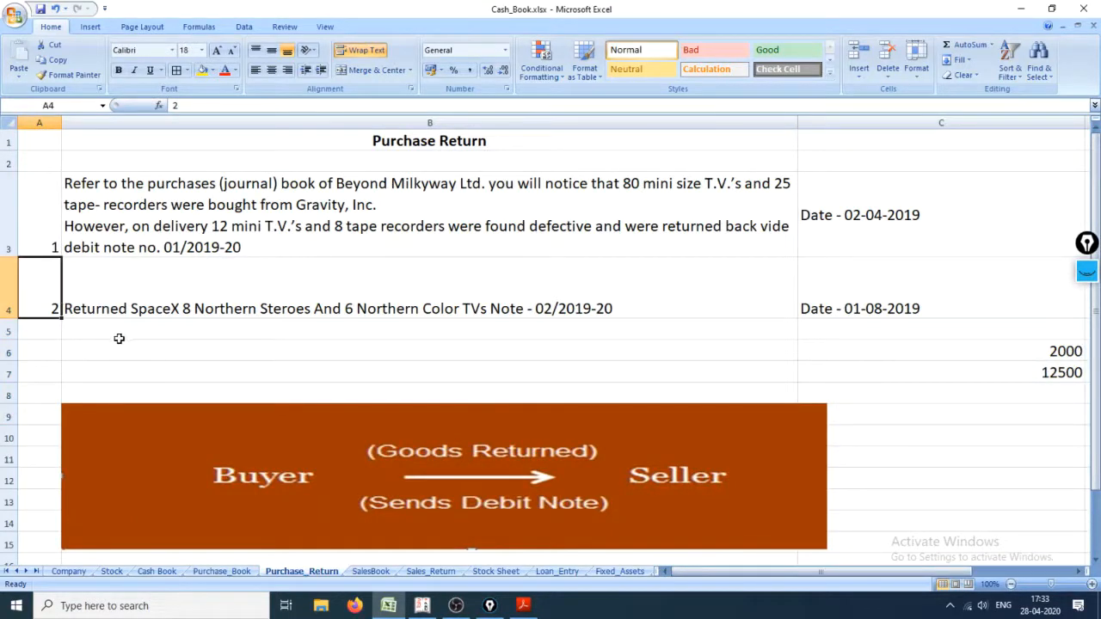
pyautogui.click(119, 335)
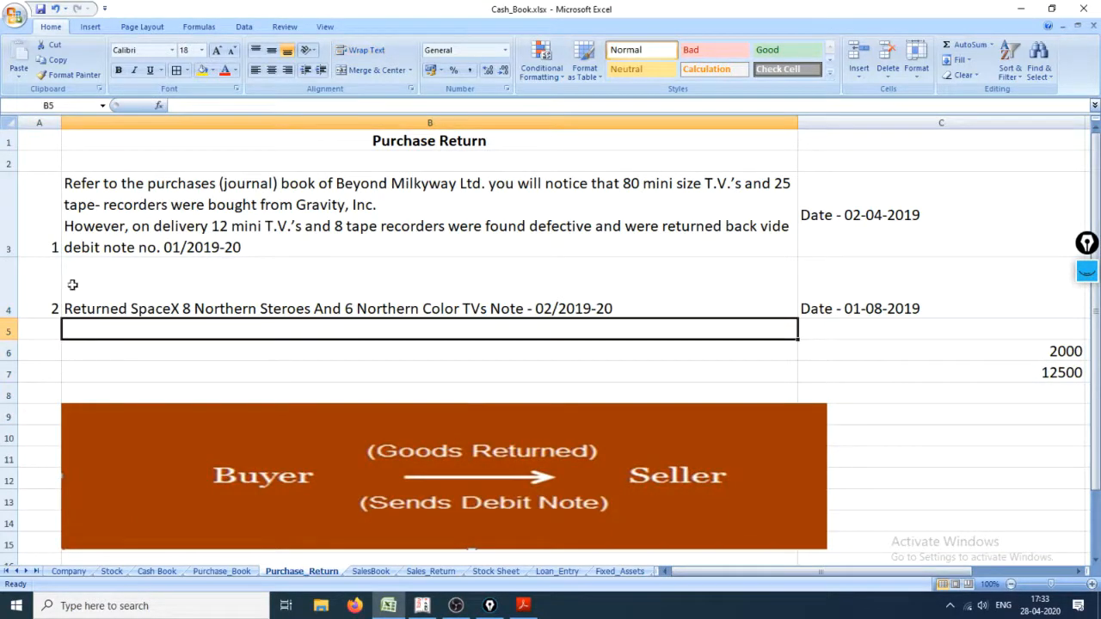
pyautogui.click(11, 215)
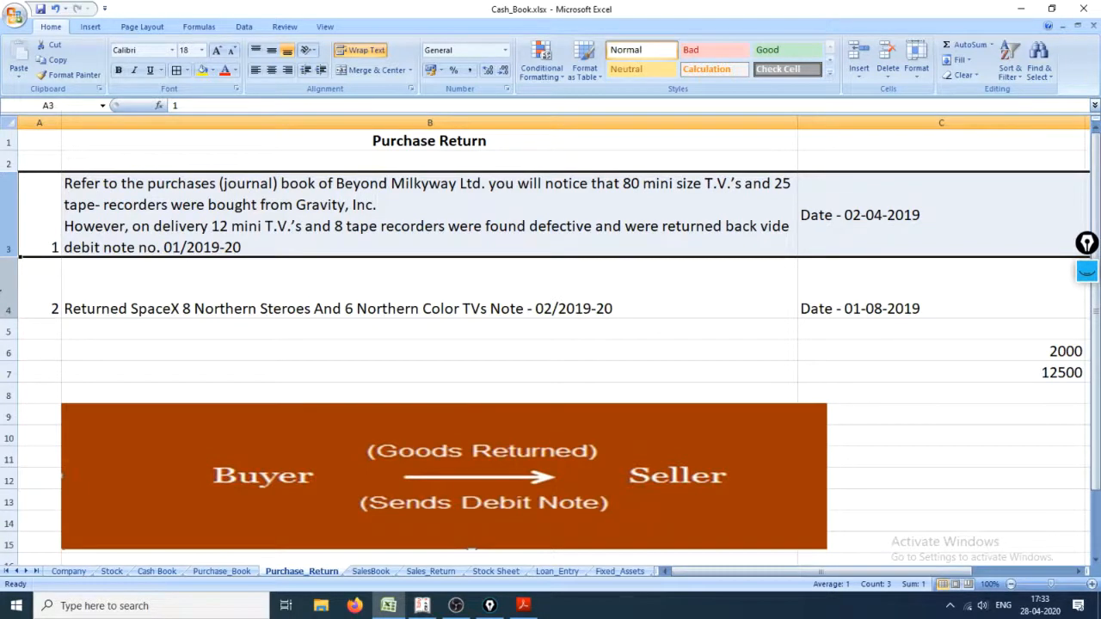
pyautogui.click(34, 292)
pyautogui.click(10, 290)
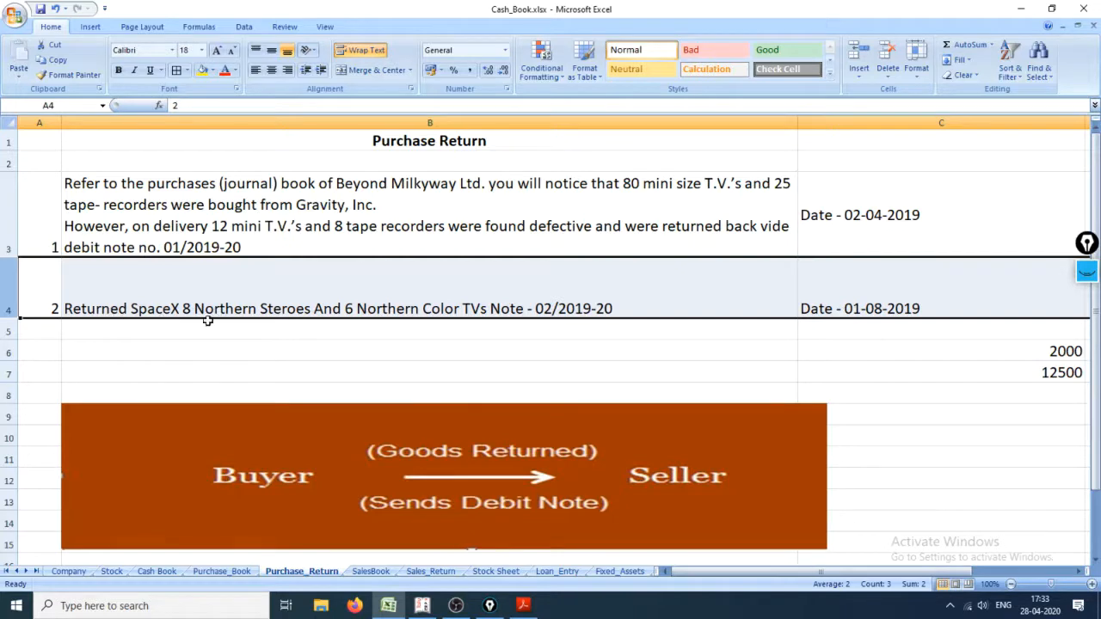
# Step: Switch to Tally.ERP 9 and replace the existing Epic Pen annotations with a thick pink arrow pointing at the As Invoice option
pyautogui.hotkey('alt', 'Tab')
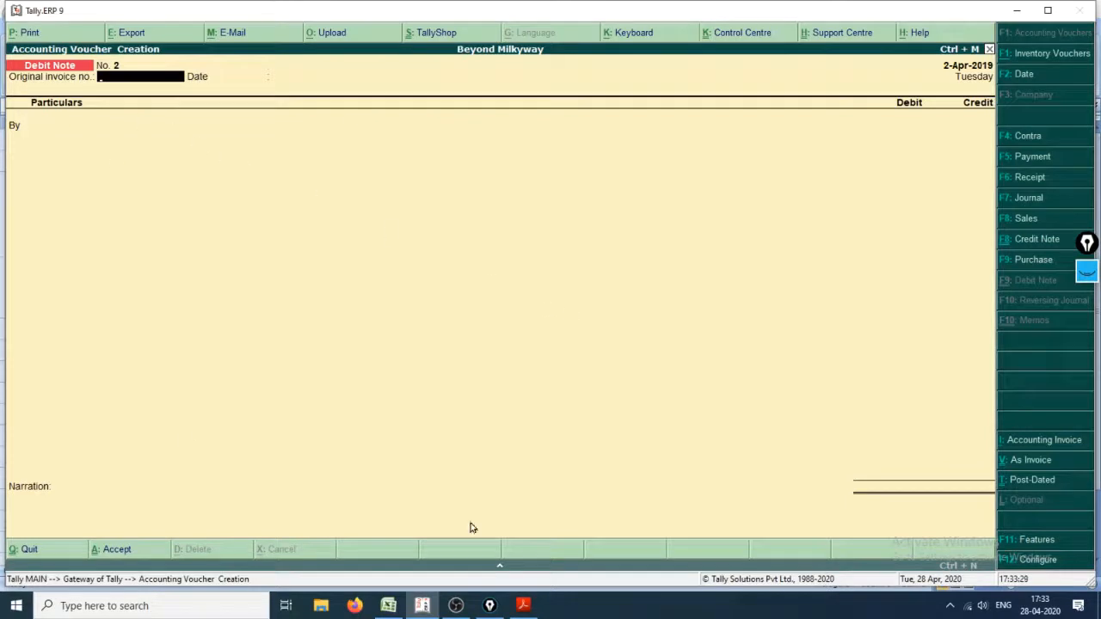
pyautogui.click(1086, 271)
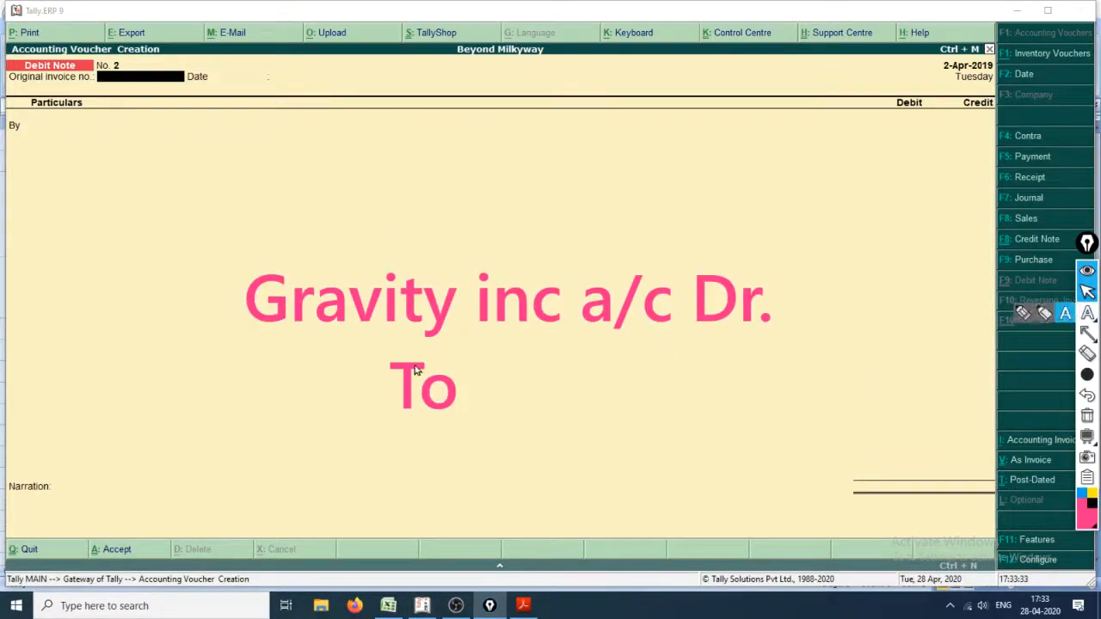
pyautogui.click(1088, 415)
pyautogui.click(1087, 333)
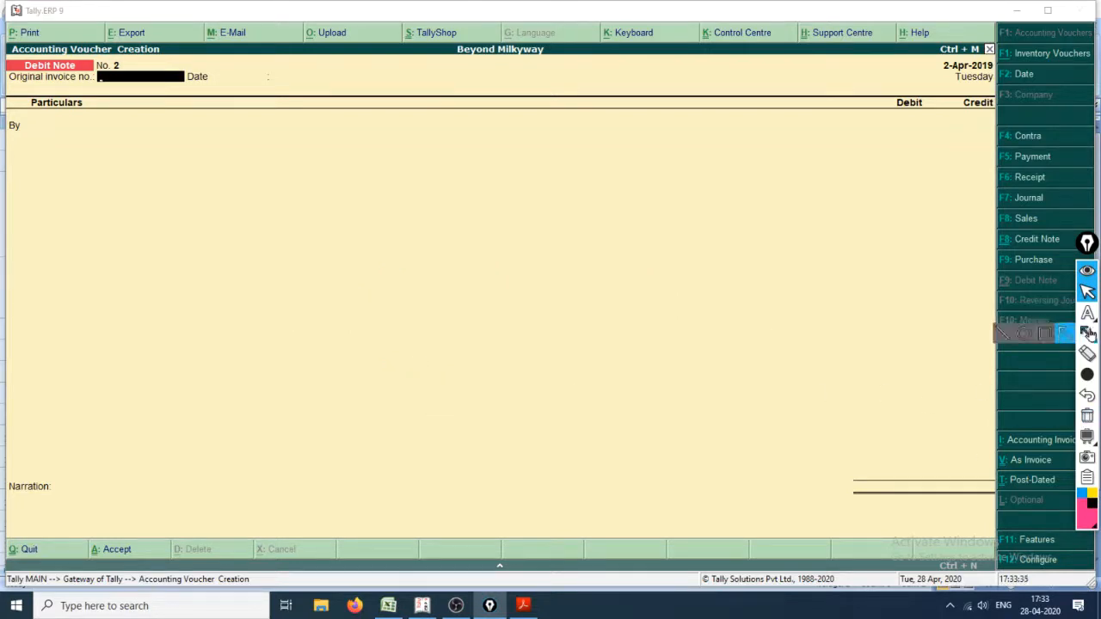
pyautogui.click(1087, 313)
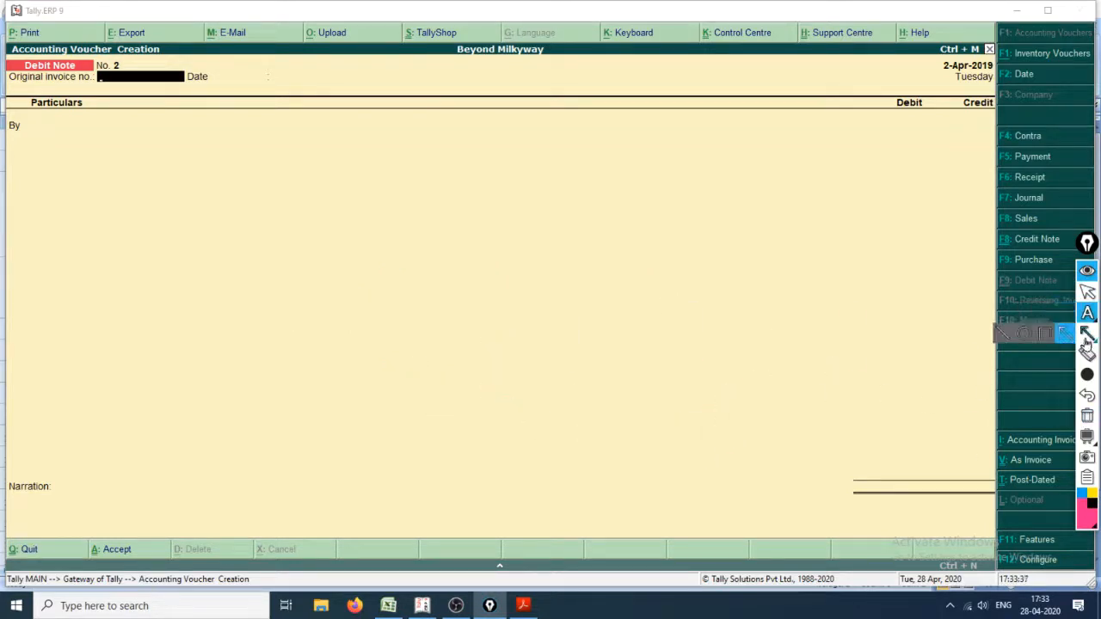
pyautogui.click(1065, 334)
pyautogui.moveTo(641, 357)
pyautogui.mouseDown()
pyautogui.moveTo(919, 428)
pyautogui.moveTo(954, 425)
pyautogui.moveTo(987, 469)
pyautogui.mouseUp()
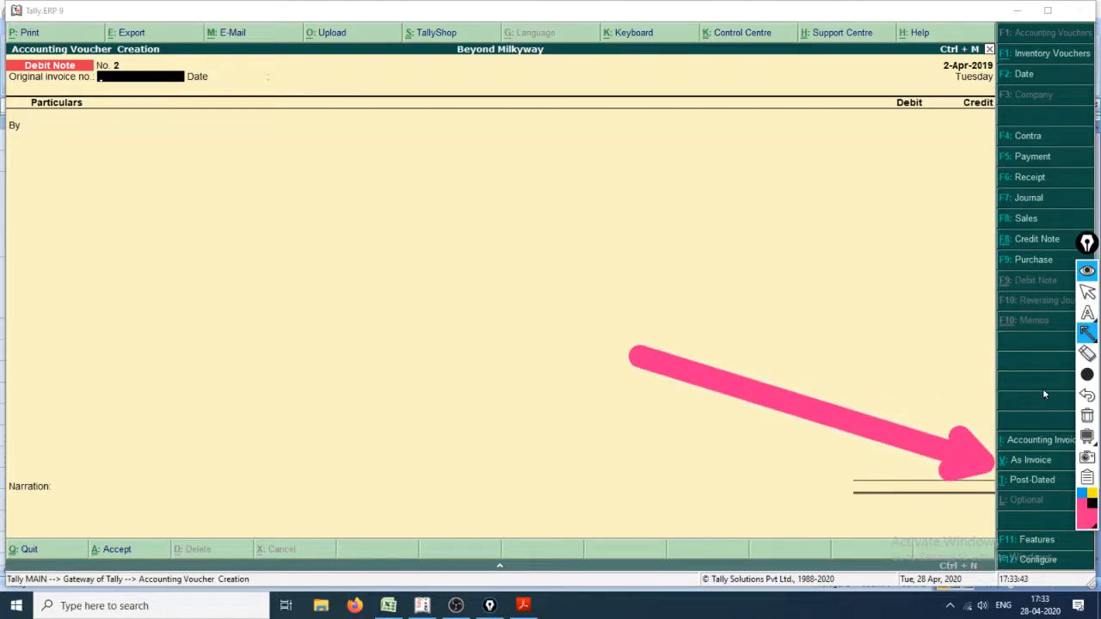
# Step: Write the large pink two-line annotation "Ctrl+V on the Debit Note Window" above the arrow
pyautogui.click(1087, 374)
pyautogui.click(1005, 376)
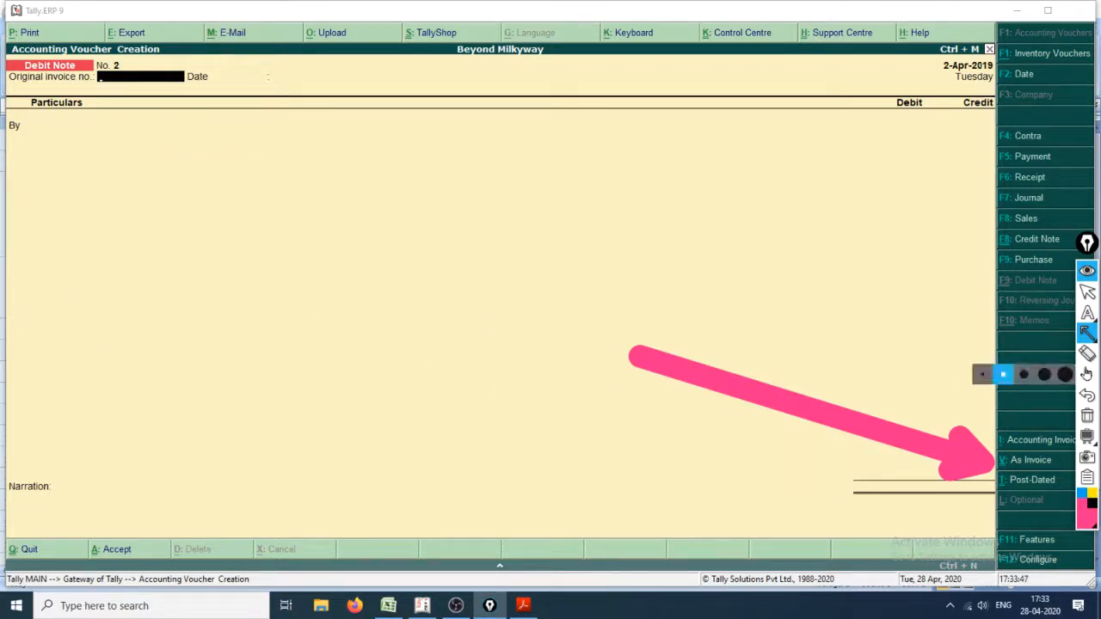
pyautogui.click(1088, 313)
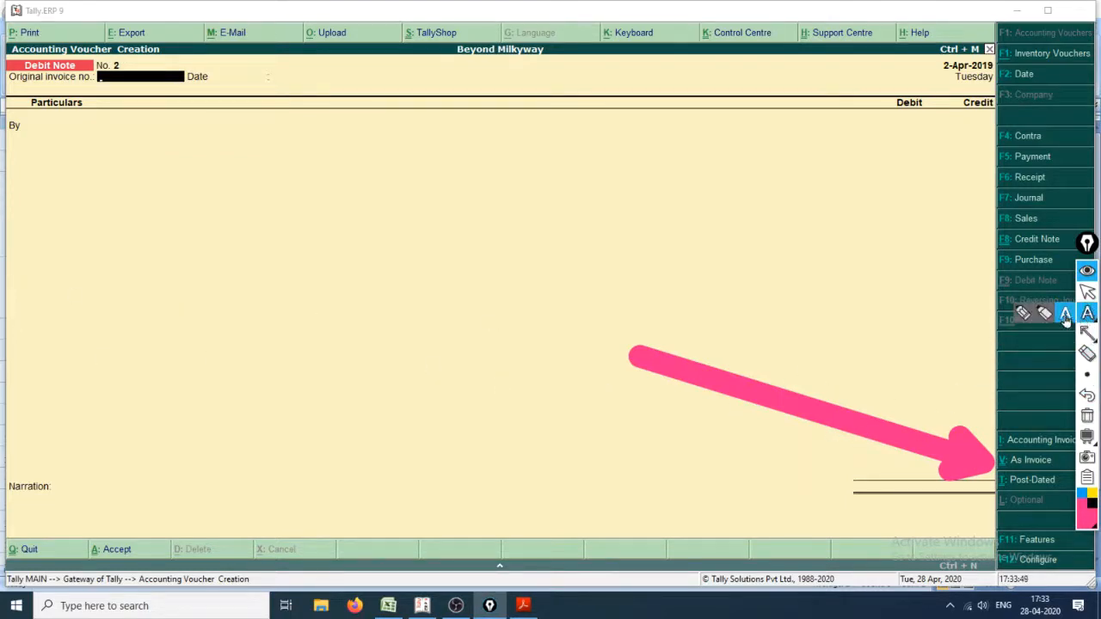
pyautogui.click(1065, 317)
pyautogui.click(1043, 375)
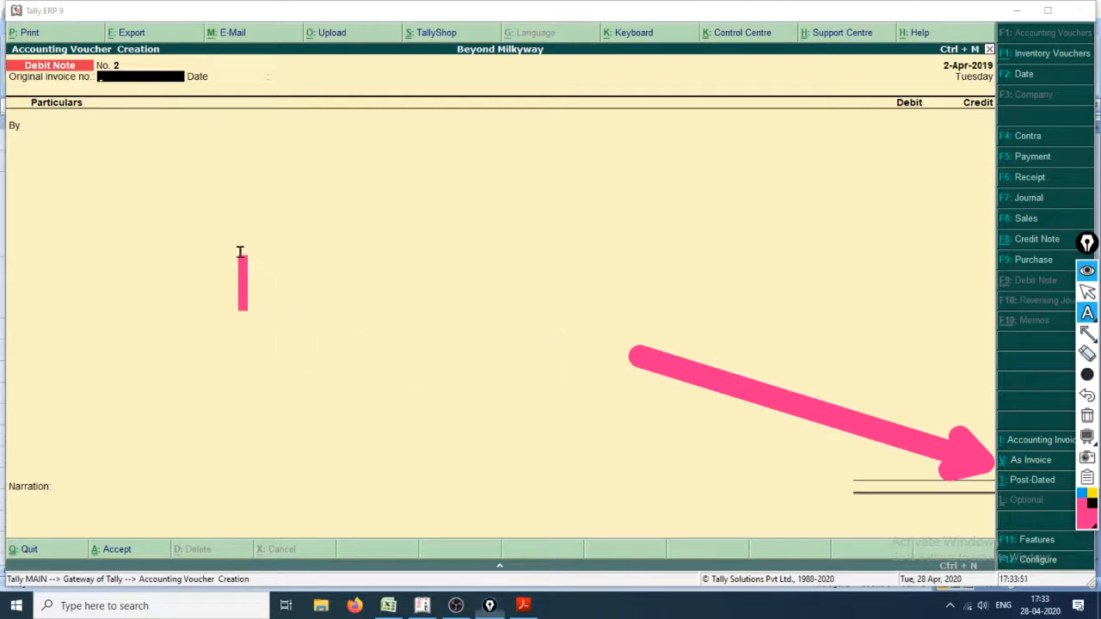
pyautogui.write('Ctrl')
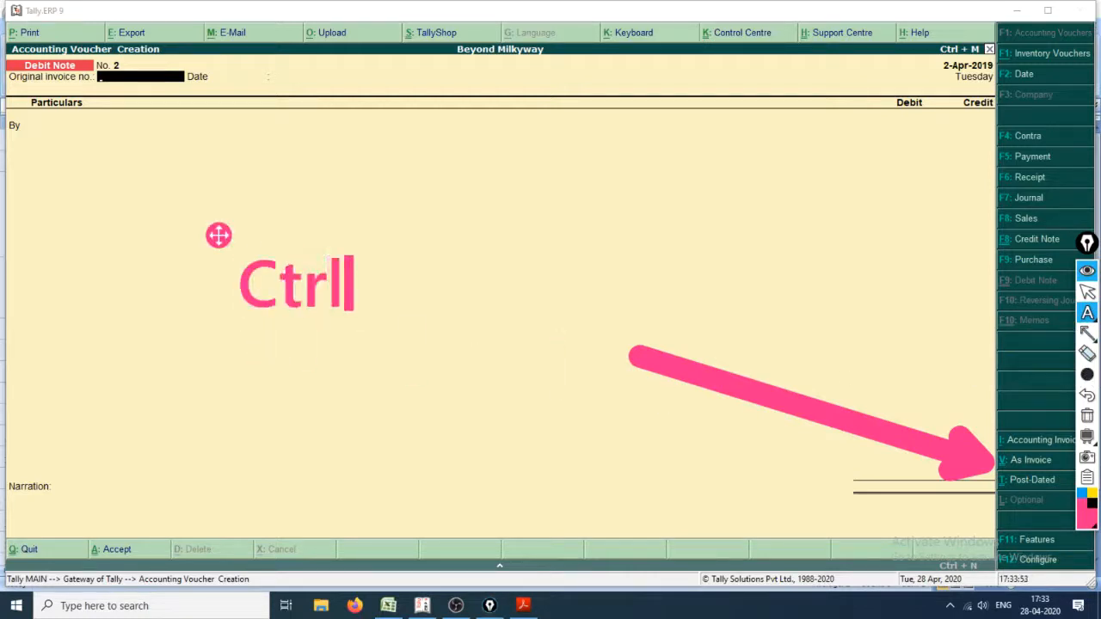
pyautogui.write('+V')
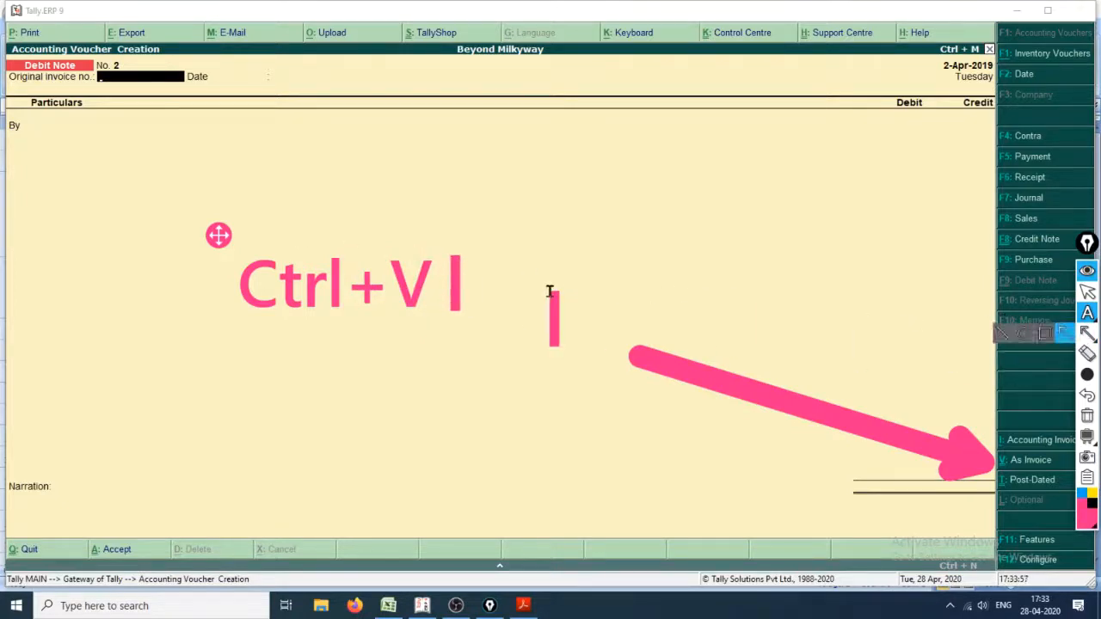
pyautogui.write(' on ')
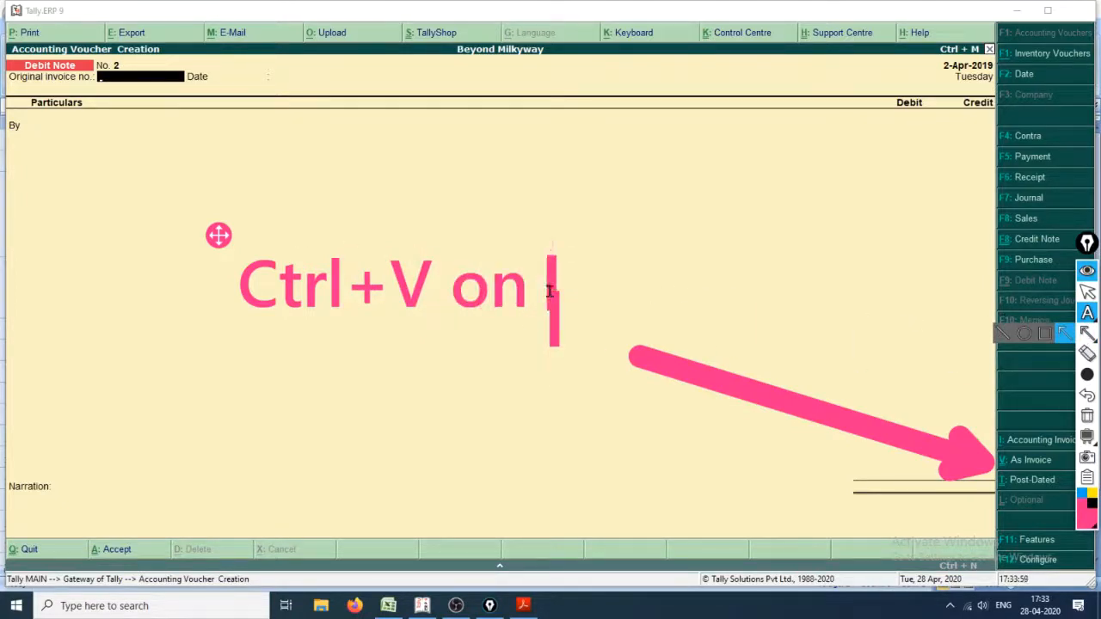
pyautogui.write('Rth')
pyautogui.press('BackSpace')
pyautogui.press('BackSpace')
pyautogui.press('BackSpace')
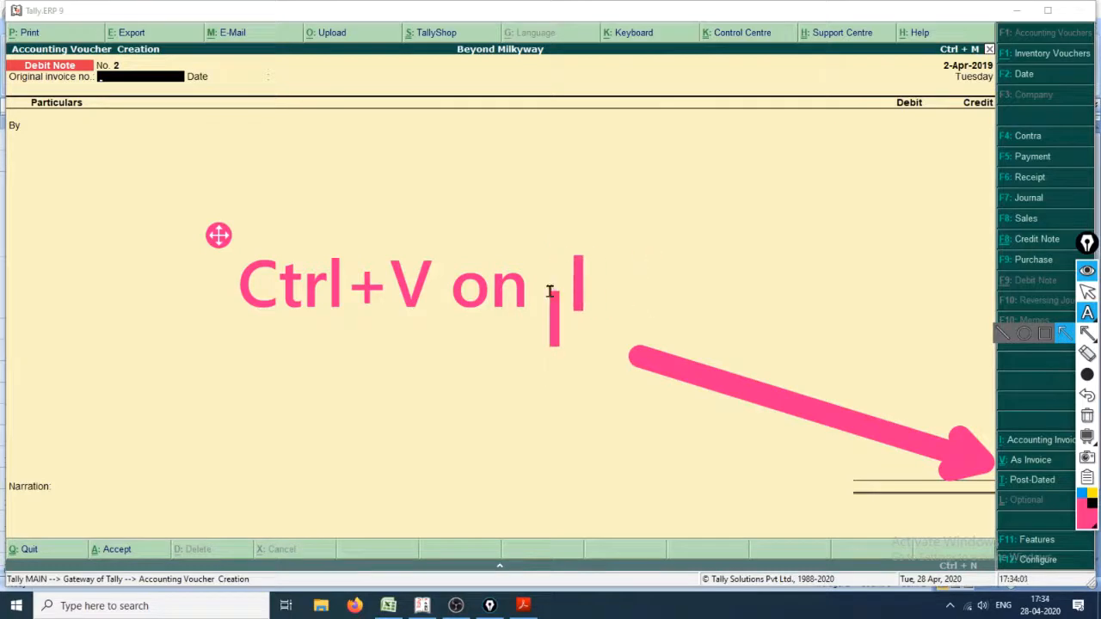
pyautogui.write('the Debiot')
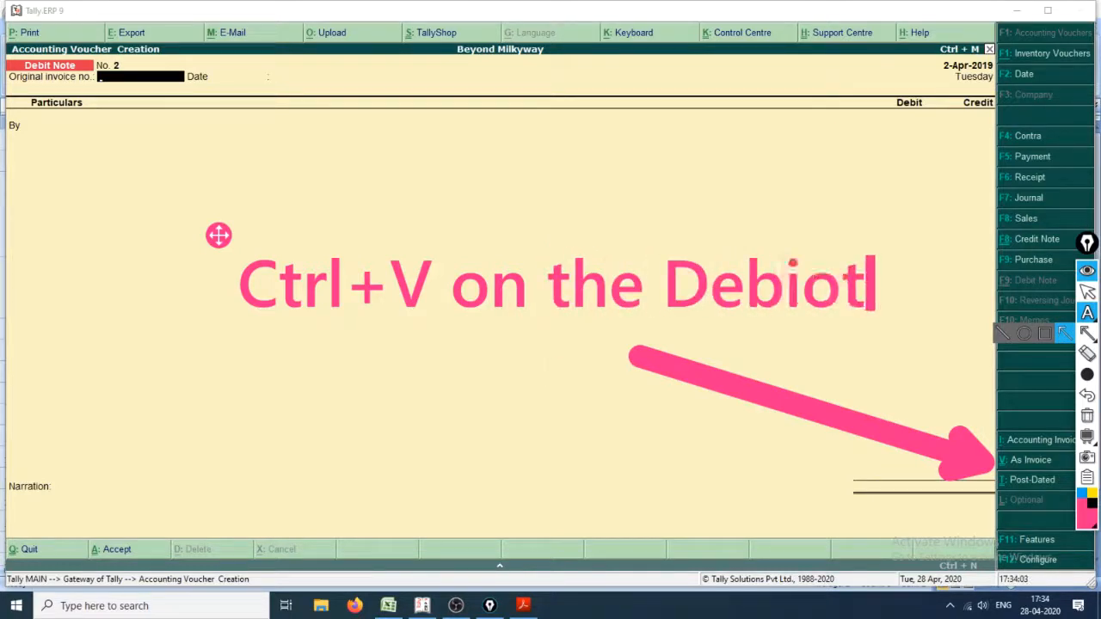
pyautogui.press('BackSpace')
pyautogui.press('BackSpace')
pyautogui.write('t Not')
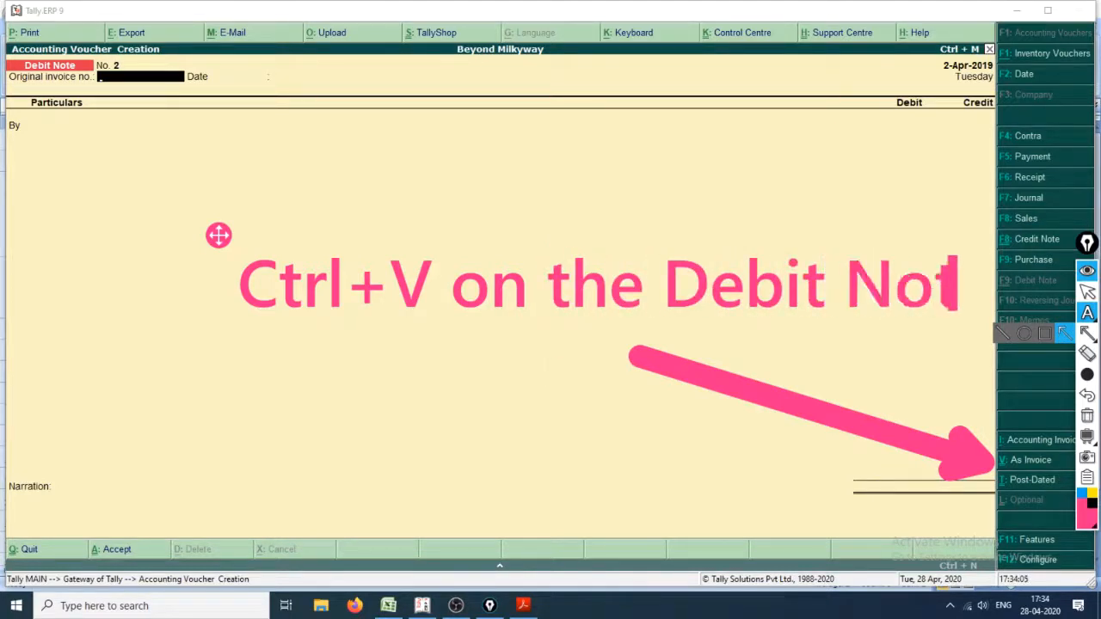
pyautogui.write('e')
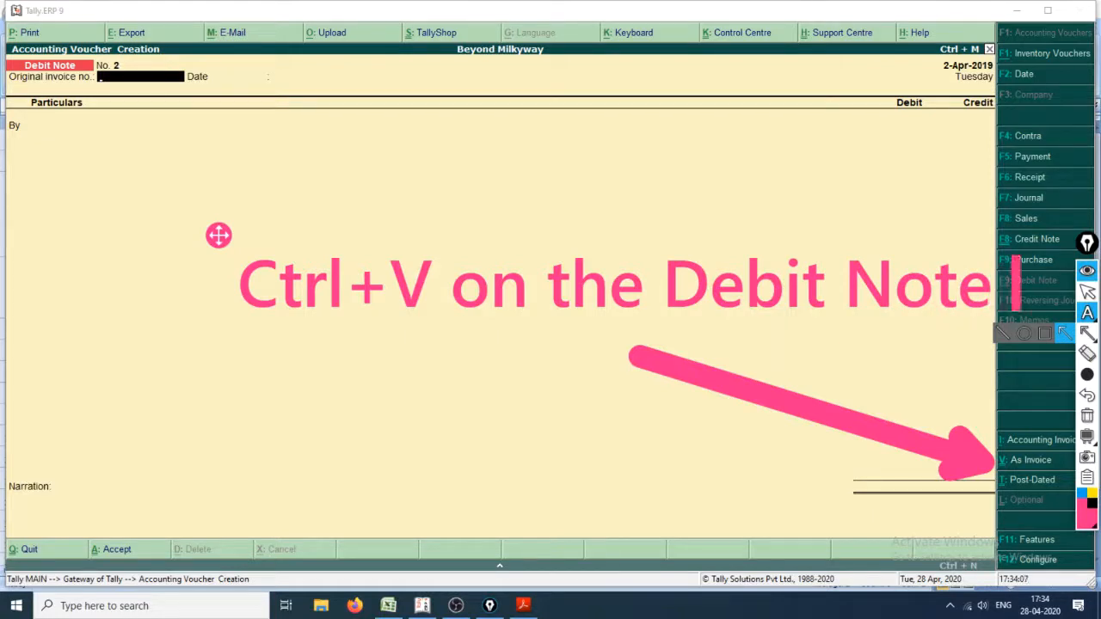
pyautogui.press('Return')
pyautogui.write('Wil')
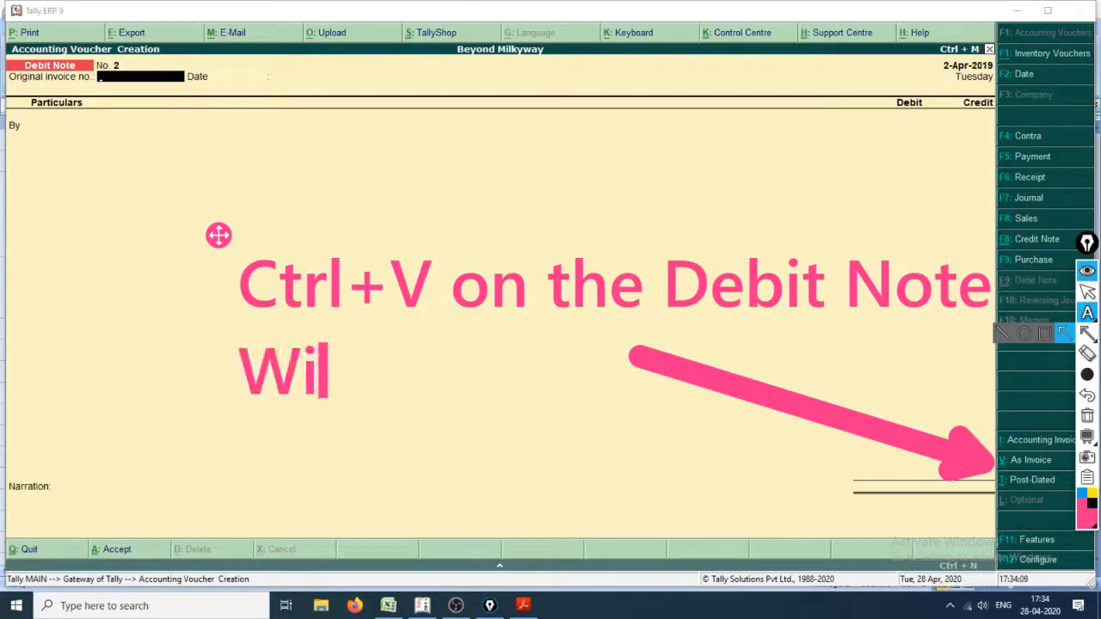
pyautogui.write('ndow')
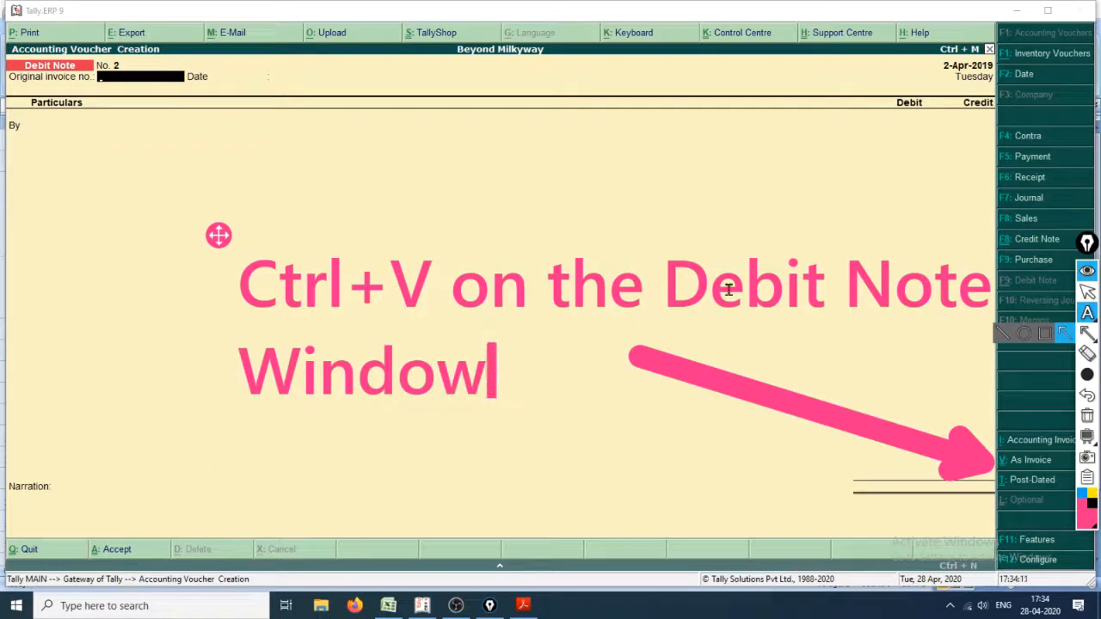
# Step: Leave the annotation tool and switch Debit Note No. 2 to invoice mode
pyautogui.click(1088, 291)
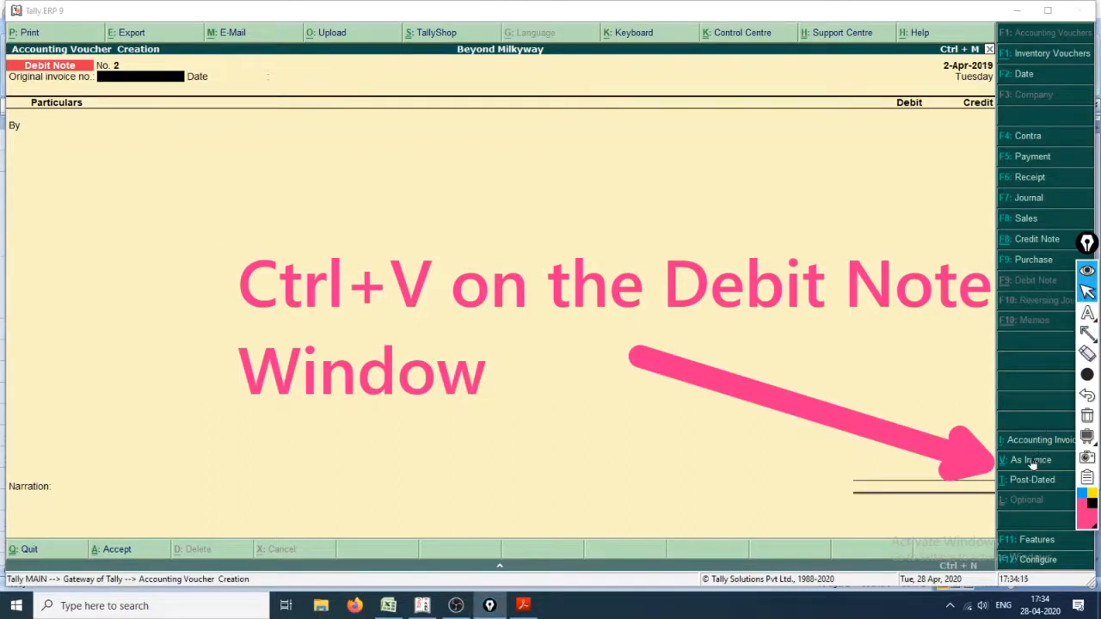
pyautogui.click(1036, 461)
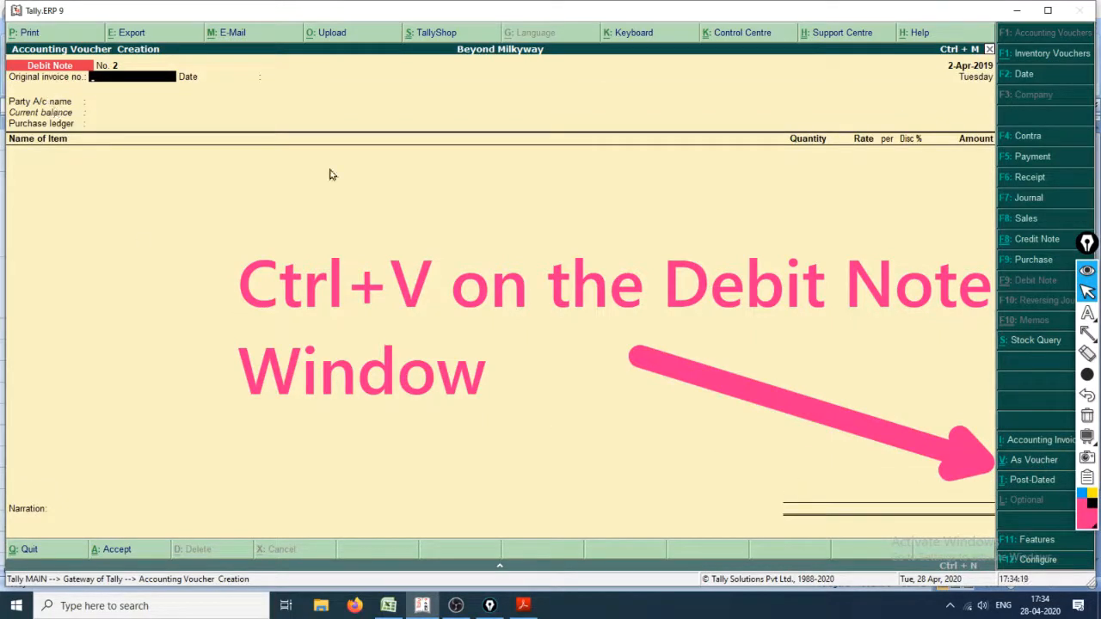
# Step: Draw a thin pink freehand outline around the whole Debit Note window with the pen, using the smallest stroke size
pyautogui.moveTo(1089, 316)
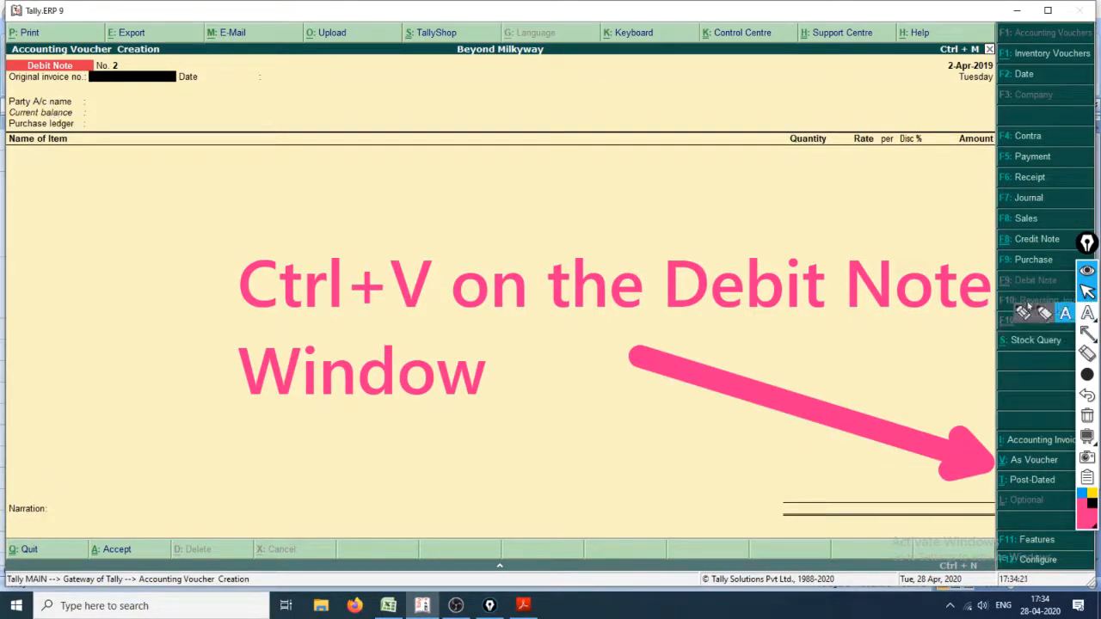
pyautogui.click(1023, 315)
pyautogui.moveTo(1087, 375)
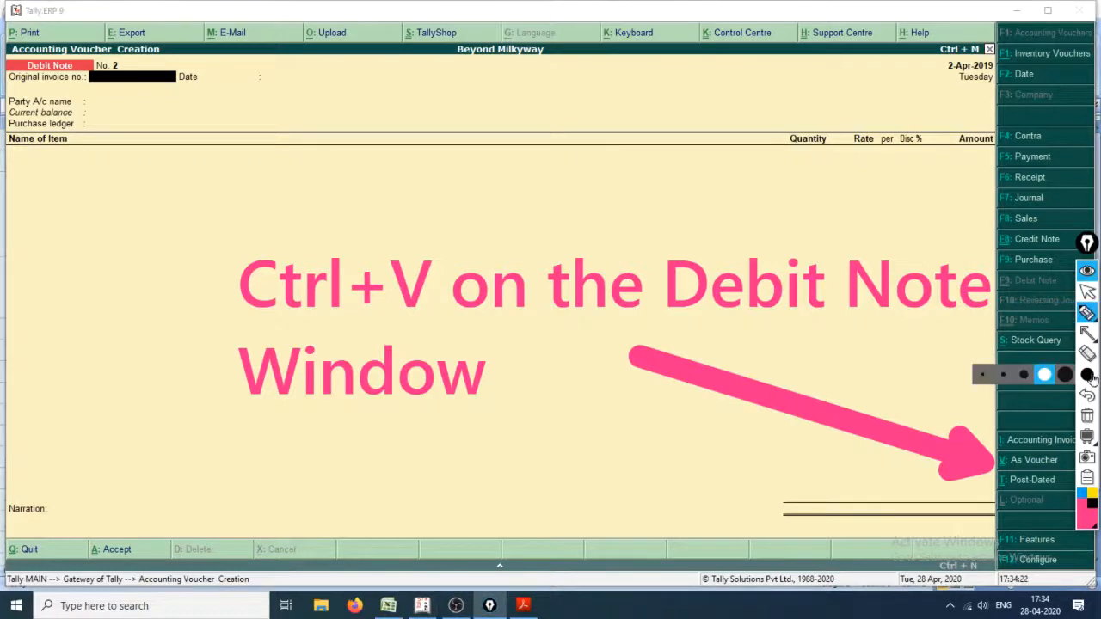
pyautogui.click(981, 377)
pyautogui.moveTo(9, 33)
pyautogui.mouseDown()
pyautogui.moveTo(499, 26)
pyautogui.moveTo(1015, 120)
pyautogui.moveTo(839, 554)
pyautogui.moveTo(19, 267)
pyautogui.moveTo(12, 39)
pyautogui.mouseUp()
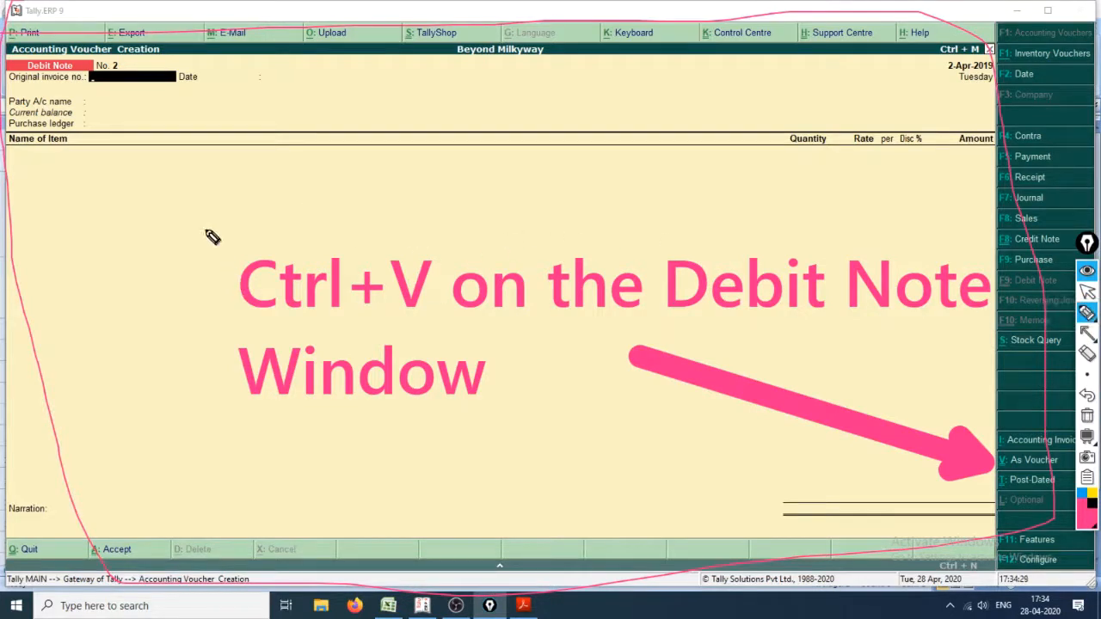
pyautogui.click(1088, 293)
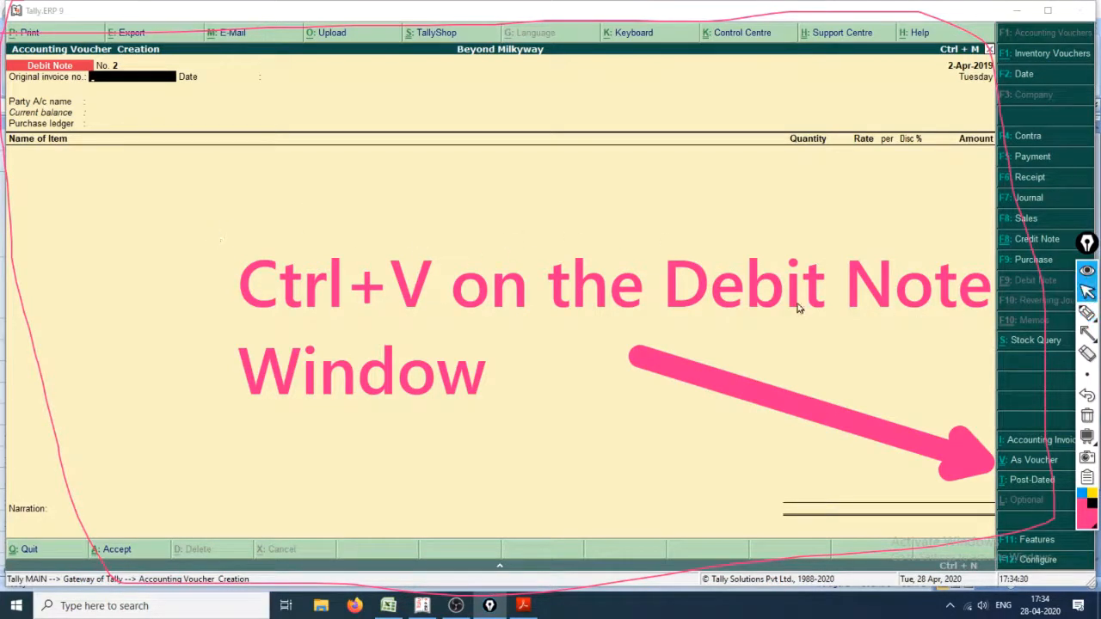
# Step: Toggle the Debit Note between voucher mode and invoice mode, finishing in invoice mode
pyautogui.click(172, 199)
pyautogui.click(135, 104)
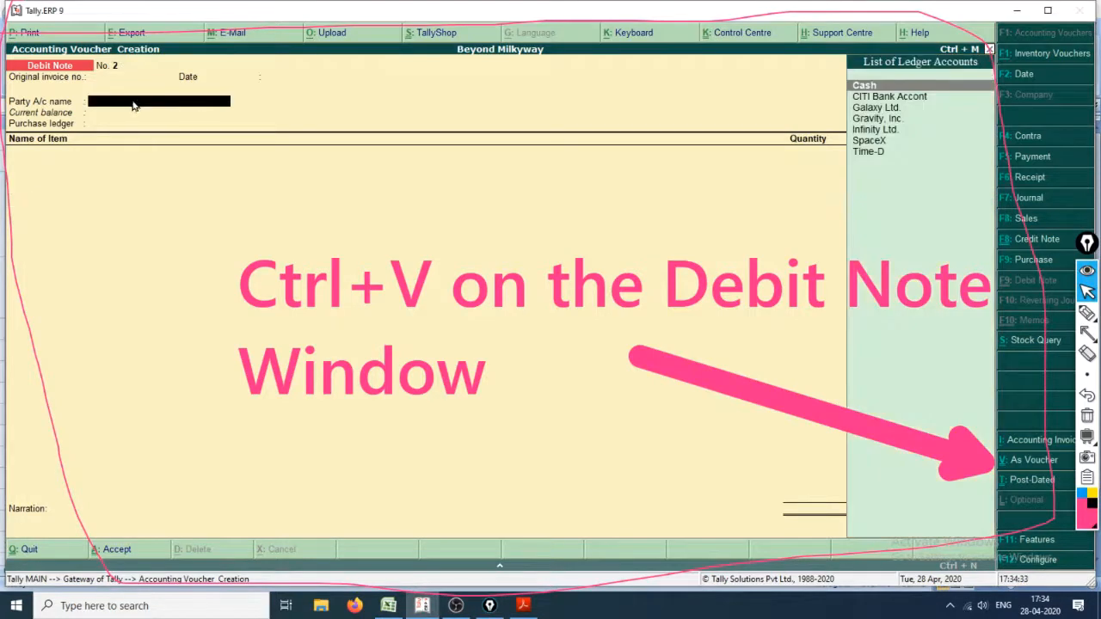
pyautogui.hotkey('ctrl', 'v')
pyautogui.hotkey('ctrl', 'v')
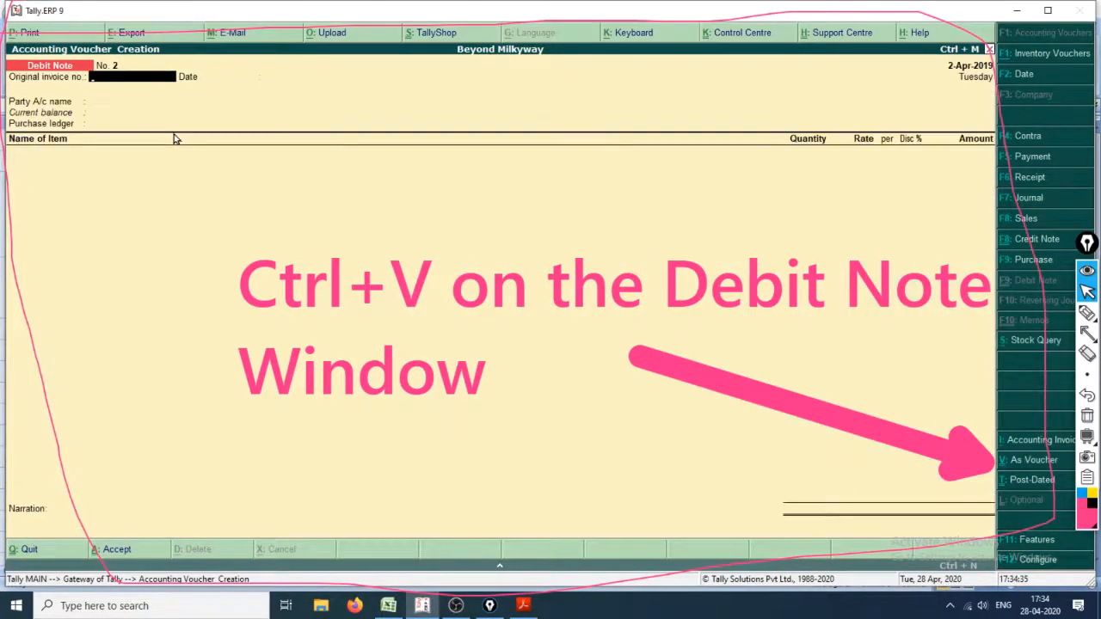
pyautogui.hotkey('ctrl', 'v')
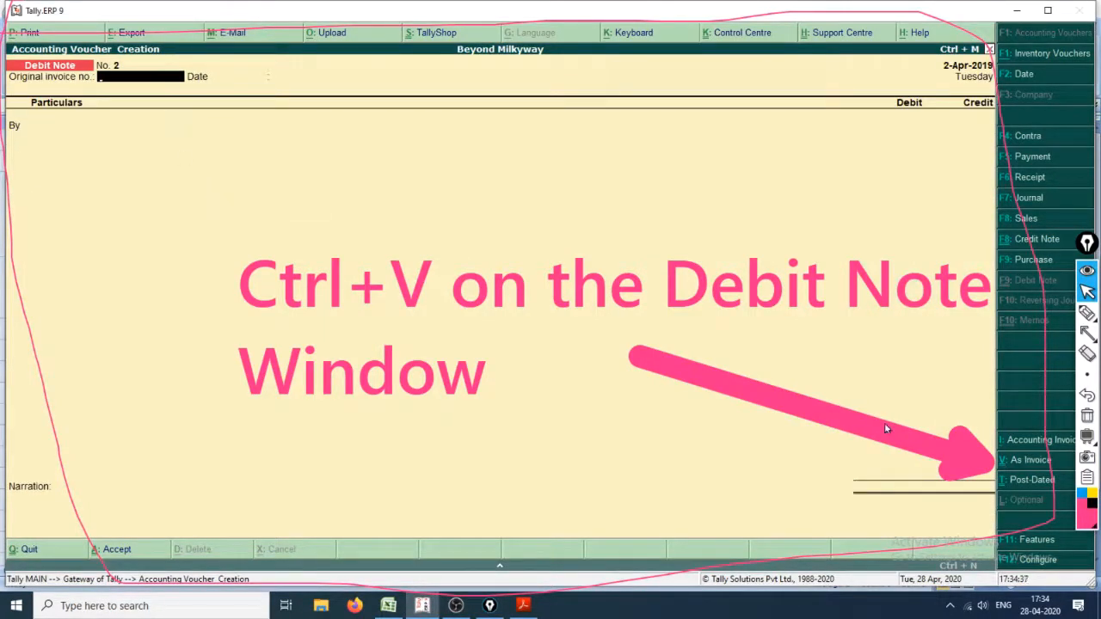
pyautogui.hotkey('ctrl', 'v')
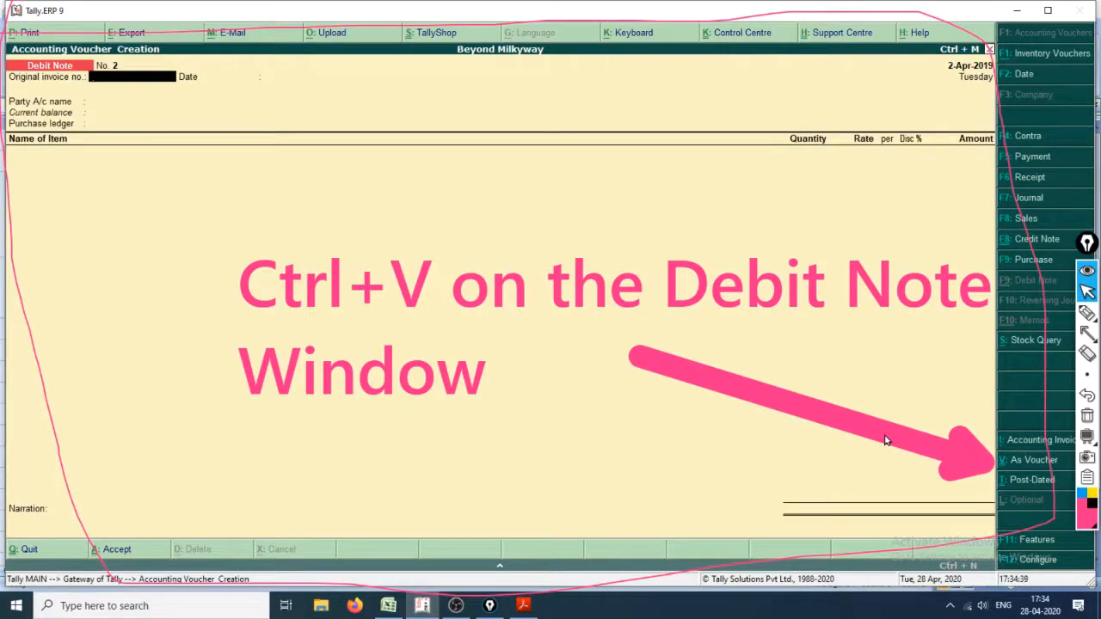
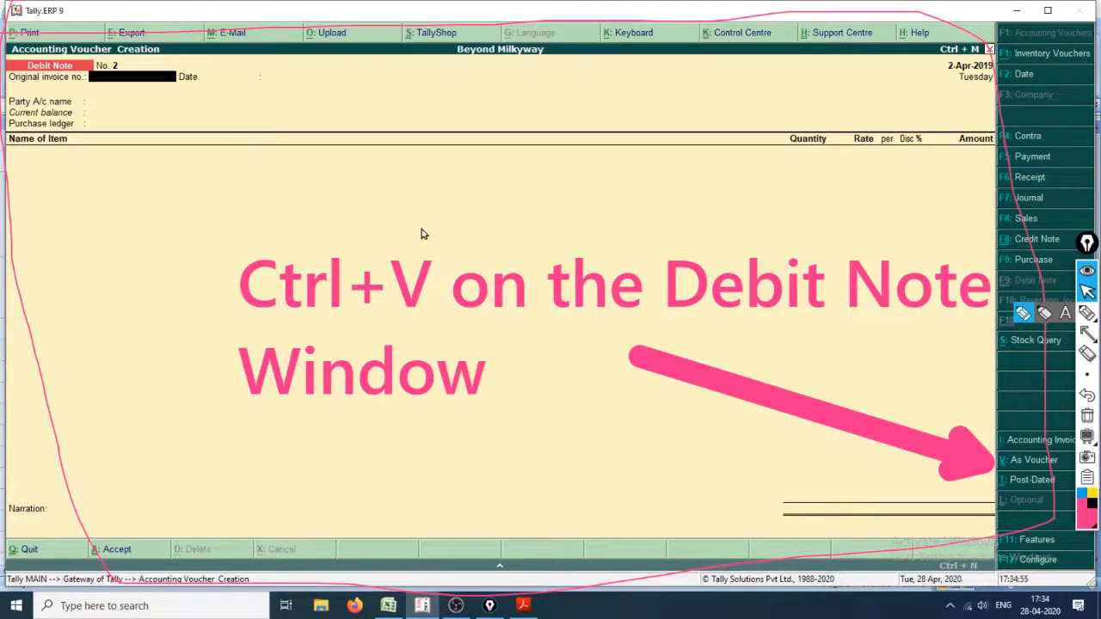
# Step: Clear all pink annotations from the screen and collapse the annotation toolbar
pyautogui.hotkey('ctrl', 'shift', '7')
pyautogui.click(1093, 266)
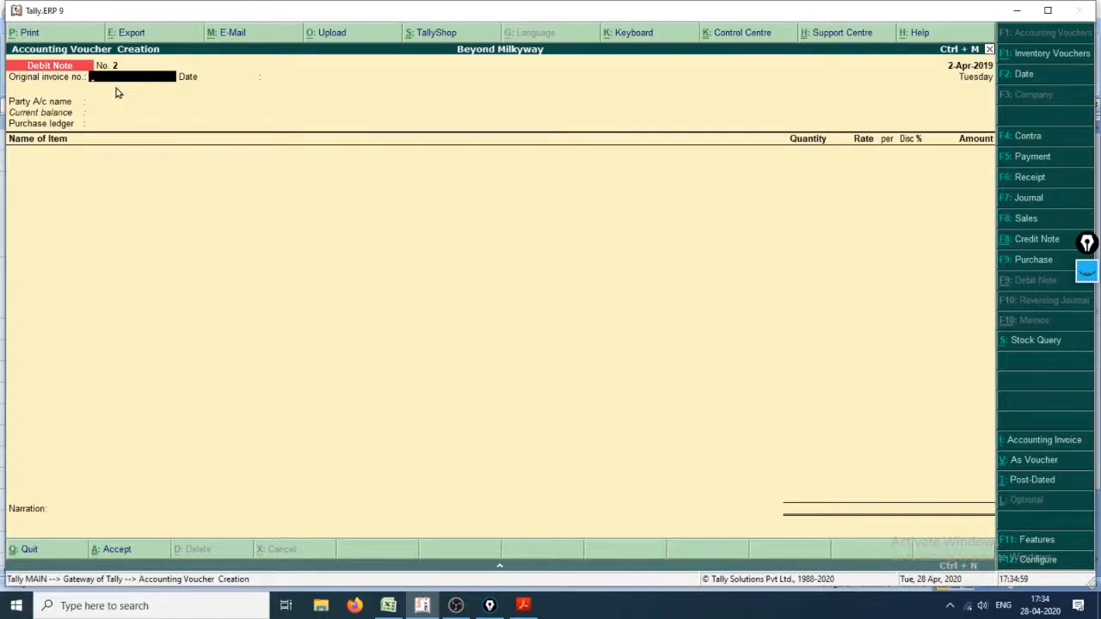
# Step: Look up the SpaceX purchase in the Purchase_Book sheet and enter its invoice number, 4256, as the Debit Note's original invoice number
pyautogui.hotkey('alt', 'Tab')
pyautogui.hotkey('alt', 'Tab')
pyautogui.hotkey('alt', 'Tab')
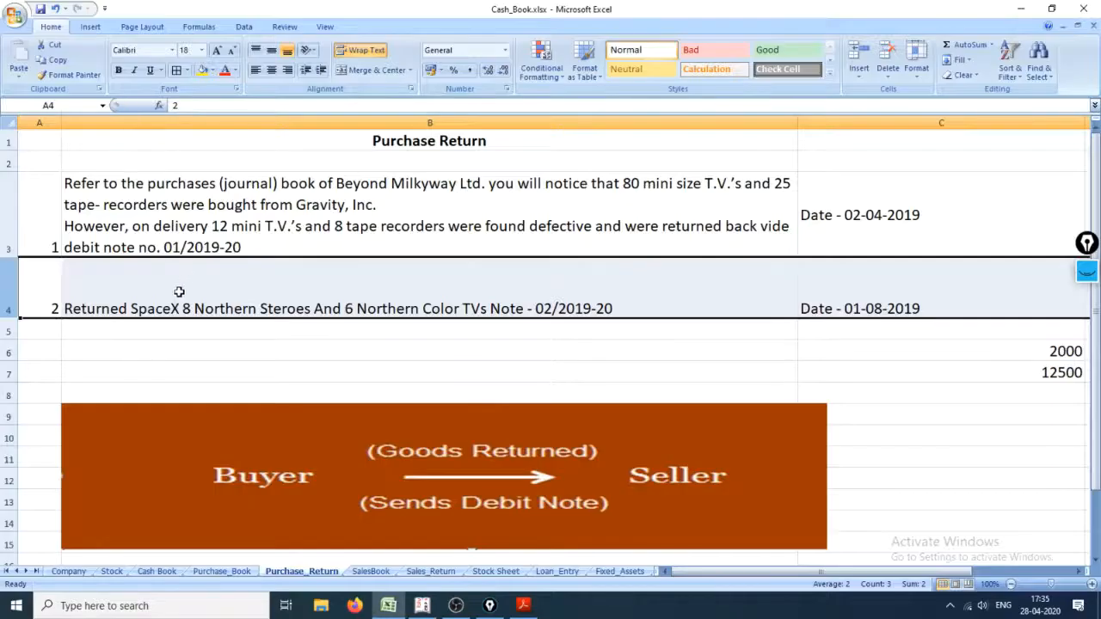
pyautogui.click(228, 572)
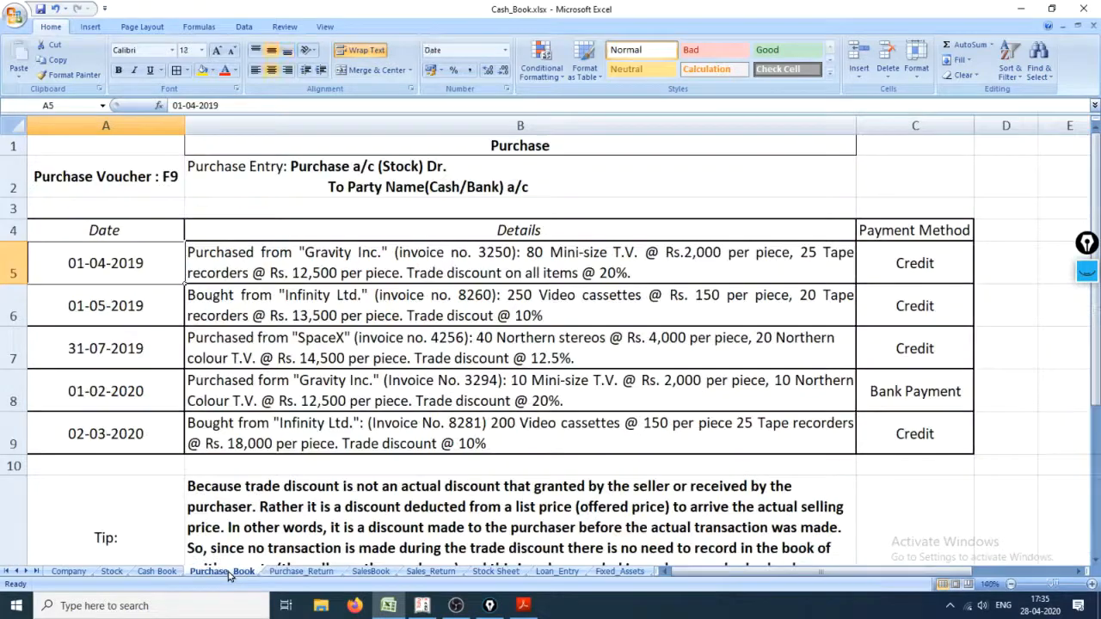
pyautogui.click(264, 364)
pyautogui.hotkey('alt', 'Tab')
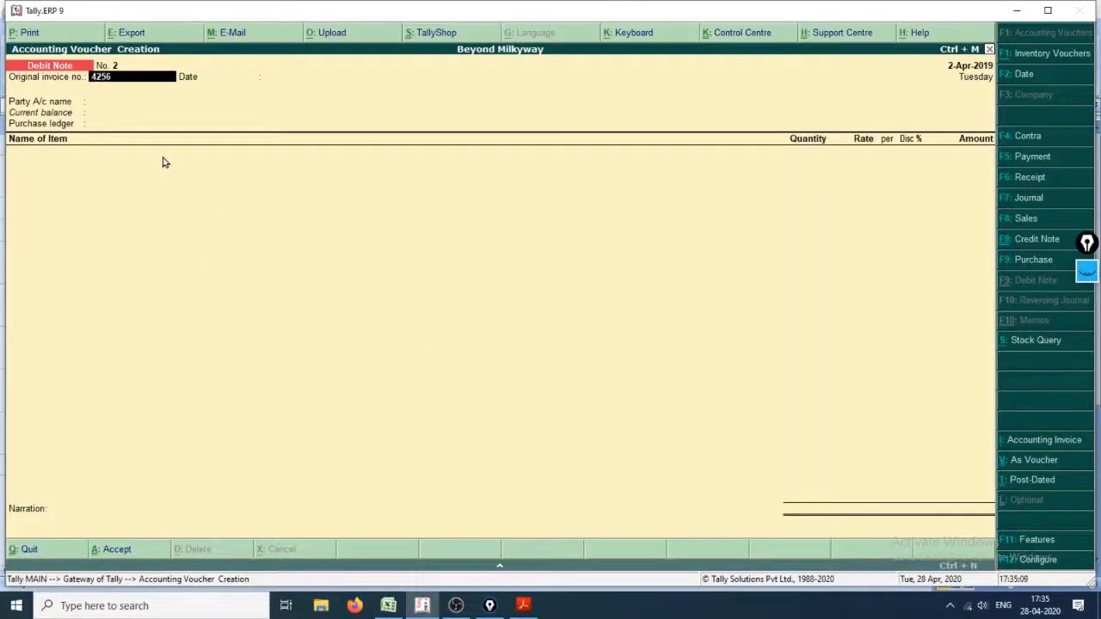
pyautogui.press('Return')
# Step: Check the SpaceX return date in the Purchase_Return sheet and set the voucher date to 1-Aug-2019
pyautogui.hotkey('alt', 'Tab')
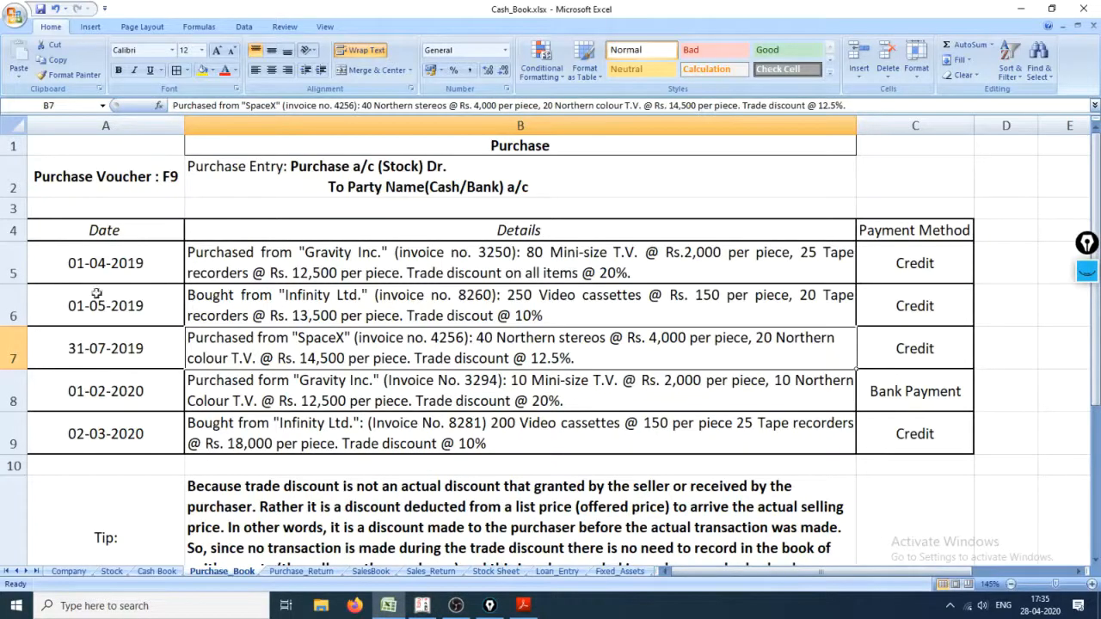
pyautogui.click(275, 572)
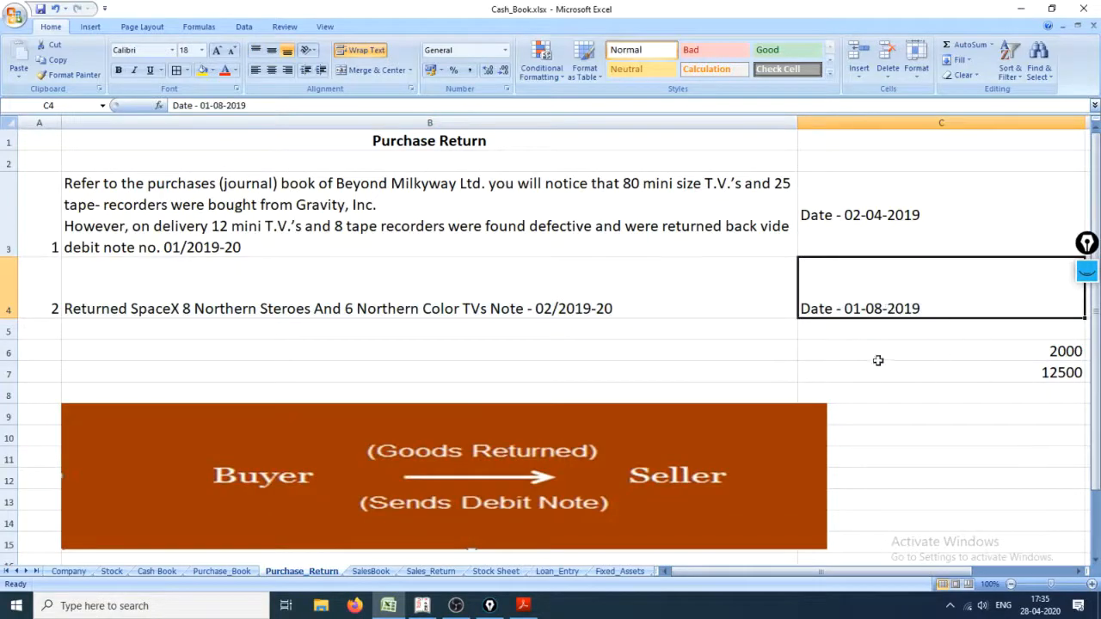
pyautogui.hotkey('alt', 'Tab')
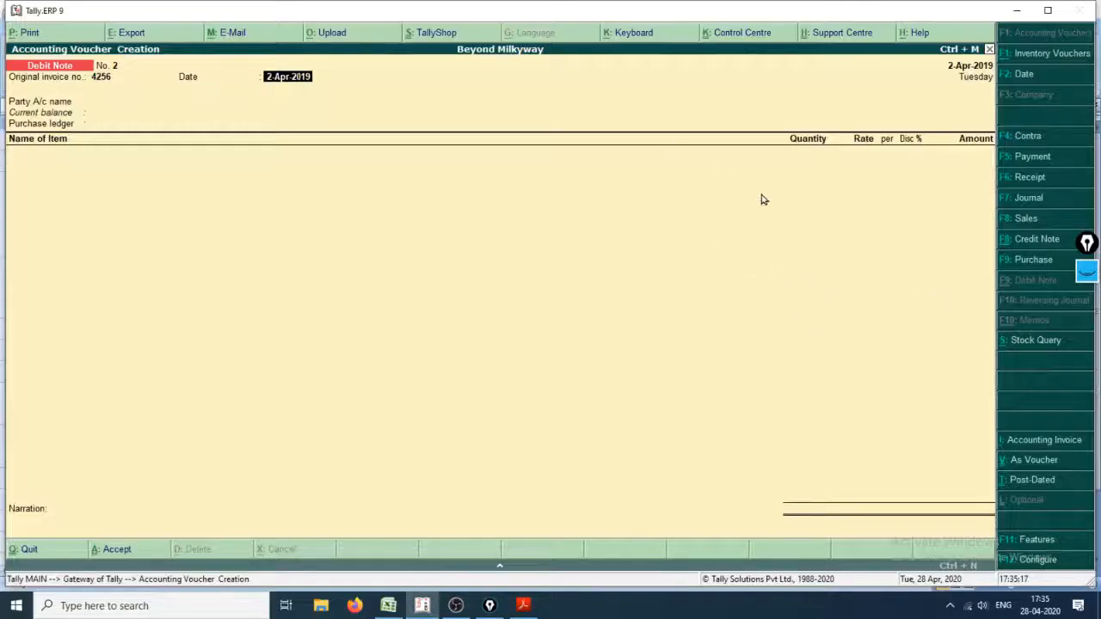
pyautogui.press('F2')
pyautogui.write('1.8.19')
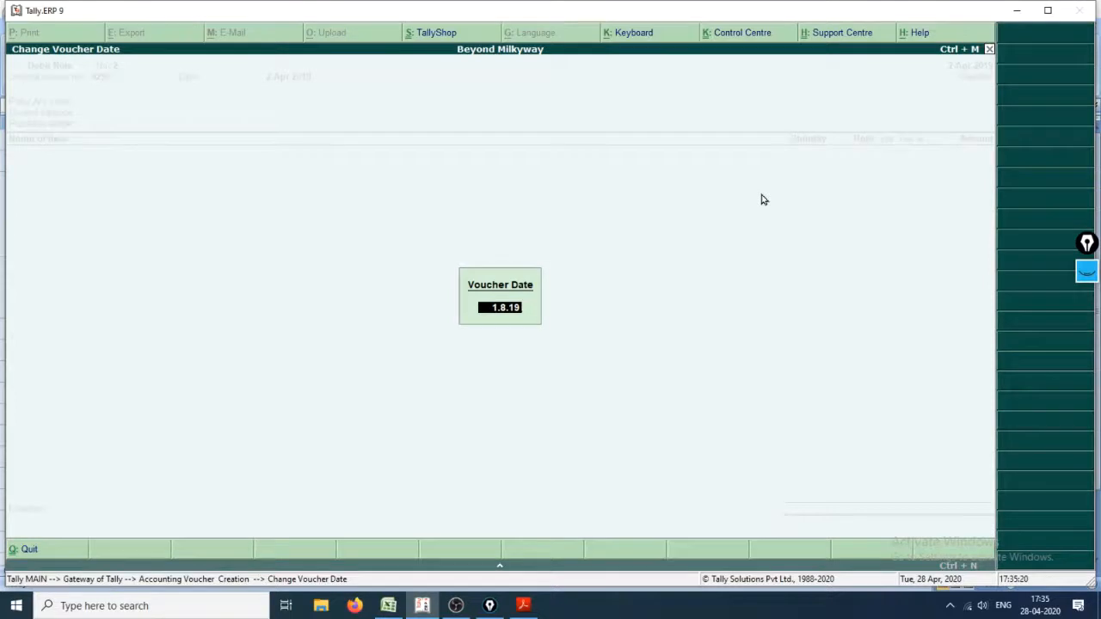
pyautogui.press('Return')
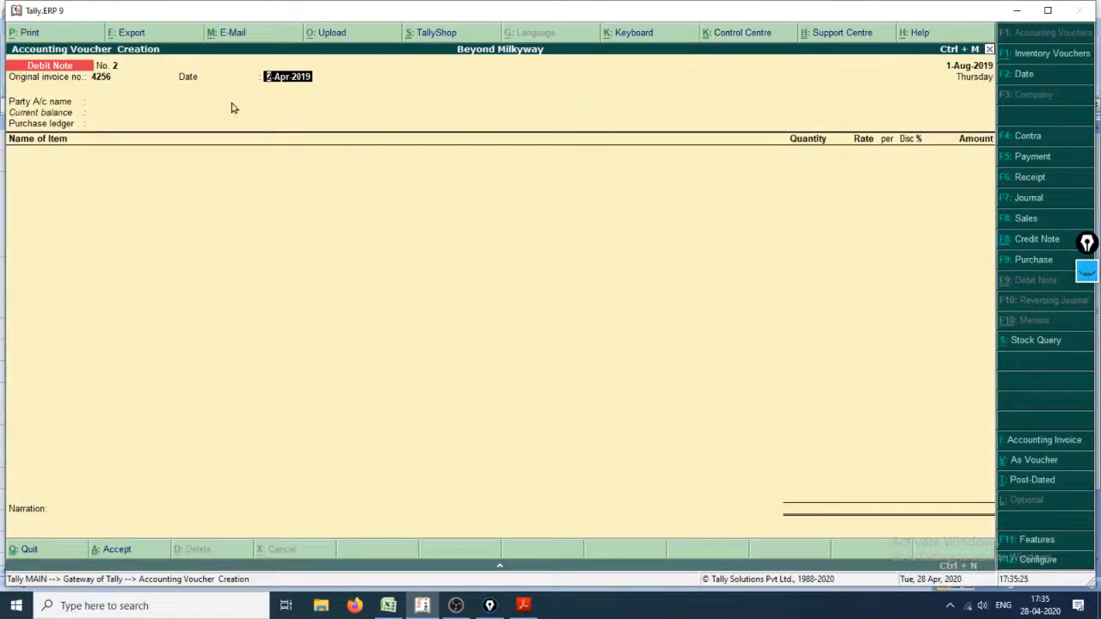
# Step: Change the voucher date to 2-8-2019 and set the original invoice's date to 1-Aug-2019
pyautogui.press('F2')
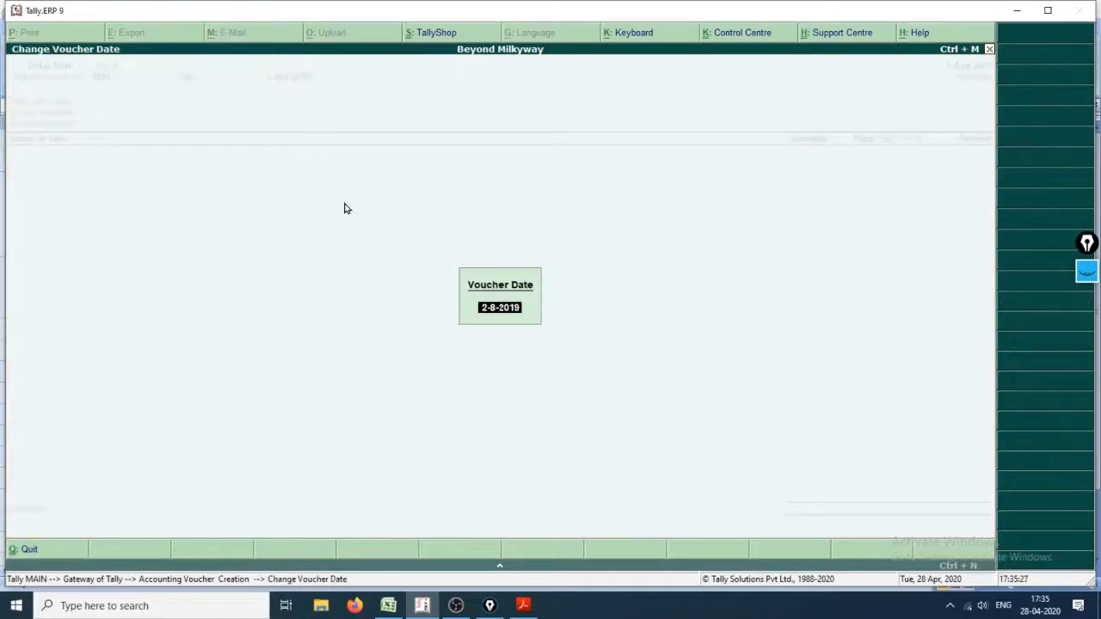
pyautogui.press('Return')
pyautogui.press('BackSpace')
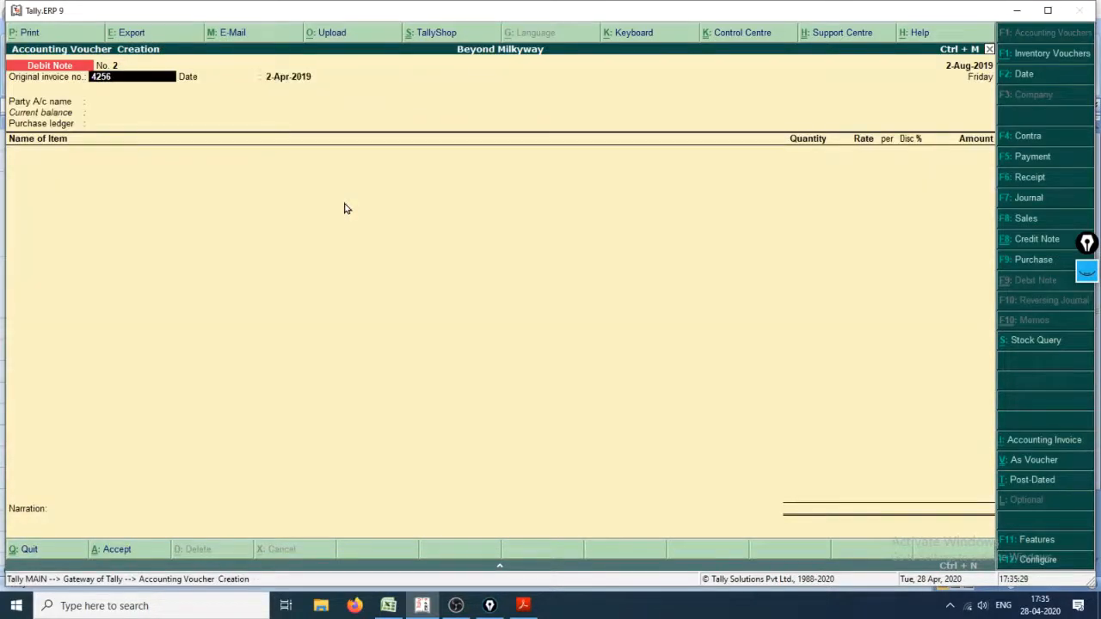
pyautogui.press('Return')
pyautogui.write('1.')
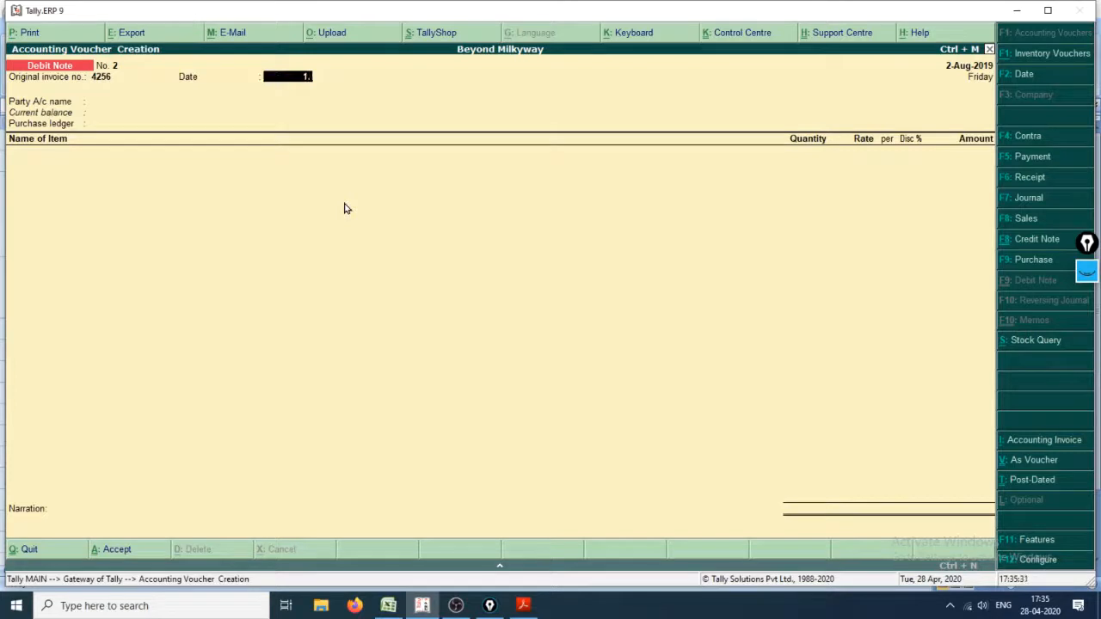
pyautogui.write('8.19')
pyautogui.press('Return')
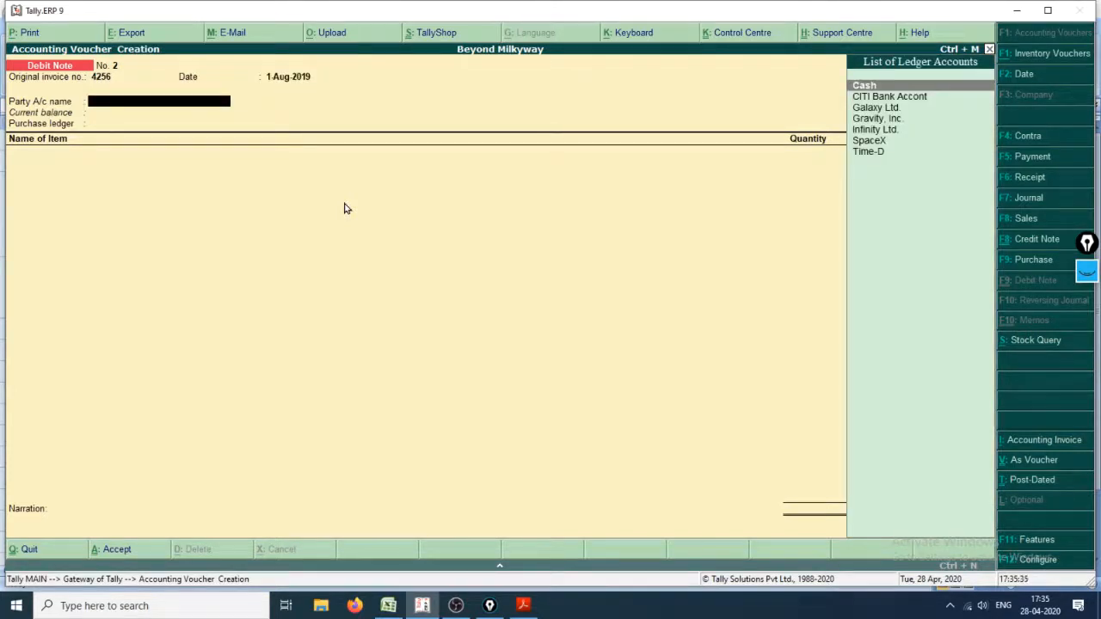
# Step: Select SpaceX as the party account of the Debit Note
pyautogui.press('Down')
pyautogui.press('Down')
pyautogui.press('Down')
pyautogui.press('Down')
pyautogui.press('Down')
pyautogui.press('Return')
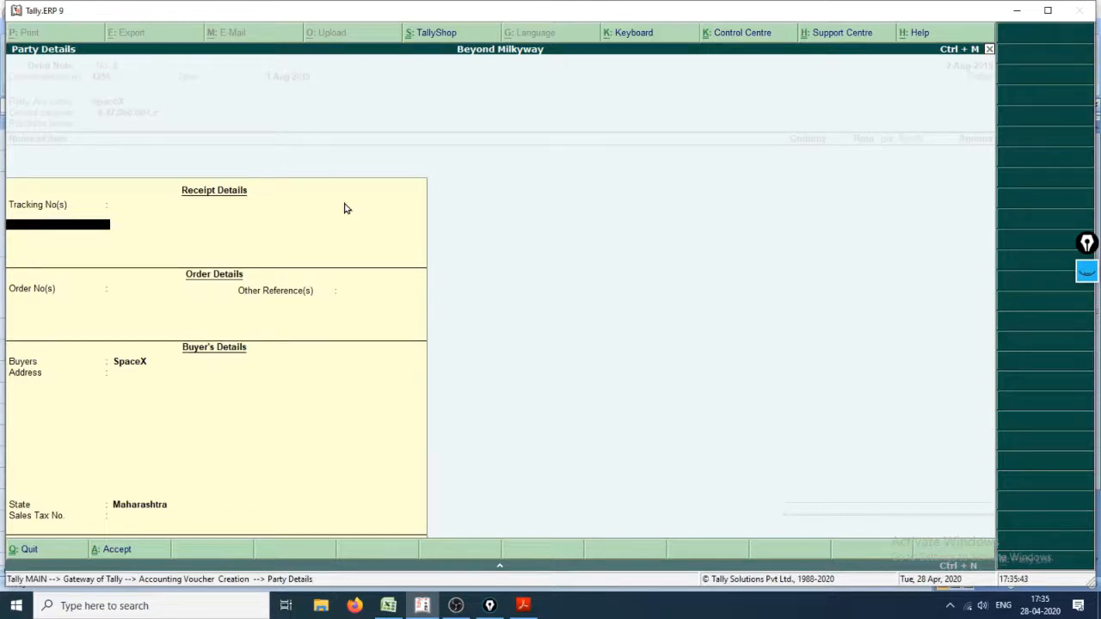
# Step: Accept the receipt, order and buyer details without additions, and choose Purchase as the purchase ledger
pyautogui.press('Return')
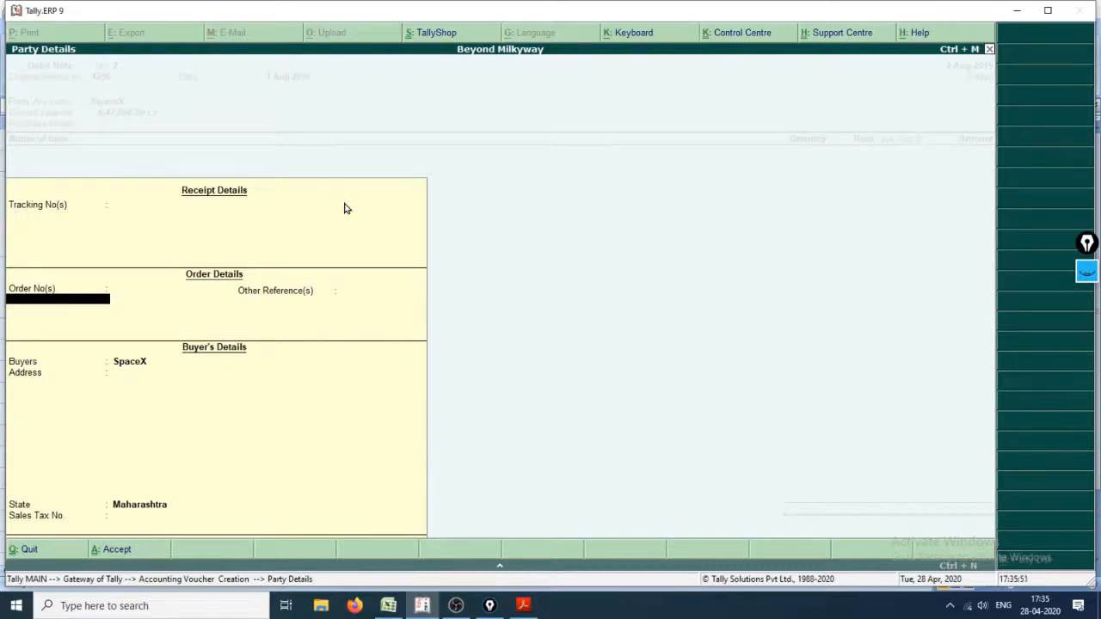
pyautogui.press('Return')
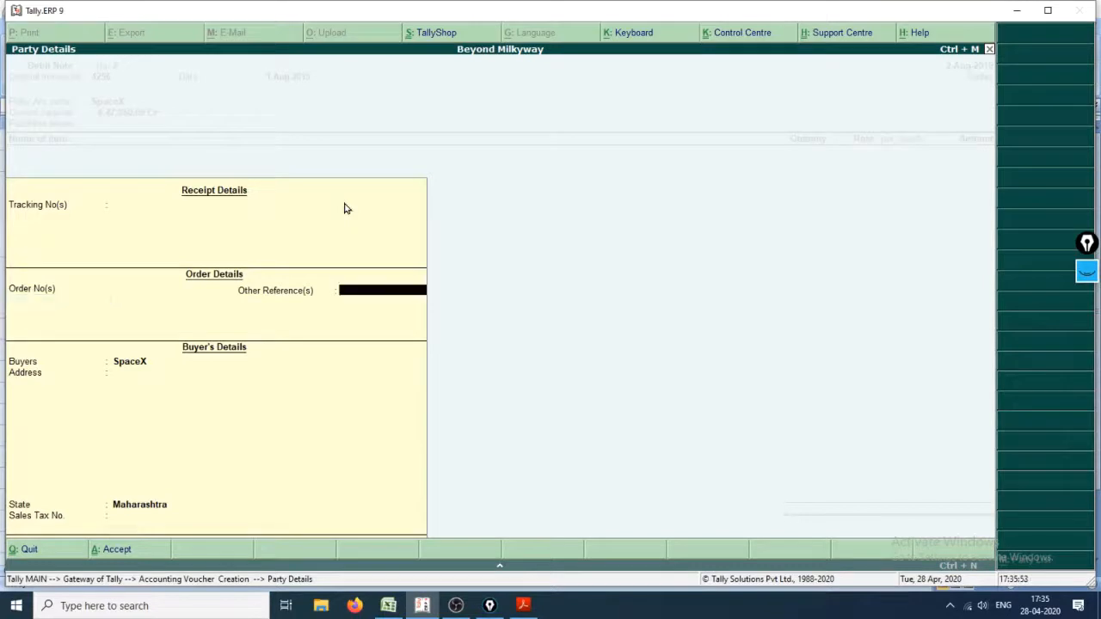
pyautogui.press('Return')
pyautogui.press('Return')
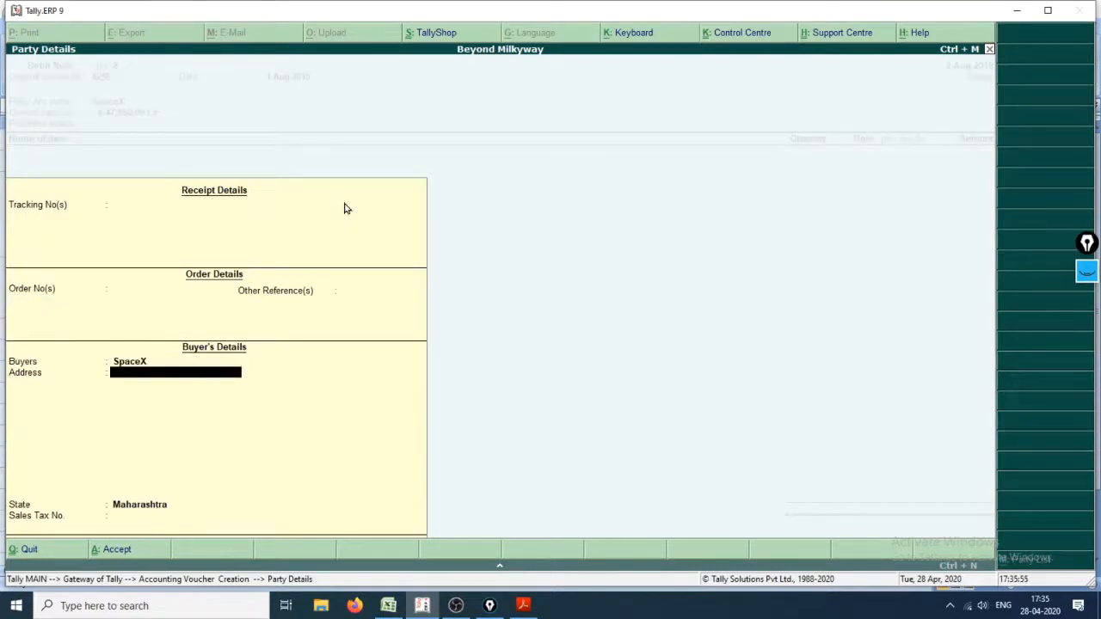
pyautogui.press('Return')
pyautogui.press('Return')
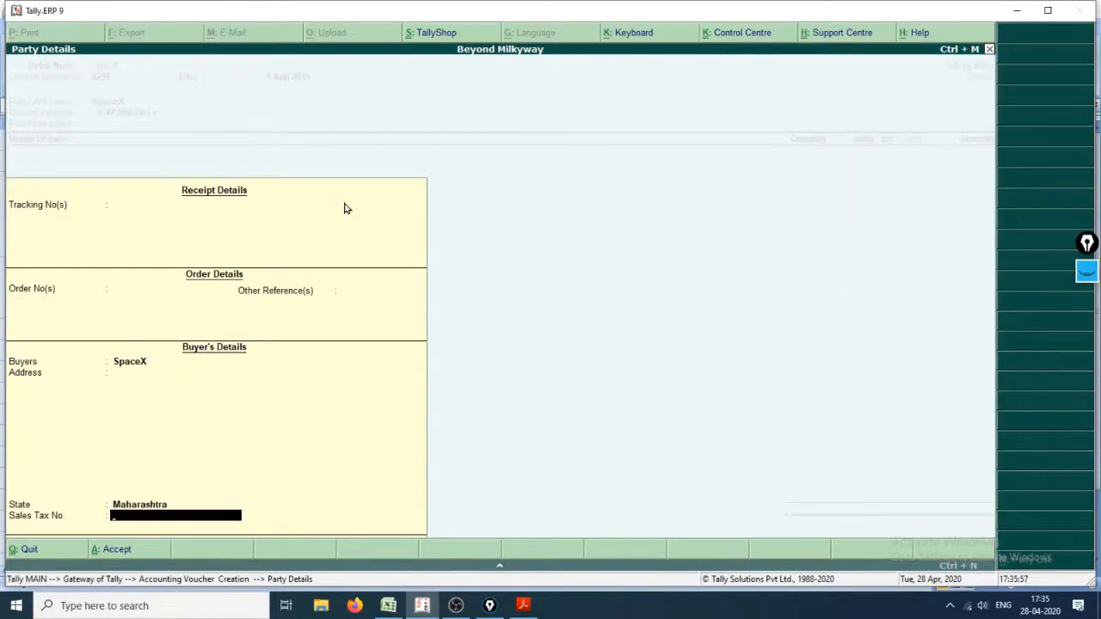
pyautogui.press('Return')
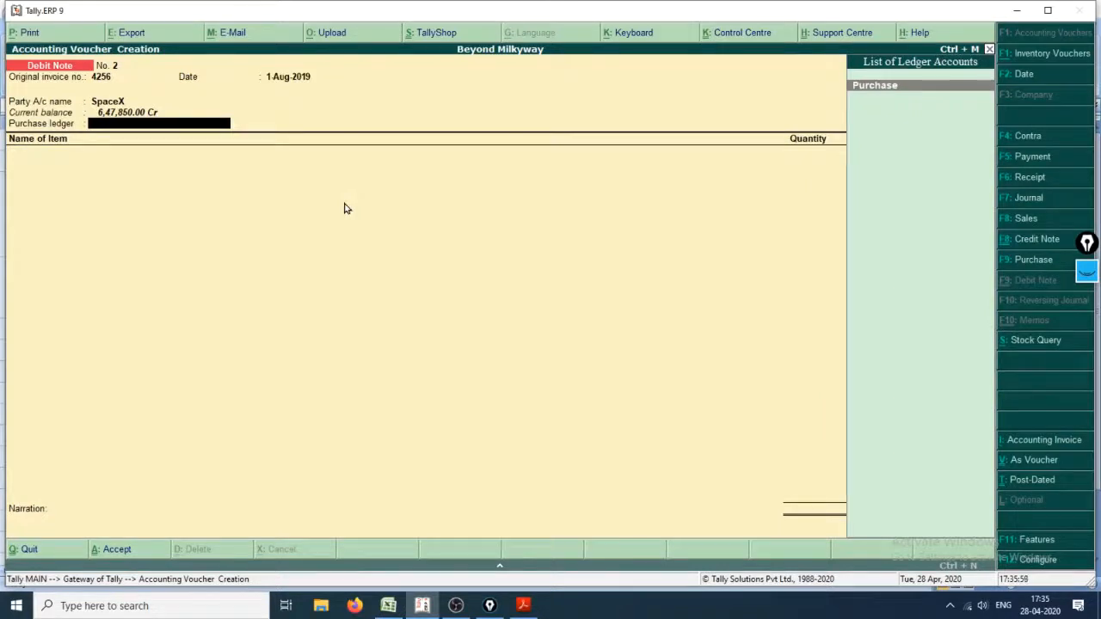
pyautogui.press('Return')
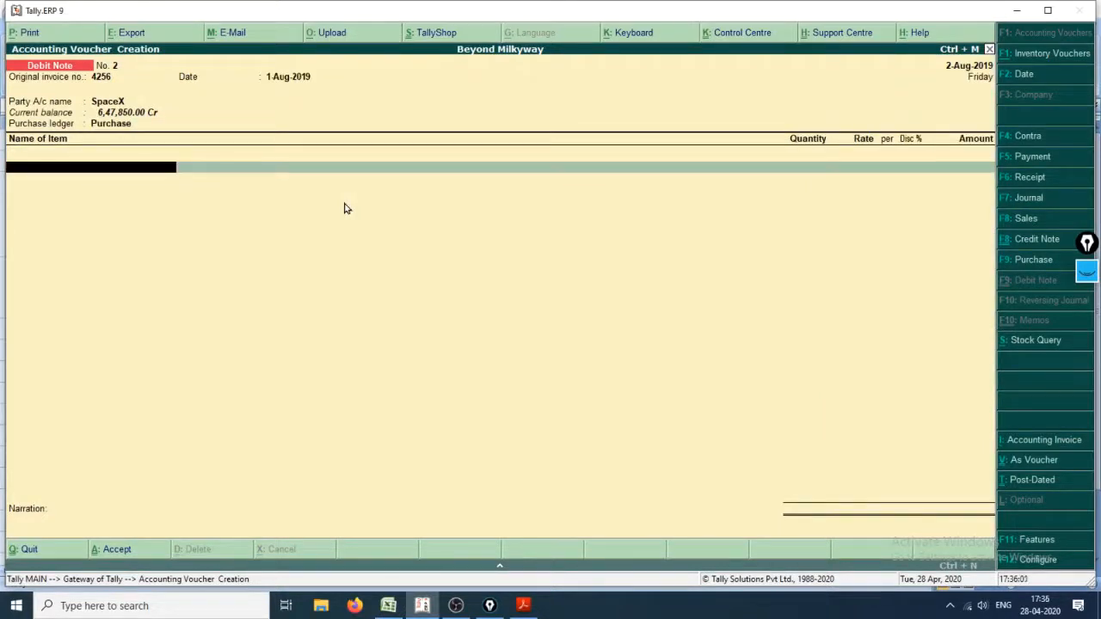
# Step: Add Northern Stereos as the first returned item, allocating a quantity of 8 from the SriHarikota godown
pyautogui.hotkey('alt', 'Tab')
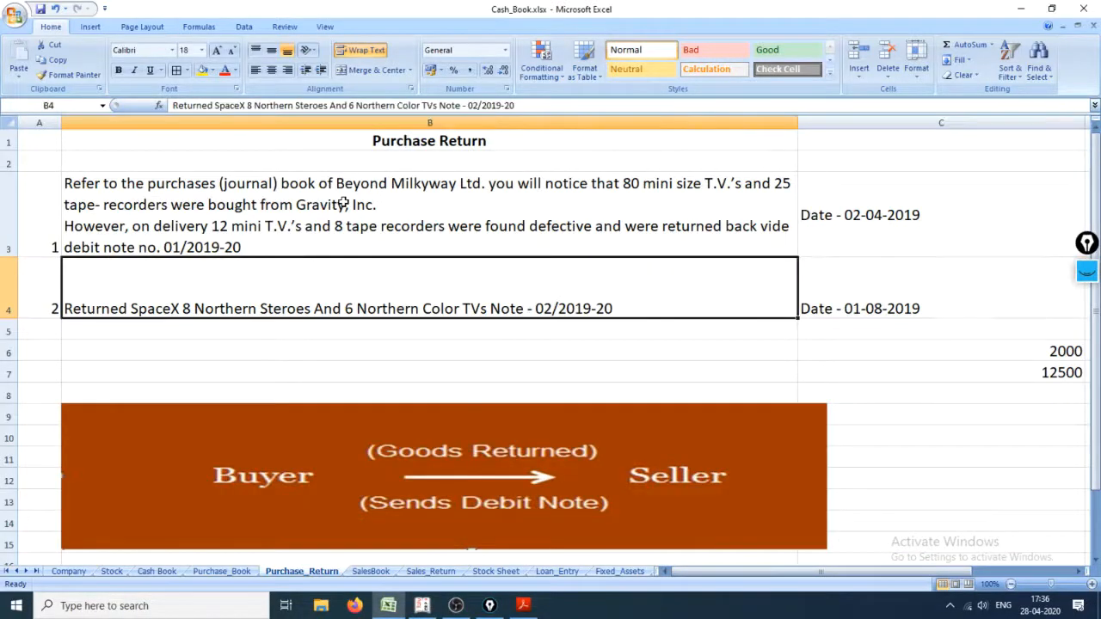
pyautogui.hotkey('alt', 'Tab')
pyautogui.write('Nort')
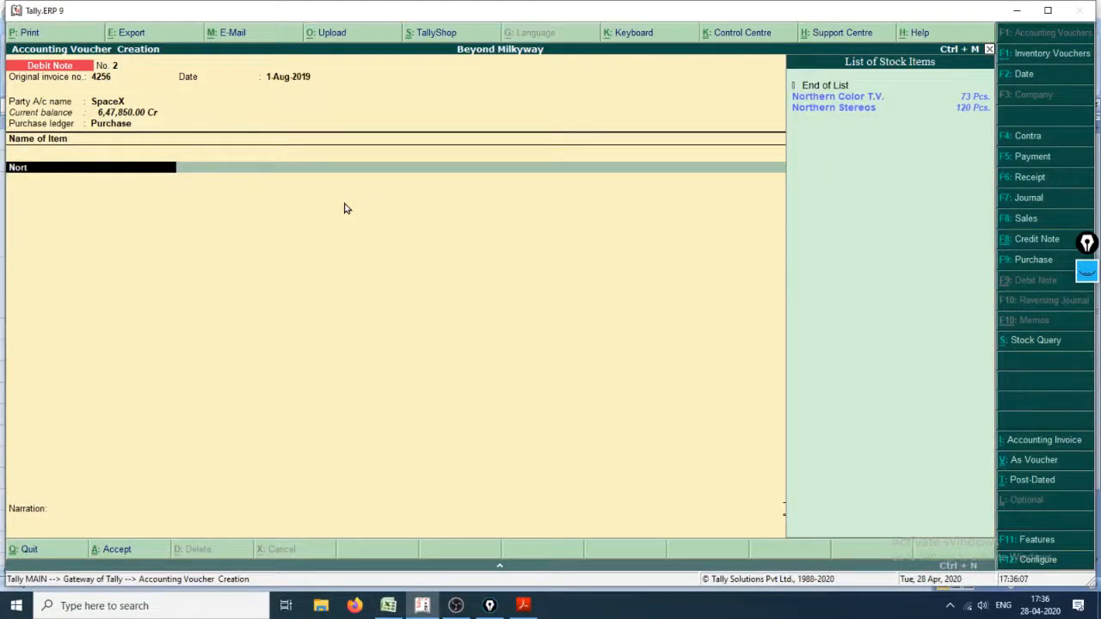
pyautogui.press('Down')
pyautogui.press('Return')
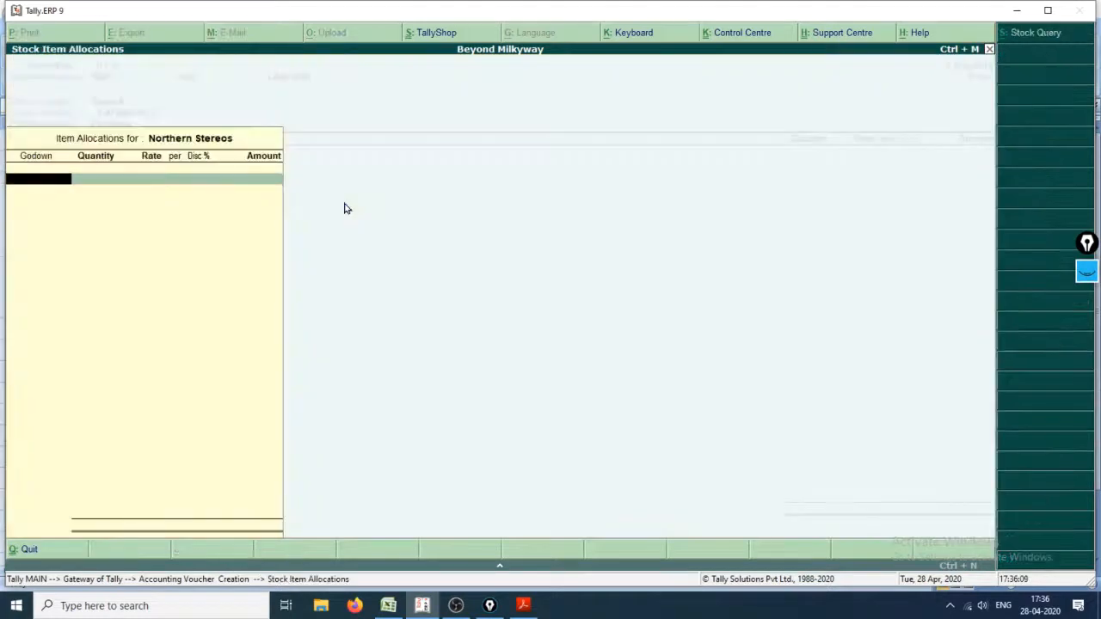
pyautogui.press('Return')
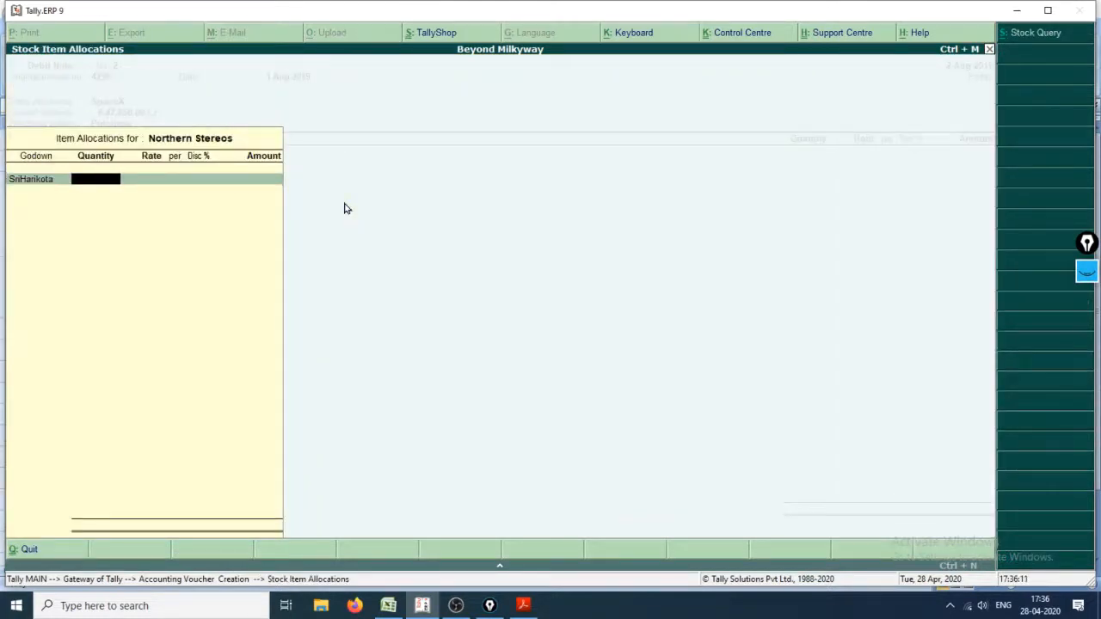
pyautogui.write('8')
pyautogui.press('Return')
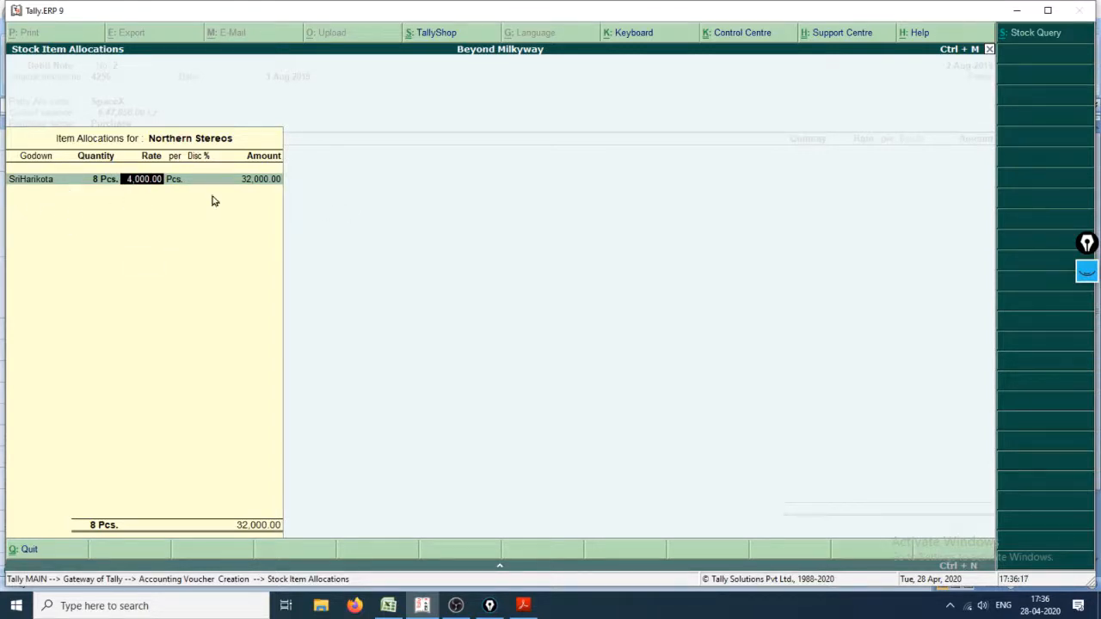
# Step: Check the SpaceX trade terms in the Purchase_Book sheet, then complete the Northern Stereos allocation at rate 4,000 with a 12.5% discount
pyautogui.hotkey('alt', 'Tab')
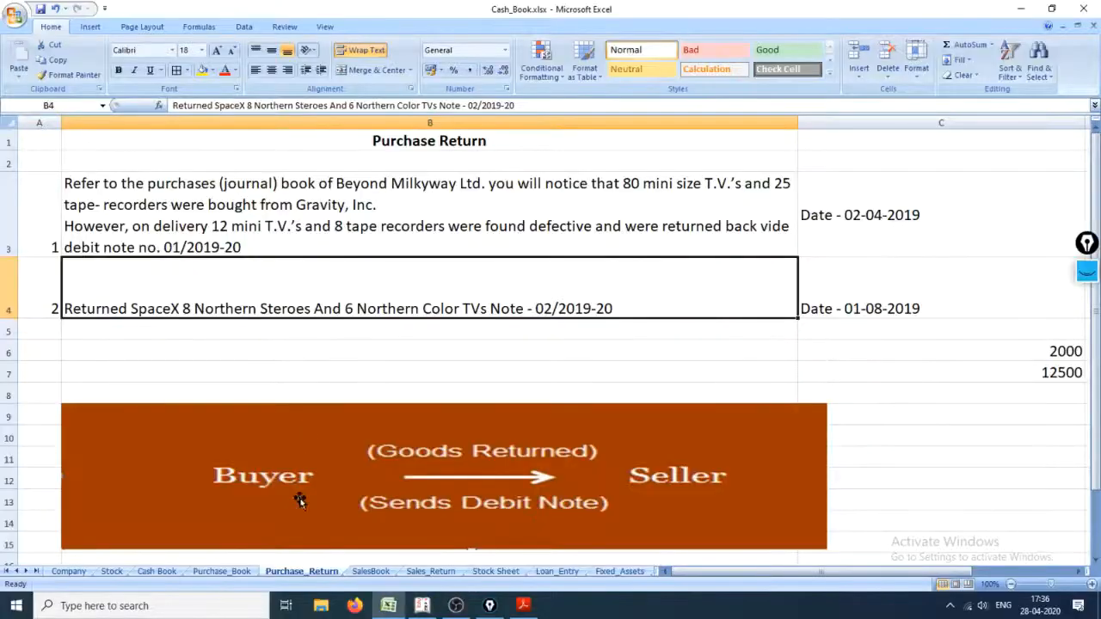
pyautogui.click(225, 573)
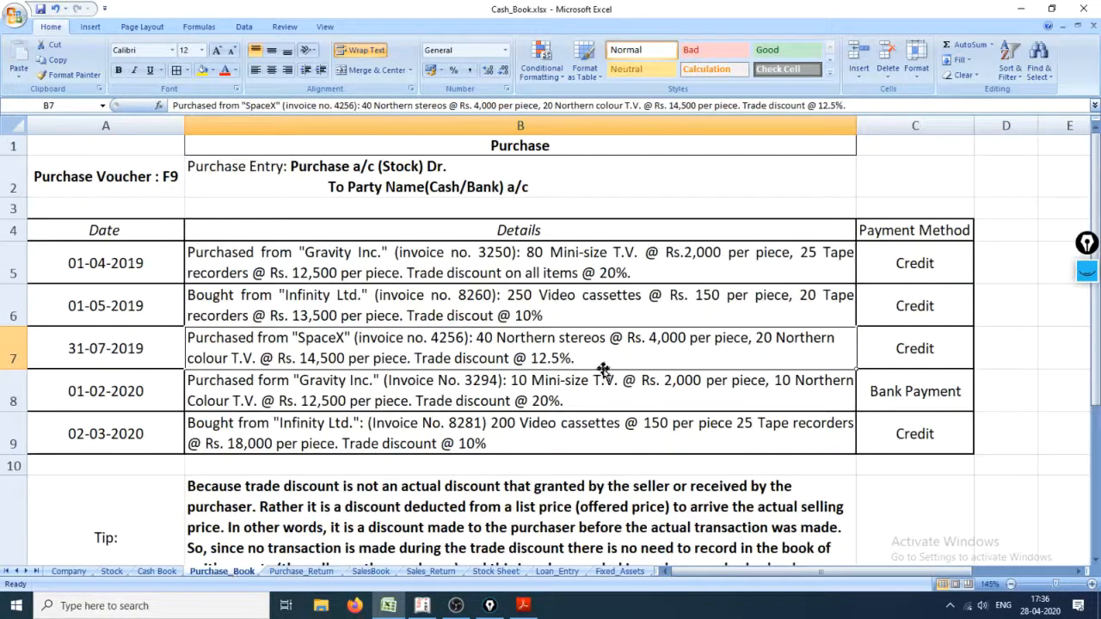
pyautogui.click(303, 572)
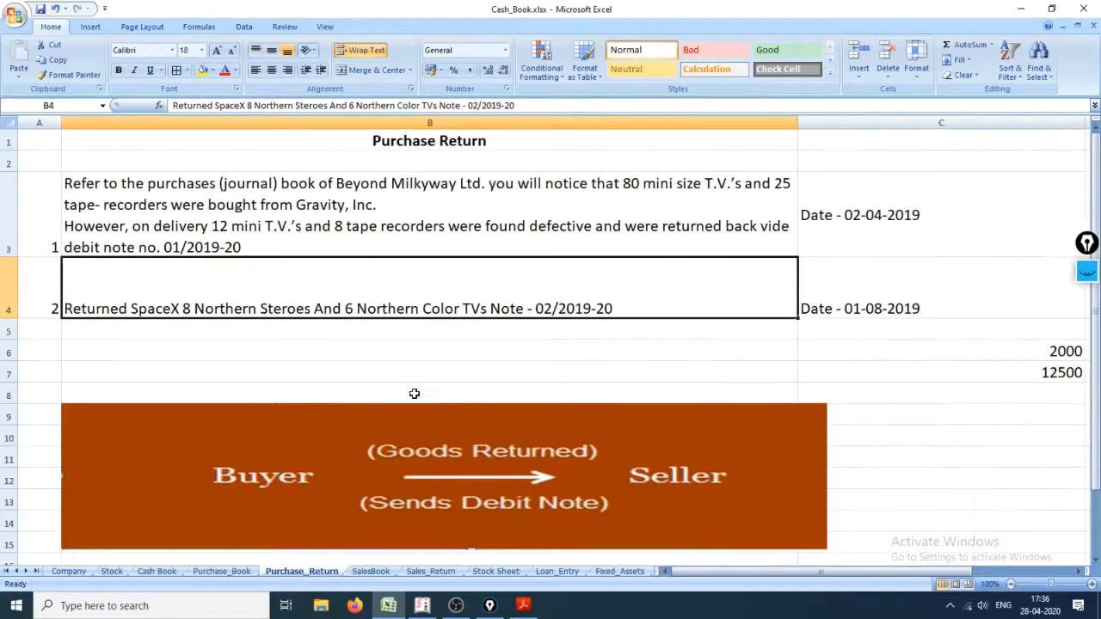
pyautogui.hotkey('alt', 'Tab')
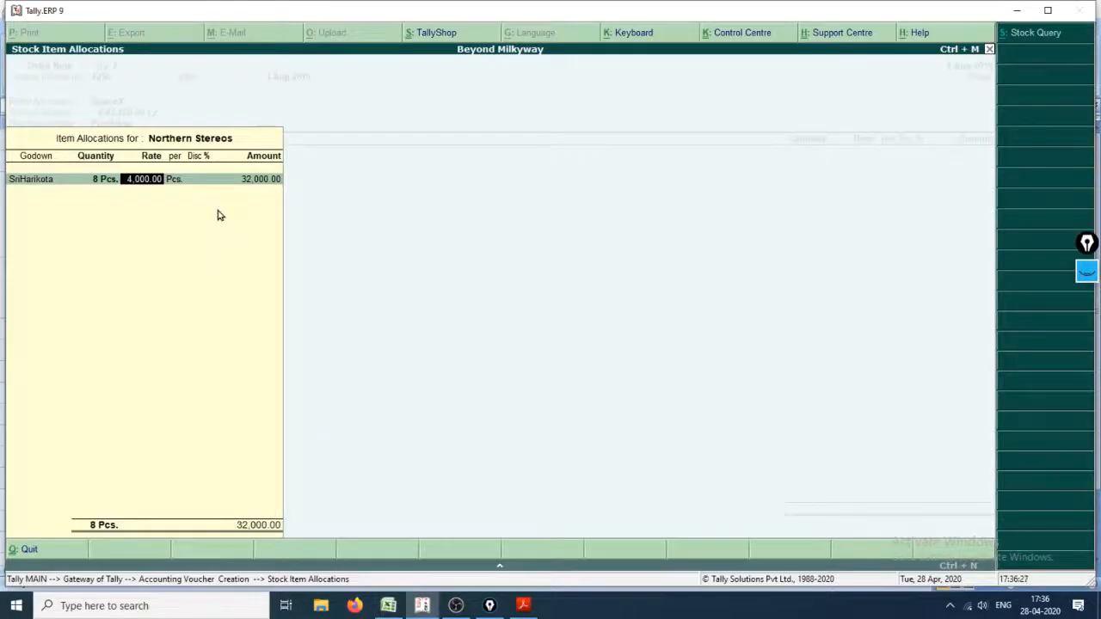
pyautogui.press('Return')
pyautogui.press('Return')
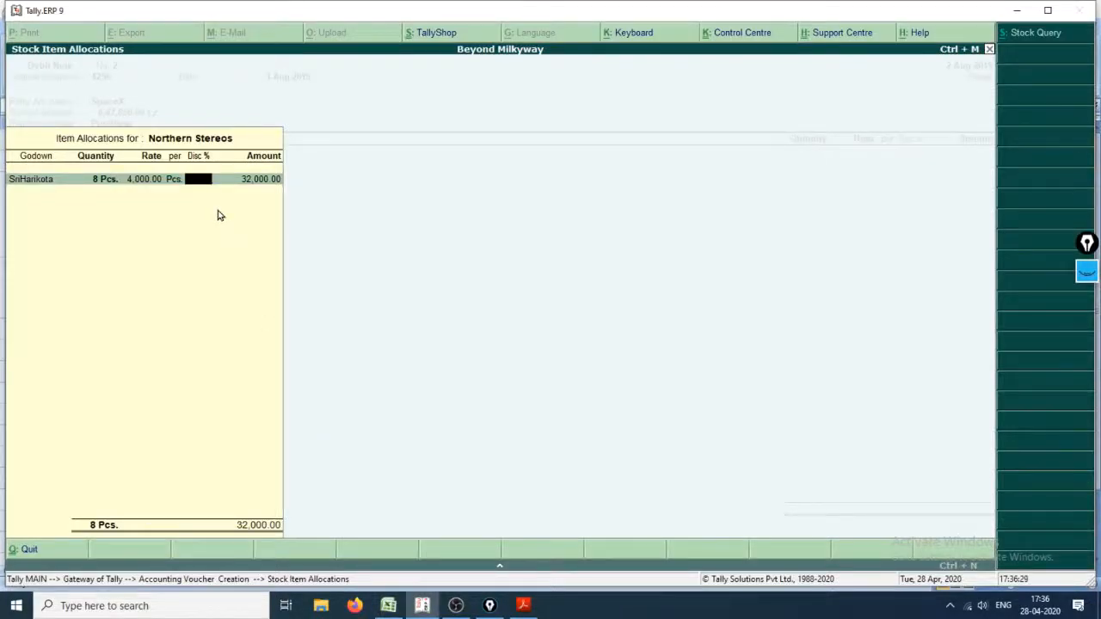
pyautogui.write('12.5')
pyautogui.press('Return')
pyautogui.press('Return')
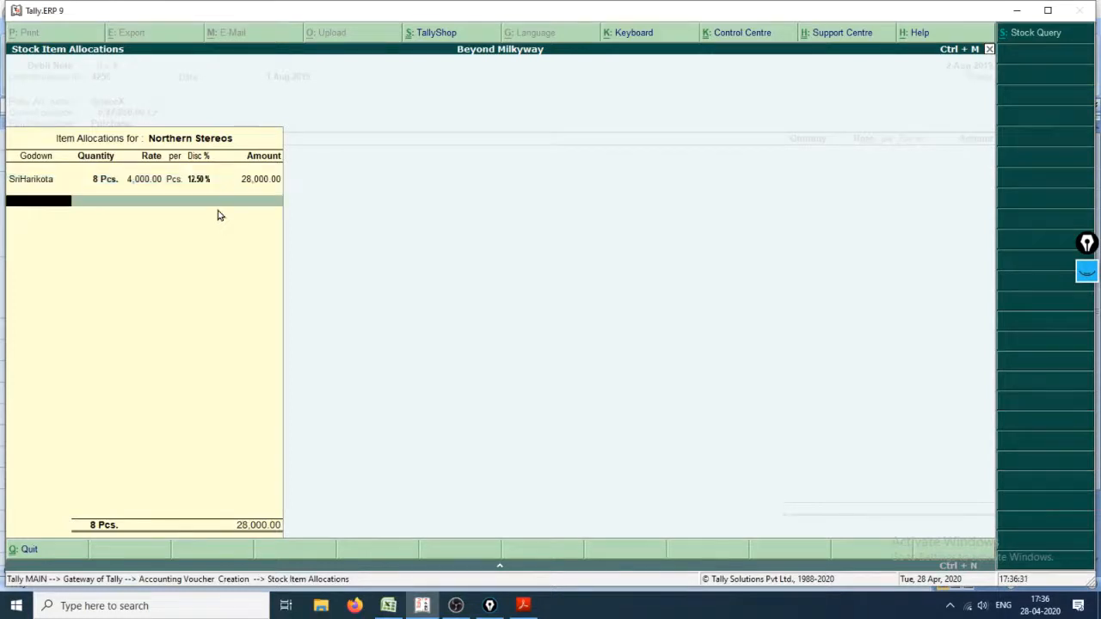
pyautogui.press('Return')
pyautogui.press('Return')
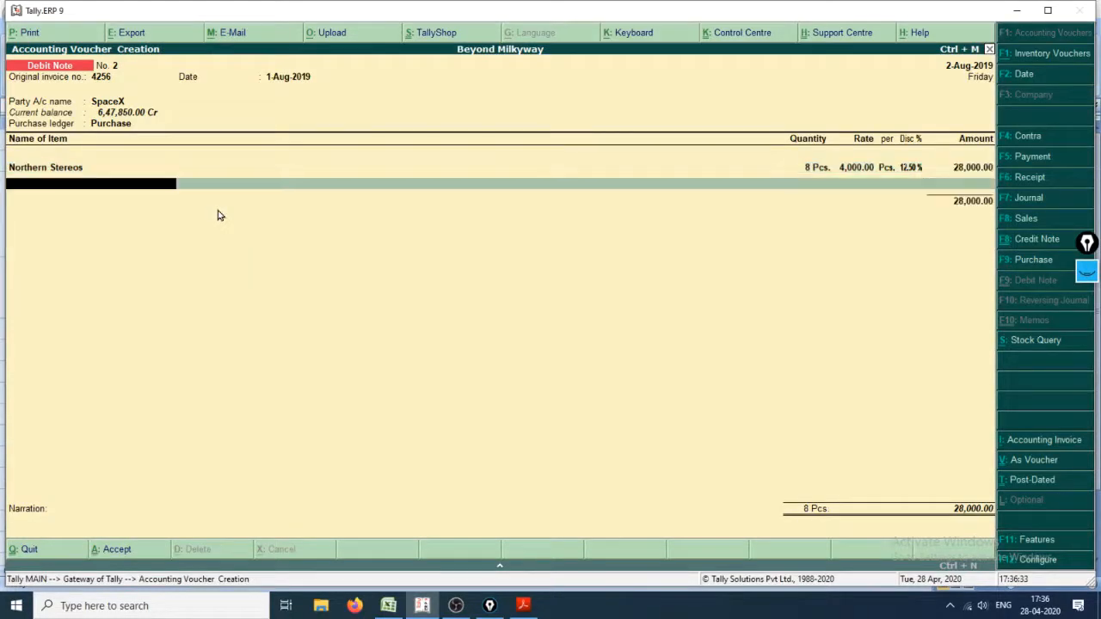
# Step: Add Northern Color T.V. as the second returned item, allocating a quantity of 5 from the SriHarikota godown
pyautogui.hotkey('alt', 'Tab')
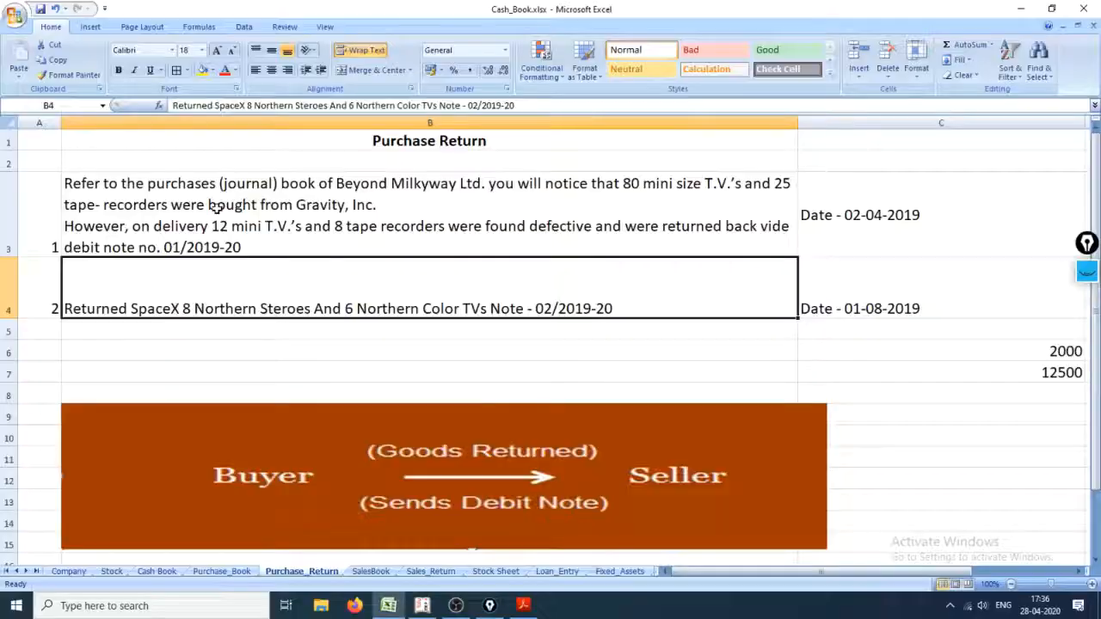
pyautogui.hotkey('alt', 'Tab')
pyautogui.write('North')
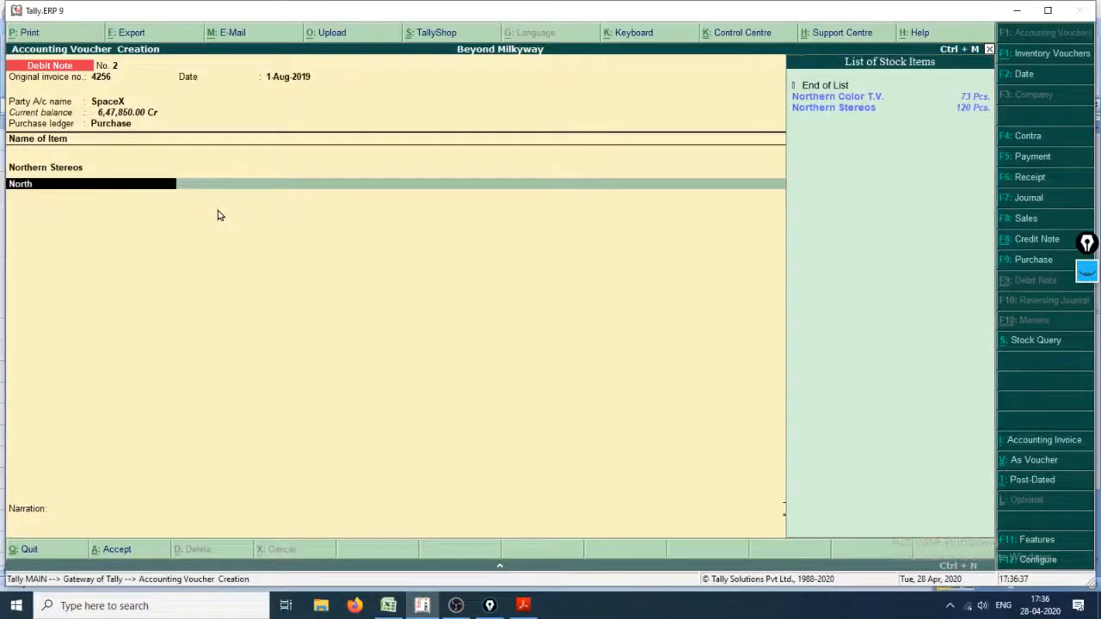
pyautogui.press('Down')
pyautogui.press('Down')
pyautogui.press('Up')
pyautogui.press('Return')
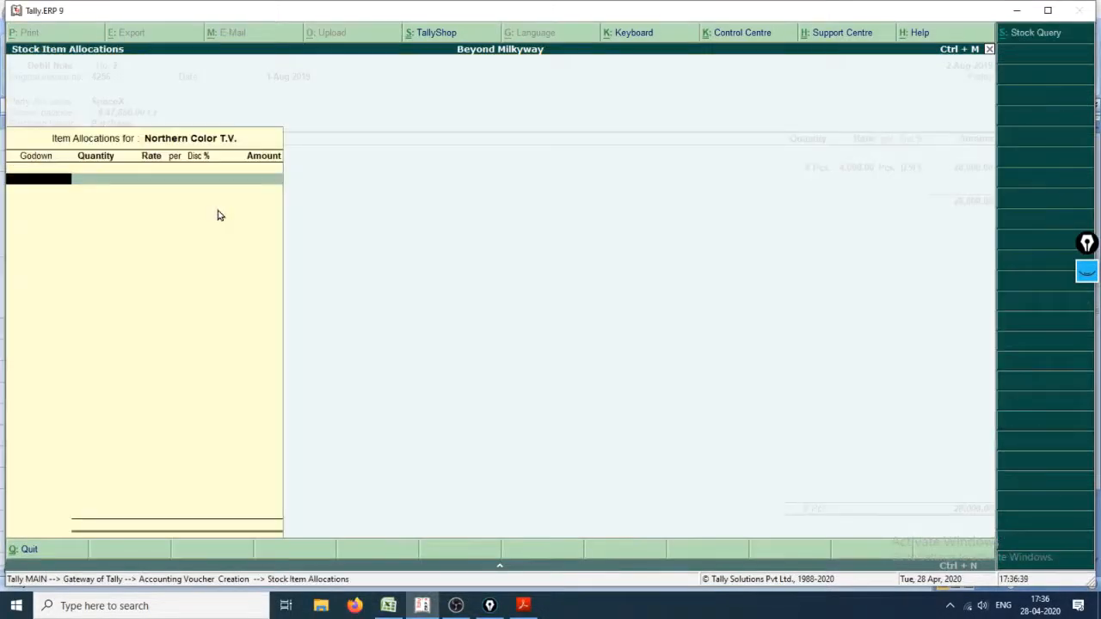
pyautogui.write('Sr')
pyautogui.press('Return')
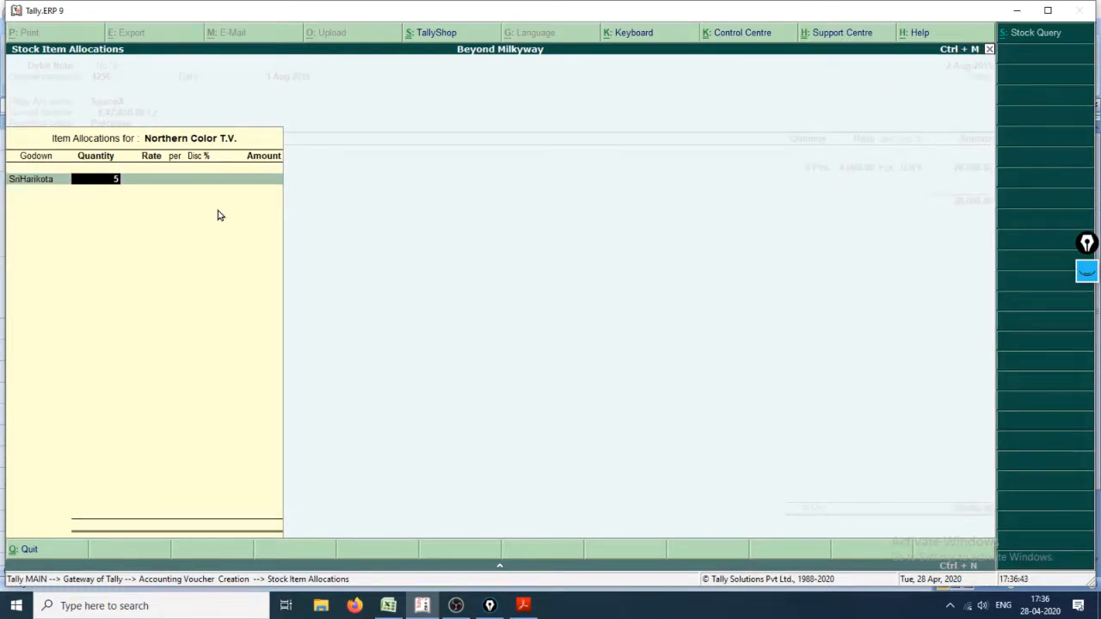
pyautogui.write('5')
pyautogui.press('Return')
# Step: Check the SpaceX return and purchase details in Cash_Book.xlsx, then correct the Northern Color T.V. quantity to 6 at rate 14,500
pyautogui.hotkey('alt', 'Tab')
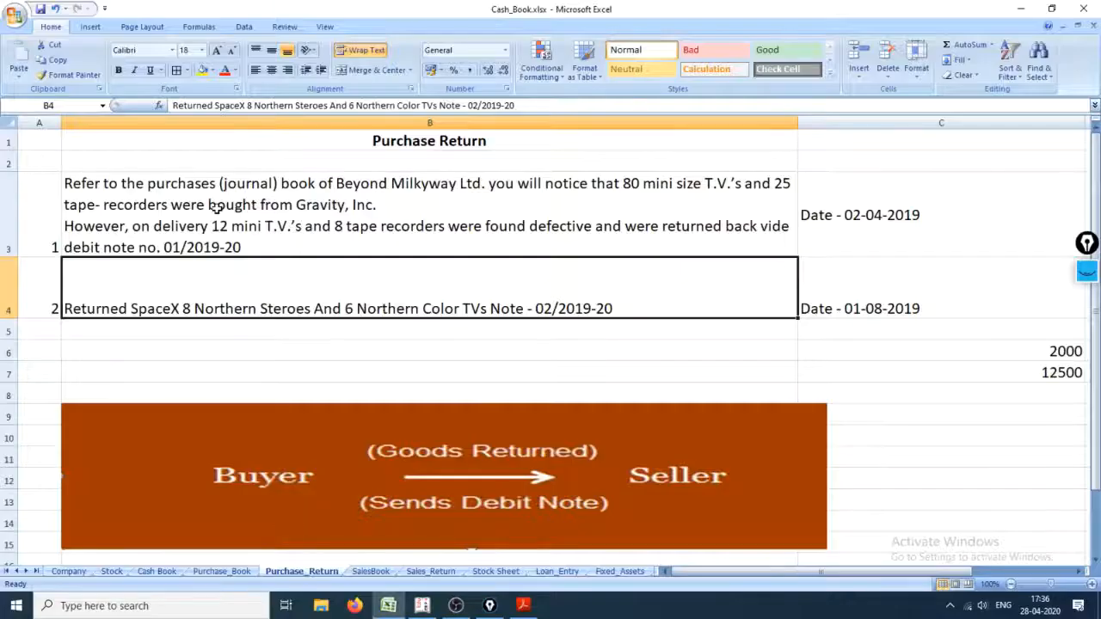
pyautogui.click(222, 571)
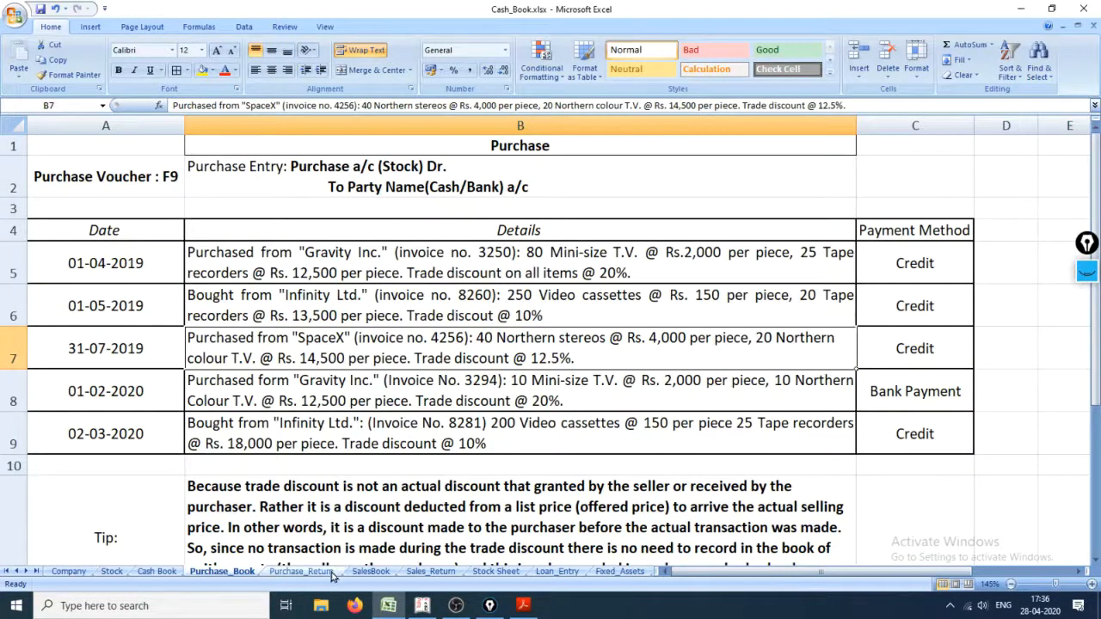
pyautogui.click(332, 575)
pyautogui.hotkey('alt', 'Tab')
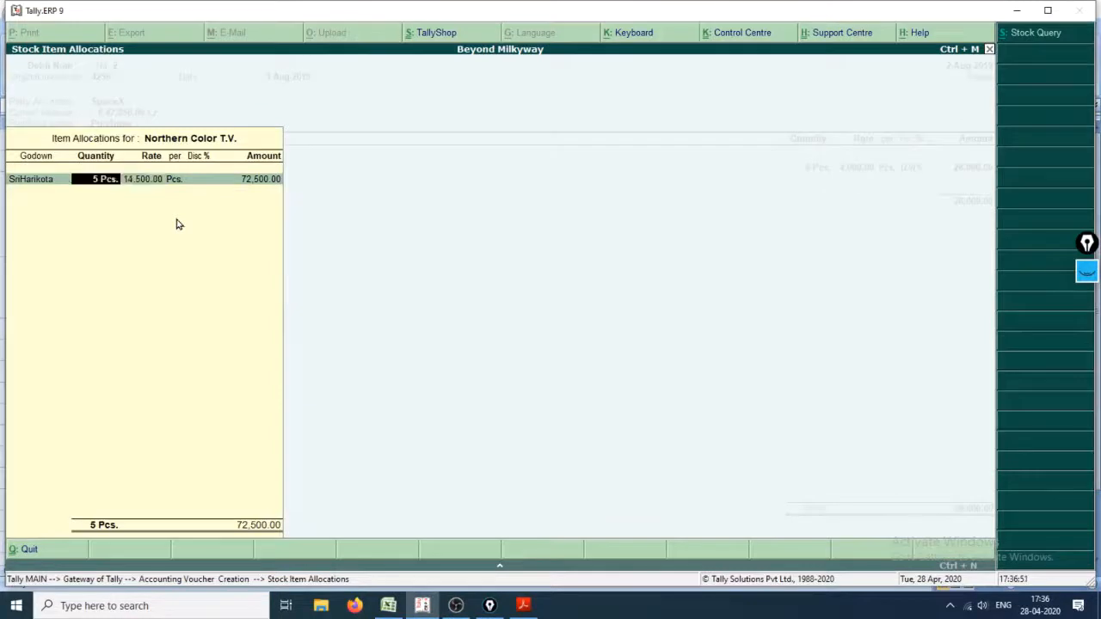
pyautogui.write('6')
pyautogui.press('Return')
pyautogui.press('Return')
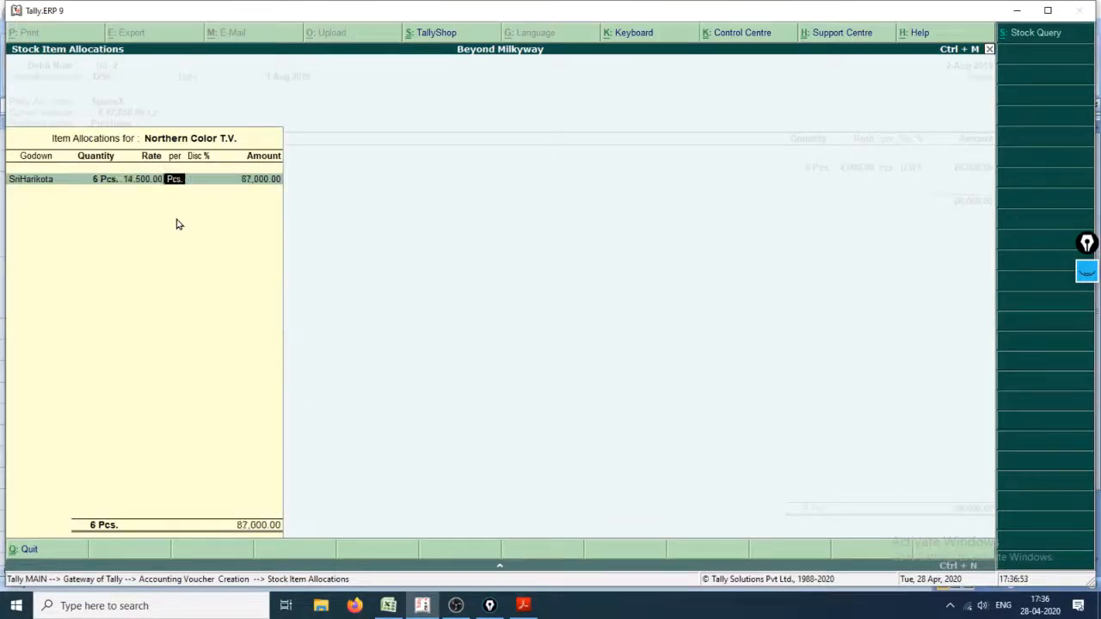
# Step: Give Northern Color T.V. a 12.5% discount and complete its item allocation
pyautogui.press('Return')
pyautogui.write('12.5')
pyautogui.press('Return')
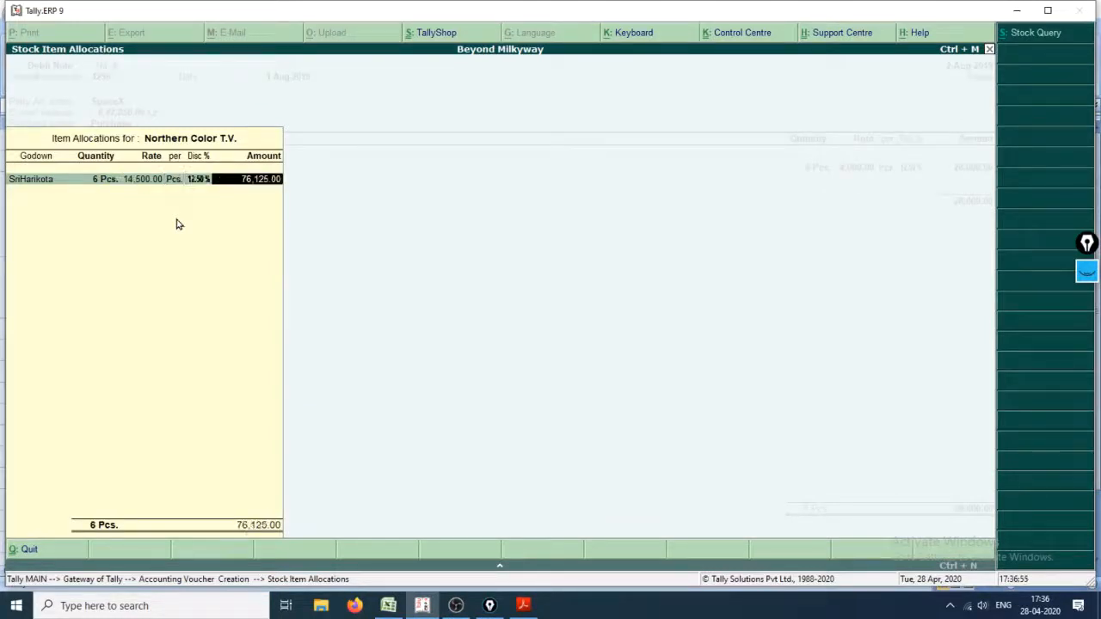
pyautogui.press('Return')
pyautogui.press('Return')
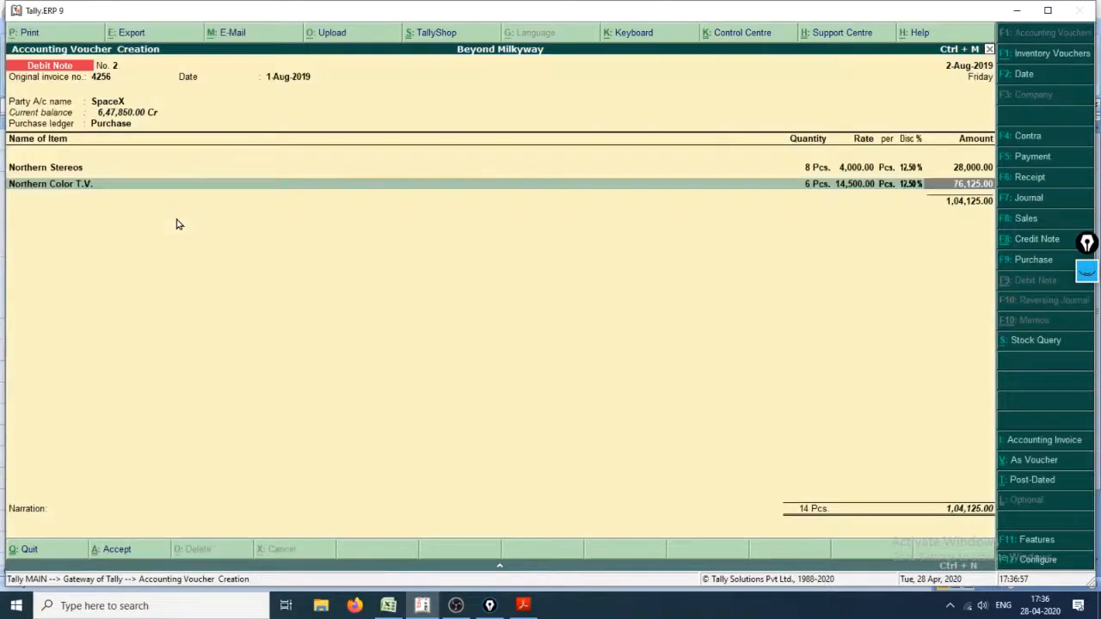
# Step: End the item list, enter the narration "Returned Goods" and save Debit Note No. 2
pyautogui.press('Return')
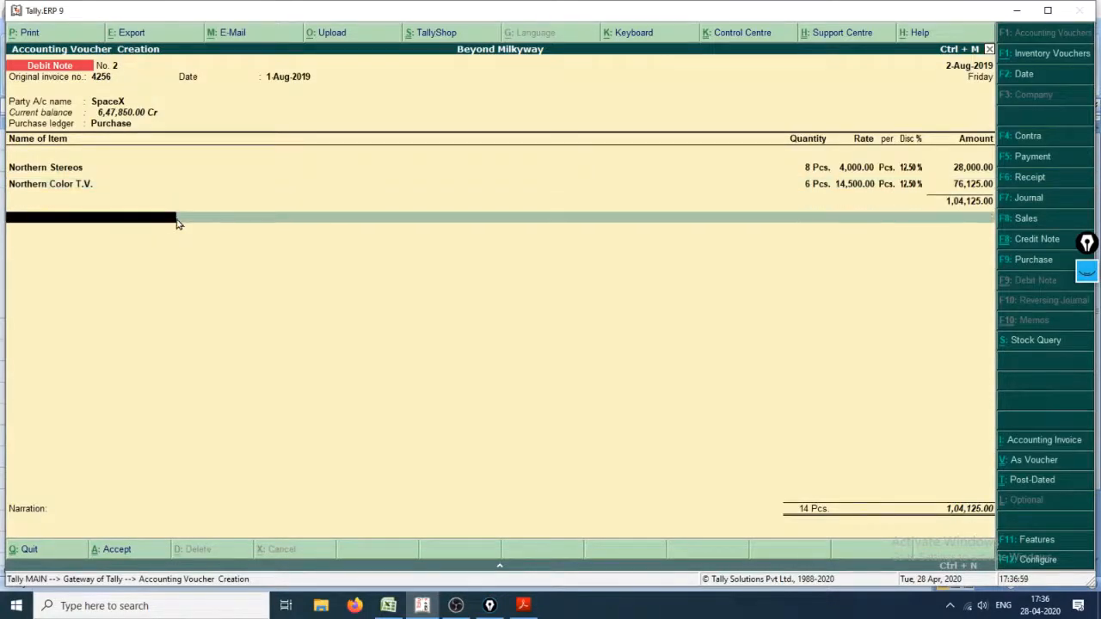
pyautogui.press('Return')
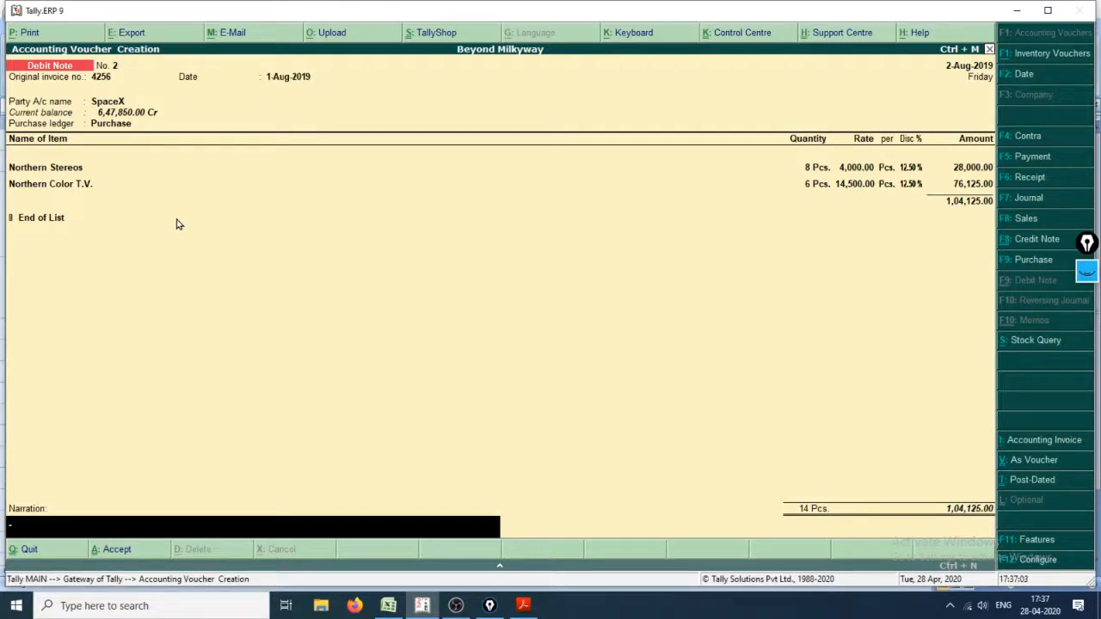
pyautogui.write('Returned Goosd')
pyautogui.press('BackSpace')
pyautogui.write('ds')
pyautogui.press('Return')
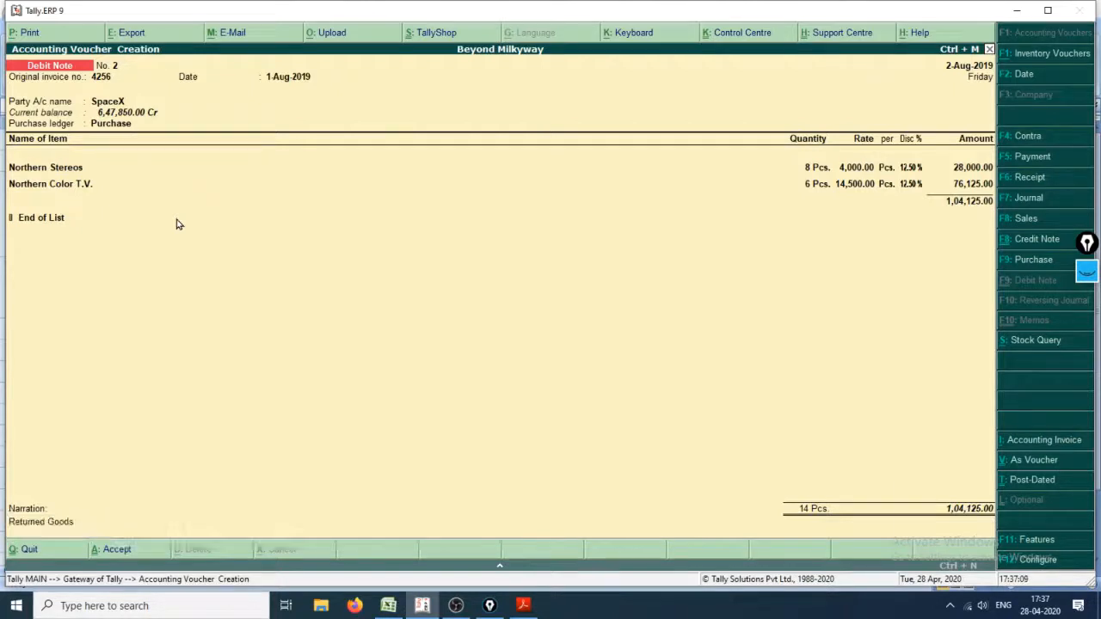
pyautogui.press('y')
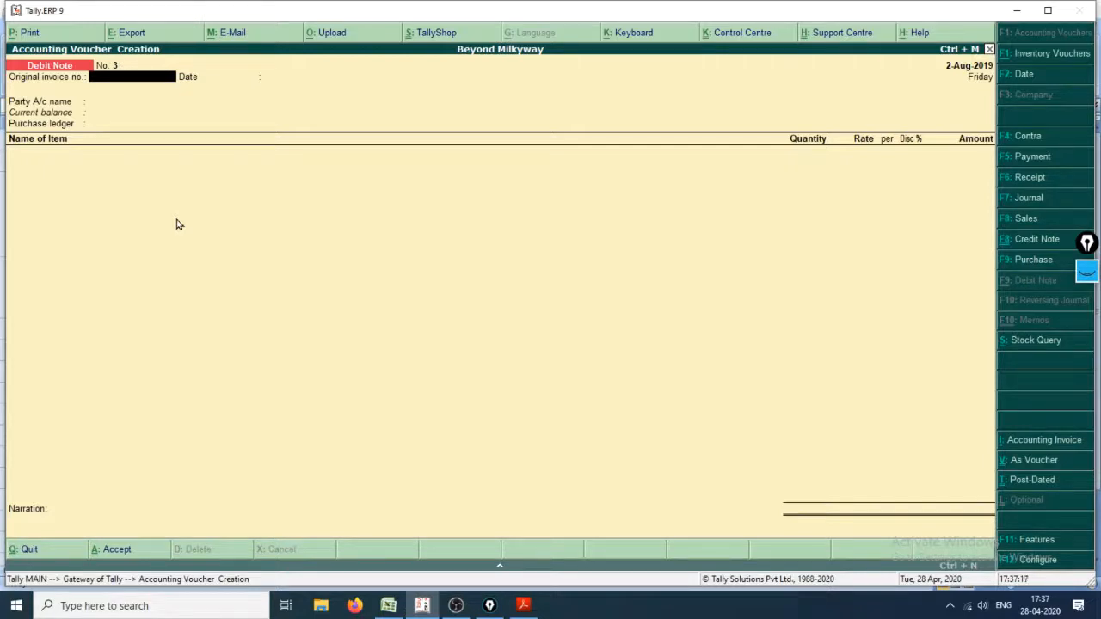
# Step: Leave voucher creation and display the Purchase ledger from the account books
pyautogui.press('Escape')
pyautogui.press('Escape')
pyautogui.press('Escape')
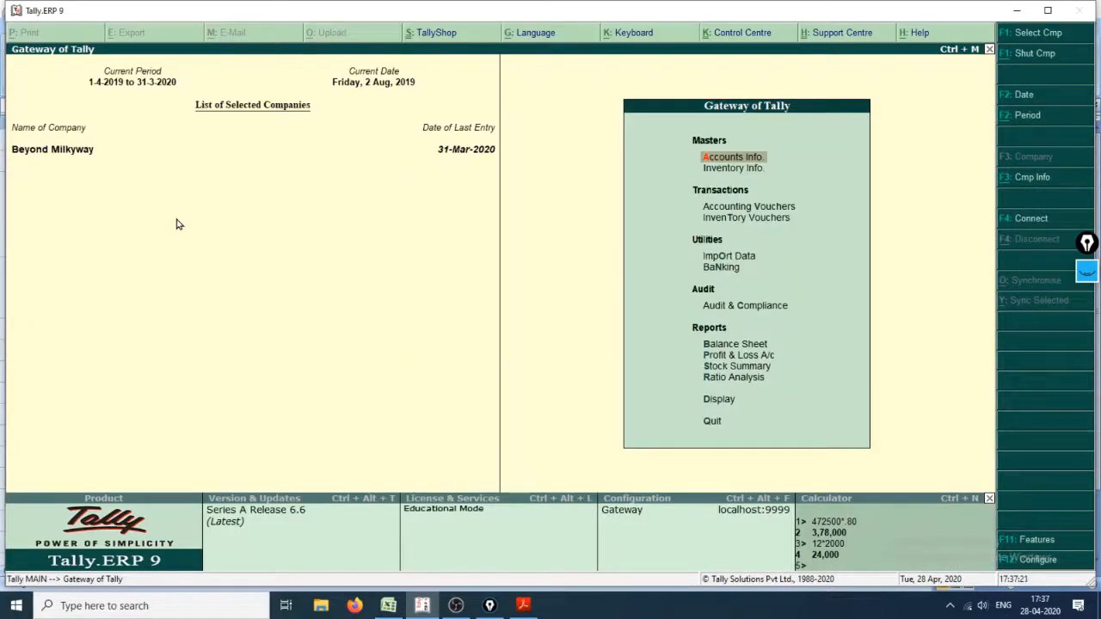
pyautogui.write('da')
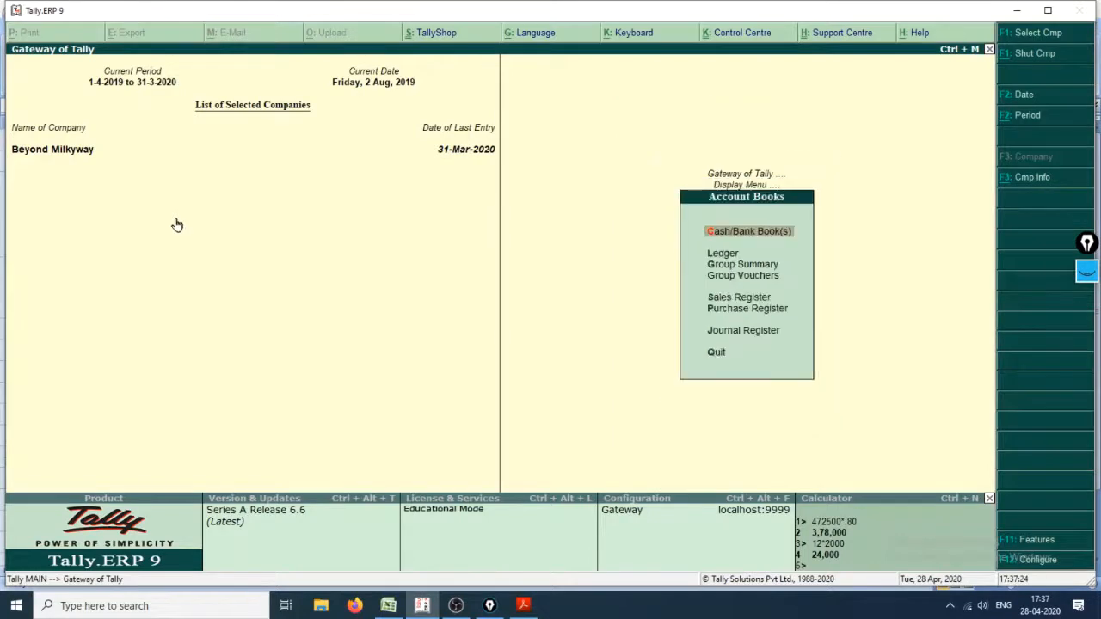
pyautogui.write('l')
pyautogui.write('P')
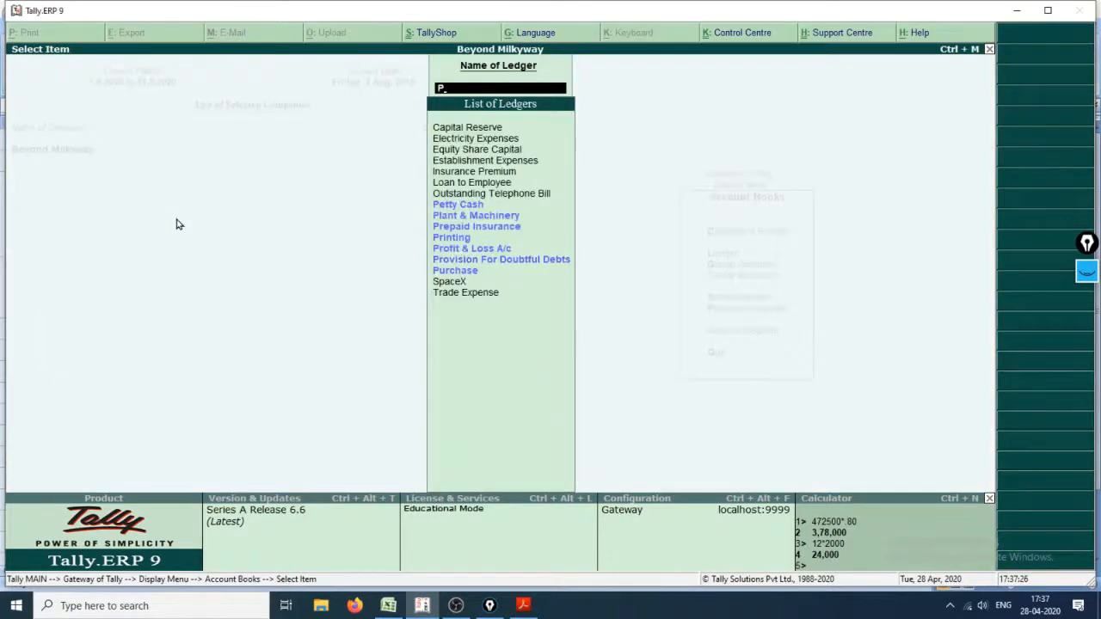
pyautogui.write('ur')
pyautogui.press('Return')
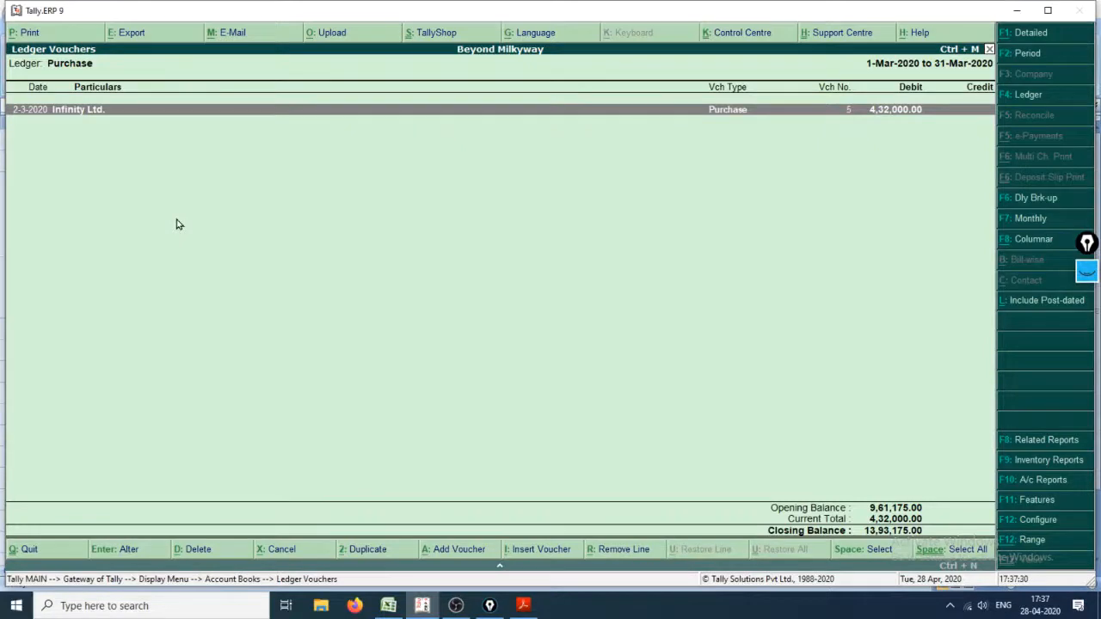
# Step: Set the Purchase ledger's period to run from 1-4-2019 to 31-3-2020
pyautogui.press('F2')
pyautogui.write('1.4.1')
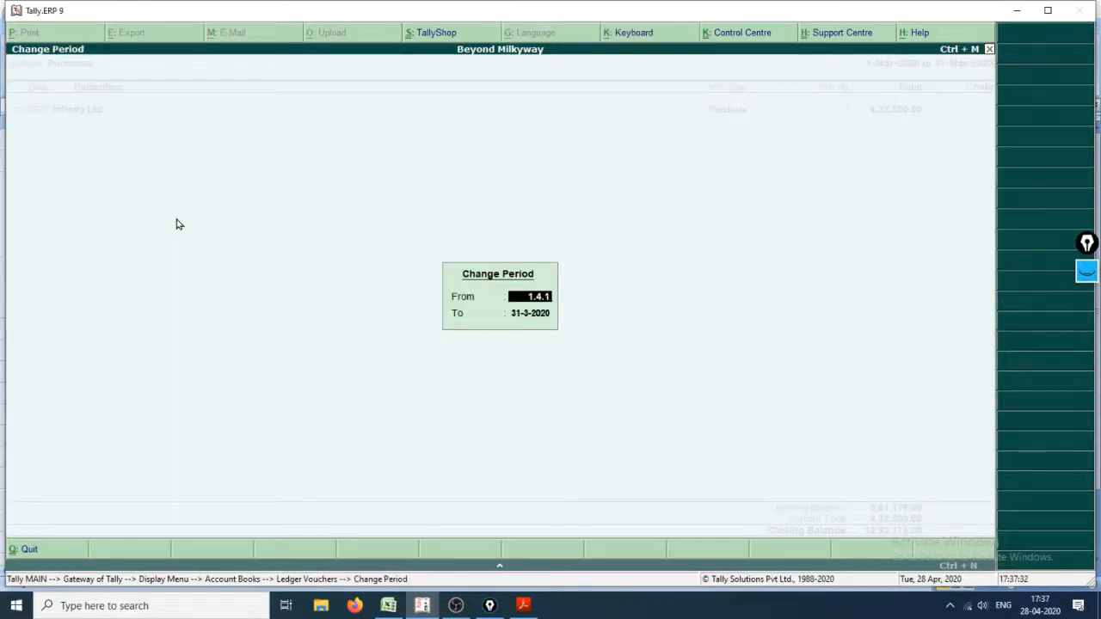
pyautogui.write('9')
pyautogui.press('Return')
pyautogui.press('Return')
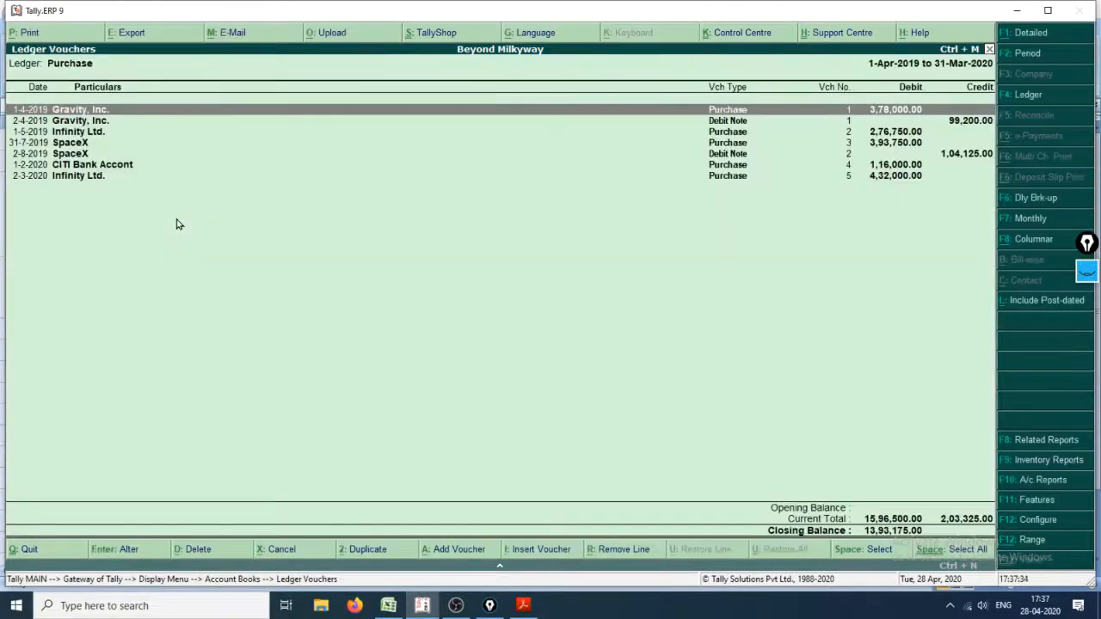
# Step: Mark the Gravity, Inc. and SpaceX Debit Note entries in the Purchase ledger with annotation pen strokes
pyautogui.press('Down')
pyautogui.press('Down')
pyautogui.press('Down')
pyautogui.press('Up')
pyautogui.press('Up')
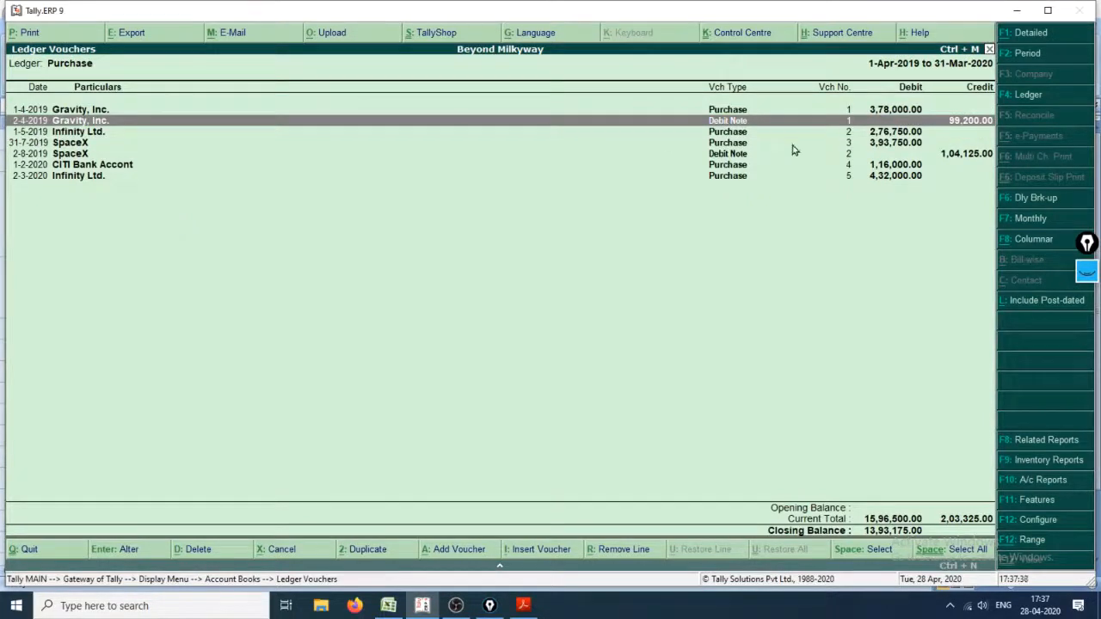
pyautogui.click(1087, 272)
pyautogui.click(1086, 312)
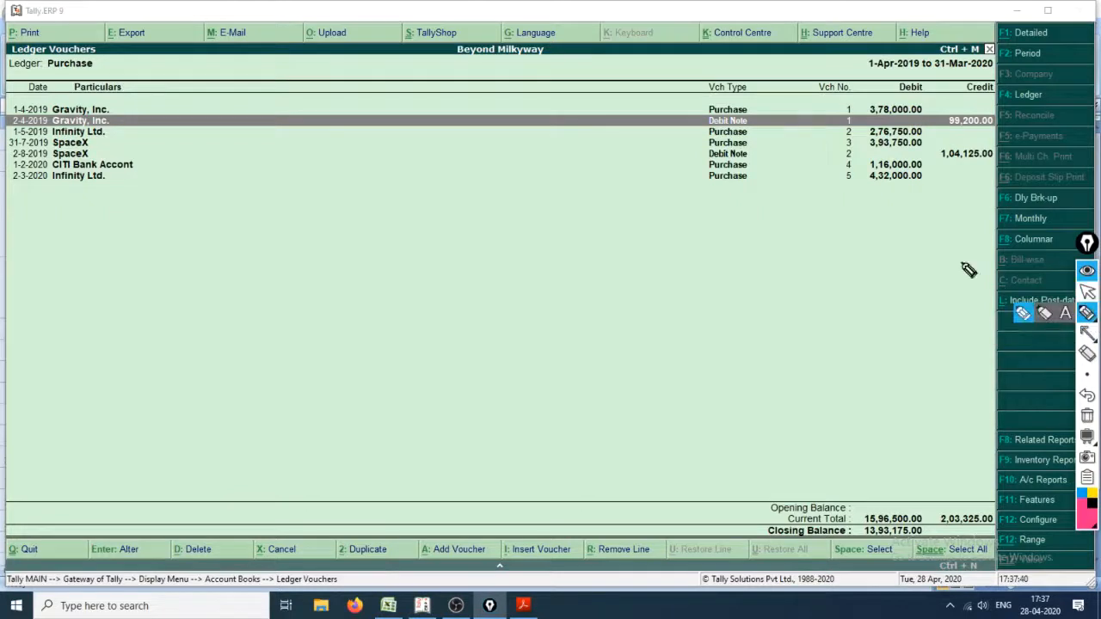
pyautogui.moveTo(760, 120); pyautogui.dragTo(812, 113)
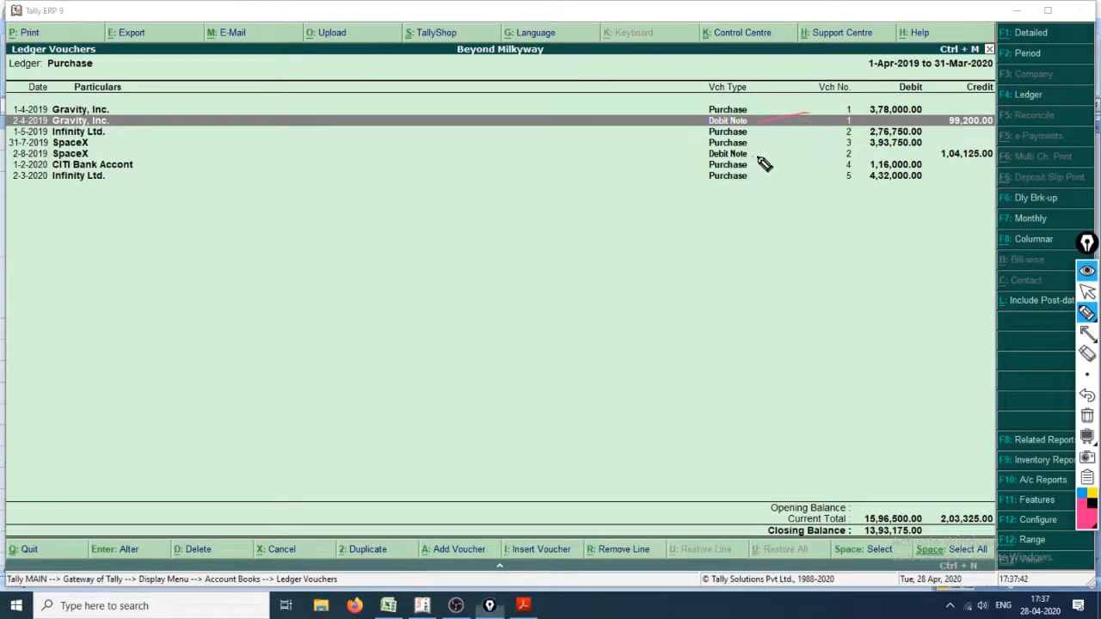
pyautogui.moveTo(753, 157); pyautogui.dragTo(791, 150)
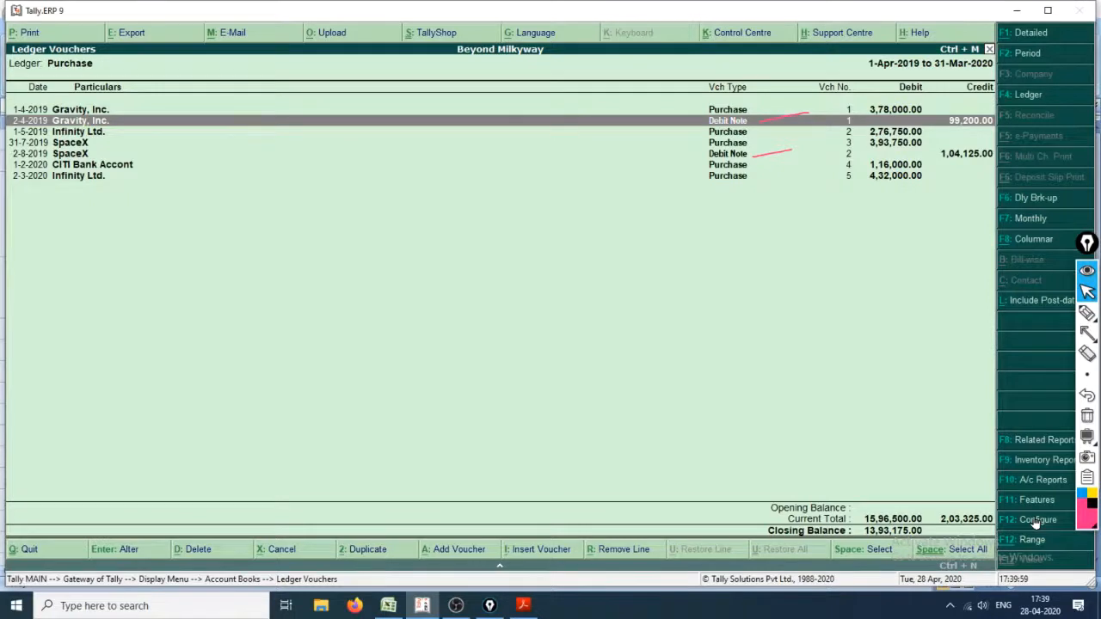
# Step: Configure the Purchase ledger report to show Credit Entries Only, keeping the other options at their defaults
pyautogui.click(1037, 522)
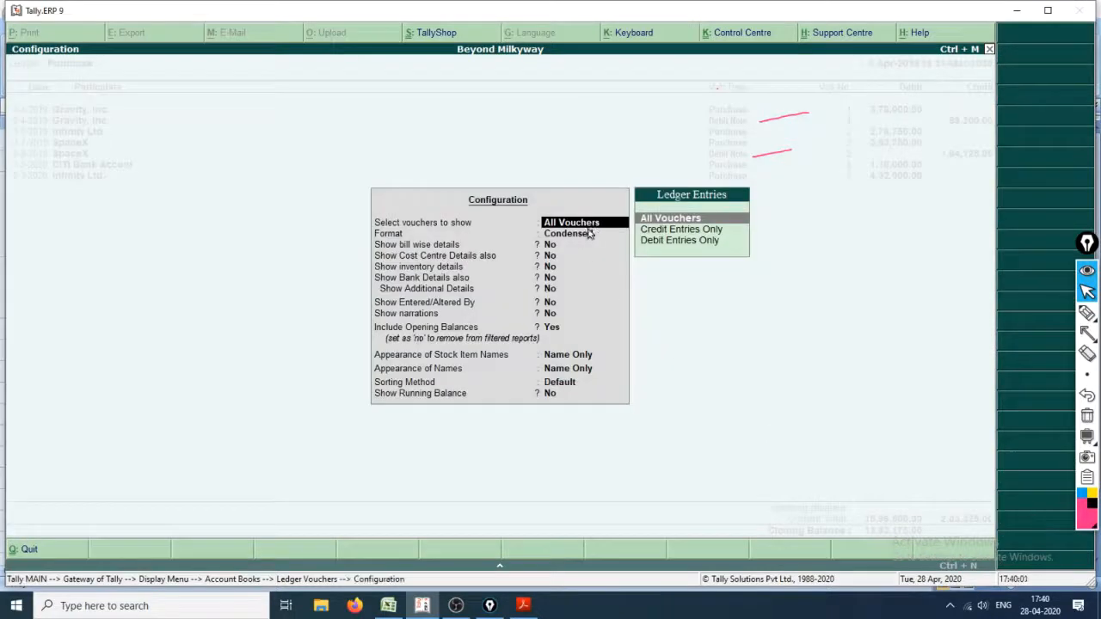
pyautogui.click(671, 232)
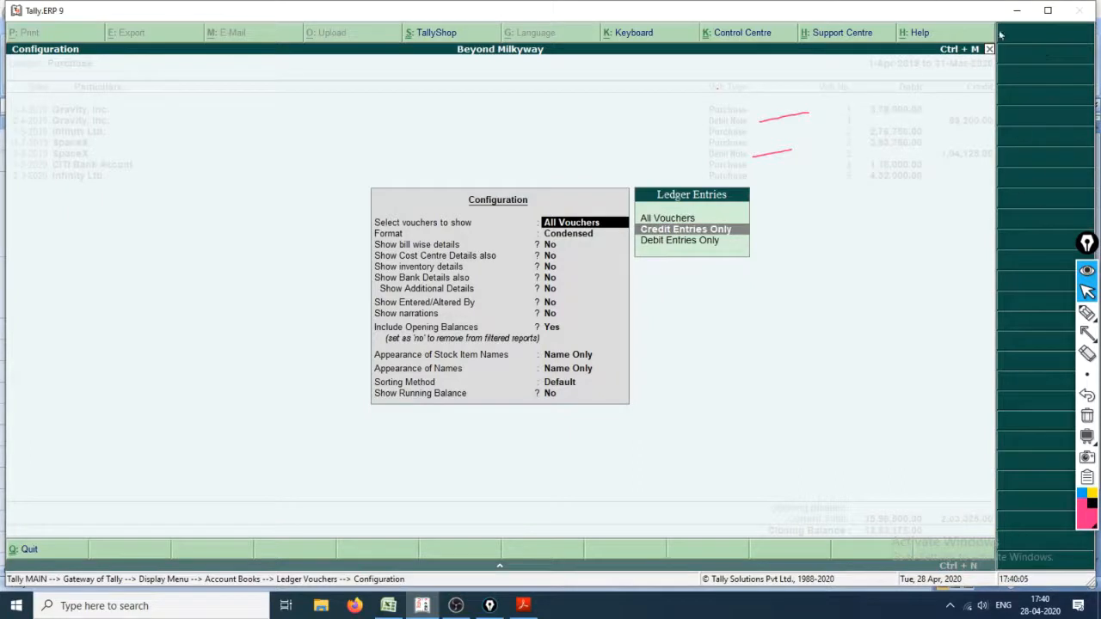
pyautogui.press('Return')
pyautogui.press('Return')
pyautogui.press('Return')
pyautogui.press('Return')
pyautogui.press('Return')
pyautogui.press('Return')
pyautogui.press('Return')
pyautogui.press('Return')
pyautogui.press('Return')
pyautogui.press('Return')
pyautogui.press('Return')
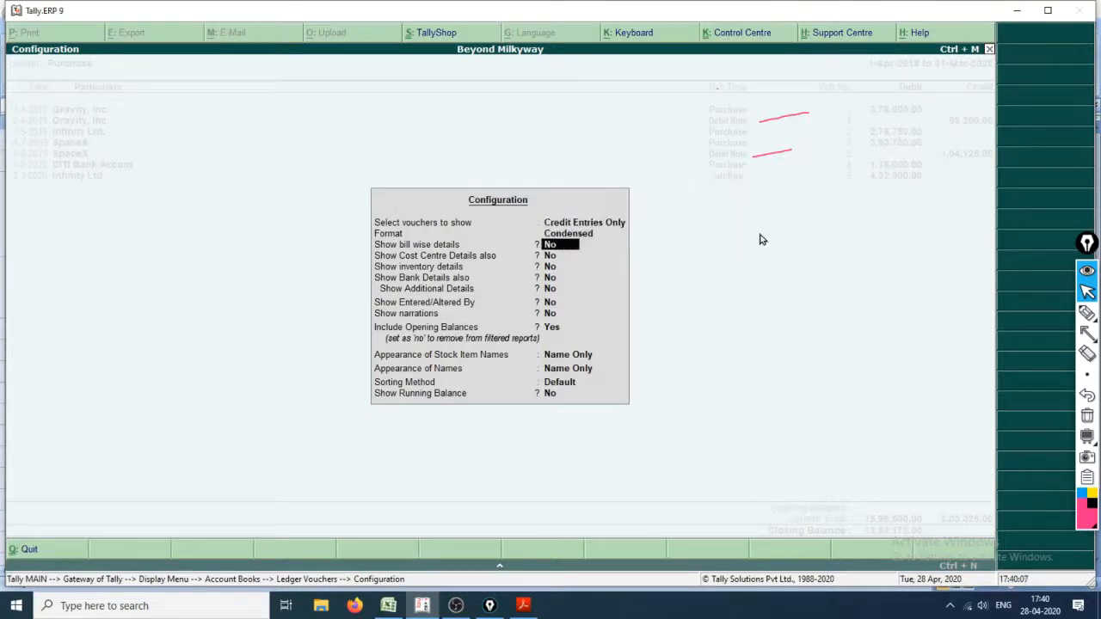
pyautogui.press('Return')
pyautogui.press('Return')
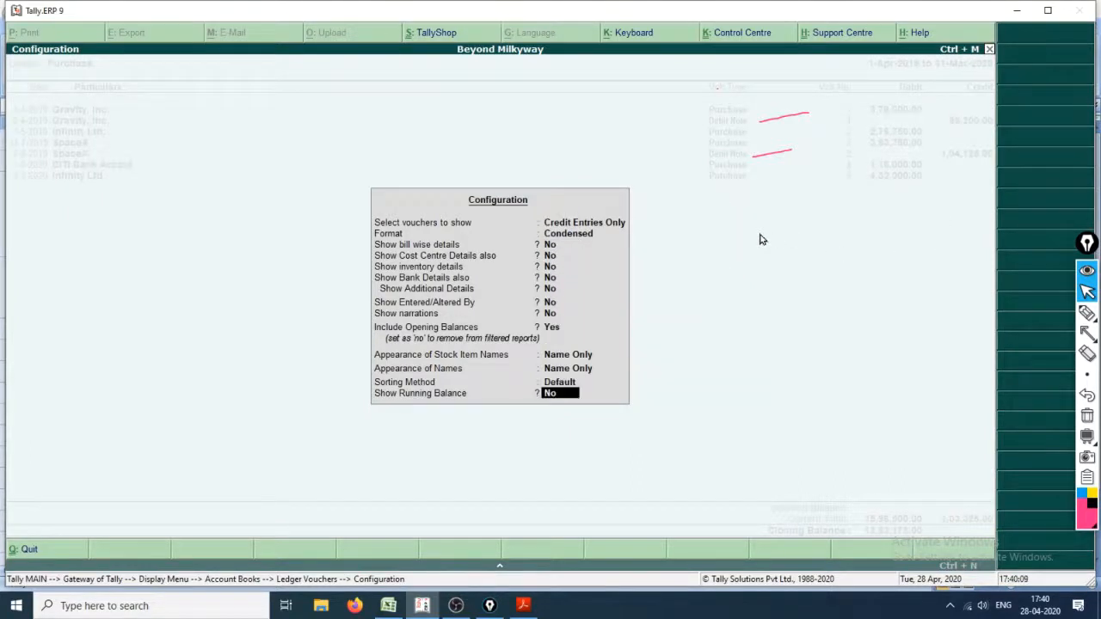
pyautogui.press('Return')
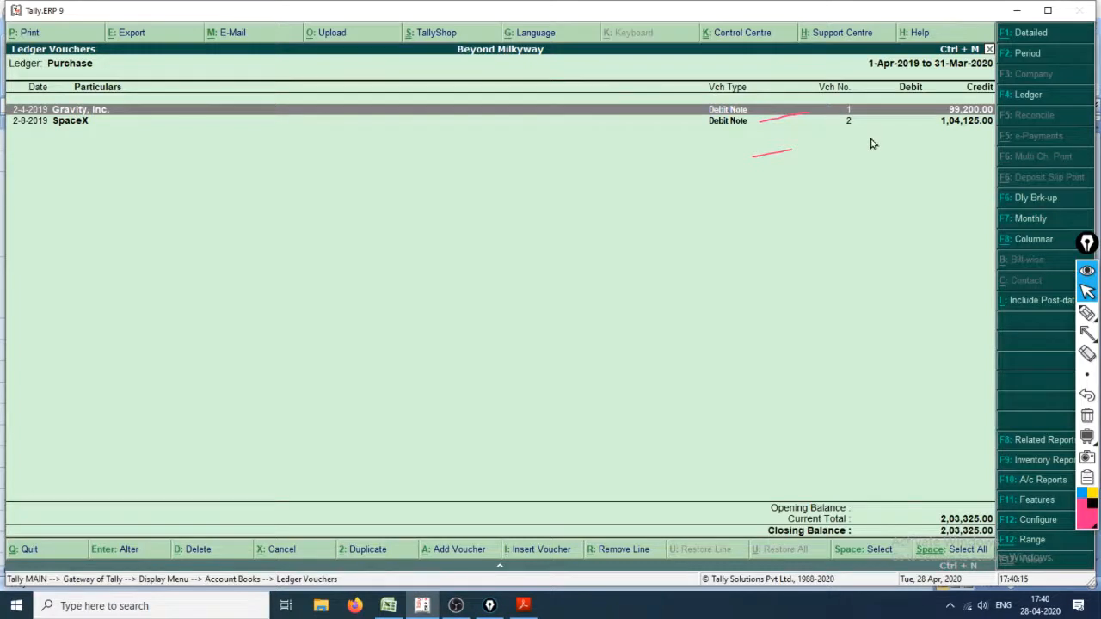
# Step: Open the Gravity, Inc. Debit Note No. 1 from the ledger and show its print preview
pyautogui.press('Return')
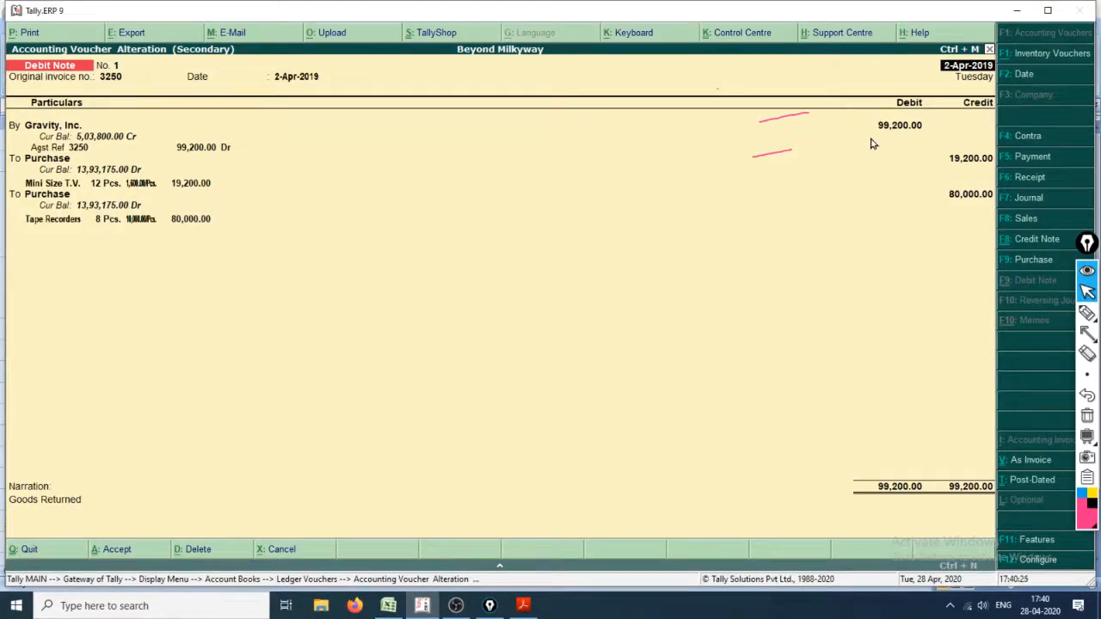
pyautogui.hotkey('alt', 'p')
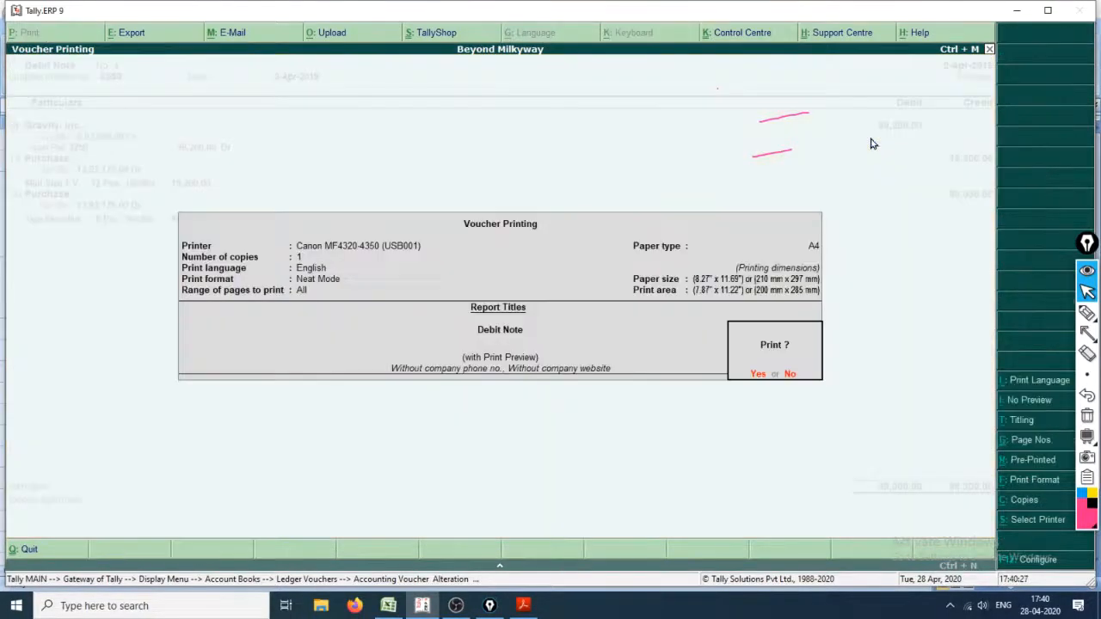
pyautogui.press('Return')
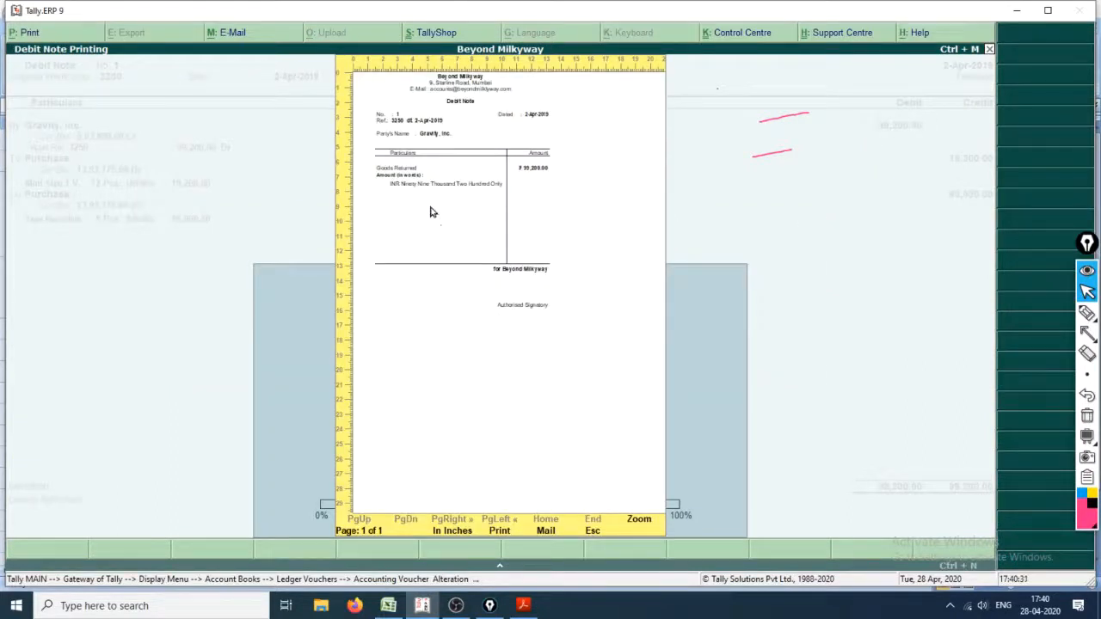
# Step: Magnify the Gravity, Inc. debit note print preview with Windows Magnifier and examine its party, reference, particulars and amount
pyautogui.press('super+plus')
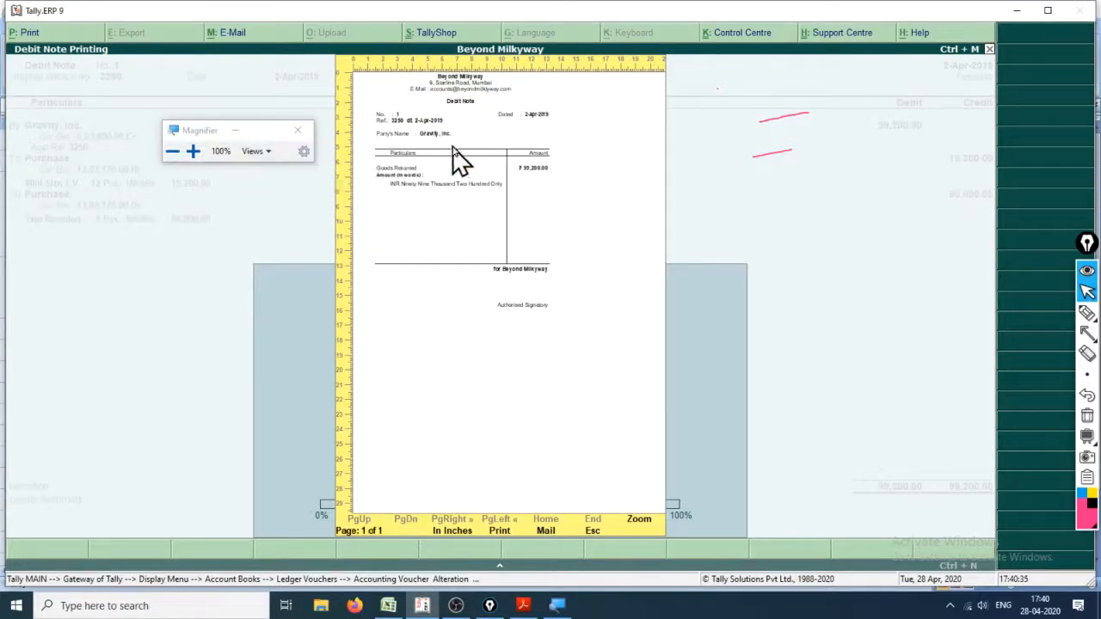
pyautogui.press('super')
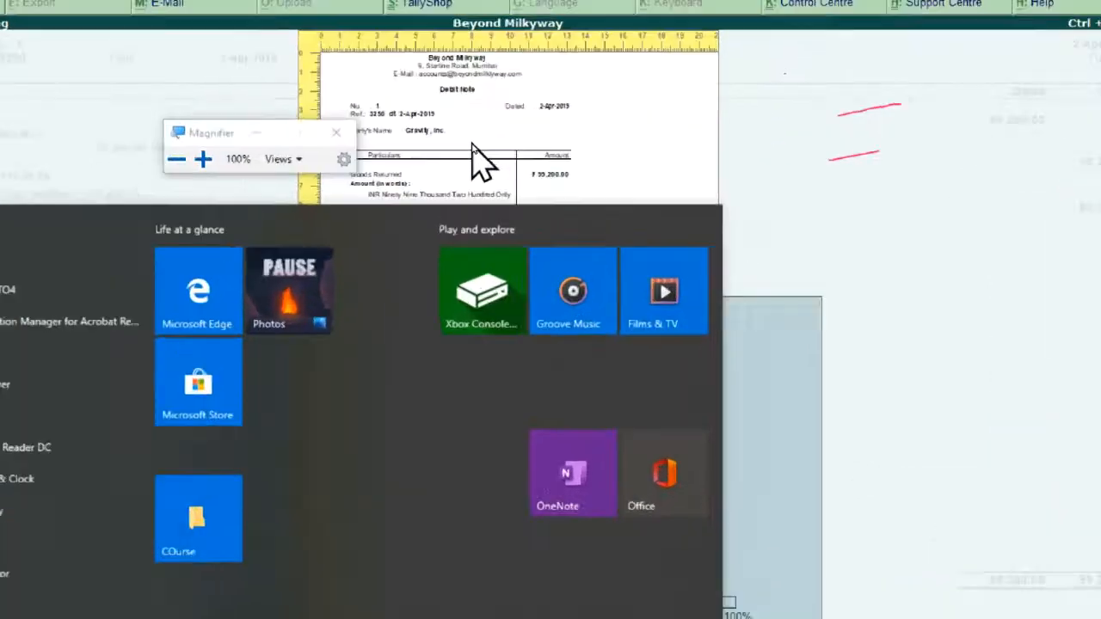
pyautogui.press('super+plus')
pyautogui.write('`')
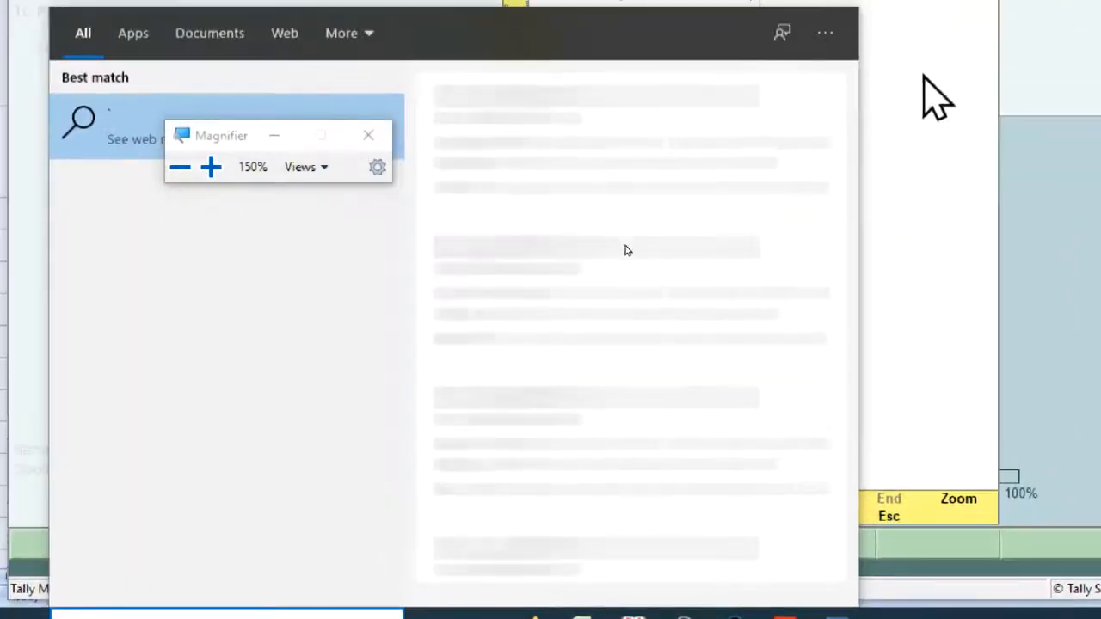
pyautogui.press('Escape')
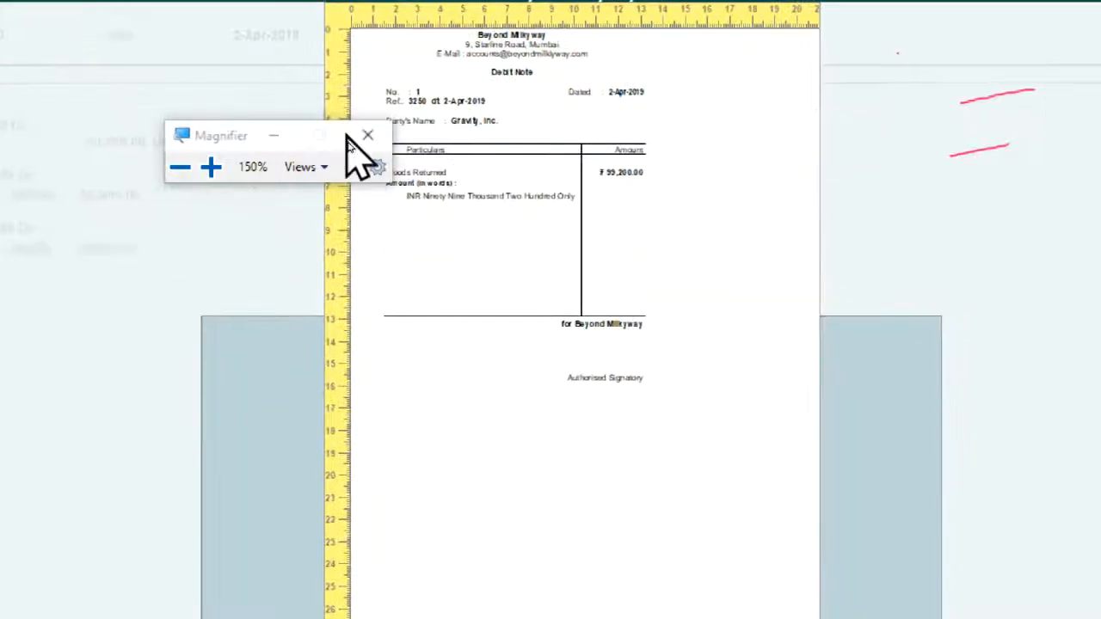
pyautogui.click(273, 135)
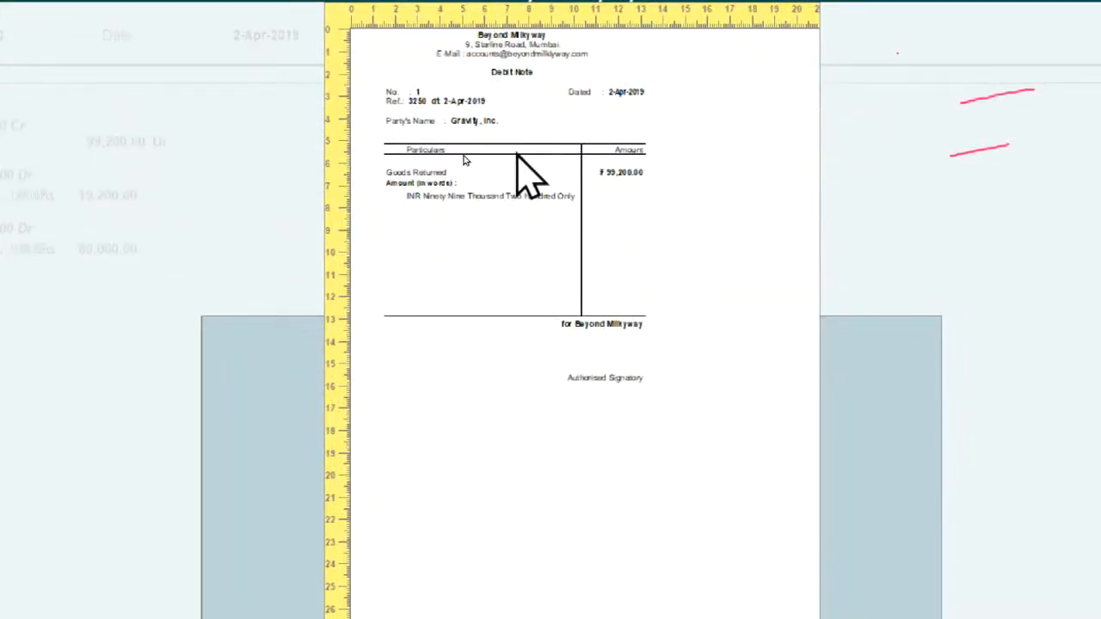
pyautogui.press('super+plus')
pyautogui.press('super+plus')
pyautogui.press('super+plus')
pyautogui.press('super+plus')
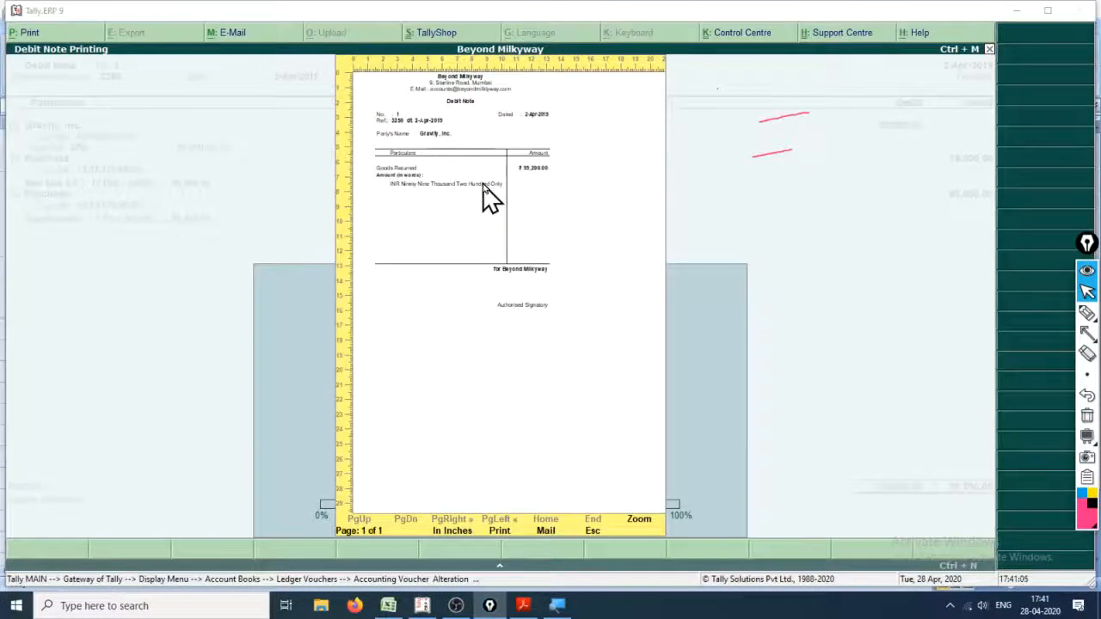
# Step: Close the Gravity, Inc. print preview and quit its voucher to return to the Purchase ledger vouchers
pyautogui.press('Escape')
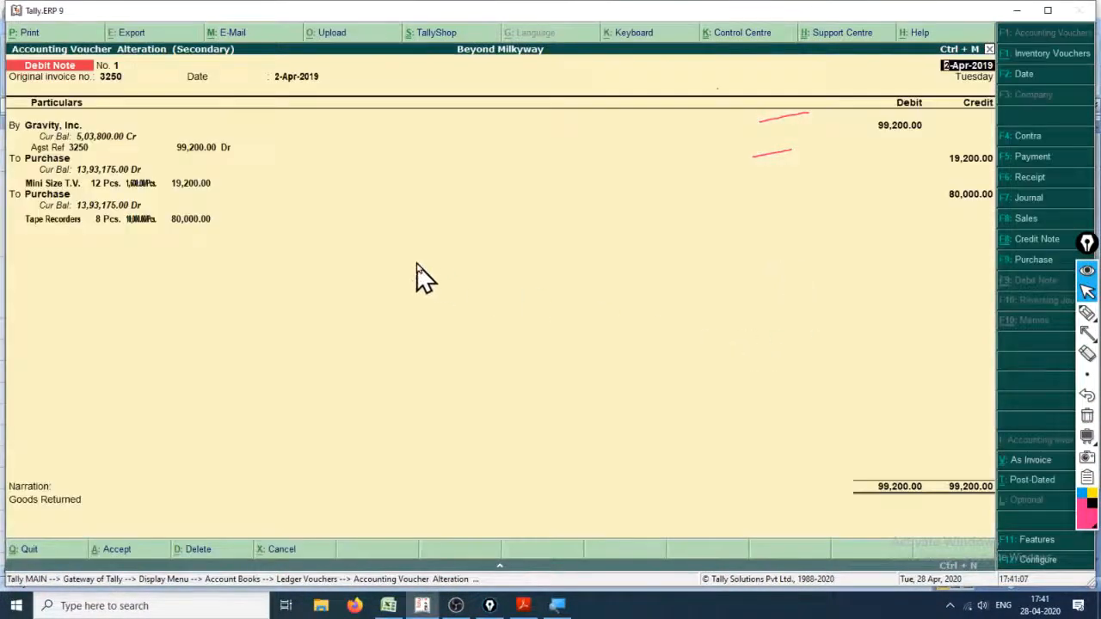
pyautogui.press('Escape')
pyautogui.press('Return')
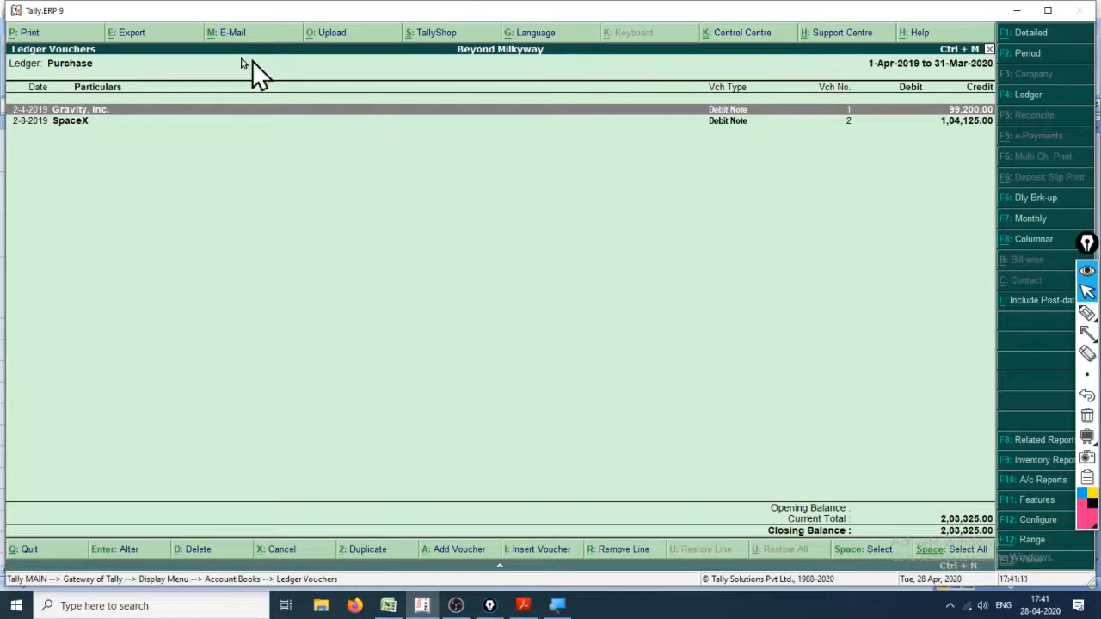
# Step: Open the SpaceX Debit Note No. 2 from the Purchase ledger and show its print preview
pyautogui.click(83, 121)
pyautogui.press('Return')
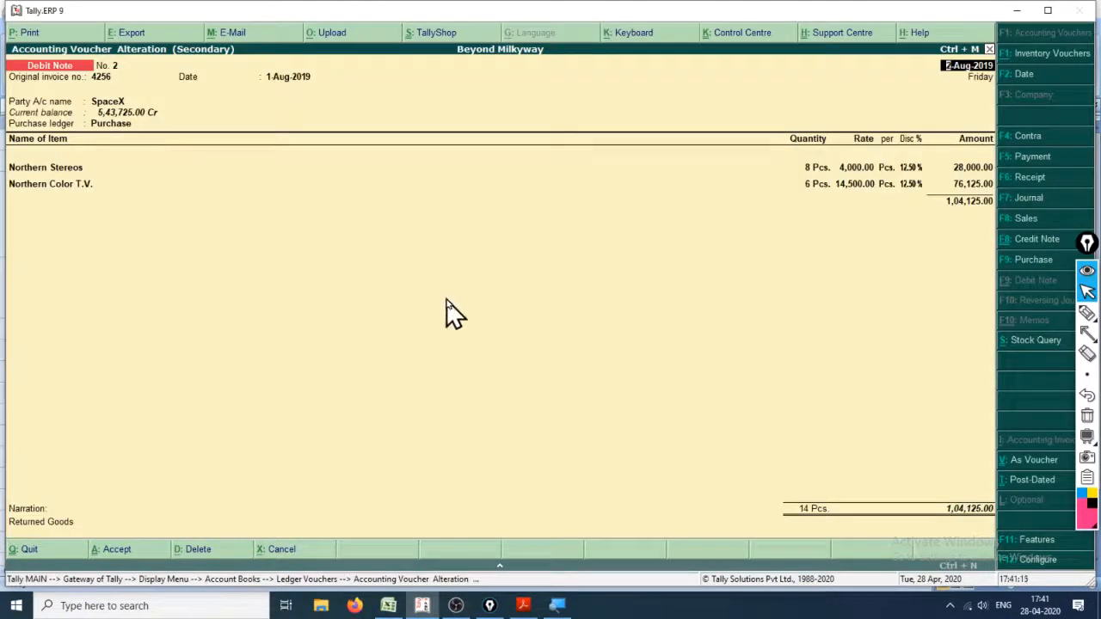
pyautogui.hotkey('alt', 'p')
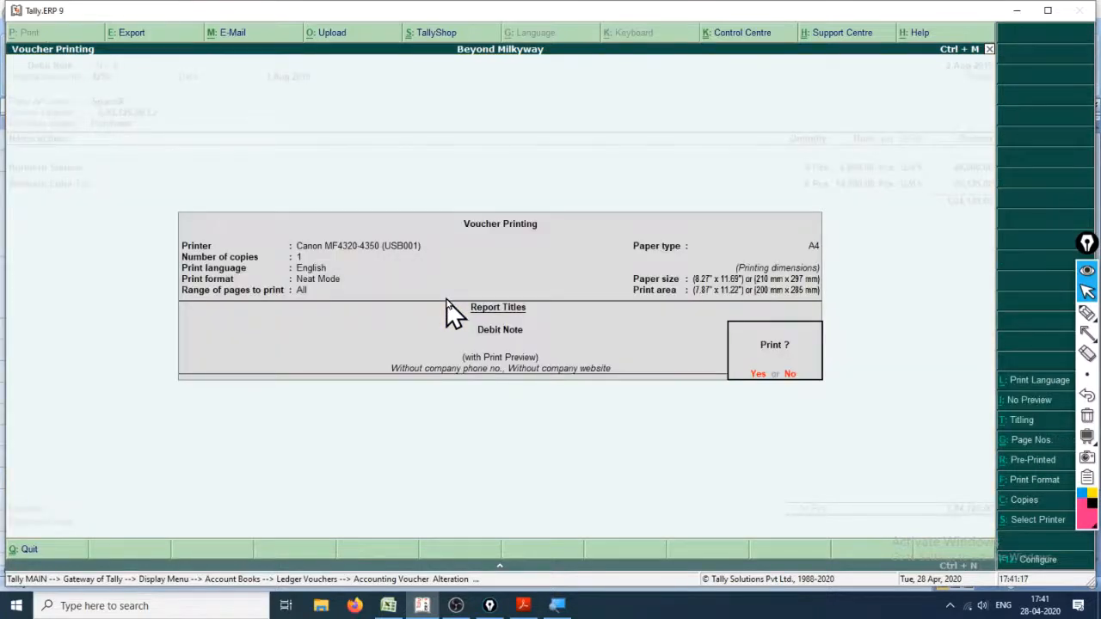
pyautogui.press('Return')
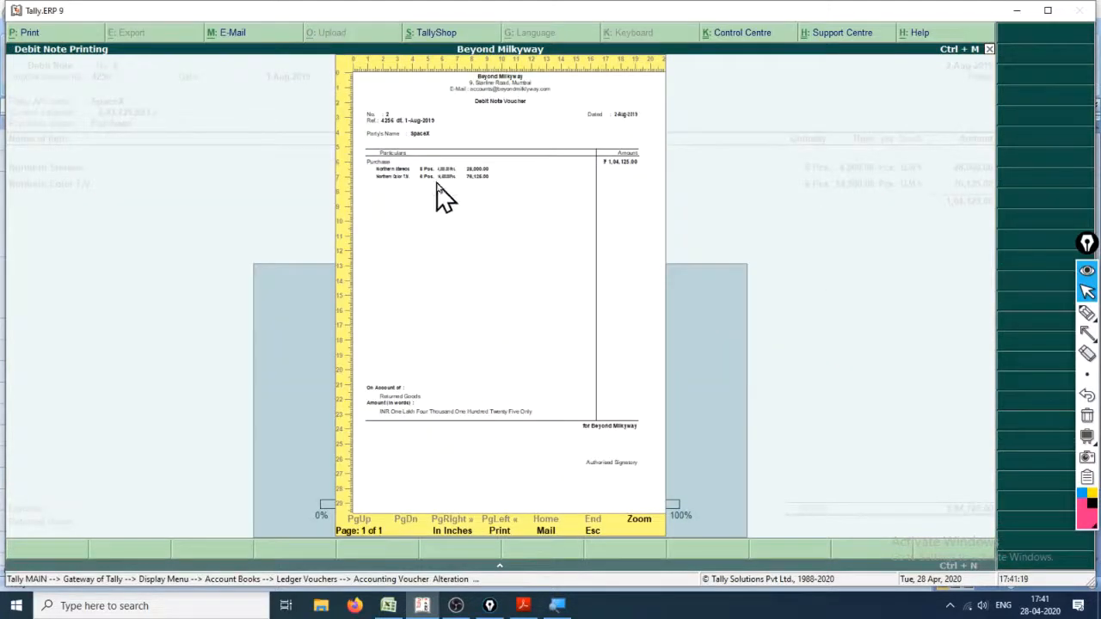